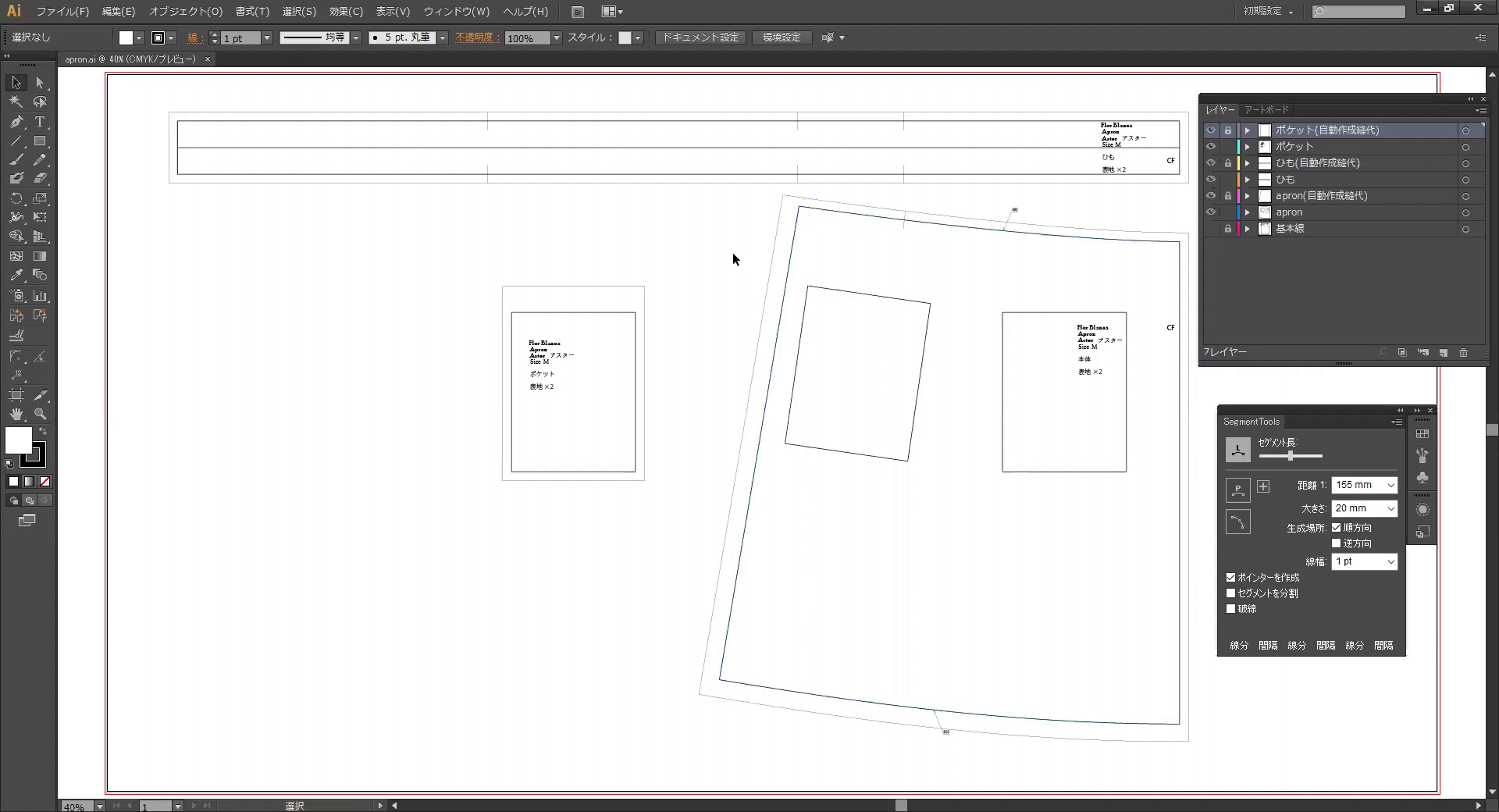
Step: Hide the ポケット, ひも(自動作成縫代) and ひも layers so only the apron body shows
{"action": "left_click_drag", "start_coordinate": [458, 266], "coordinate": [654, 551]}
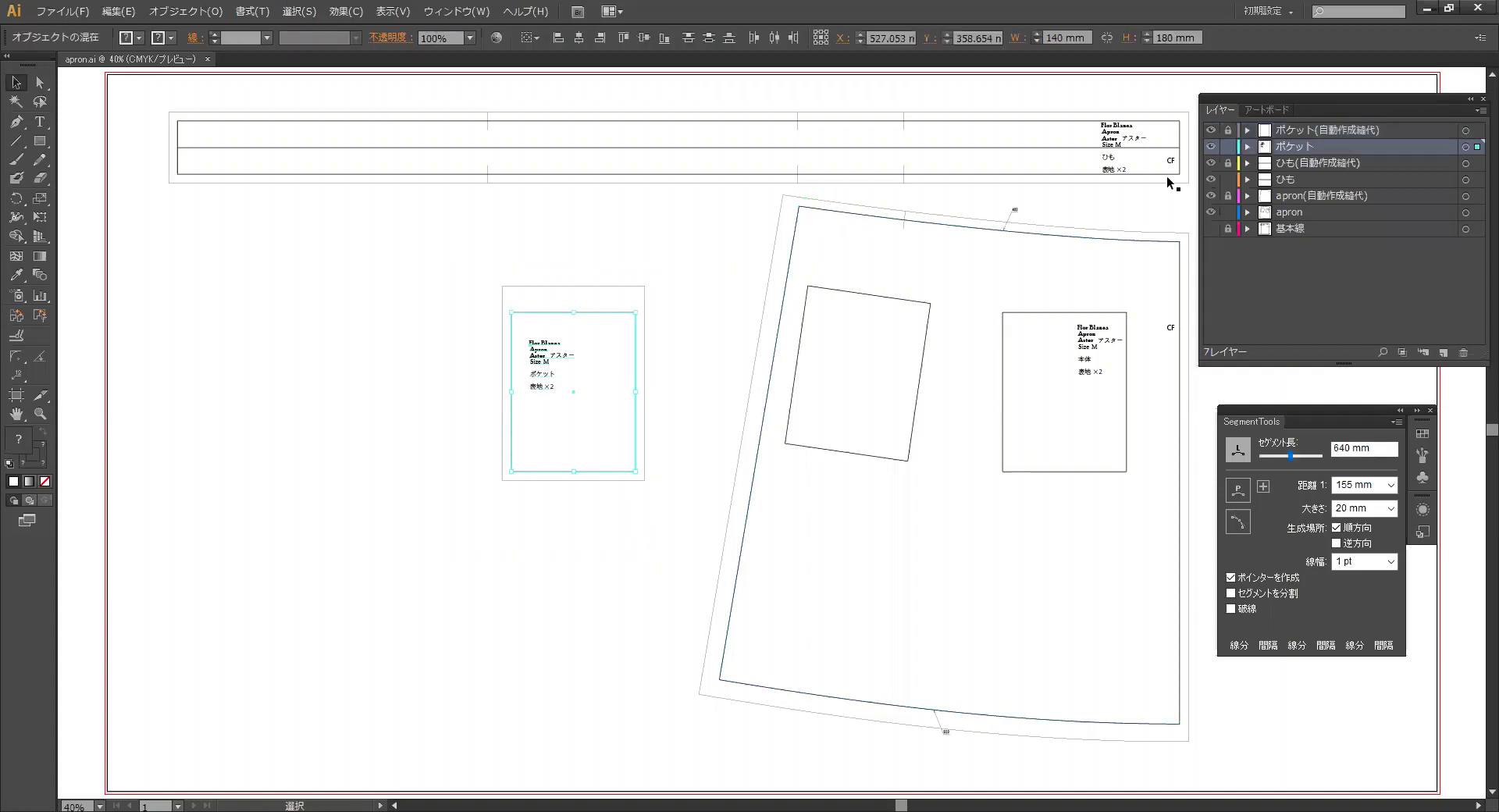
{"action": "left_click", "coordinate": [1211, 146]}
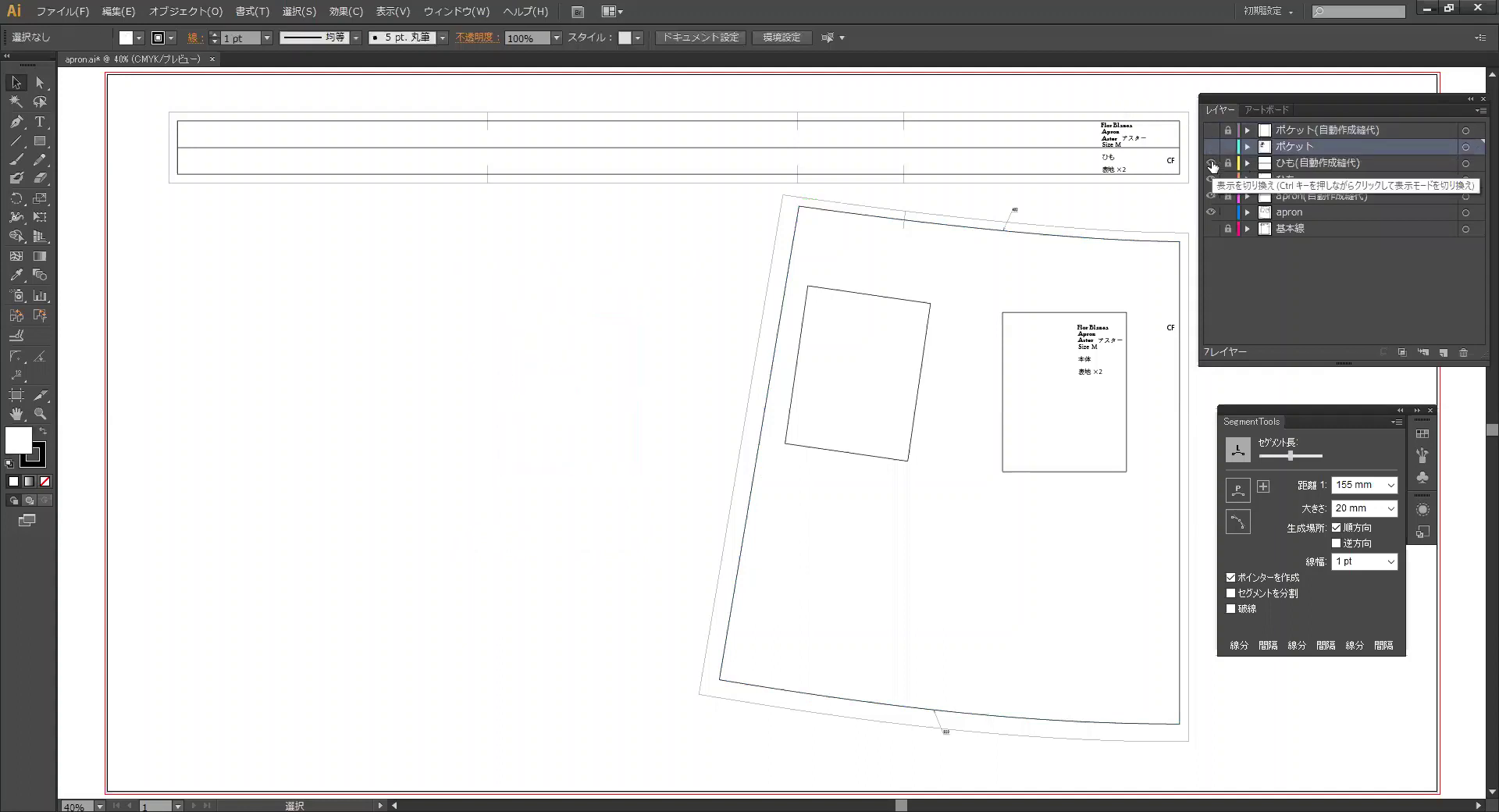
{"action": "left_click", "coordinate": [1211, 162]}
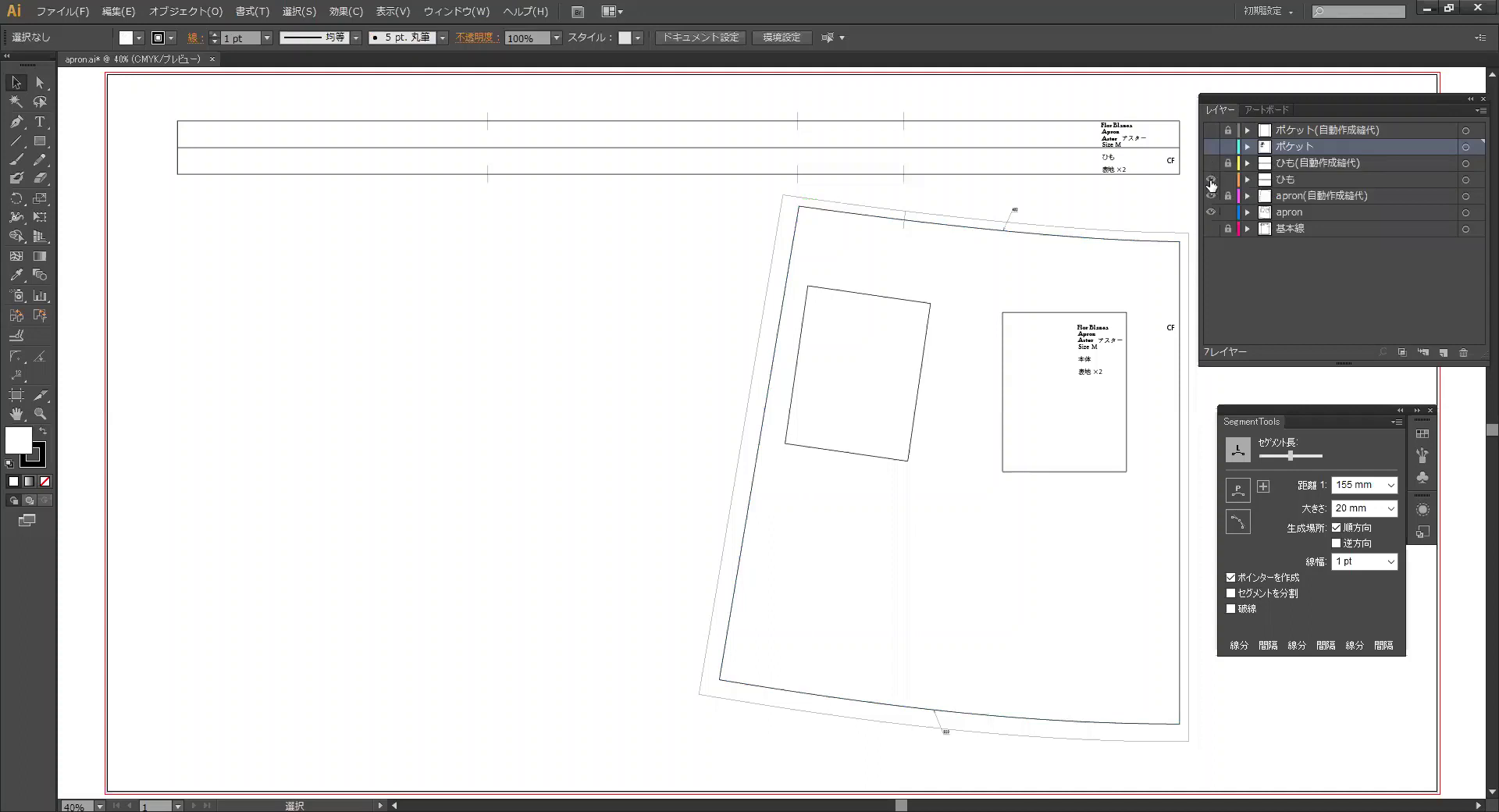
{"action": "left_click", "coordinate": [1211, 179]}
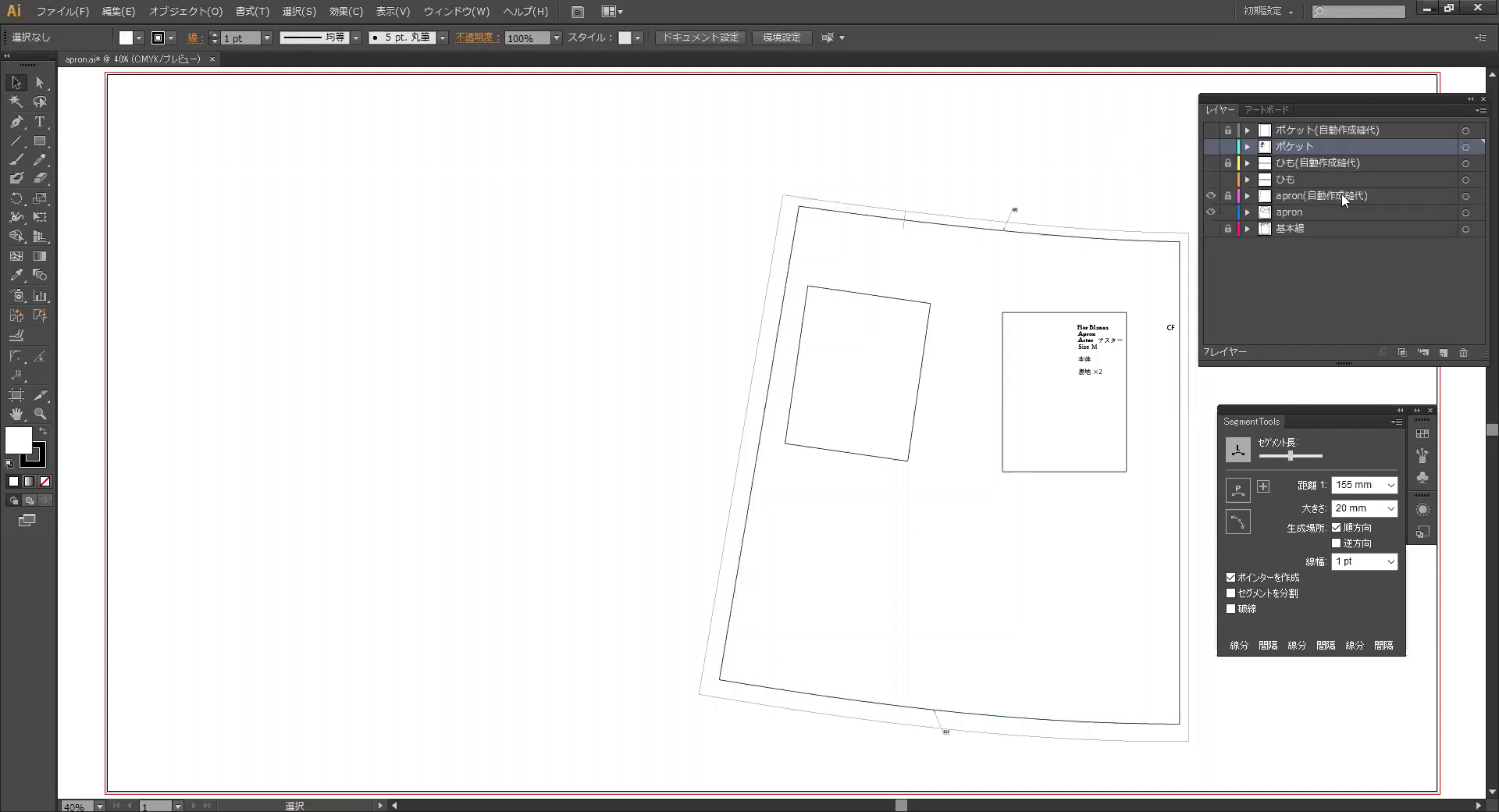
Step: Hide the apron(自動作成縫代) seam allowance layer and duplicate the apron layer
{"action": "left_click", "coordinate": [1138, 241]}
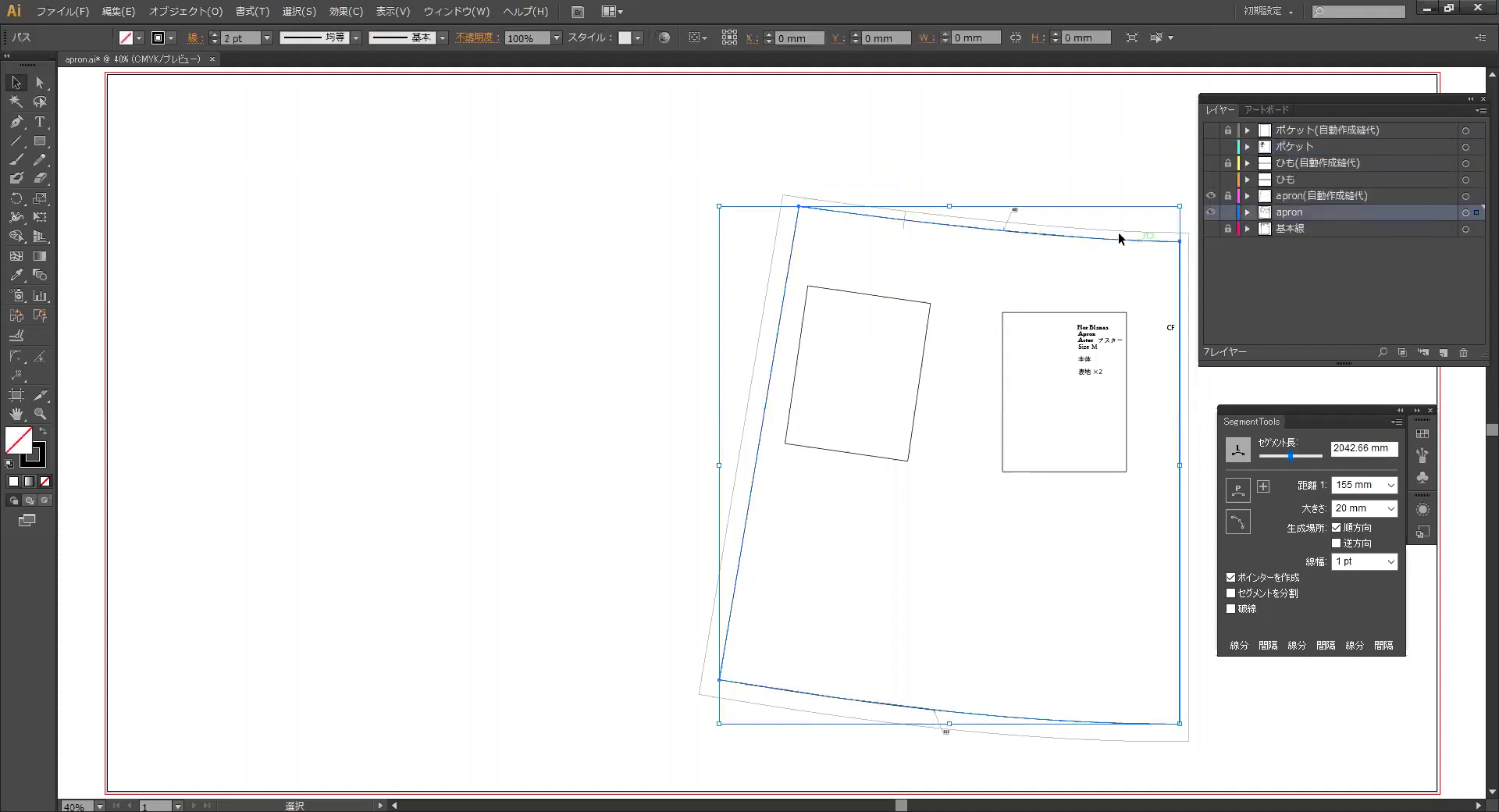
{"action": "left_click", "coordinate": [1210, 196]}
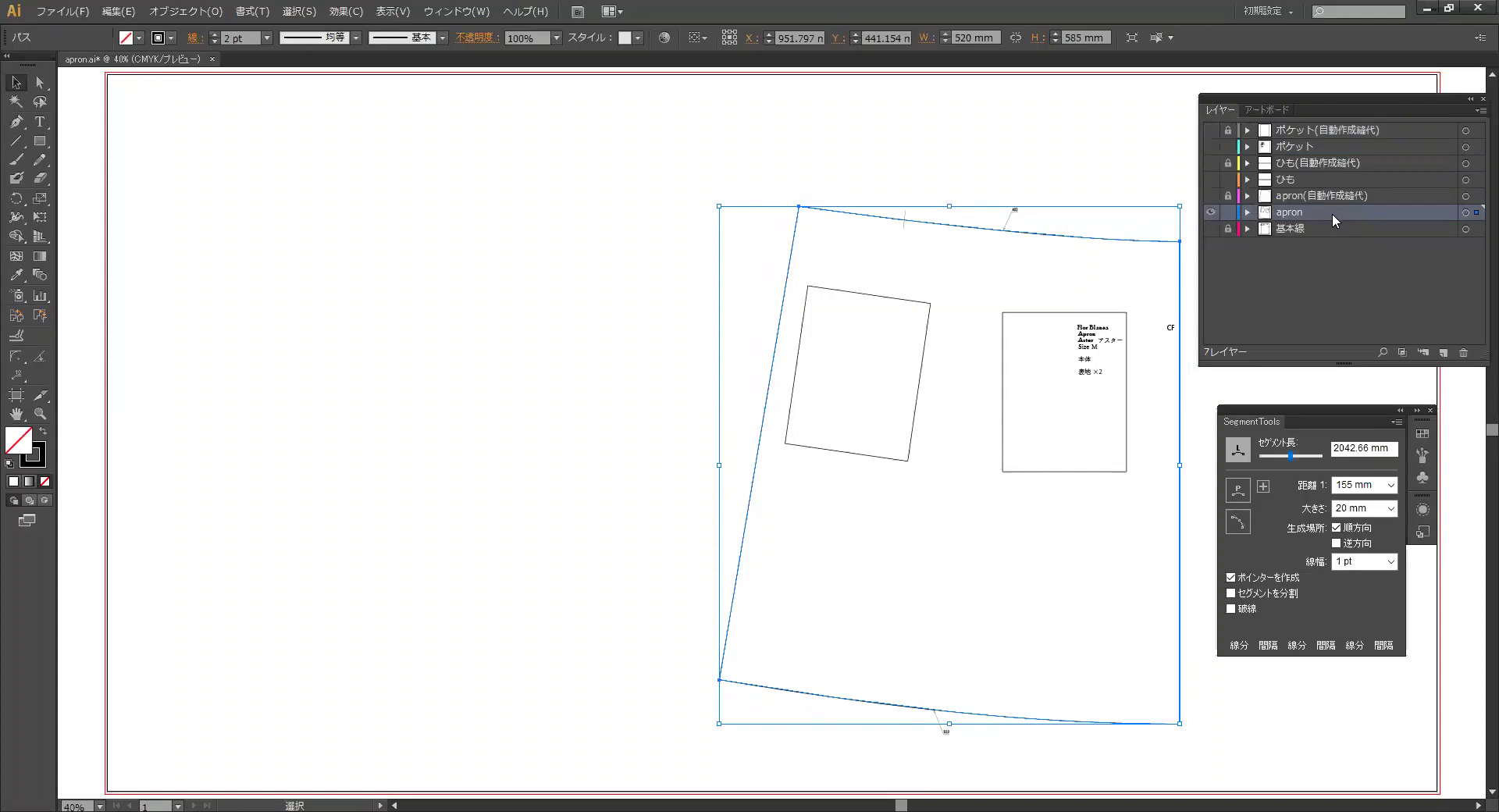
{"action": "left_click_drag", "start_coordinate": [1332, 213], "coordinate": [1443, 352]}
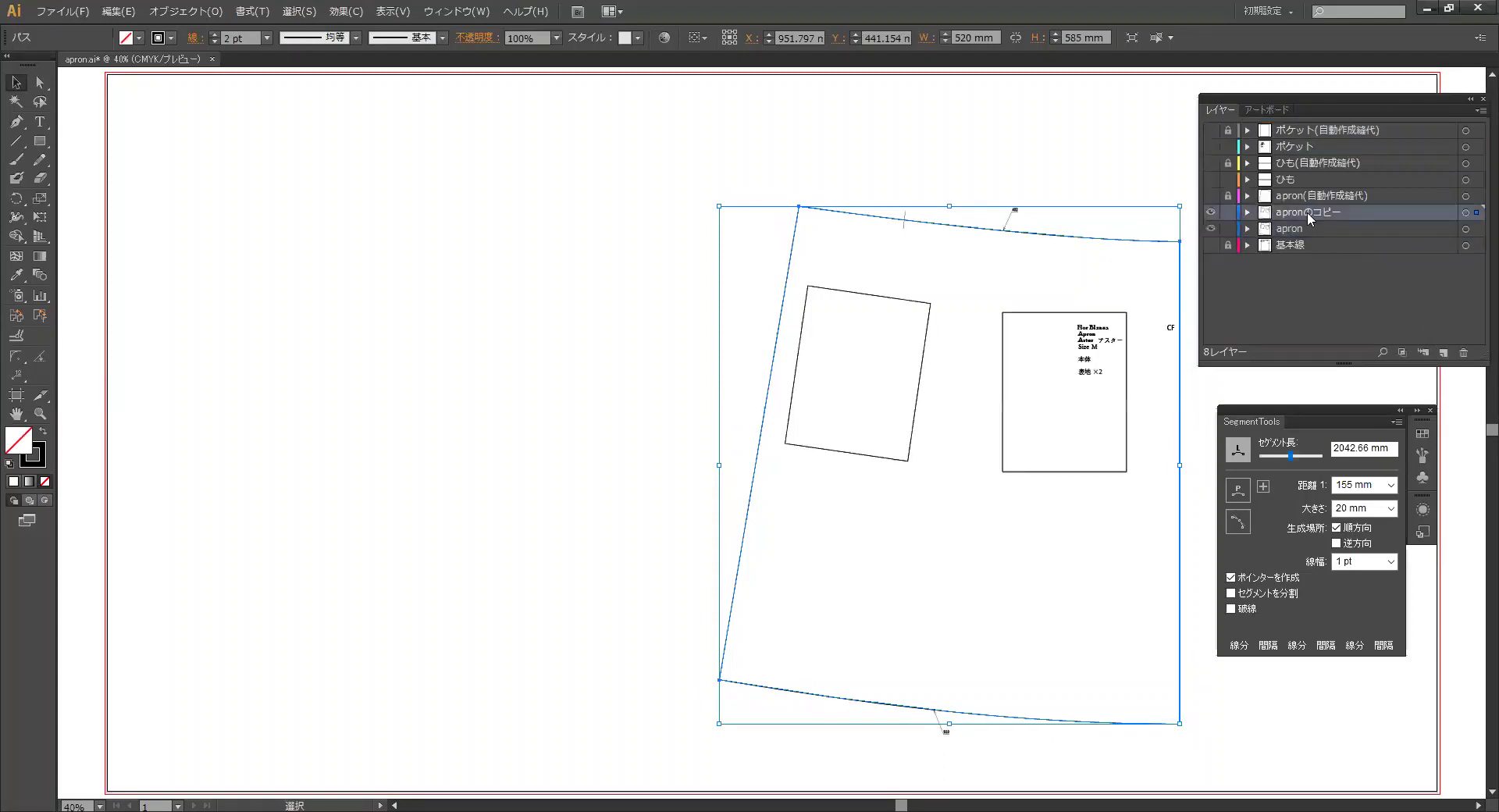
Step: Rename the duplicated layer apron02 and hide the original apron layer
{"action": "double_click", "coordinate": [1307, 212]}
{"action": "type", "text": "apron02"}
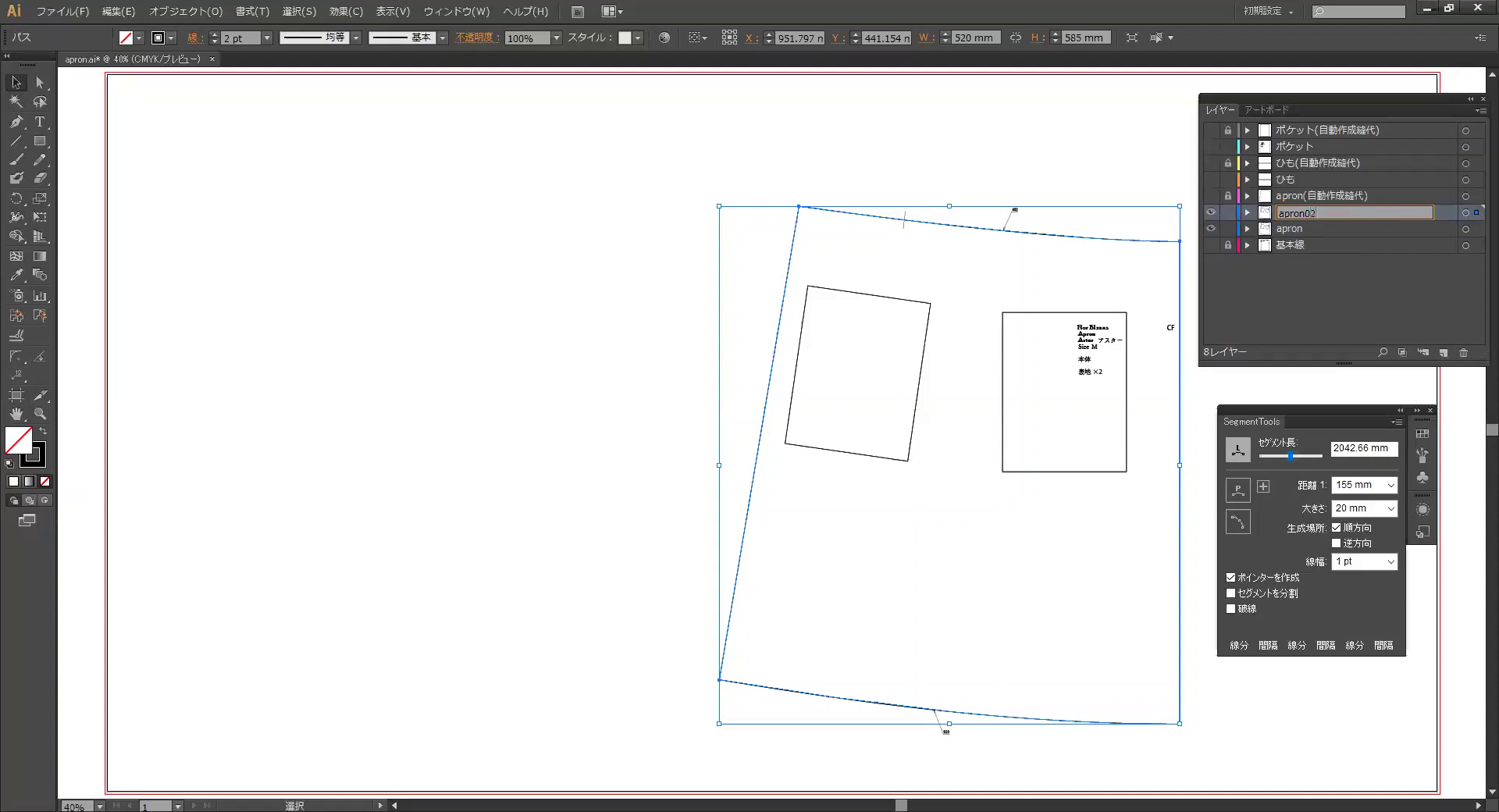
{"action": "key", "text": "Return"}
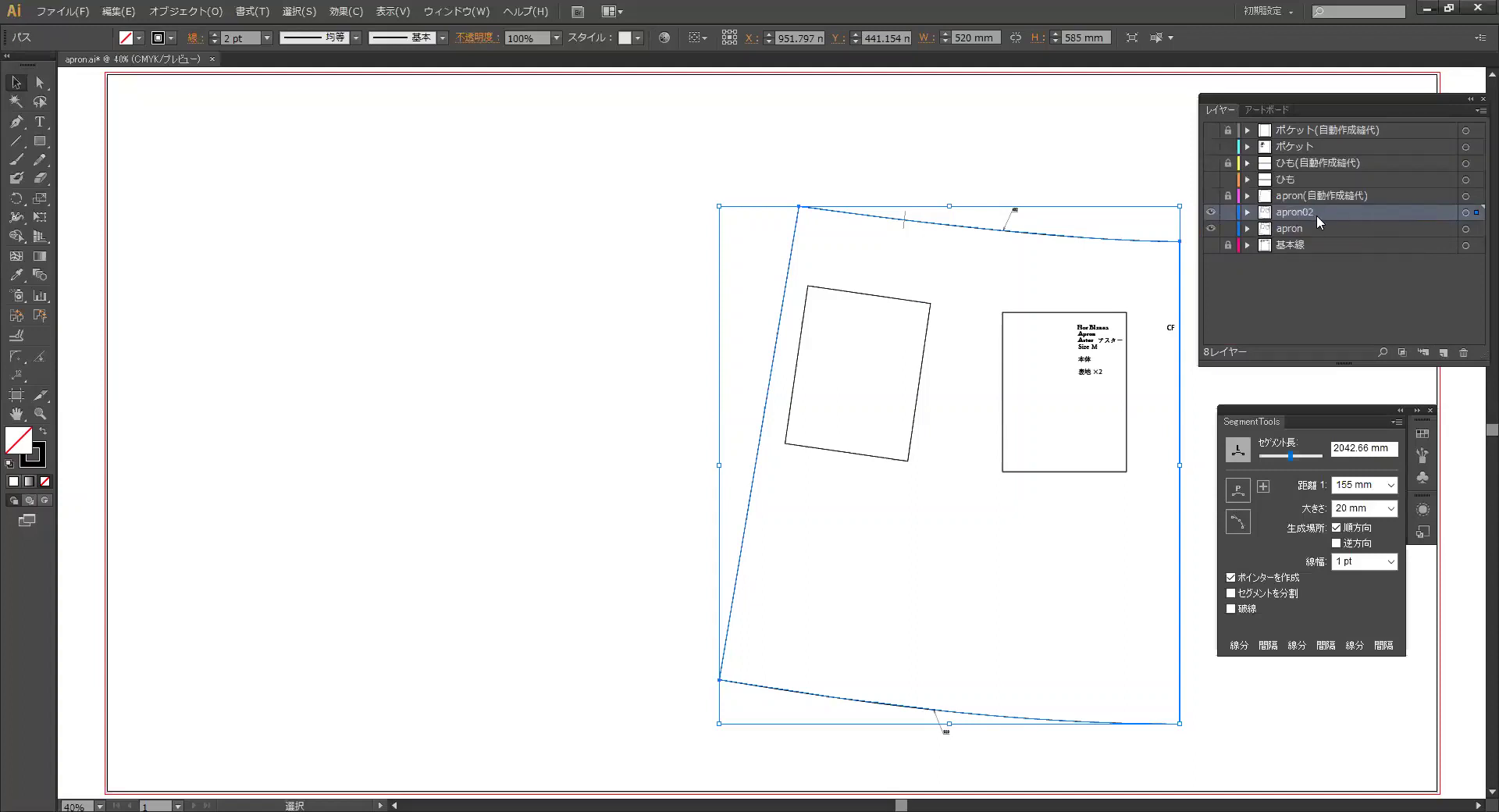
{"action": "left_click", "coordinate": [1311, 233]}
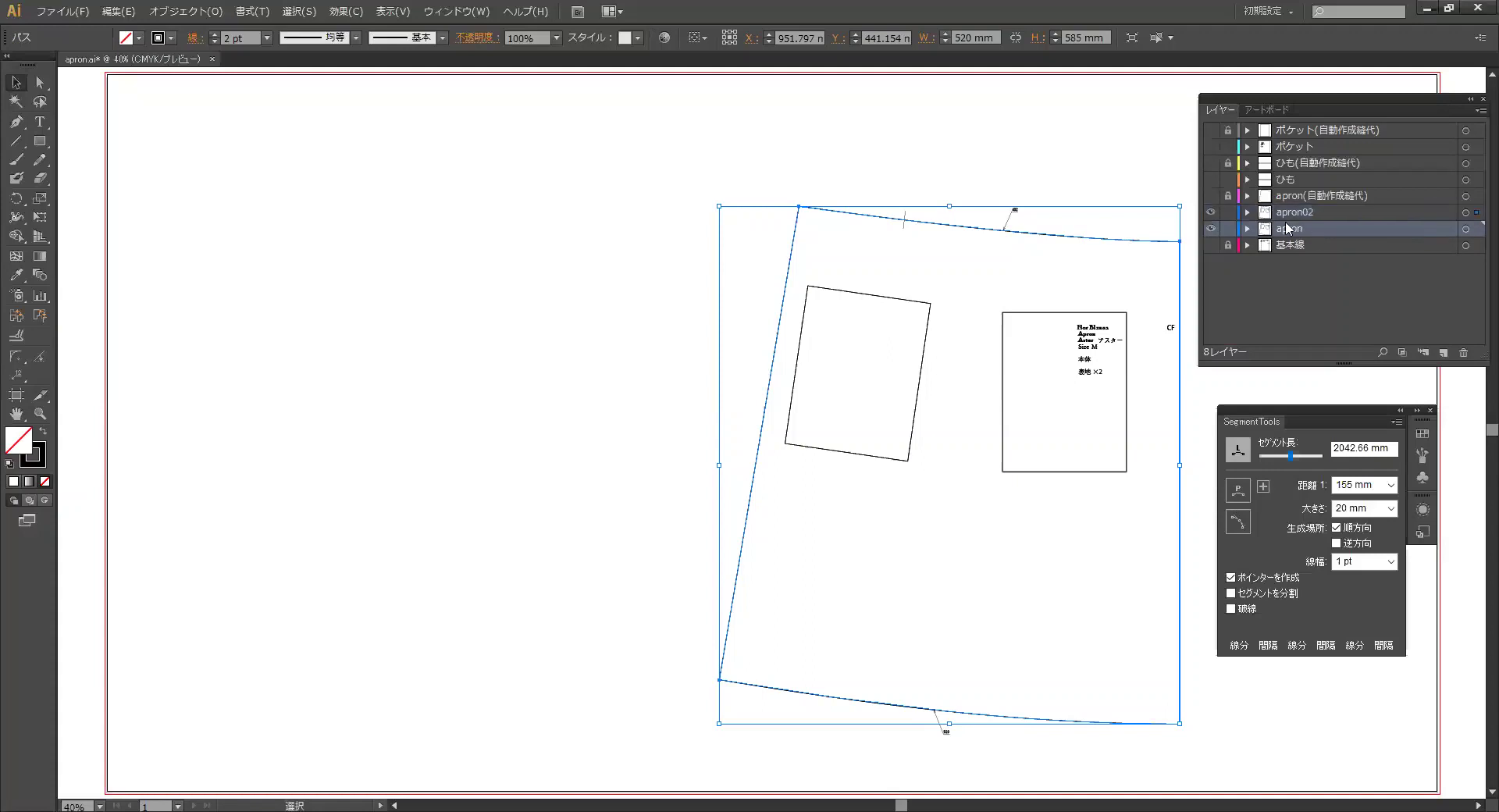
{"action": "left_click", "coordinate": [1212, 233]}
Step: Delete the notch mark on the apron02 outline's top edge
{"action": "left_click", "coordinate": [1027, 174]}
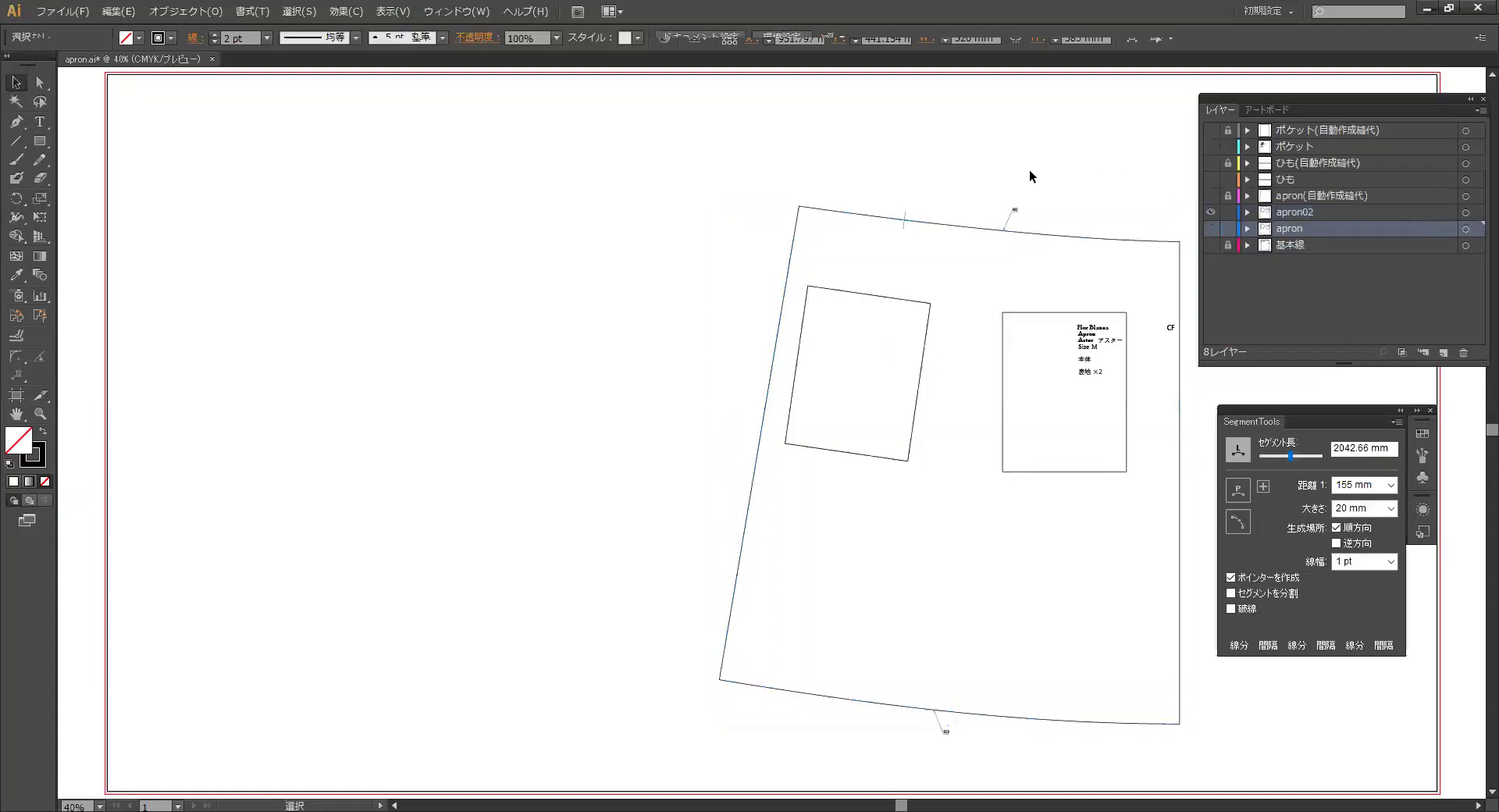
{"action": "left_click_drag", "start_coordinate": [992, 186], "coordinate": [1026, 213]}
{"action": "key", "text": "Delete"}
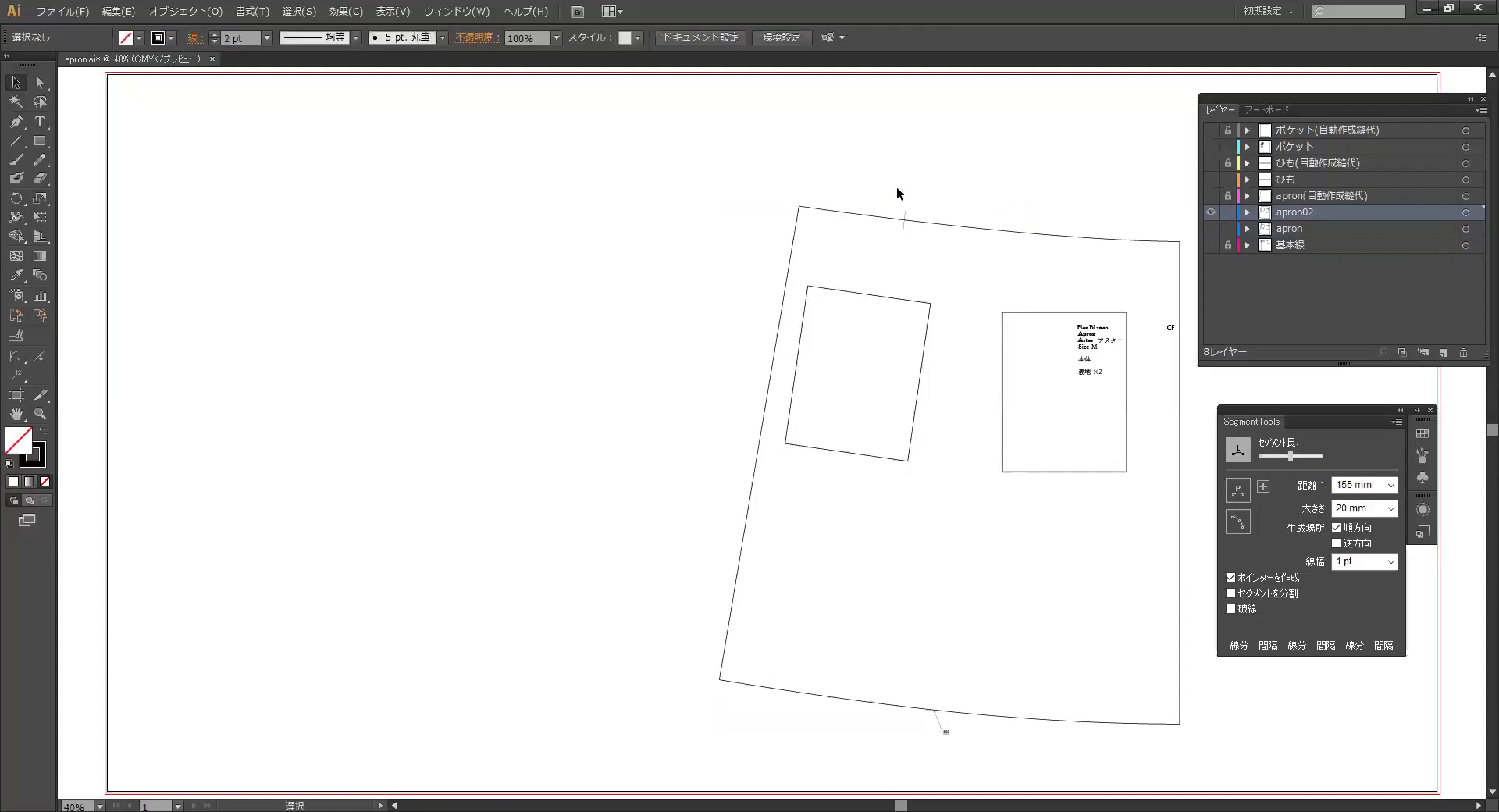
{"action": "left_click_drag", "start_coordinate": [915, 218], "coordinate": [915, 217]}
{"action": "key", "text": "Delete"}
{"action": "left_click", "coordinate": [39, 82]}
Step: Delete the notch mark on the apron02 outline's bottom edge
{"action": "left_click", "coordinate": [872, 703]}
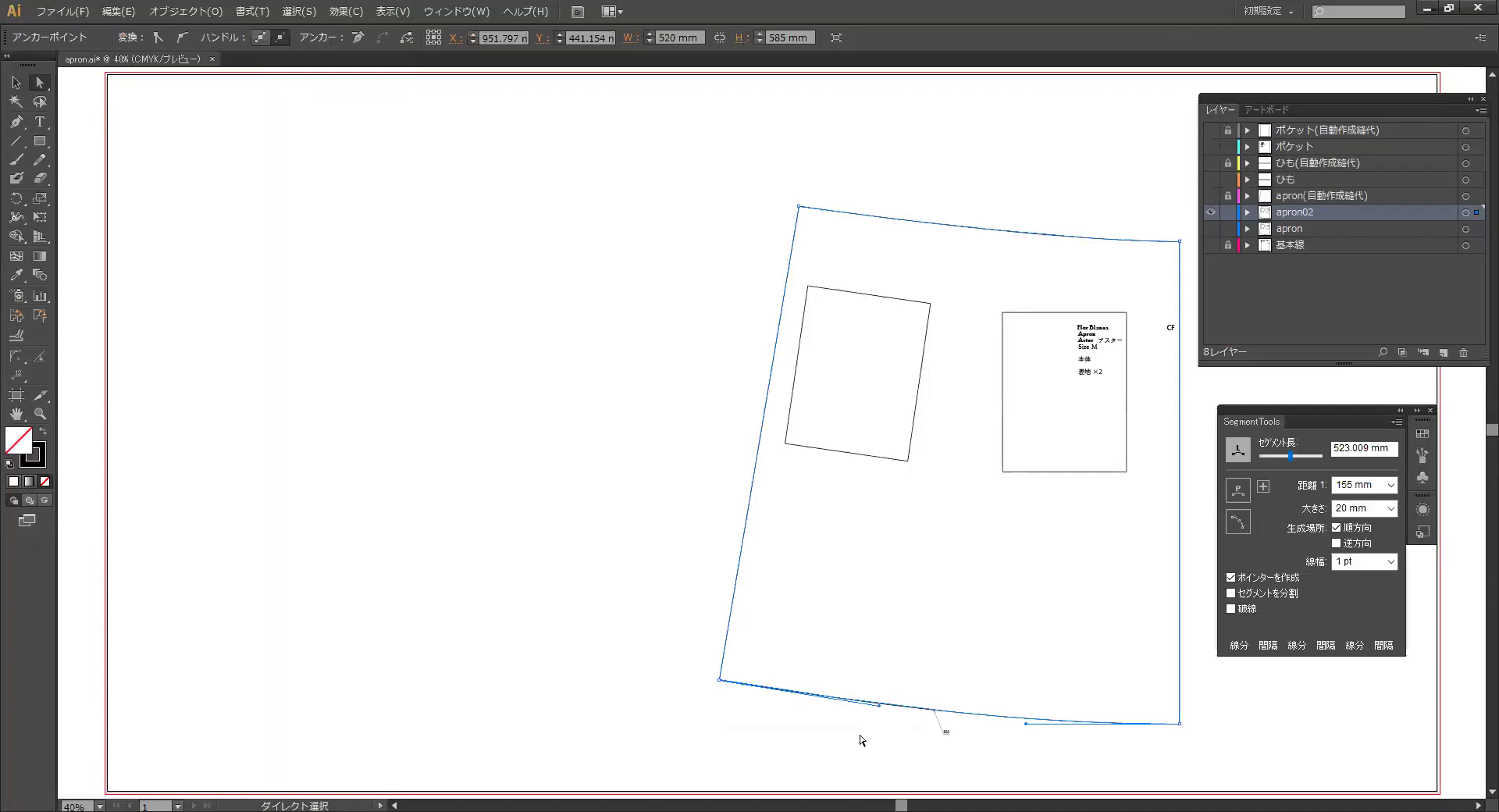
{"action": "left_click", "coordinate": [933, 750]}
{"action": "key", "text": "v"}
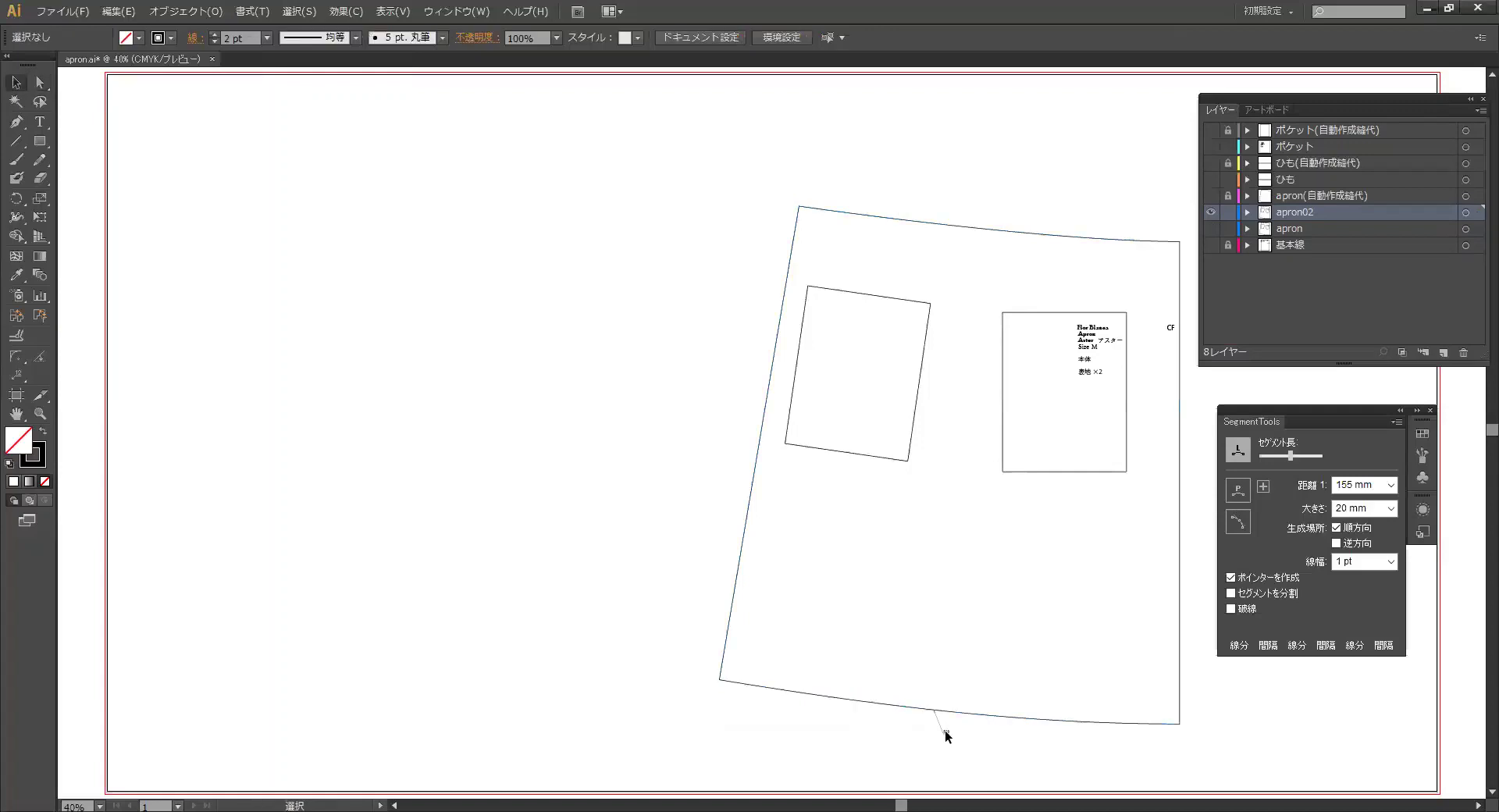
{"action": "left_click_drag", "start_coordinate": [918, 725], "coordinate": [916, 726]}
{"action": "key", "text": "Delete"}
Step: Select the outline's top-left corner anchor with the Direct Selection tool
{"action": "left_click", "coordinate": [40, 82]}
{"action": "left_click", "coordinate": [801, 209]}
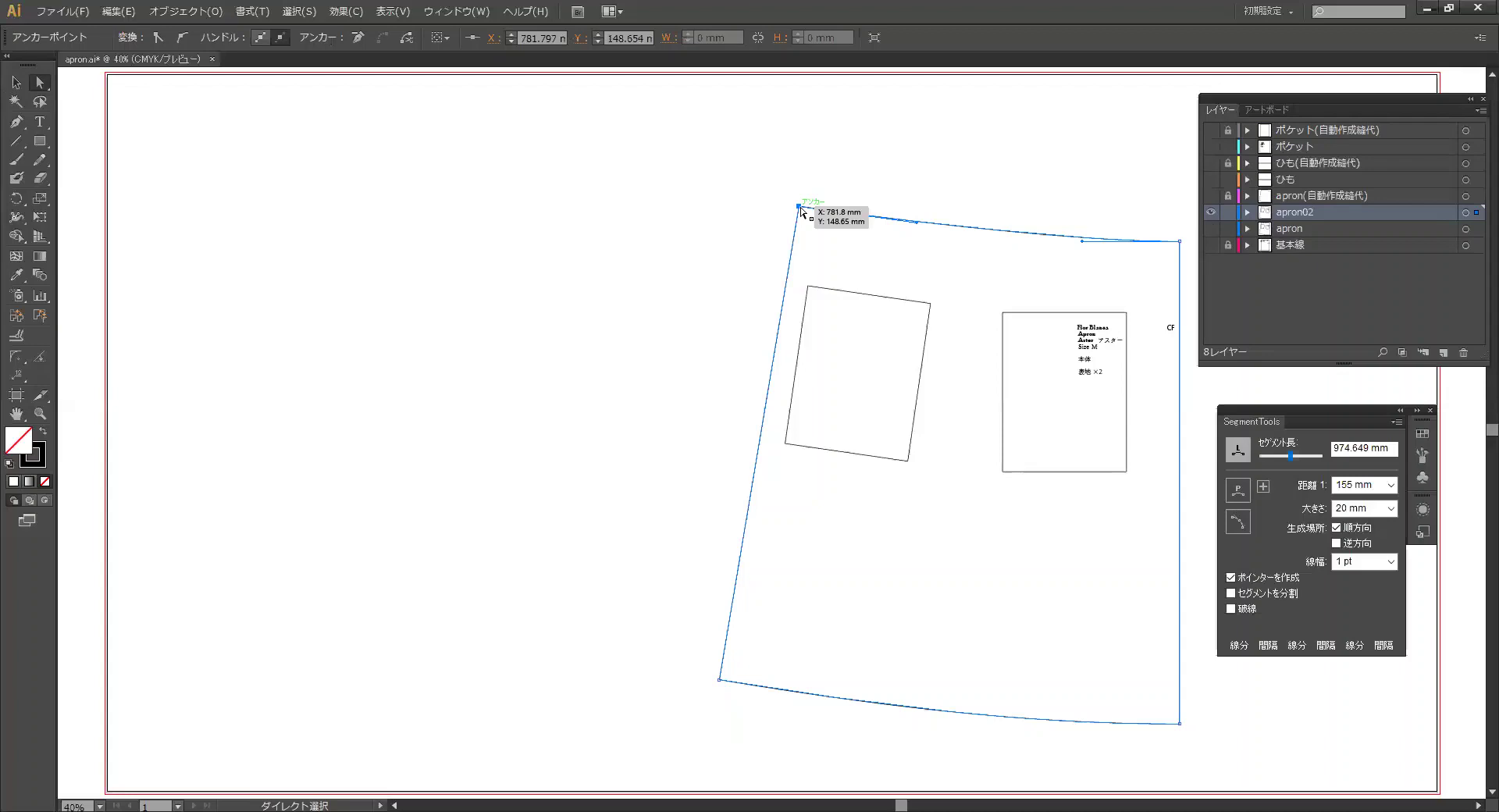
{"action": "left_click_drag", "start_coordinate": [801, 209], "coordinate": [801, 210]}
Step: Move the apron02 top-left corner anchor -70 mm horizontally
{"action": "key", "text": "Return"}
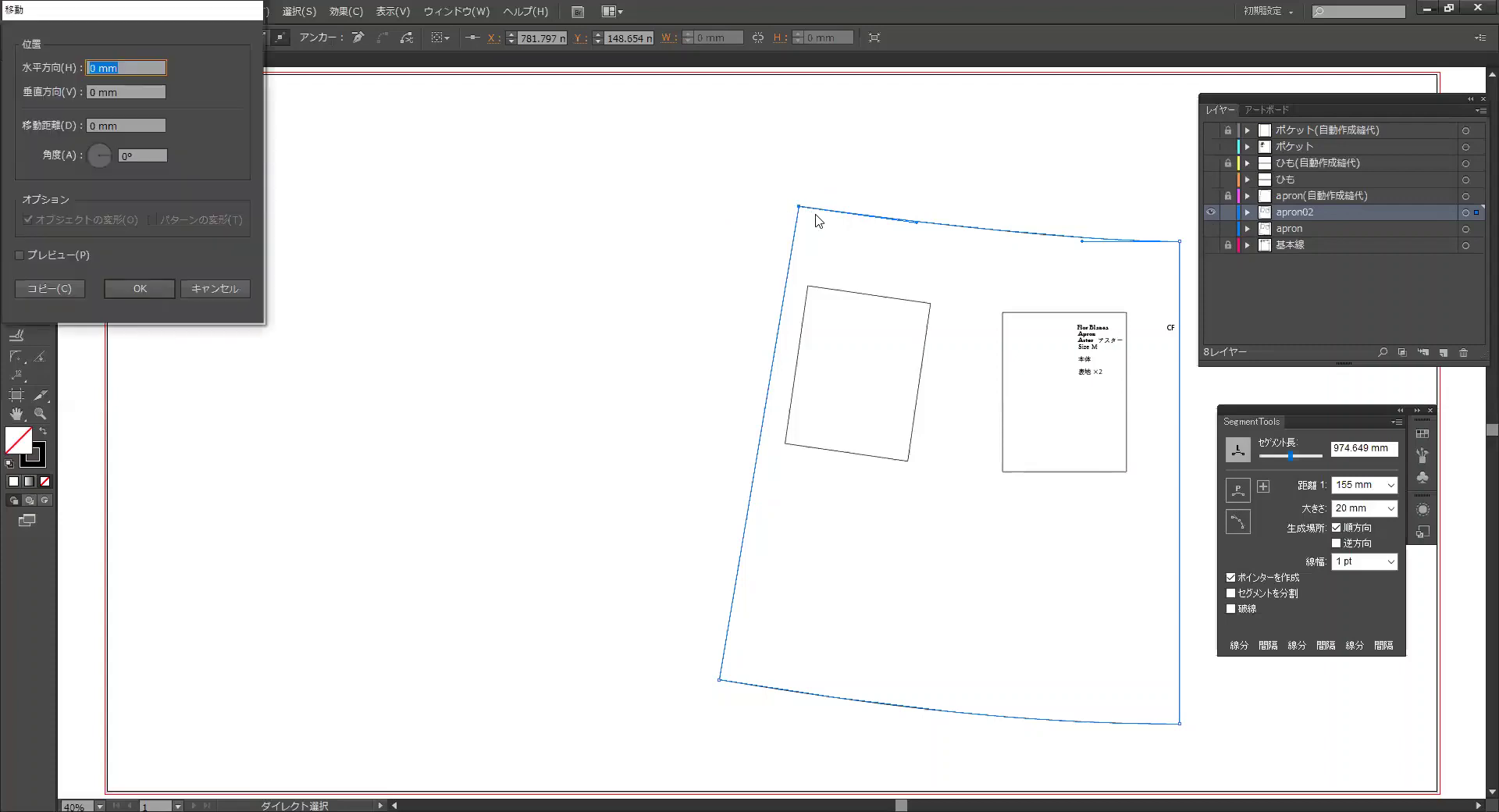
{"action": "type", "text": "-70"}
{"action": "key", "text": "Return"}
Step: Inspect the outline's top and bottom edges, then select the bottom-left corner anchor
{"action": "left_click", "coordinate": [822, 175]}
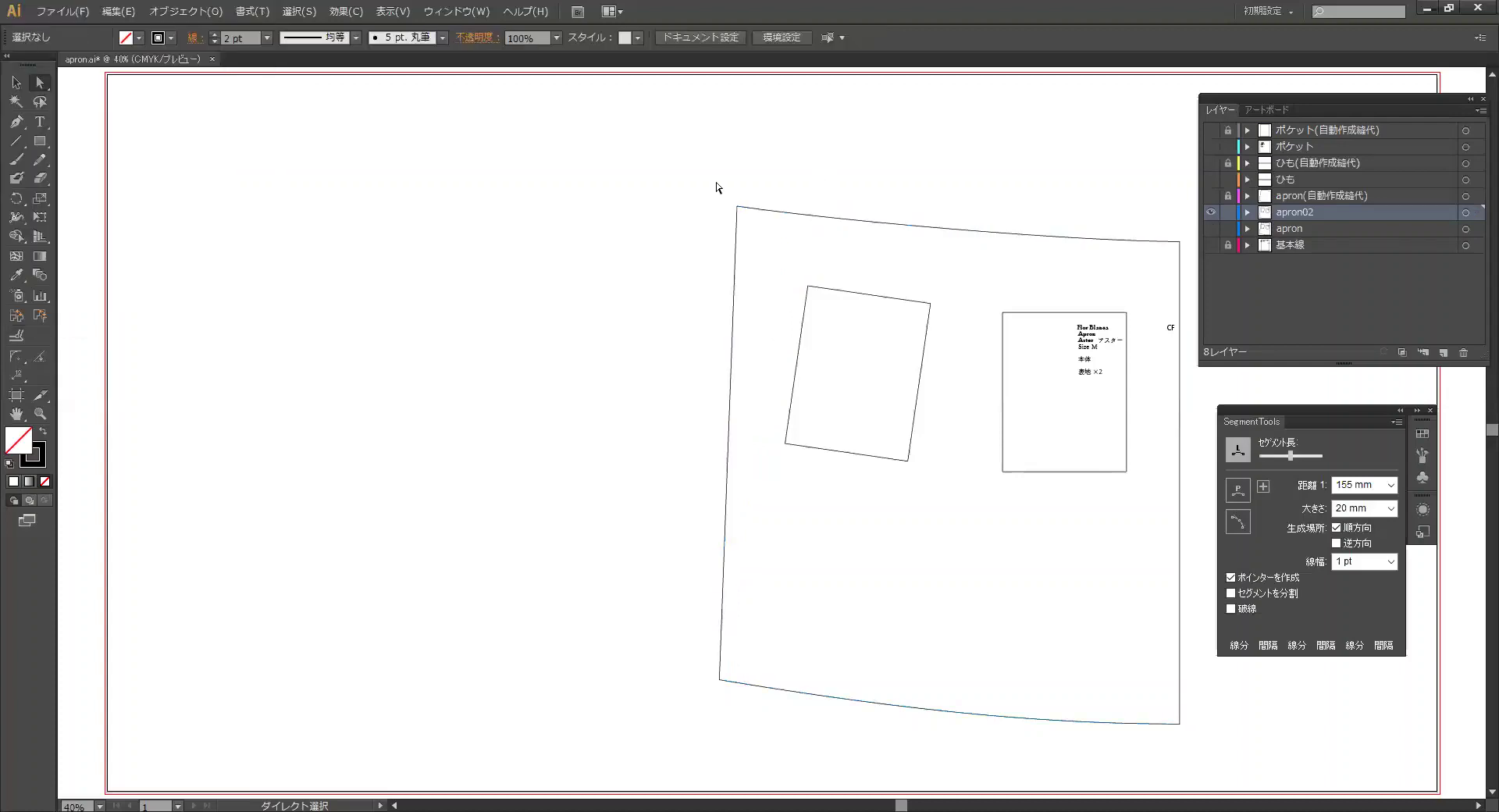
{"action": "left_click_drag", "start_coordinate": [704, 183], "coordinate": [754, 238]}
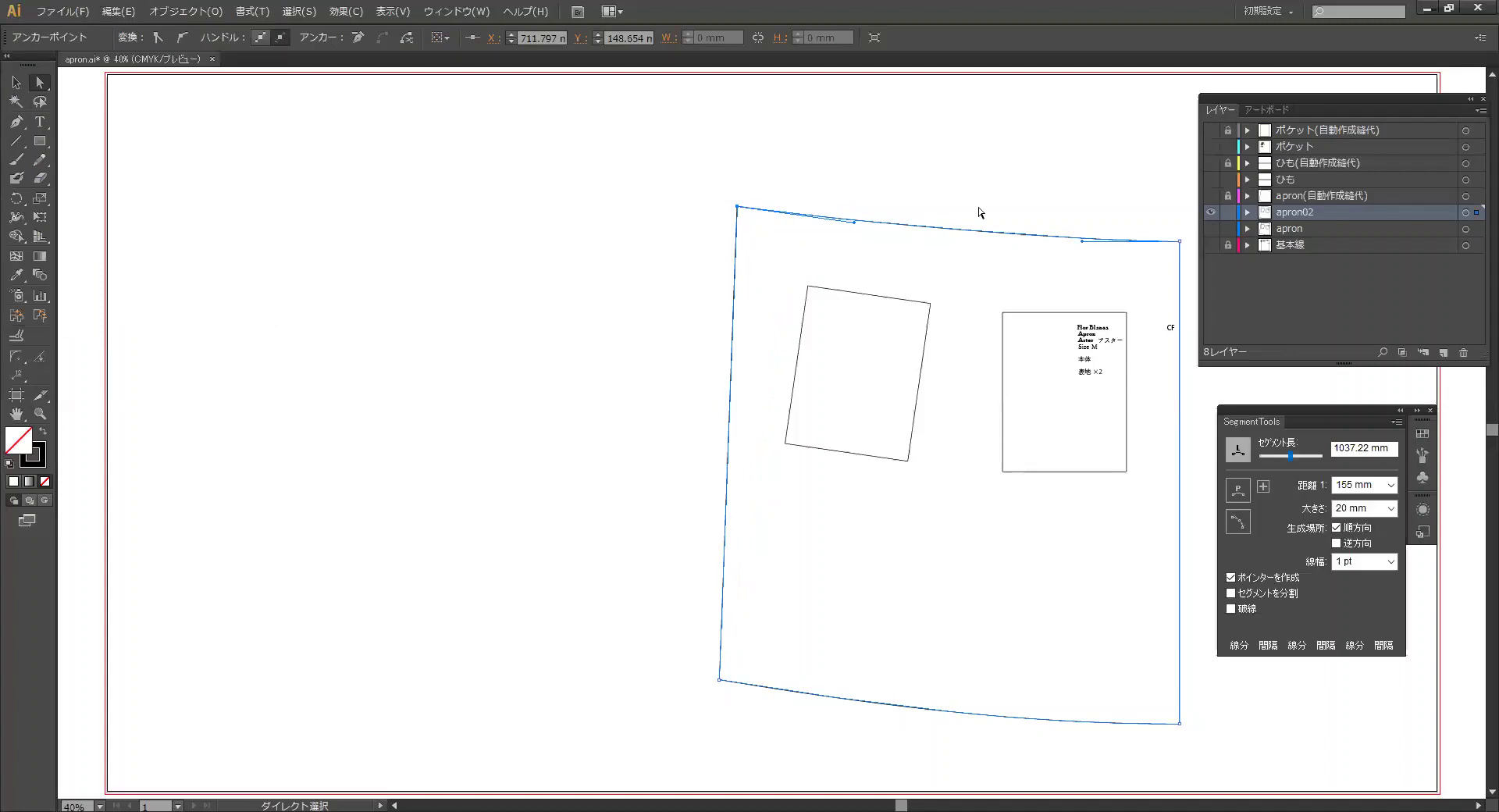
{"action": "left_click_drag", "start_coordinate": [984, 201], "coordinate": [1010, 257]}
{"action": "left_click_drag", "start_coordinate": [961, 210], "coordinate": [1008, 262]}
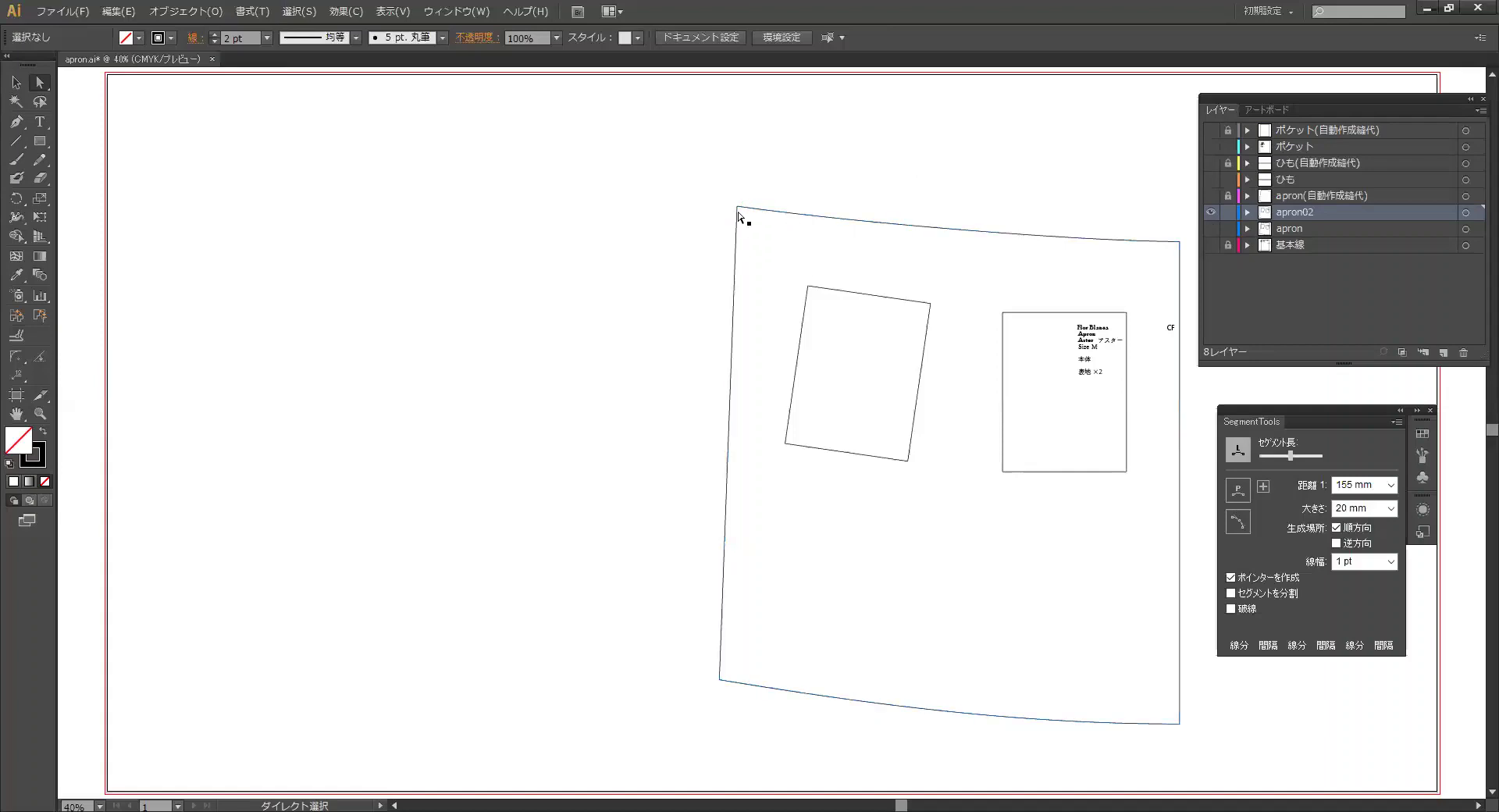
{"action": "left_click_drag", "start_coordinate": [908, 676], "coordinate": [946, 719]}
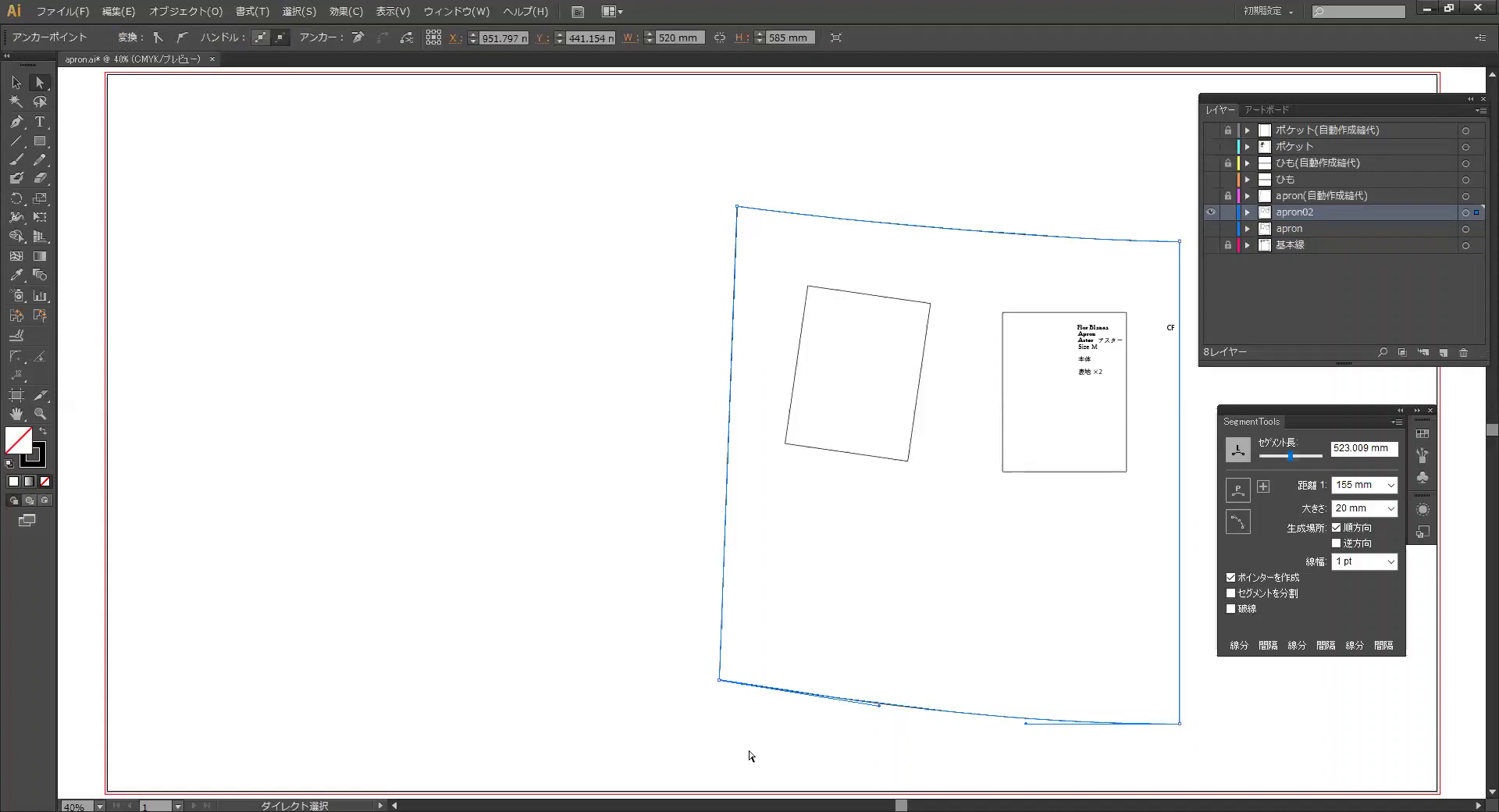
{"action": "left_click", "coordinate": [699, 697]}
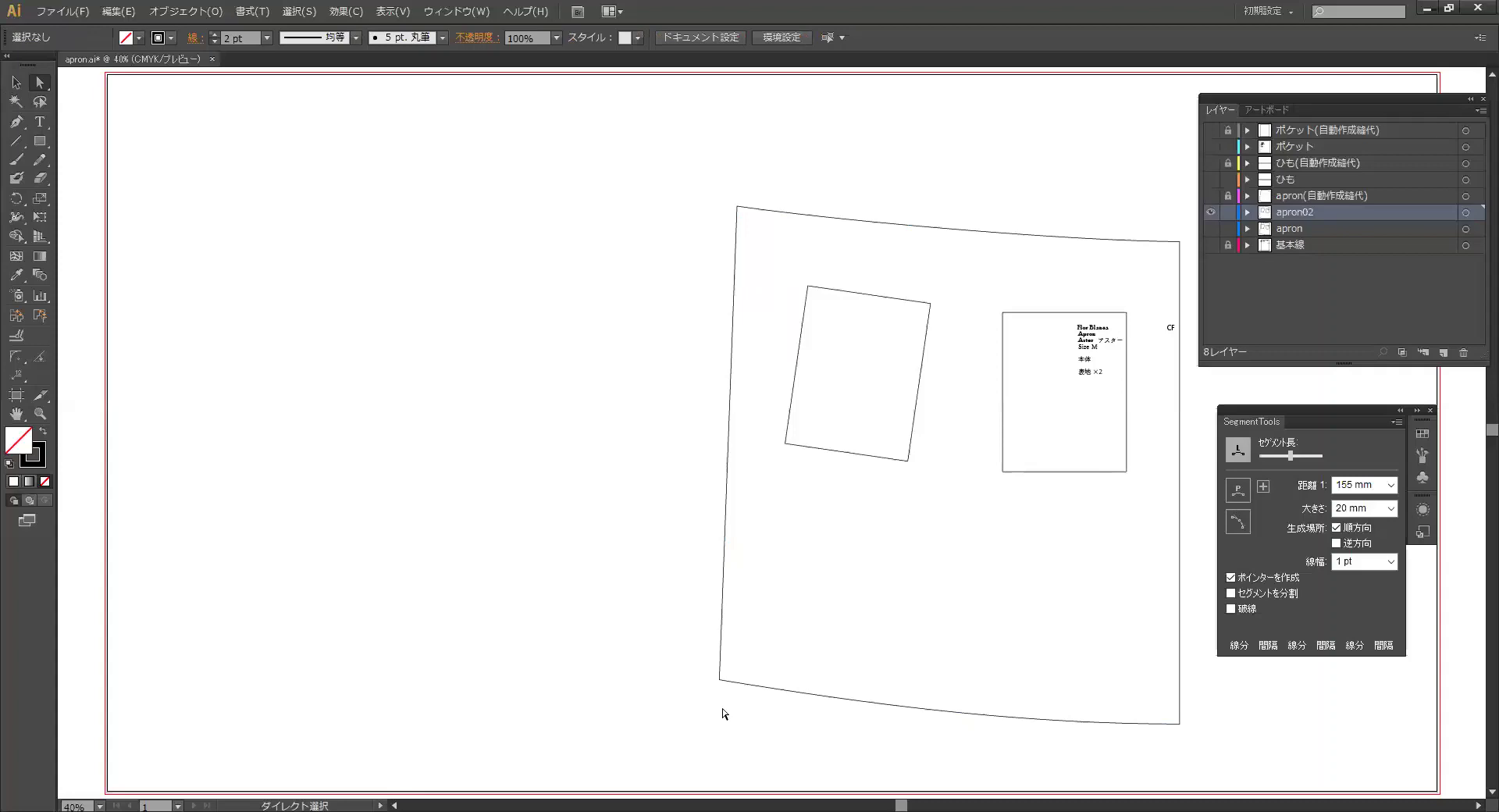
{"action": "left_click_drag", "start_coordinate": [701, 670], "coordinate": [733, 693]}
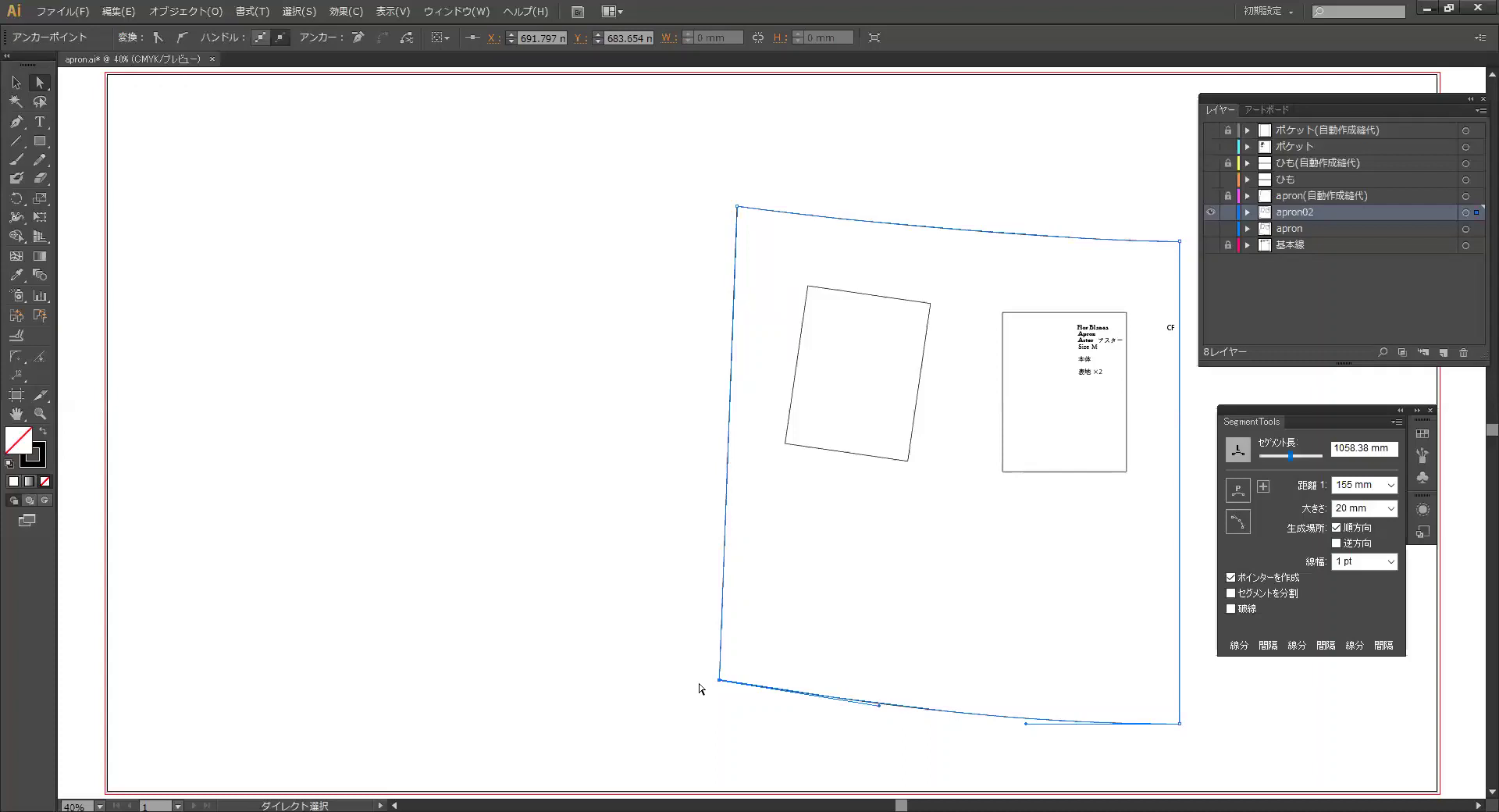
Step: Move the apron02 bottom-left corner anchor -17 mm horizontally
{"action": "left_click", "coordinate": [812, 710]}
{"action": "left_click_drag", "start_coordinate": [919, 736], "coordinate": [874, 673]}
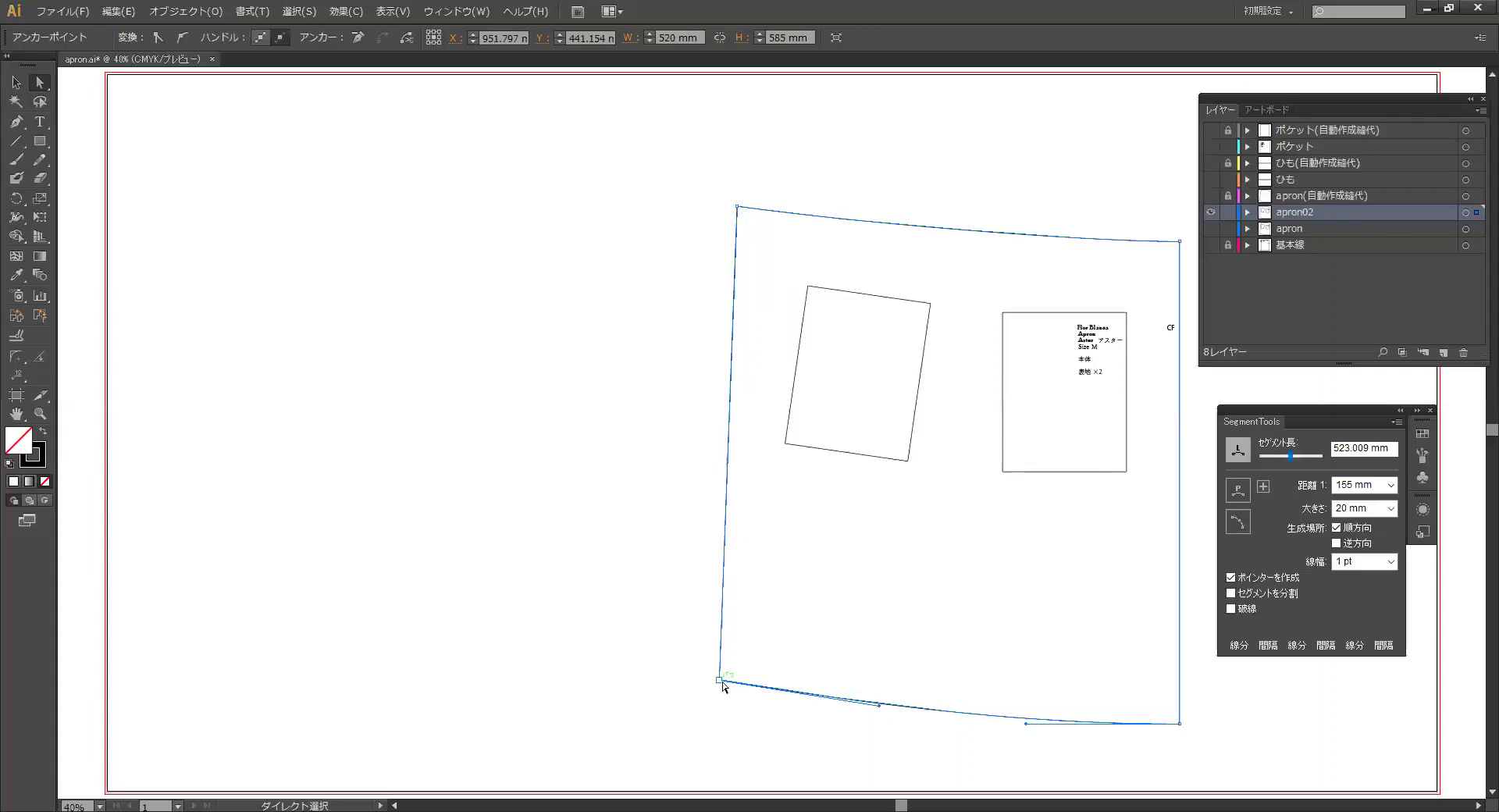
{"action": "left_click", "coordinate": [689, 672]}
{"action": "left_click_drag", "start_coordinate": [689, 670], "coordinate": [751, 695]}
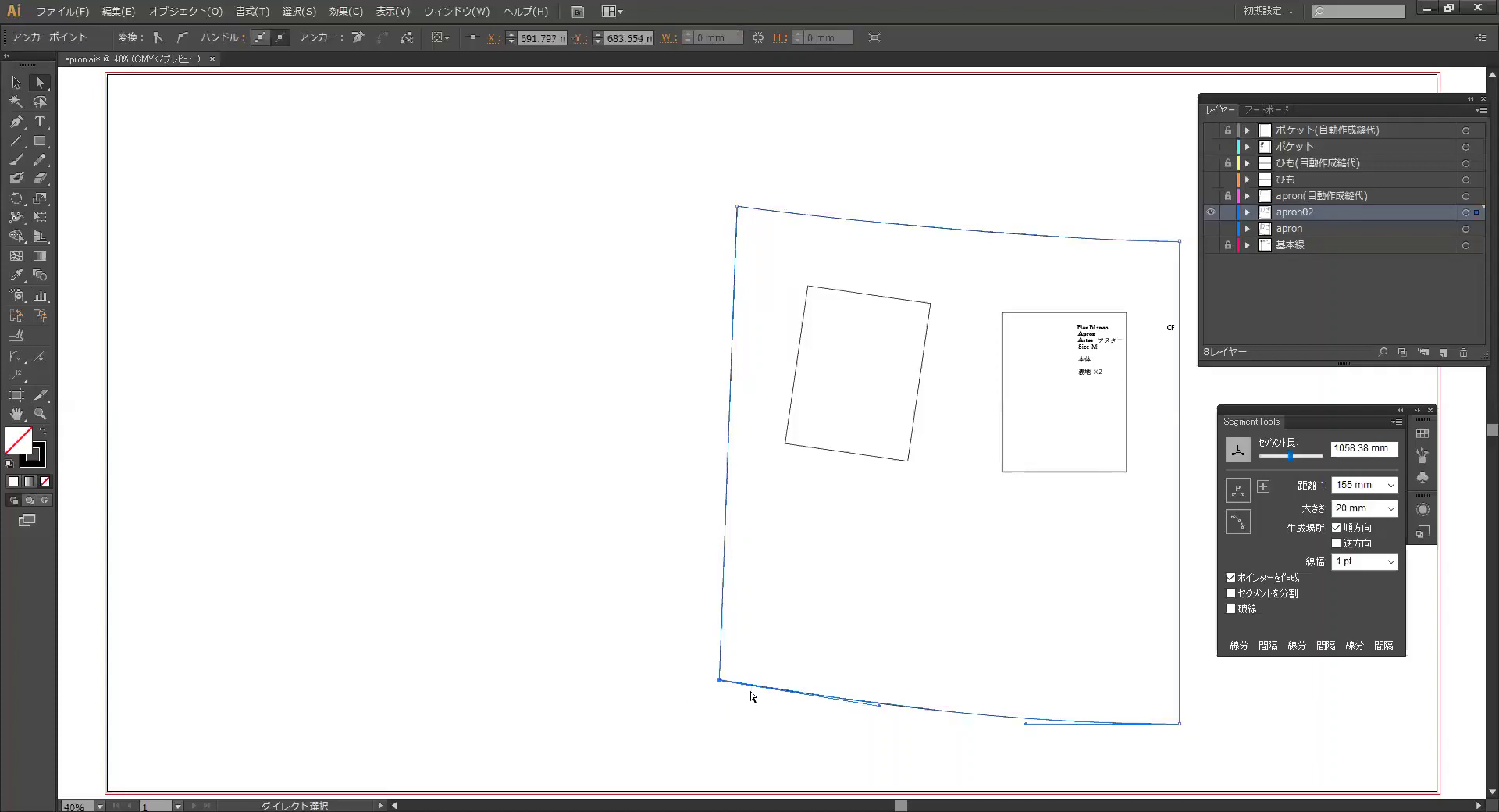
{"action": "key", "text": "Return"}
{"action": "type", "text": "-17"}
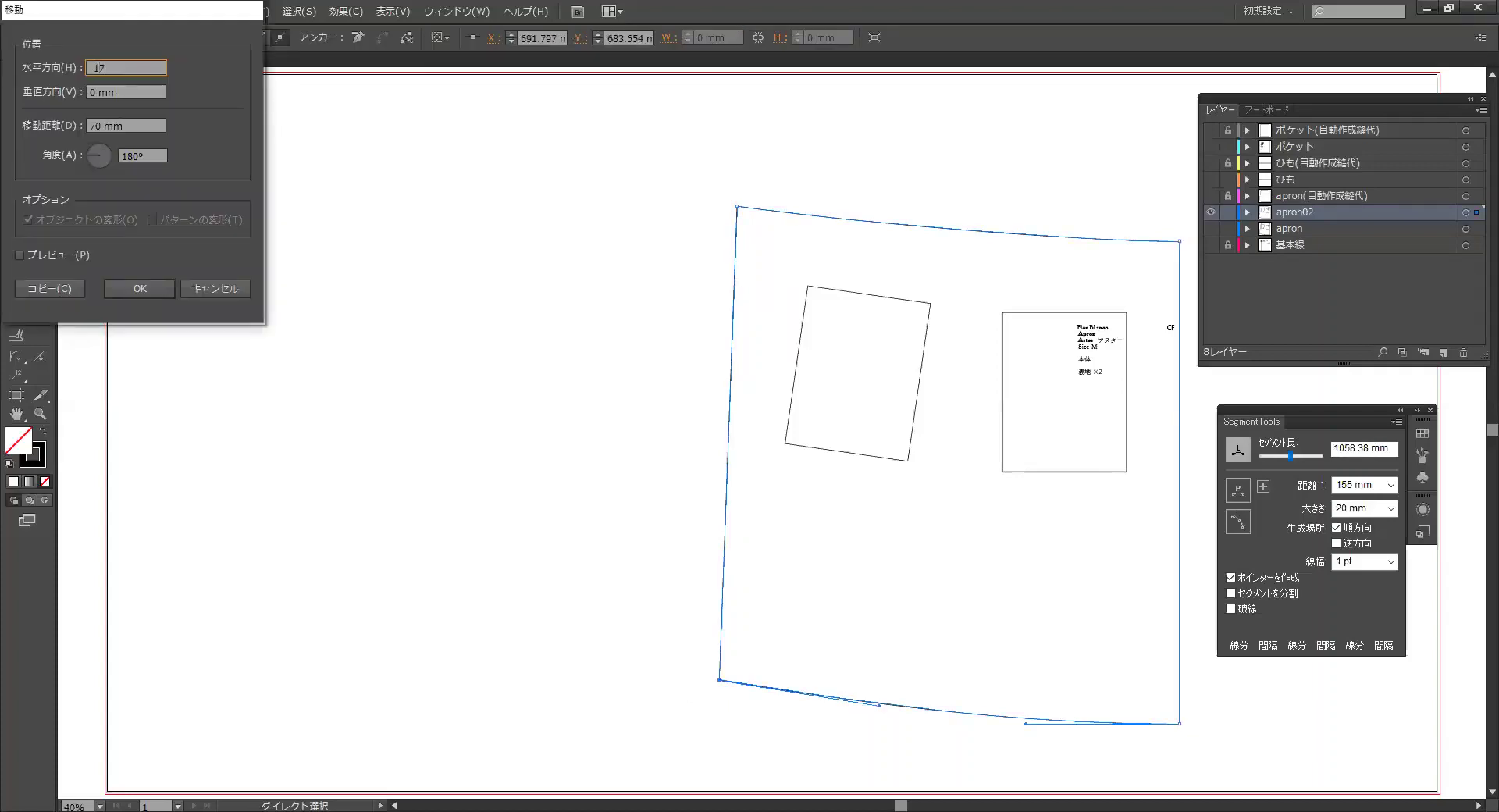
{"action": "key", "text": "Return"}
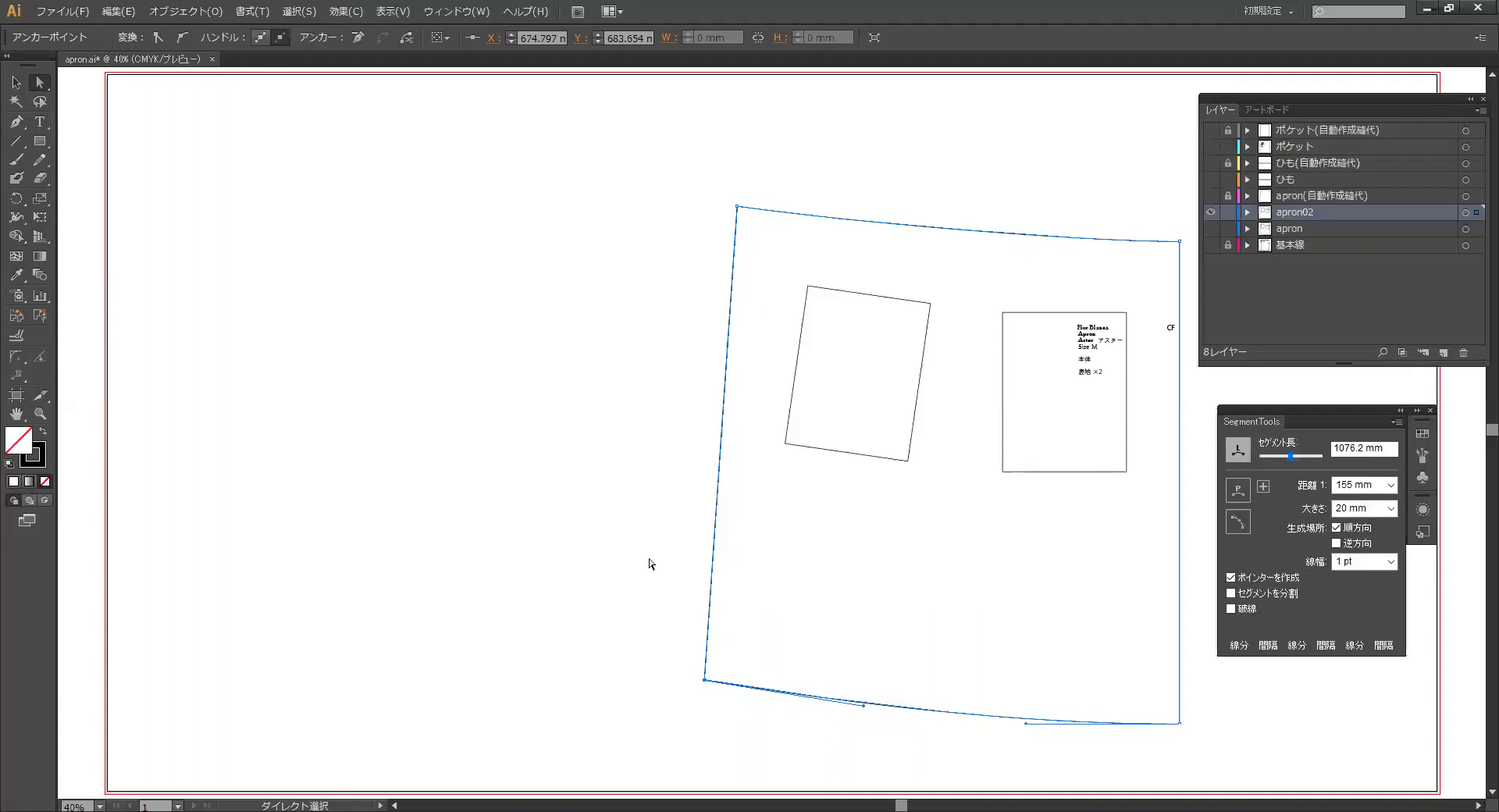
{"action": "left_click_drag", "start_coordinate": [660, 145], "coordinate": [746, 734]}
Step: Move both left corner anchors by Horizontal 0 mm, Vertical 15 mm
{"action": "left_click", "coordinate": [774, 189]}
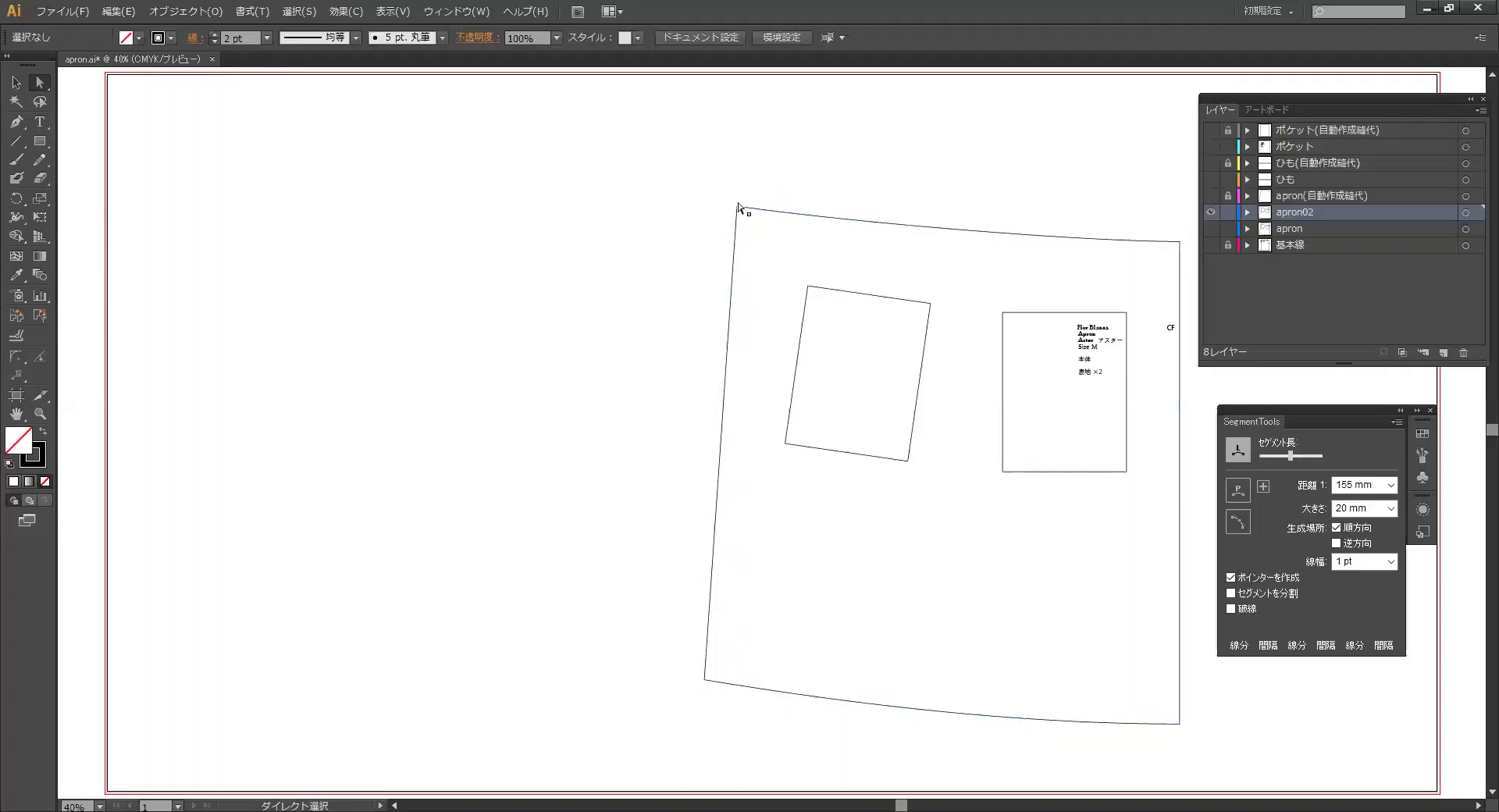
{"action": "left_click", "coordinate": [737, 207]}
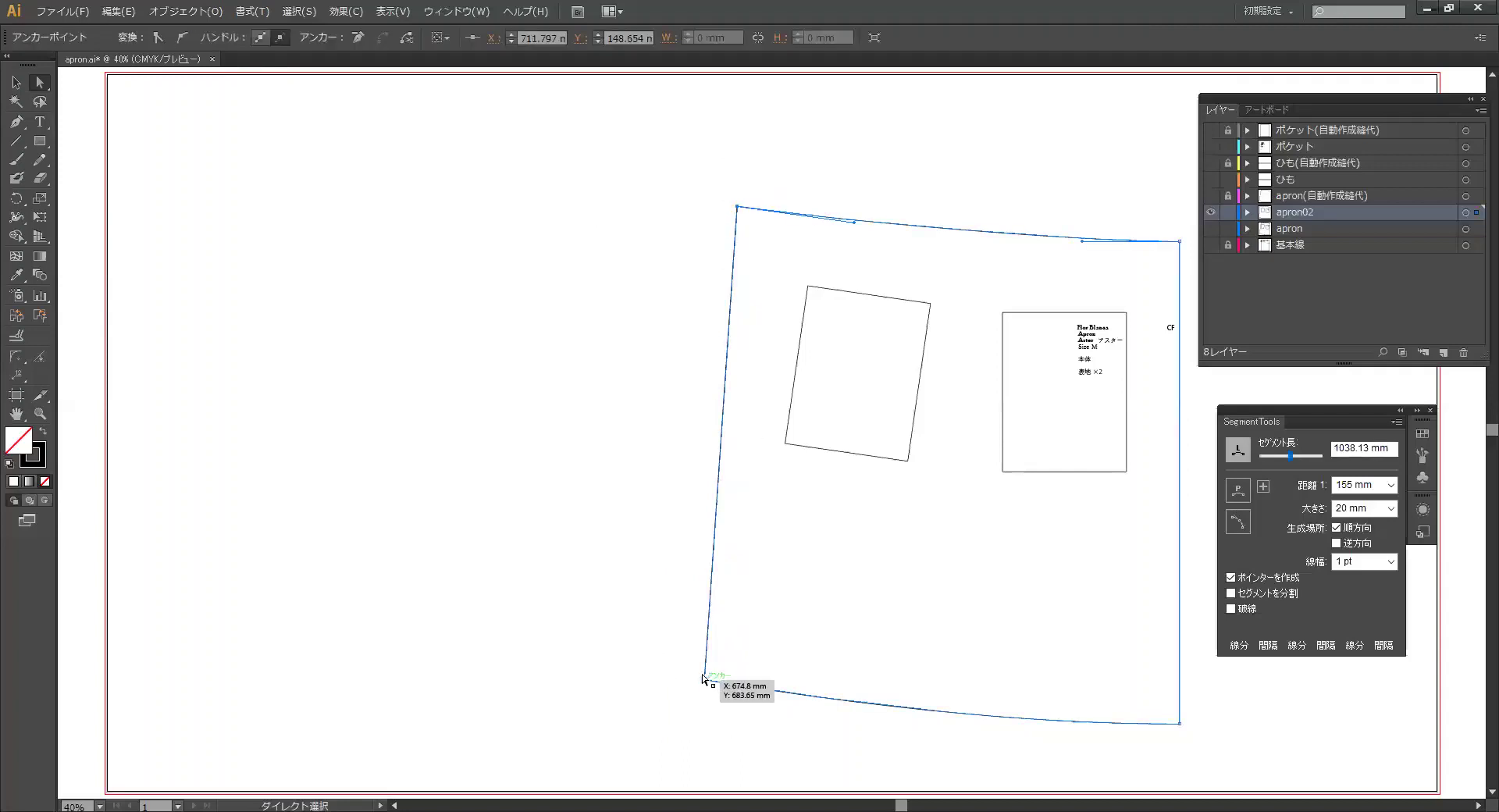
{"action": "left_click", "coordinate": [703, 295]}
{"action": "left_click_drag", "start_coordinate": [707, 173], "coordinate": [761, 228]}
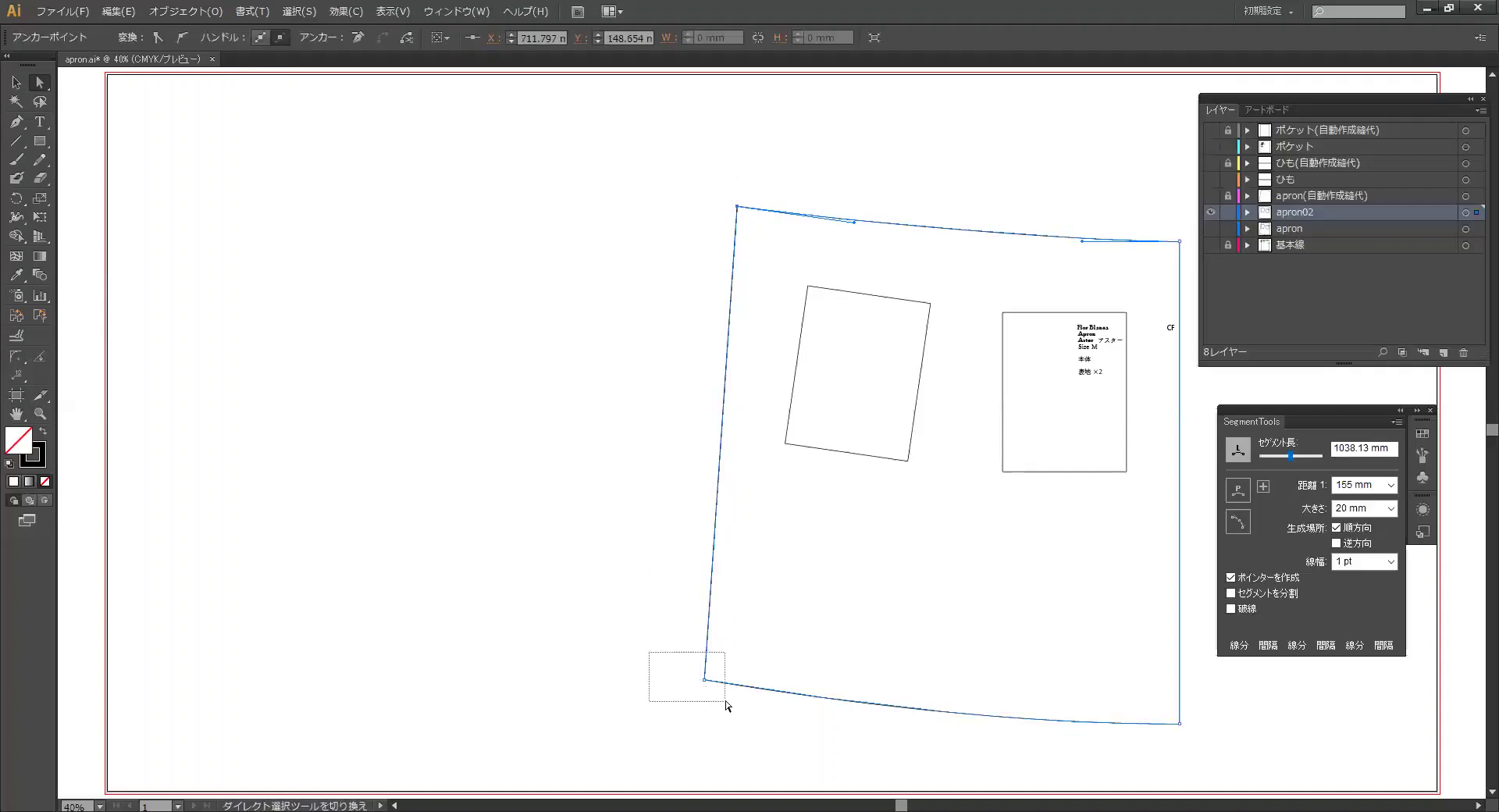
{"action": "left_click_drag", "start_coordinate": [648, 658], "coordinate": [730, 712]}
{"action": "key", "text": "Return"}
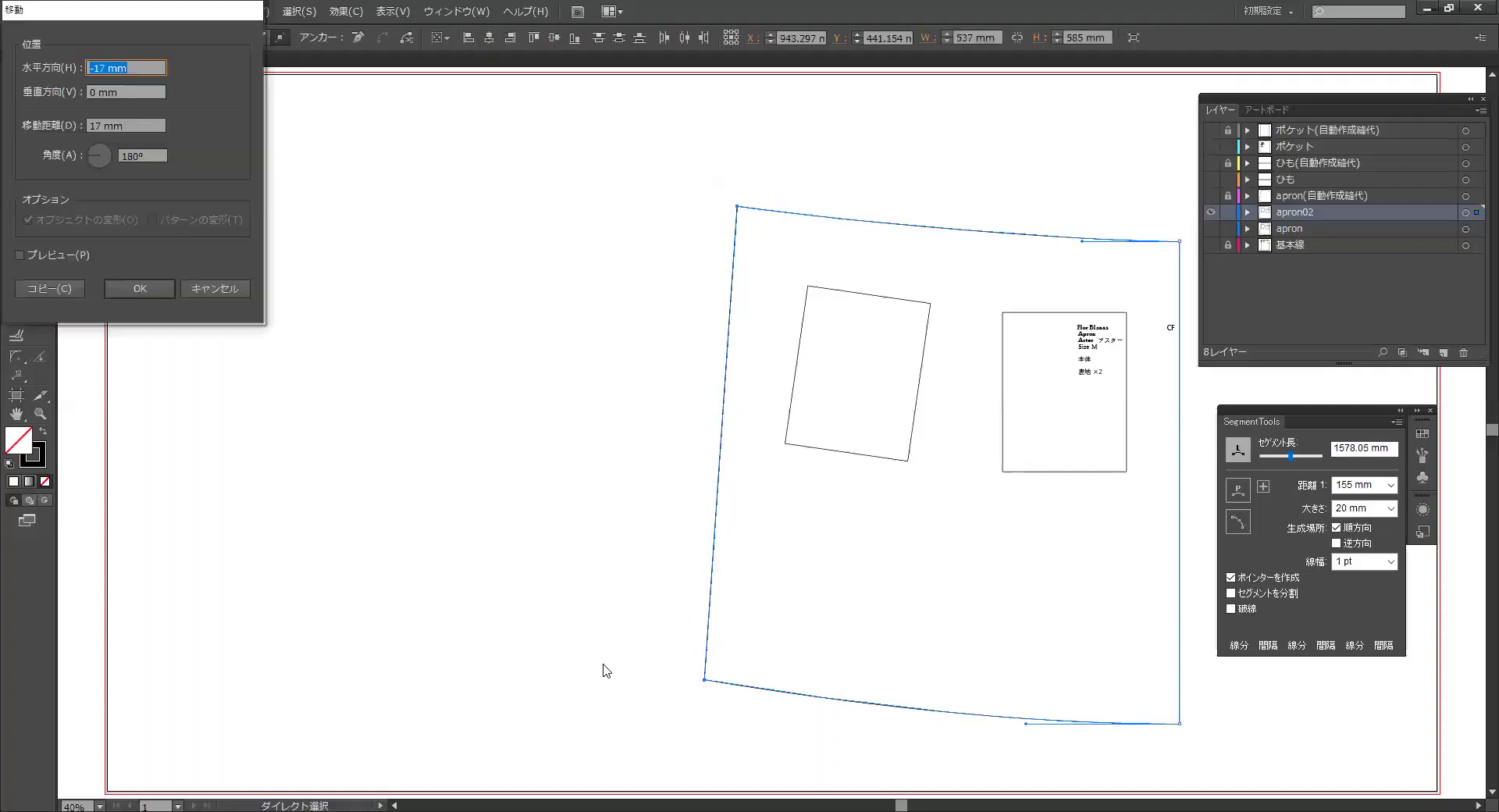
{"action": "type", "text": "0"}
{"action": "key", "text": "Tab"}
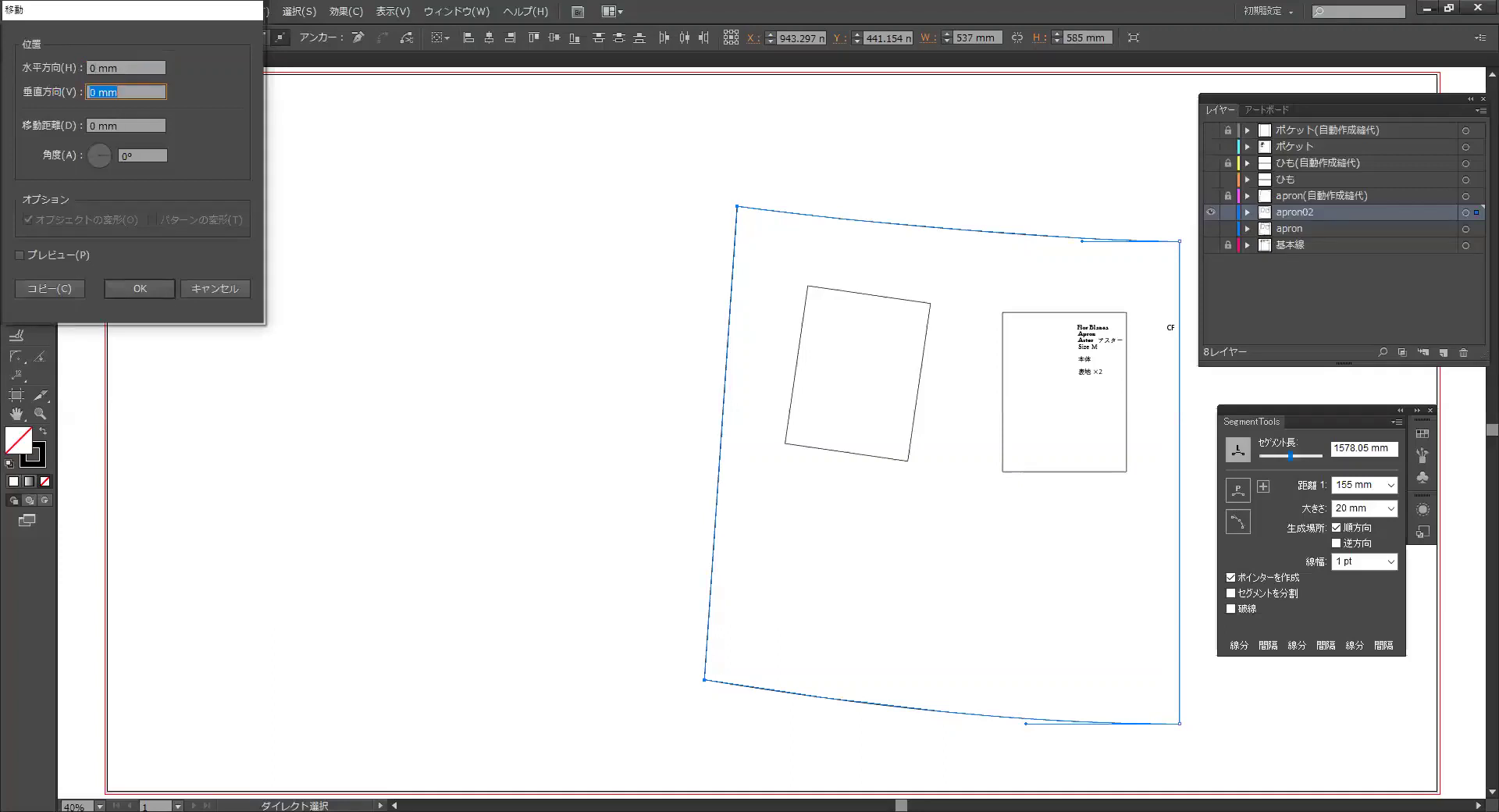
{"action": "type", "text": "1"}
{"action": "type", "text": "5"}
{"action": "key", "text": "Return"}
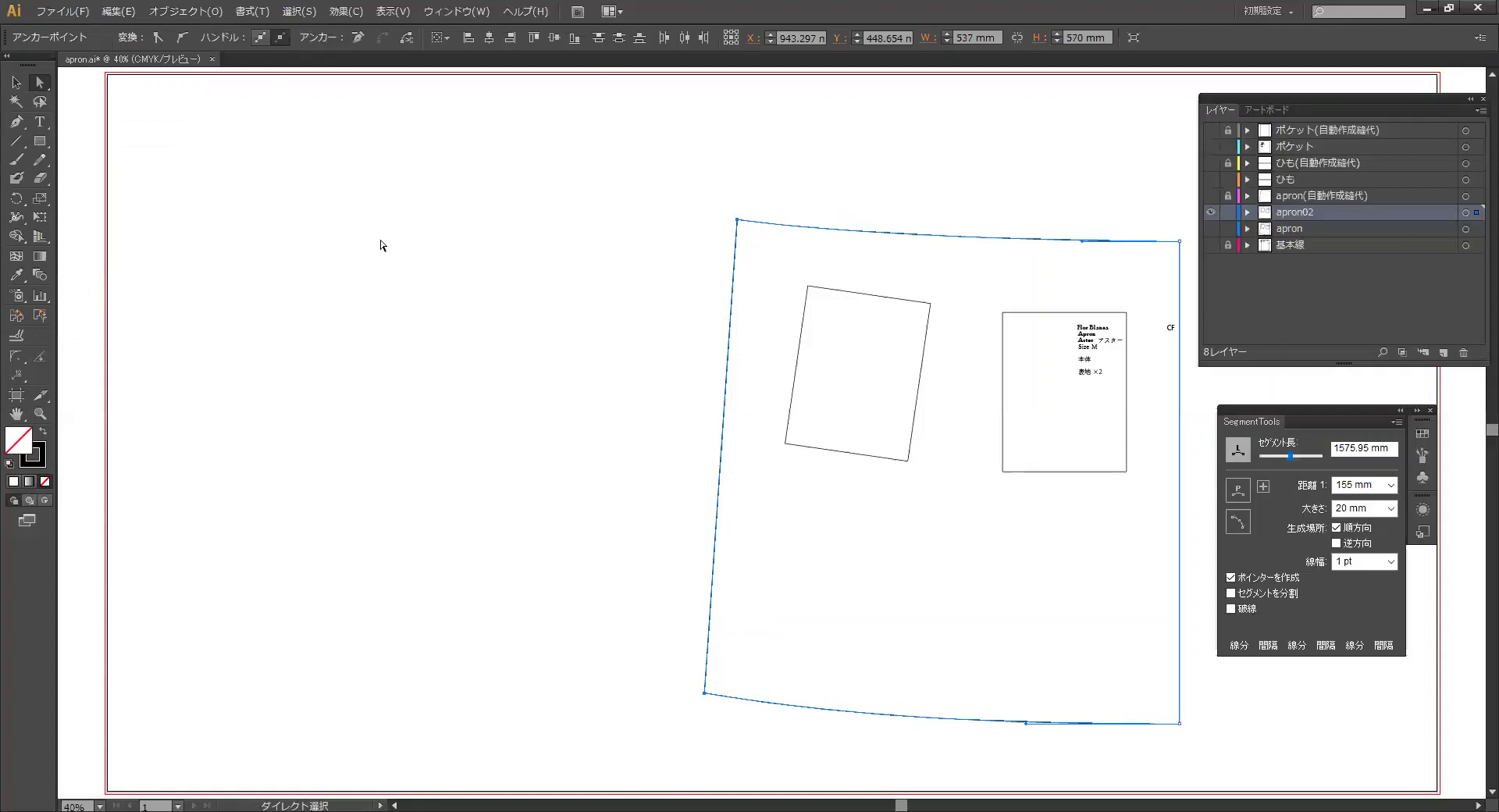
Step: Check the apron outline's top and bottom edges
{"action": "left_click", "coordinate": [816, 210]}
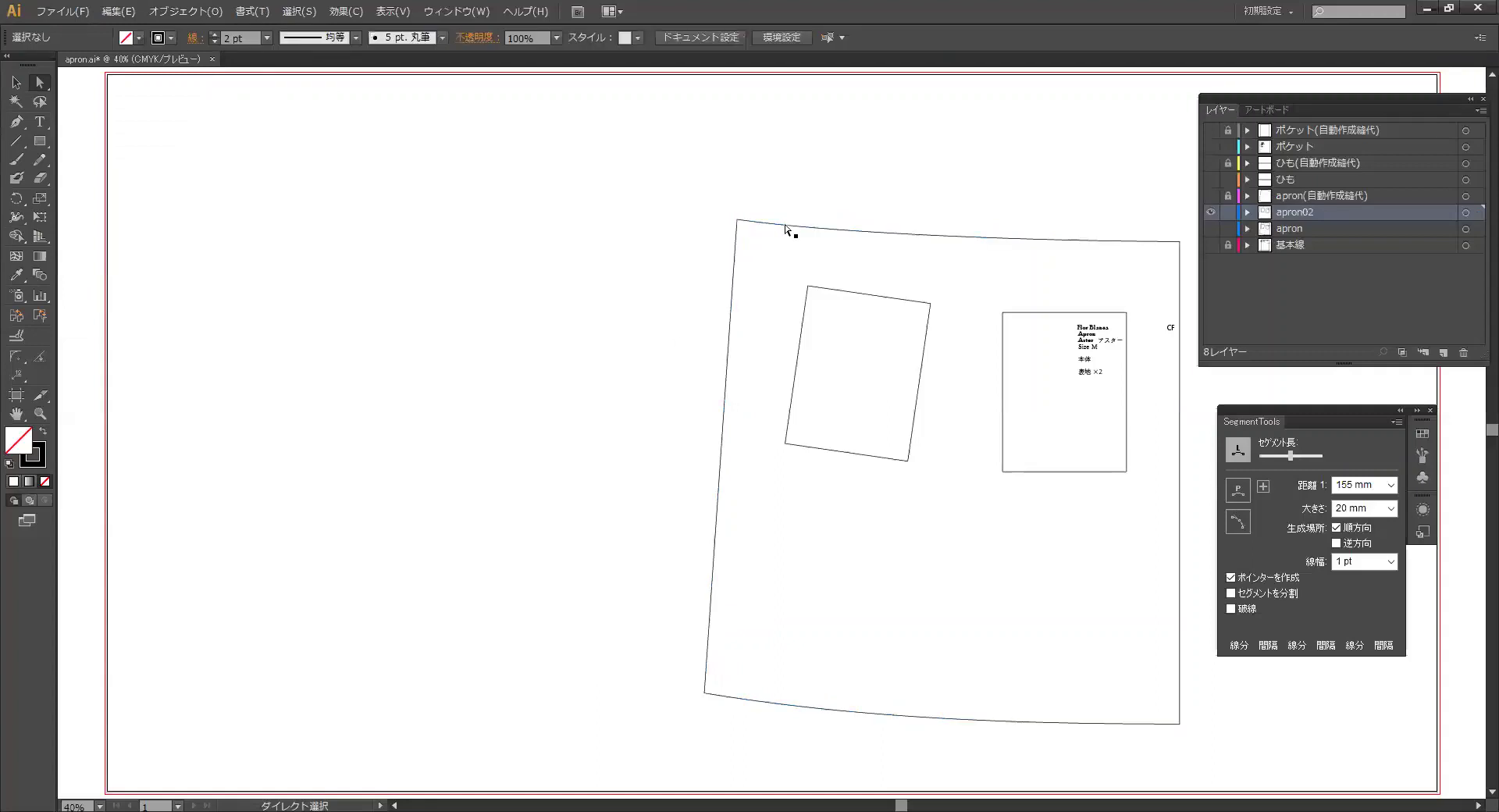
{"action": "left_click_drag", "start_coordinate": [787, 228], "coordinate": [873, 237]}
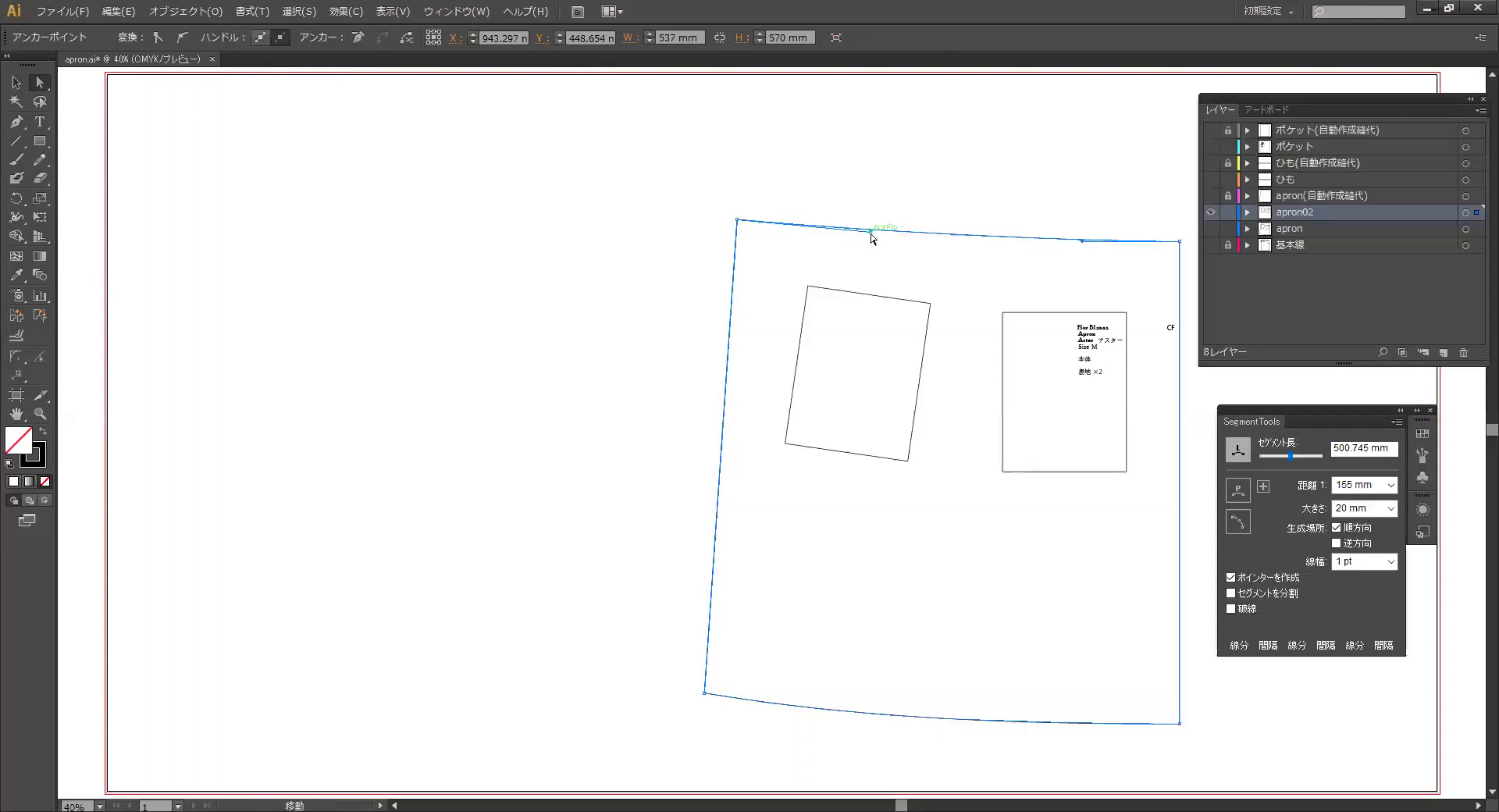
{"action": "left_click", "coordinate": [920, 201]}
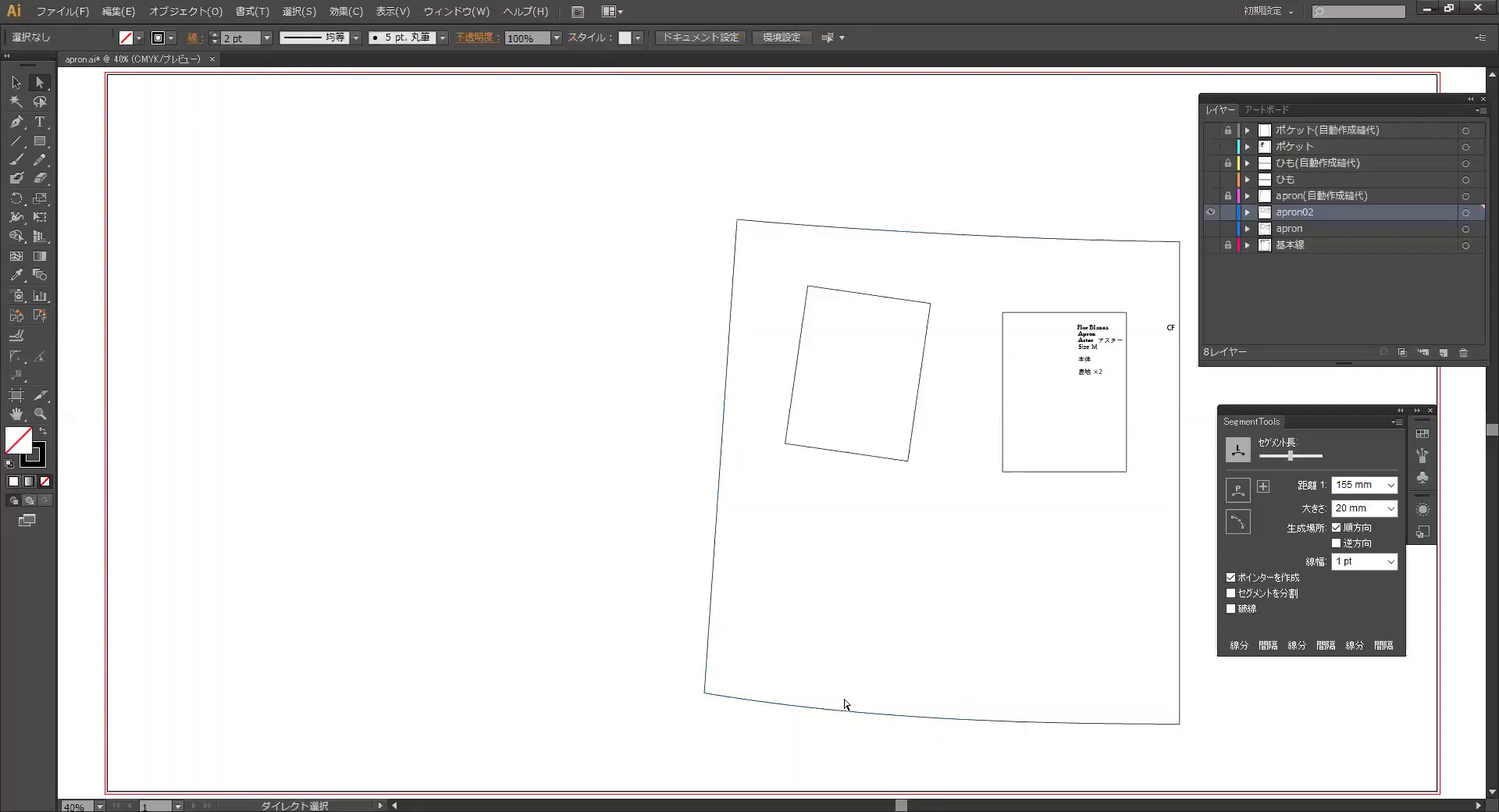
{"action": "left_click_drag", "start_coordinate": [845, 707], "coordinate": [889, 722]}
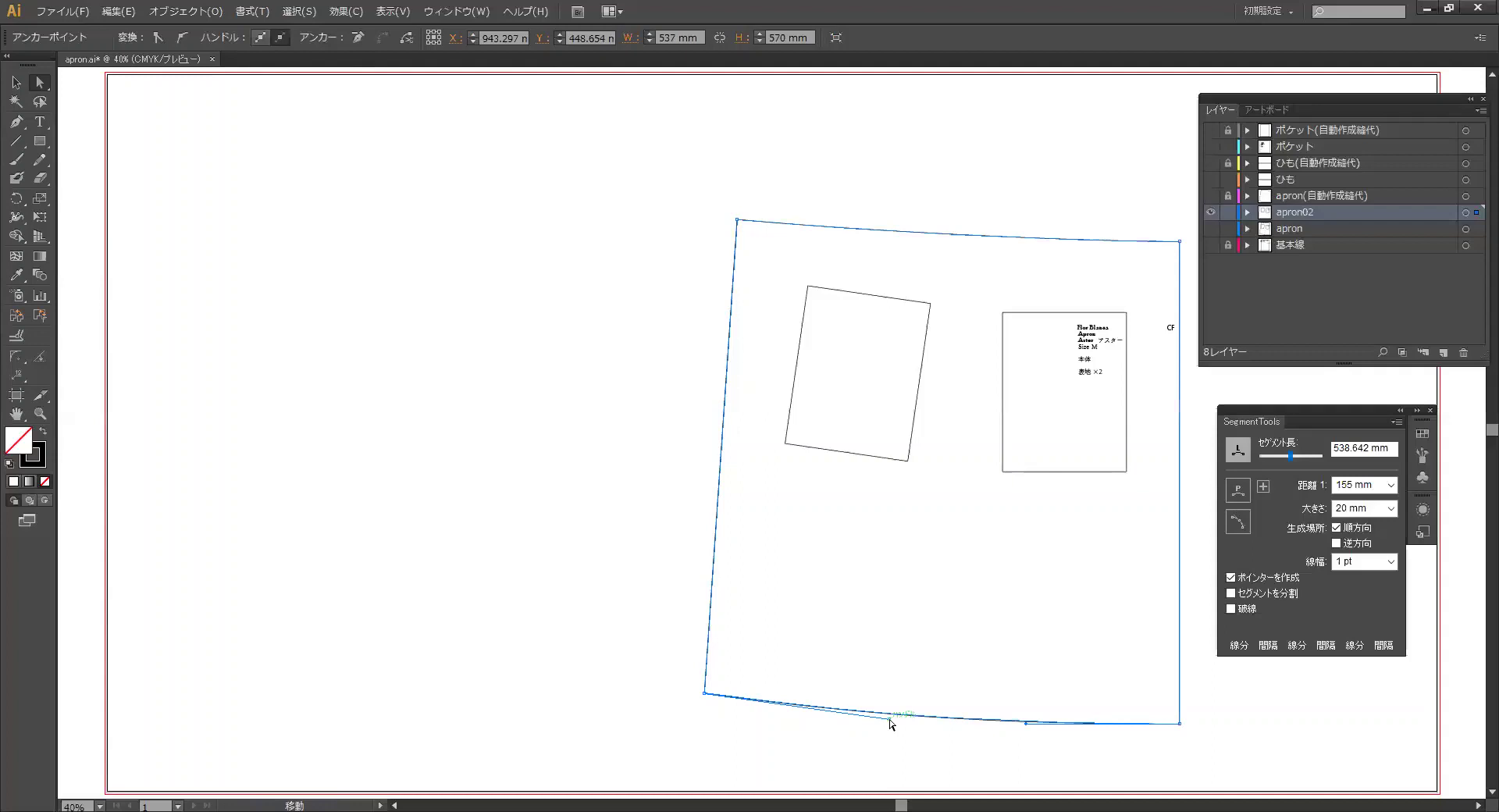
{"action": "left_click", "coordinate": [949, 742]}
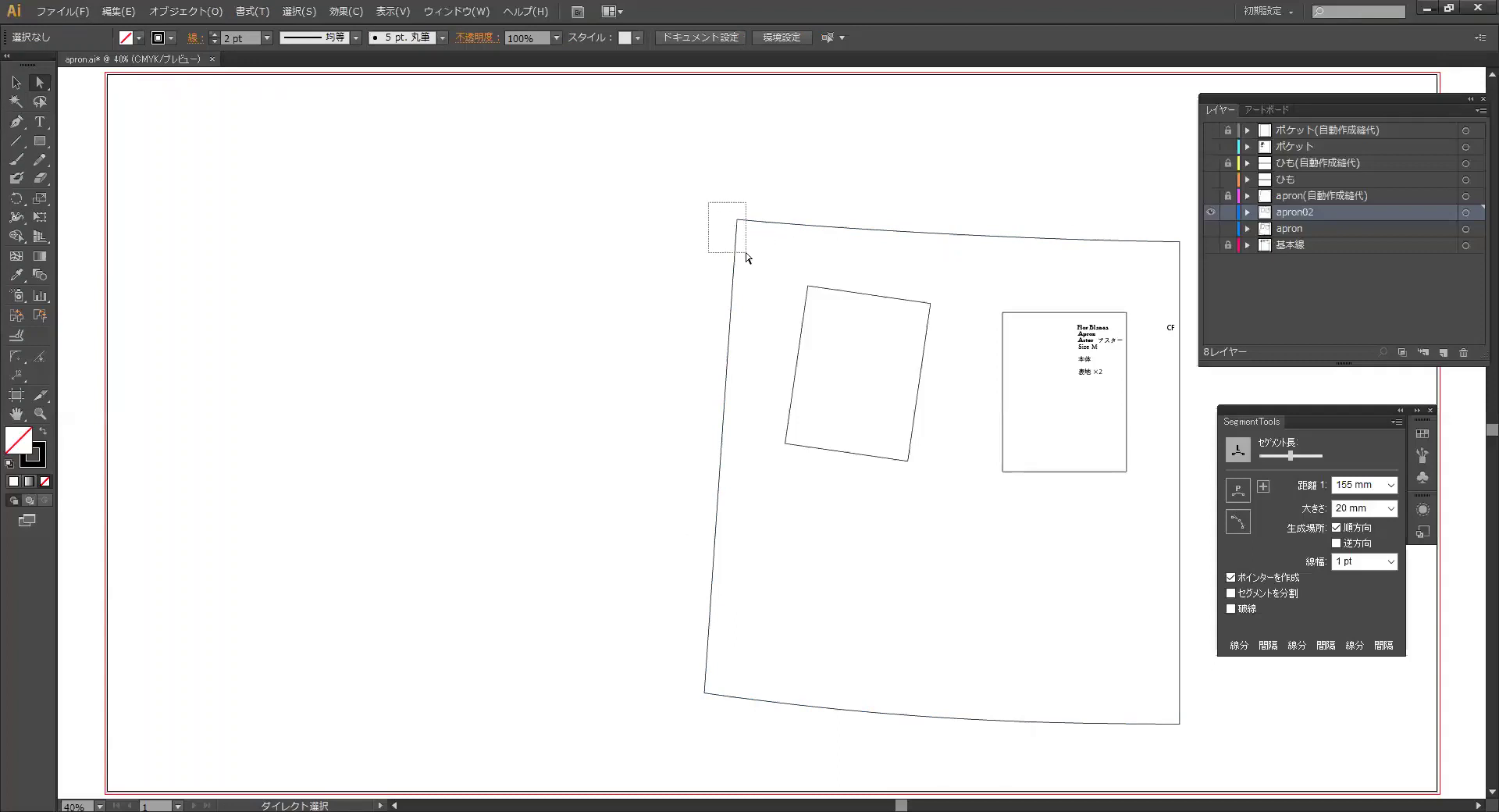
Step: Move the top-left and bottom-left anchors a further 5 mm down
{"action": "left_click_drag", "start_coordinate": [708, 202], "coordinate": [752, 264]}
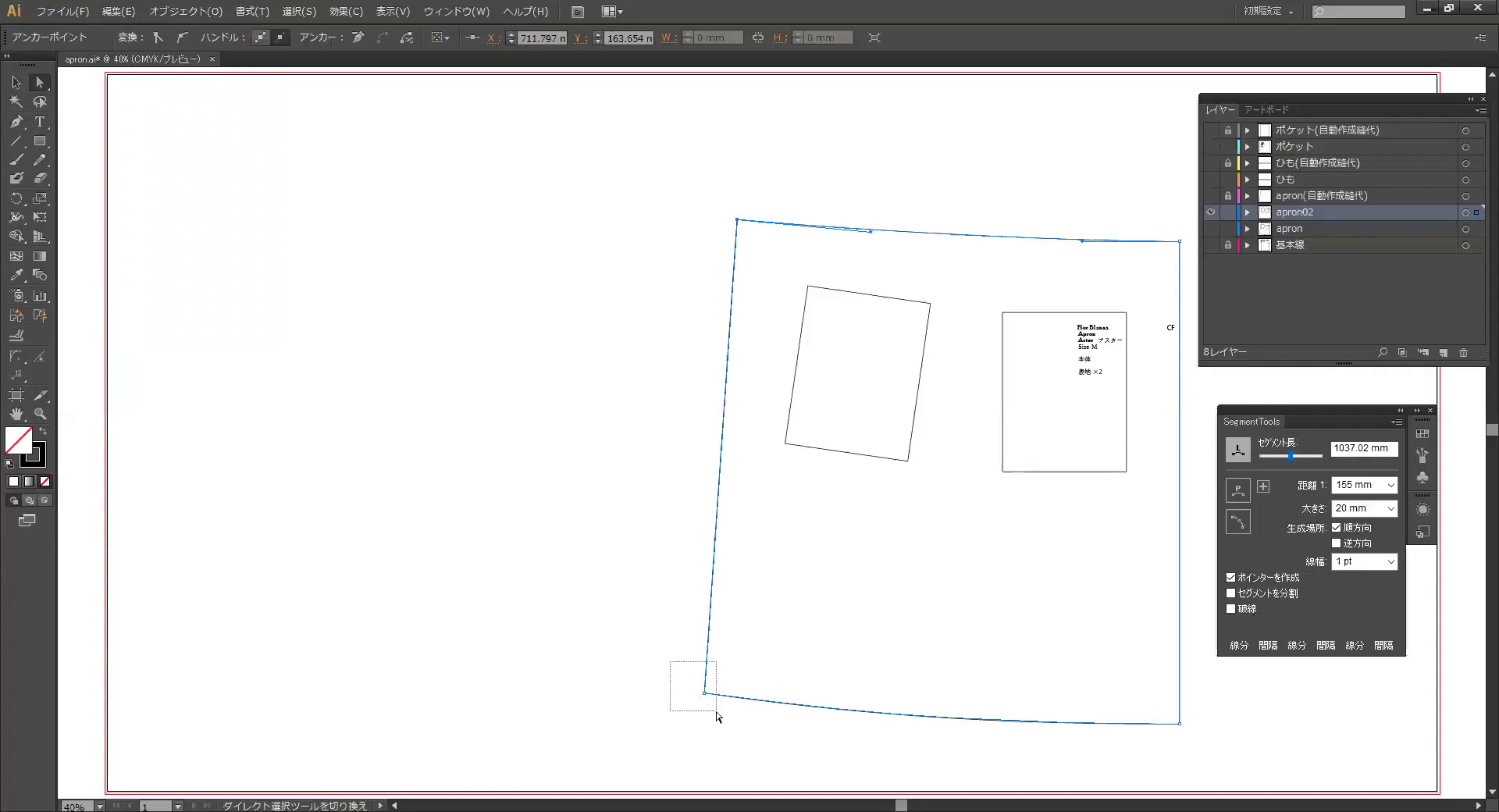
{"action": "left_click_drag", "start_coordinate": [668, 662], "coordinate": [715, 714]}
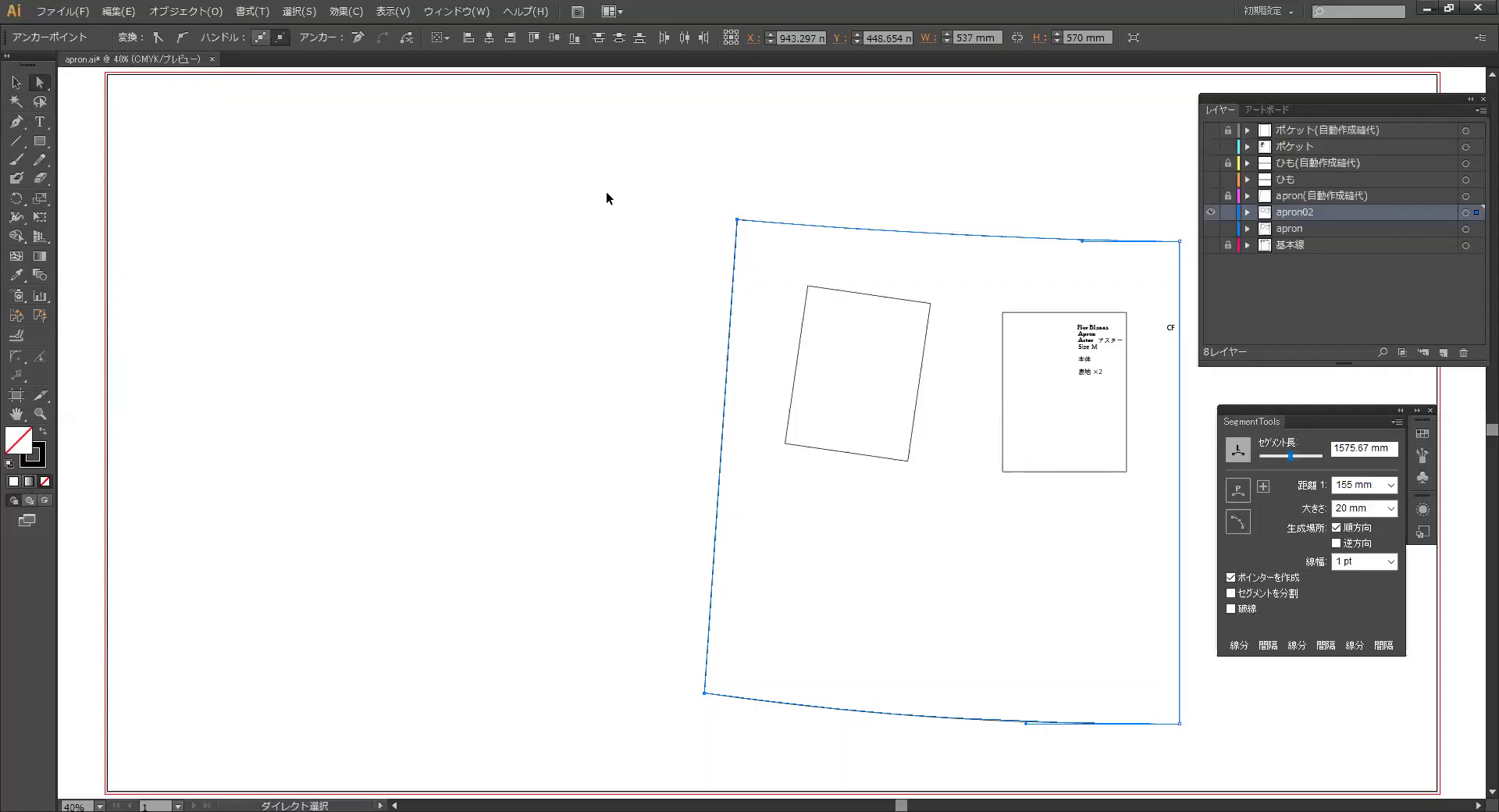
{"action": "key", "text": "Return"}
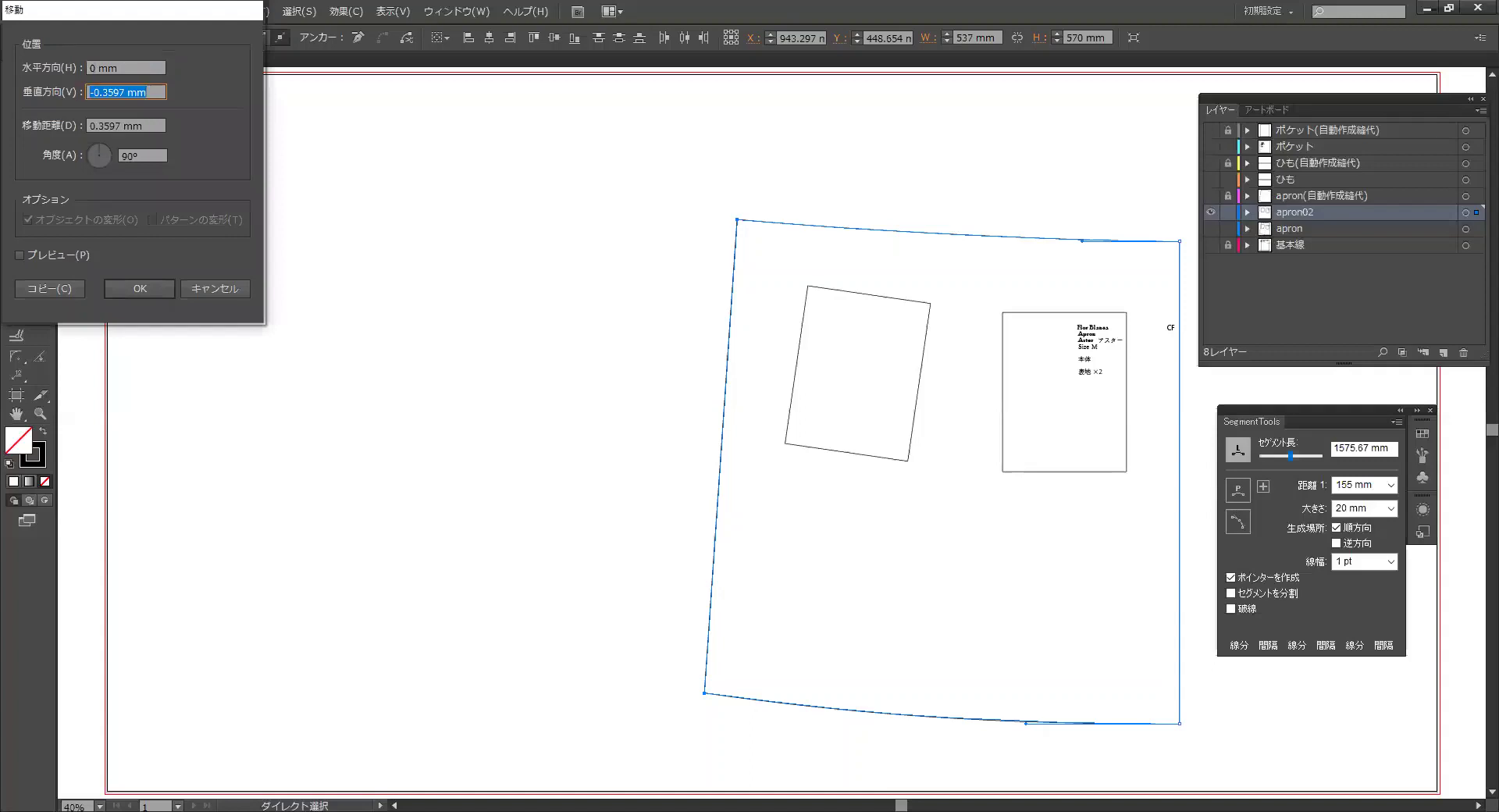
{"action": "type", "text": "5"}
{"action": "key", "text": "Tab"}
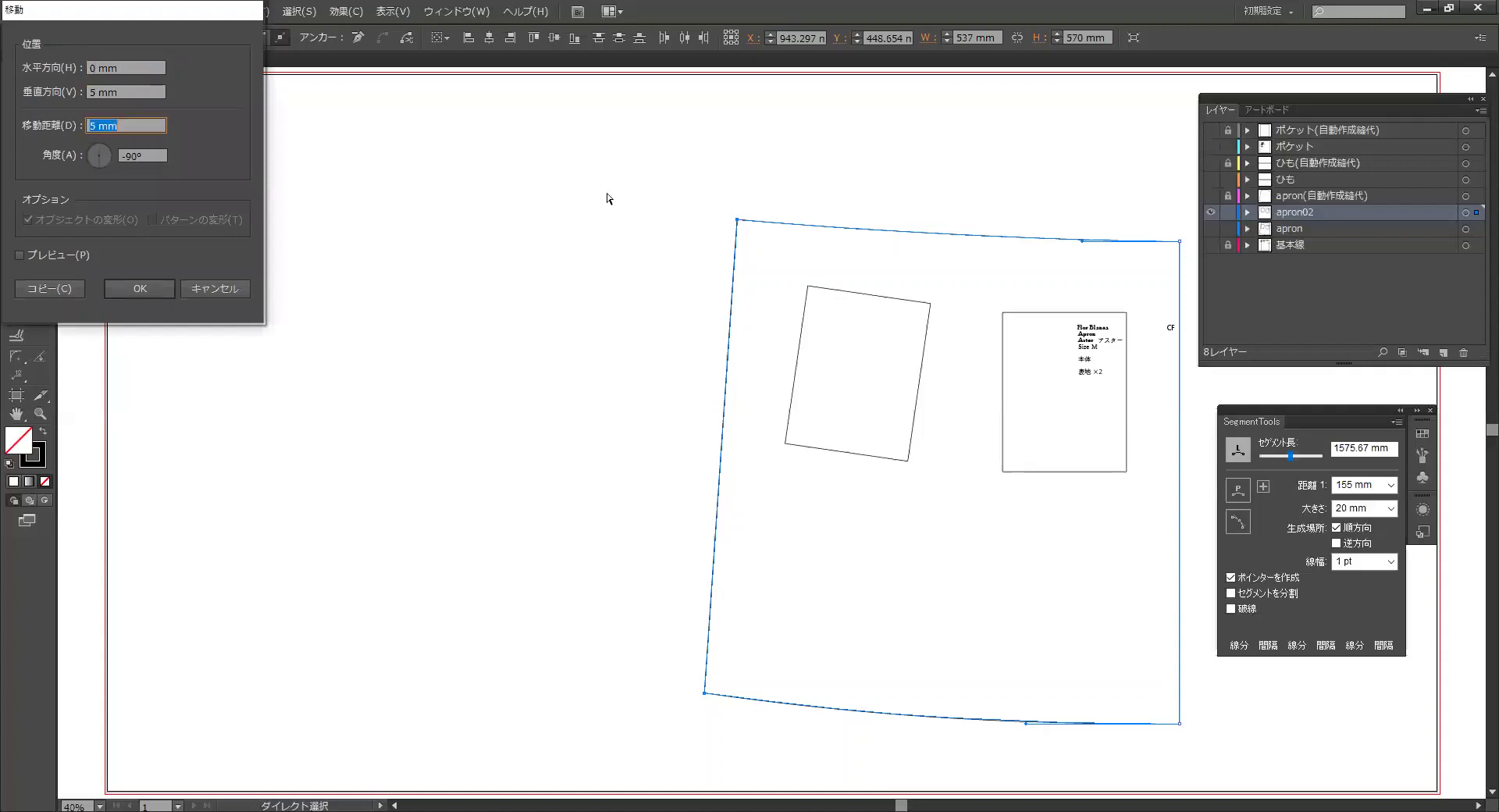
{"action": "key", "text": "Return"}
Step: Read the top and bottom edge lengths of the apron outline
{"action": "left_click", "coordinate": [571, 376]}
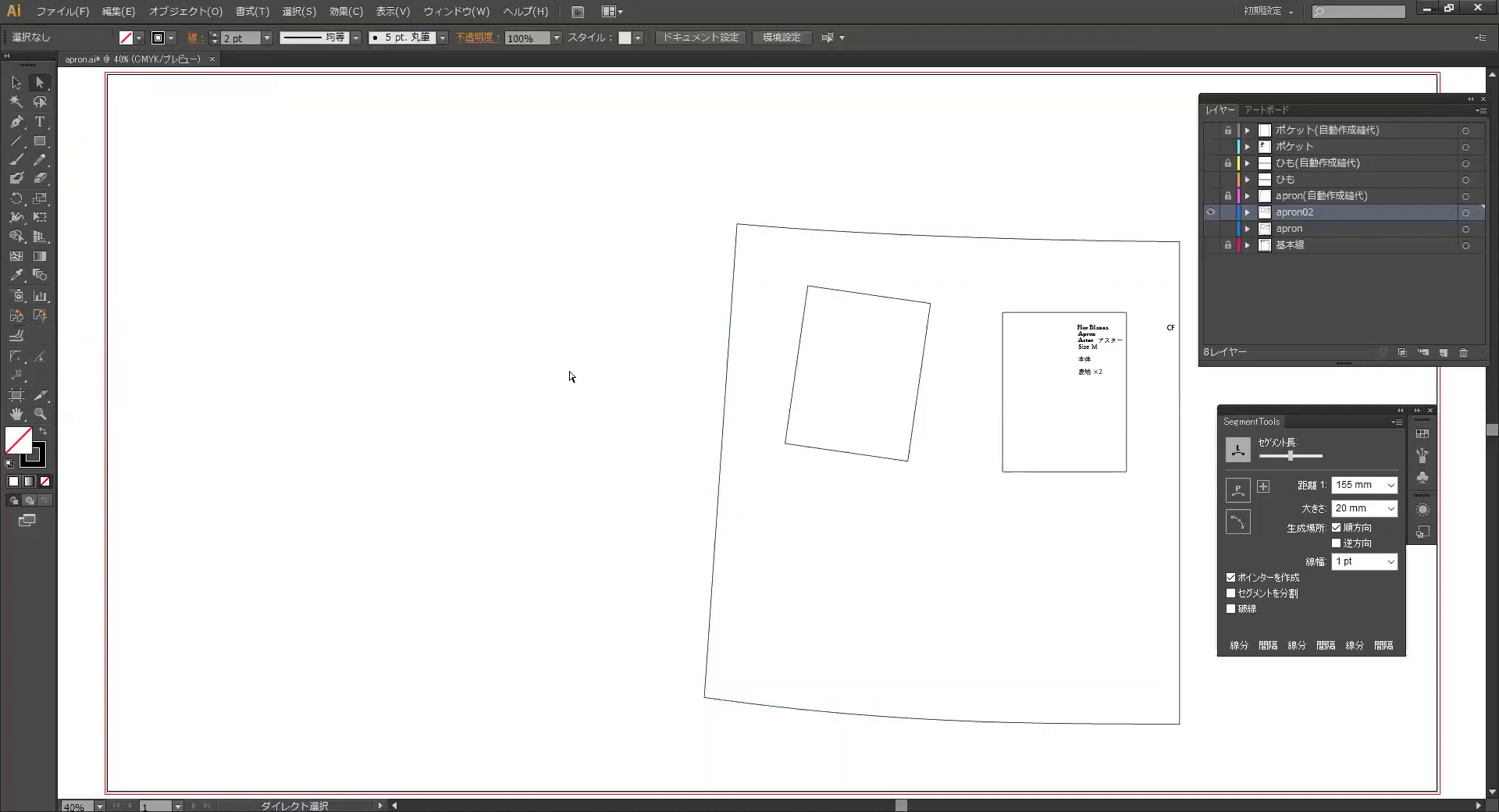
{"action": "left_click", "coordinate": [854, 238]}
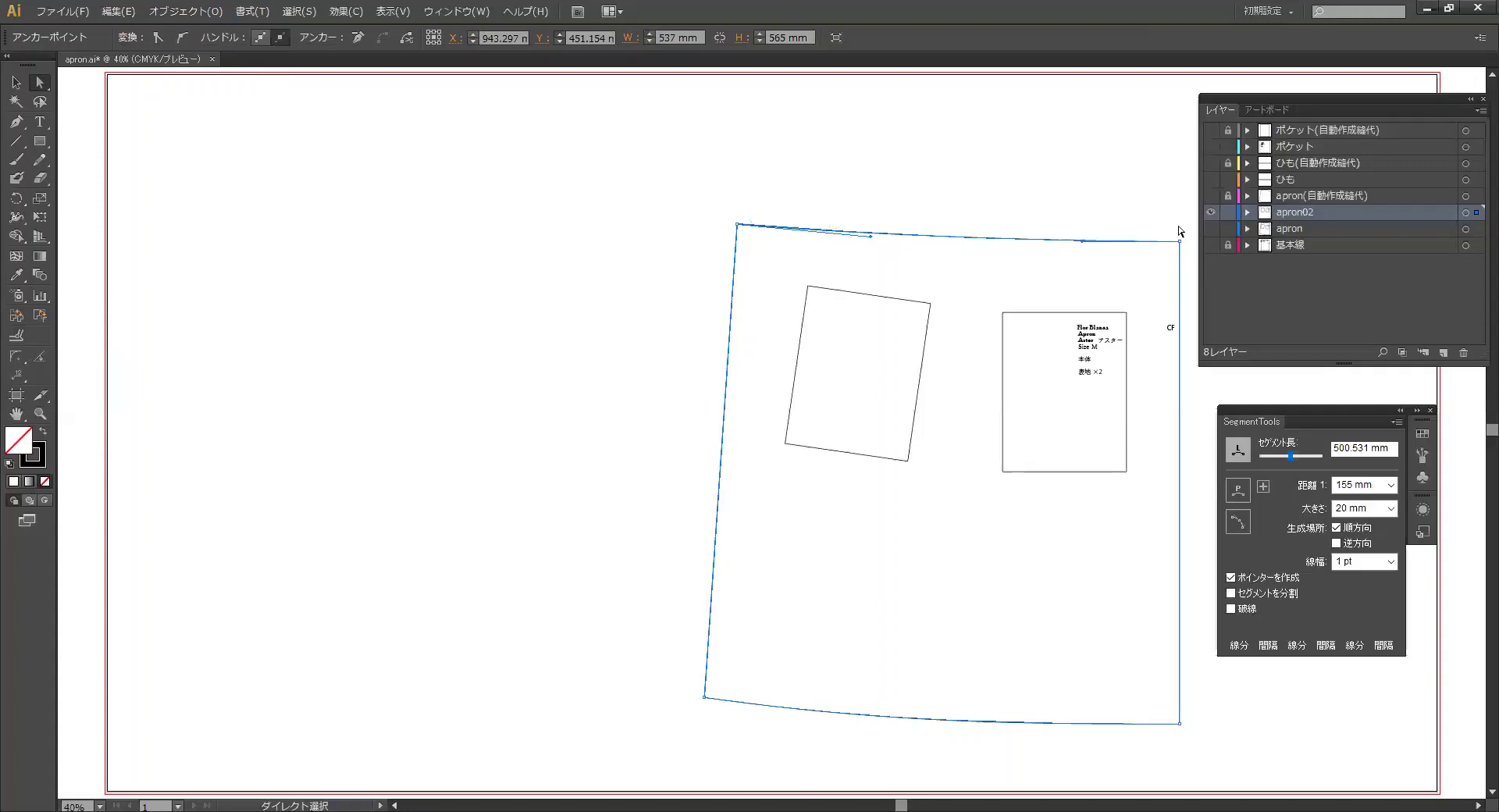
{"action": "left_click", "coordinate": [1072, 207]}
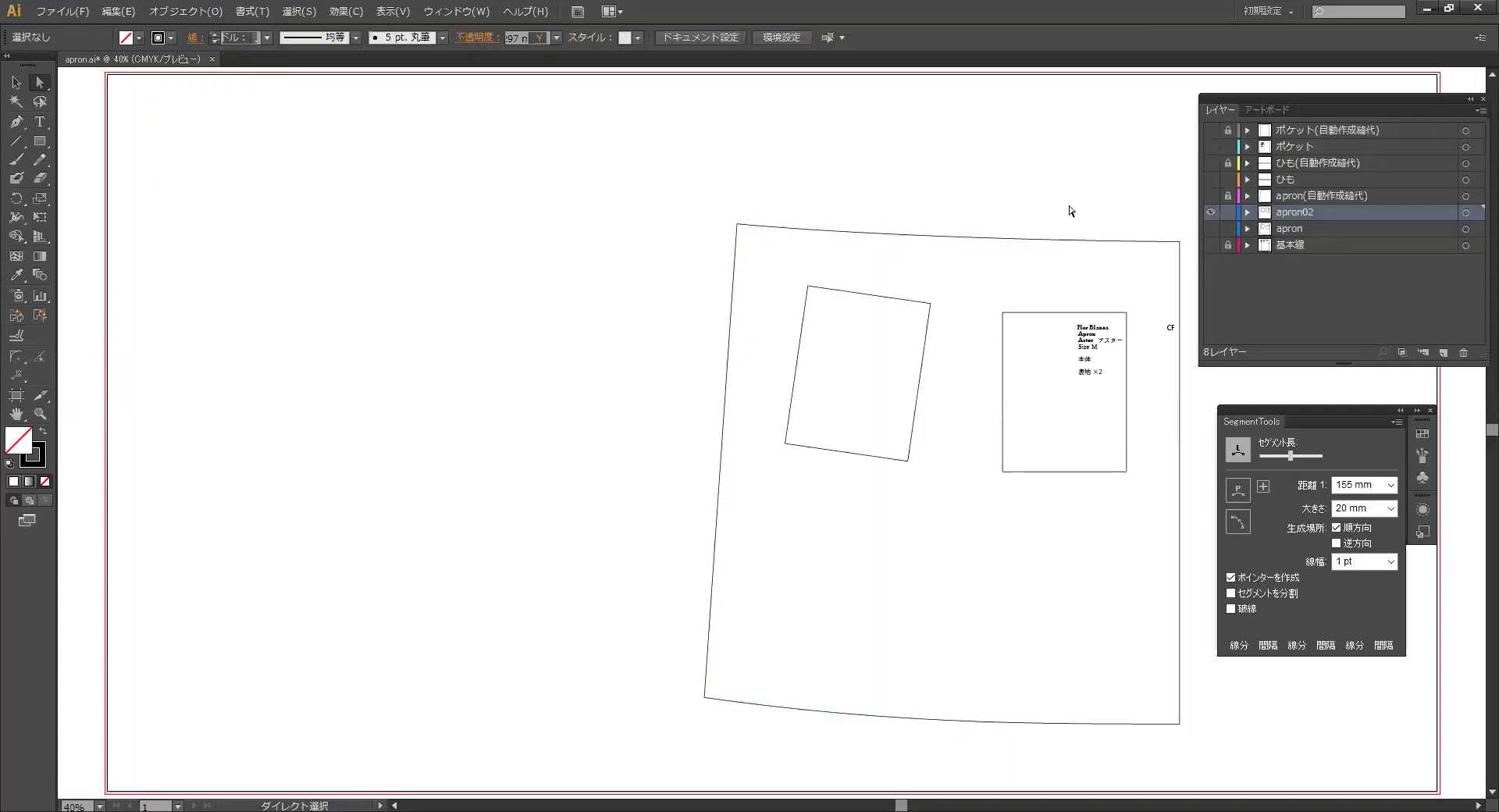
{"action": "left_click", "coordinate": [848, 712]}
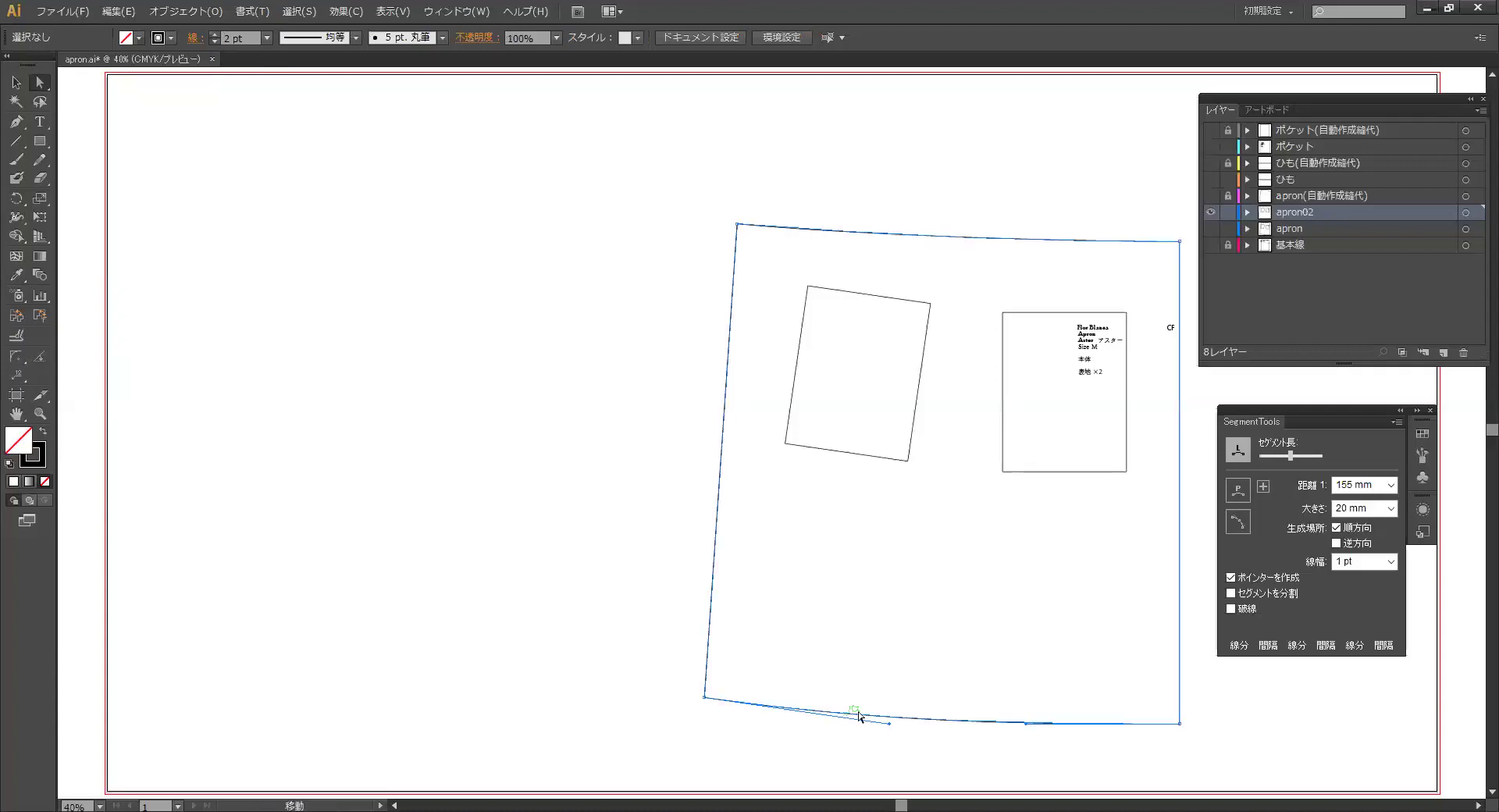
{"action": "left_click", "coordinate": [889, 742]}
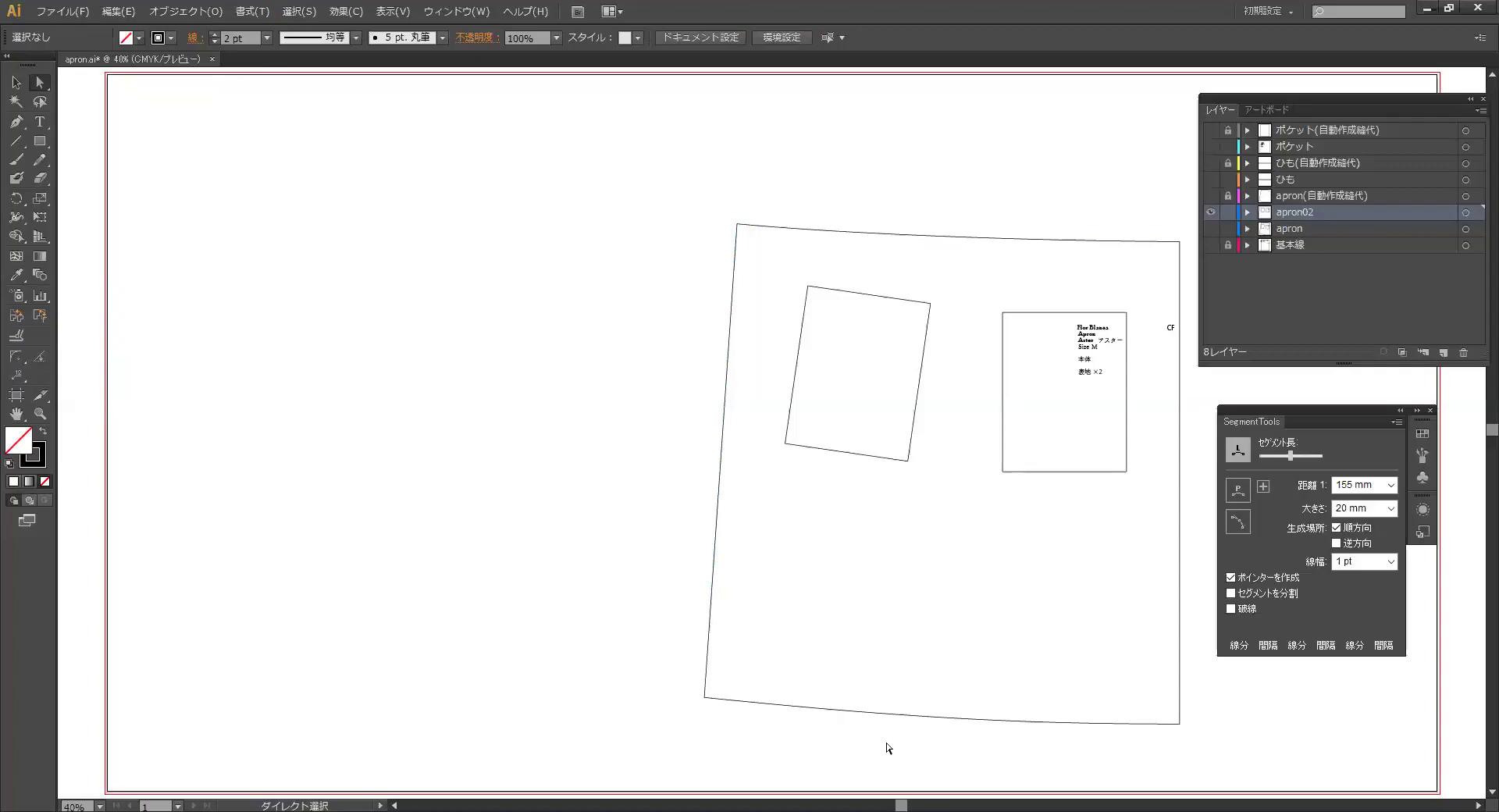
Step: Show the 基本線 guide layer, zoom in and select the small inner rectangle
{"action": "left_click", "coordinate": [834, 295]}
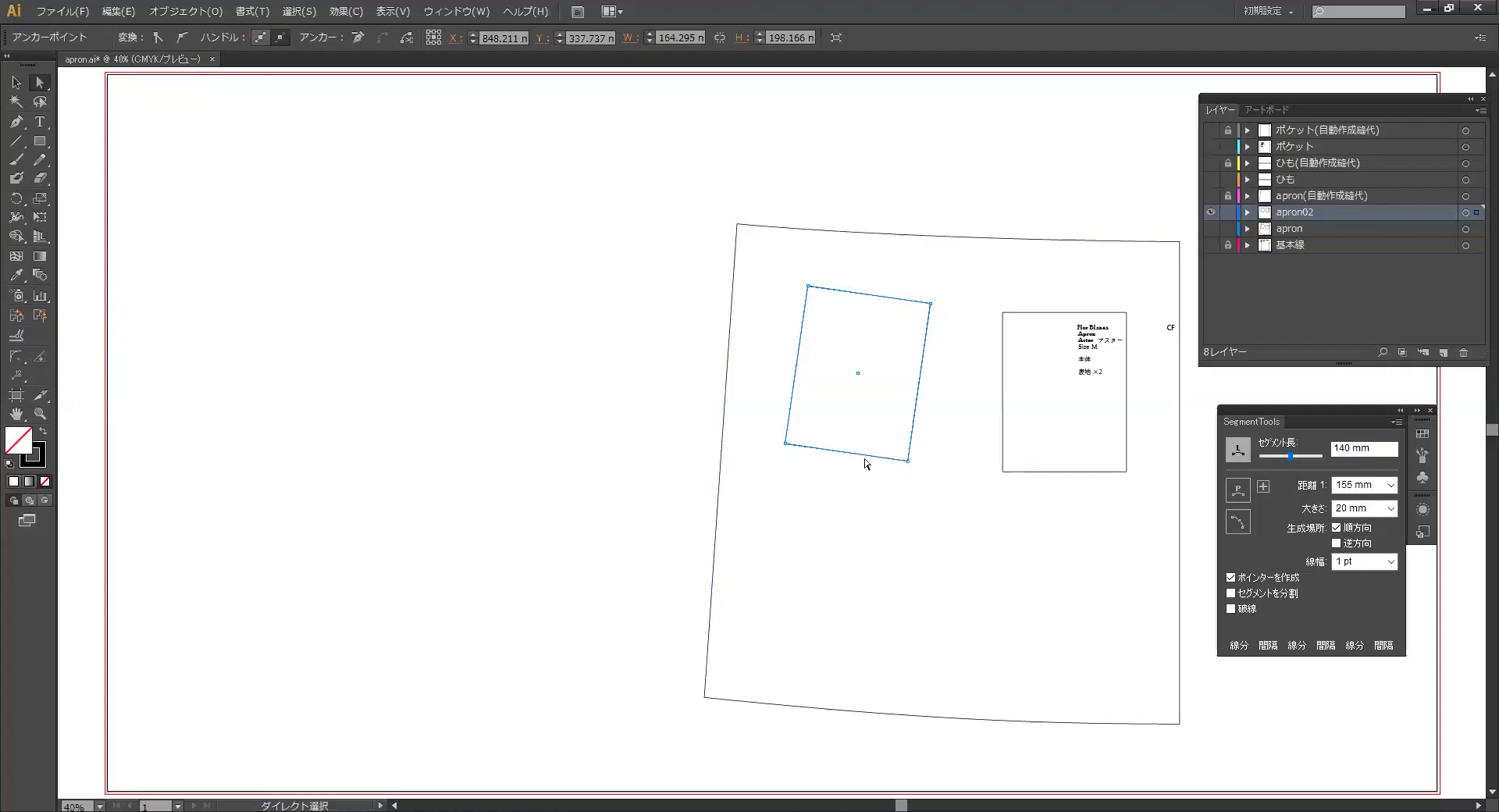
{"action": "left_click", "coordinate": [737, 236], "text": "shift"}
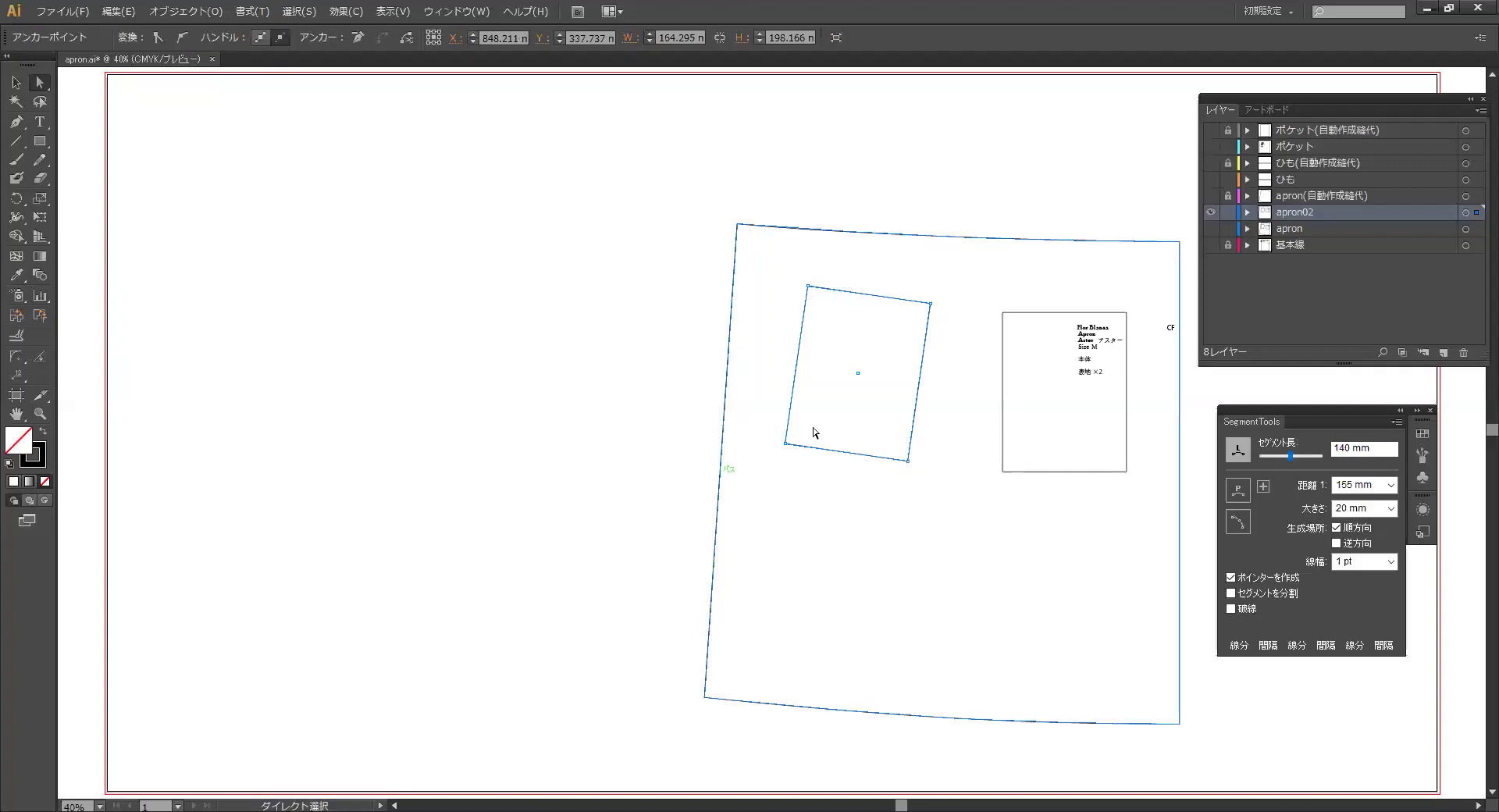
{"action": "left_click", "coordinate": [723, 471], "text": "shift"}
{"action": "left_click", "coordinate": [1211, 245]}
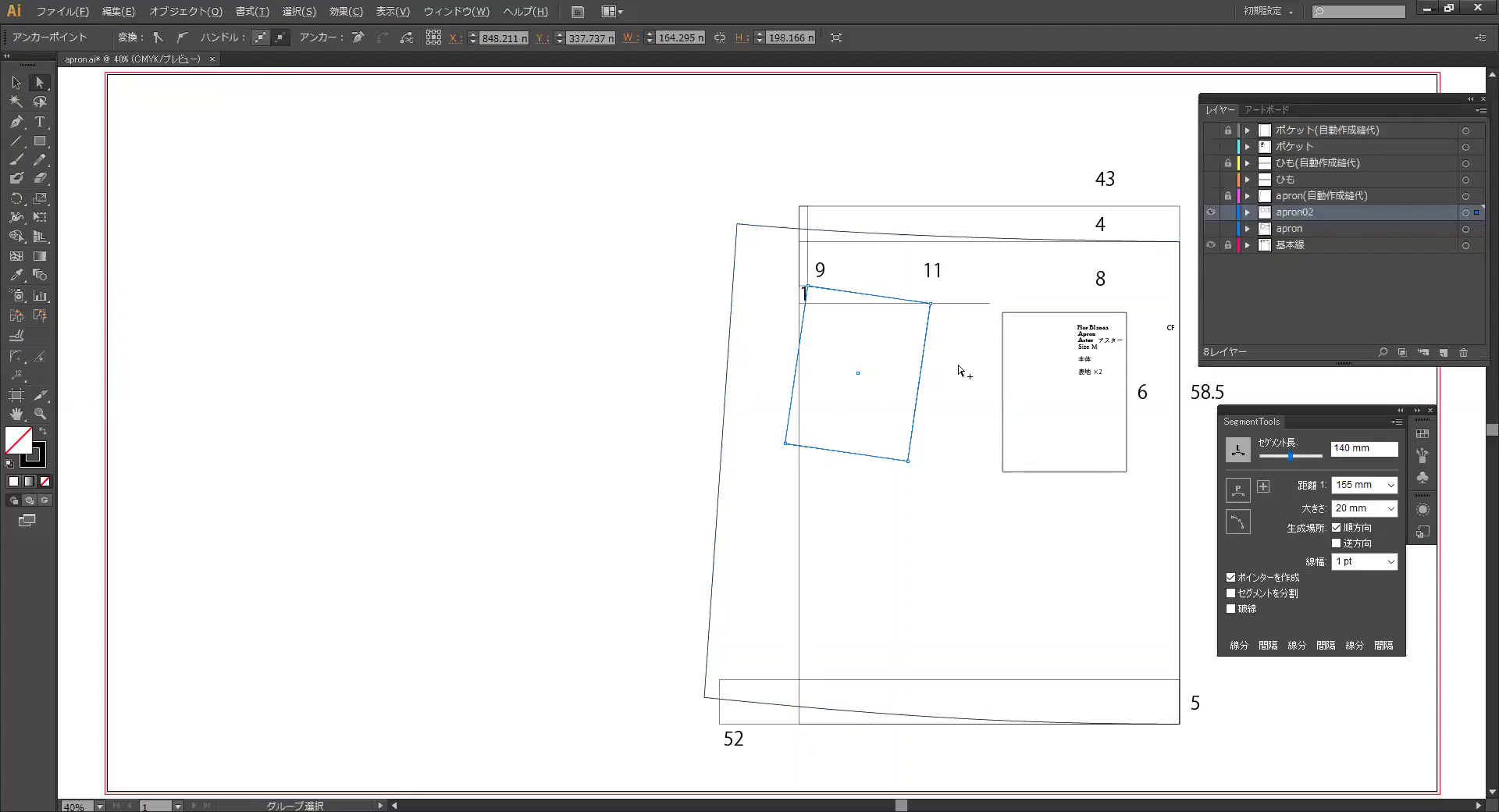
{"action": "scroll", "coordinate": [960, 367], "scroll_direction": "up", "scroll_amount": 1}
{"action": "scroll", "coordinate": [960, 367], "scroll_direction": "up", "scroll_amount": 2}
{"action": "key", "text": "v"}
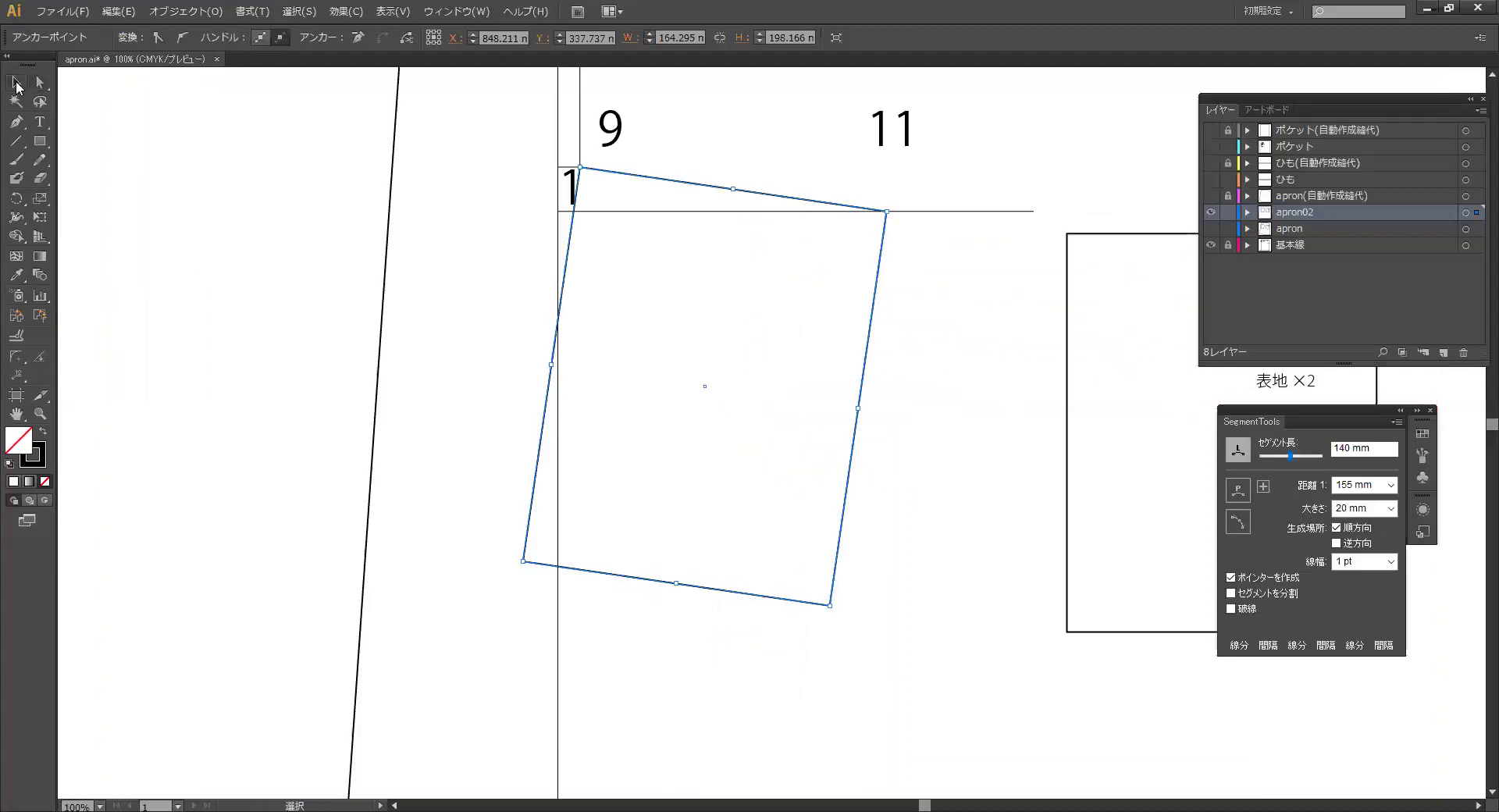
{"action": "left_click", "coordinate": [709, 167]}
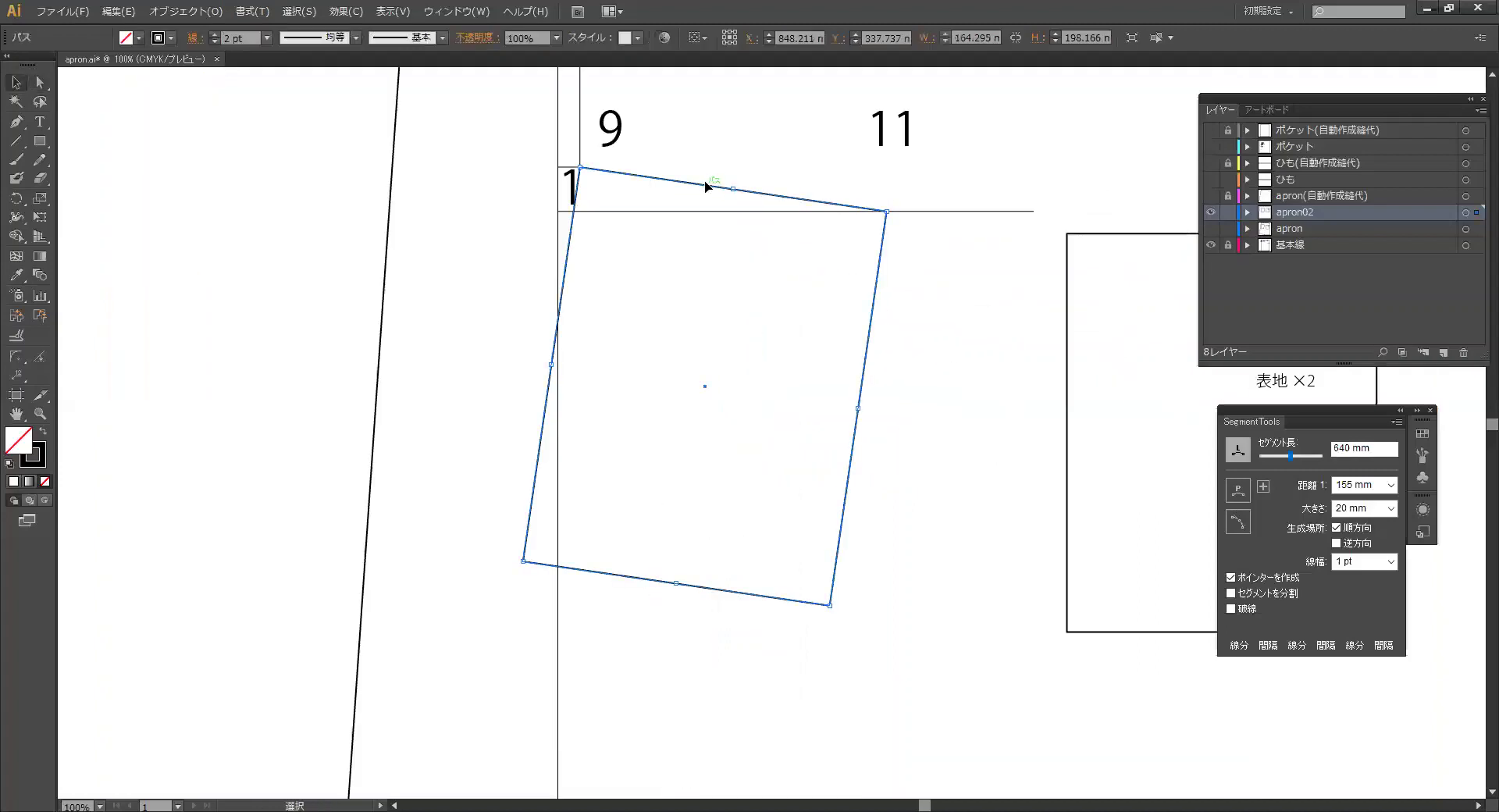
Step: Rotate the rectangle about its top-left corner to match the guides, then hide 基本線
{"action": "key", "text": "r"}
{"action": "left_click", "coordinate": [581, 165]}
{"action": "left_click_drag", "start_coordinate": [832, 606], "coordinate": [861, 588]}
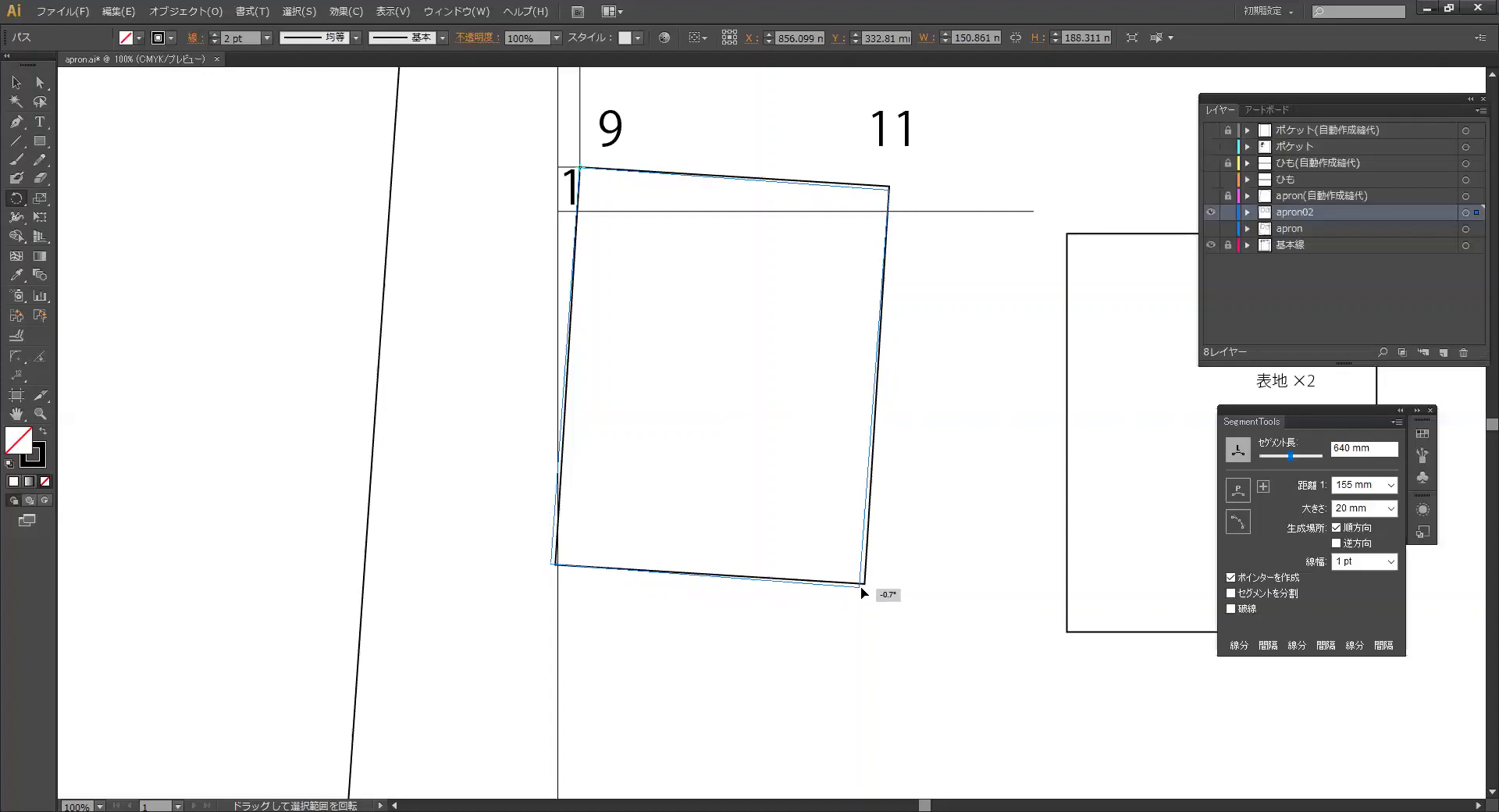
{"action": "left_click", "coordinate": [1212, 244]}
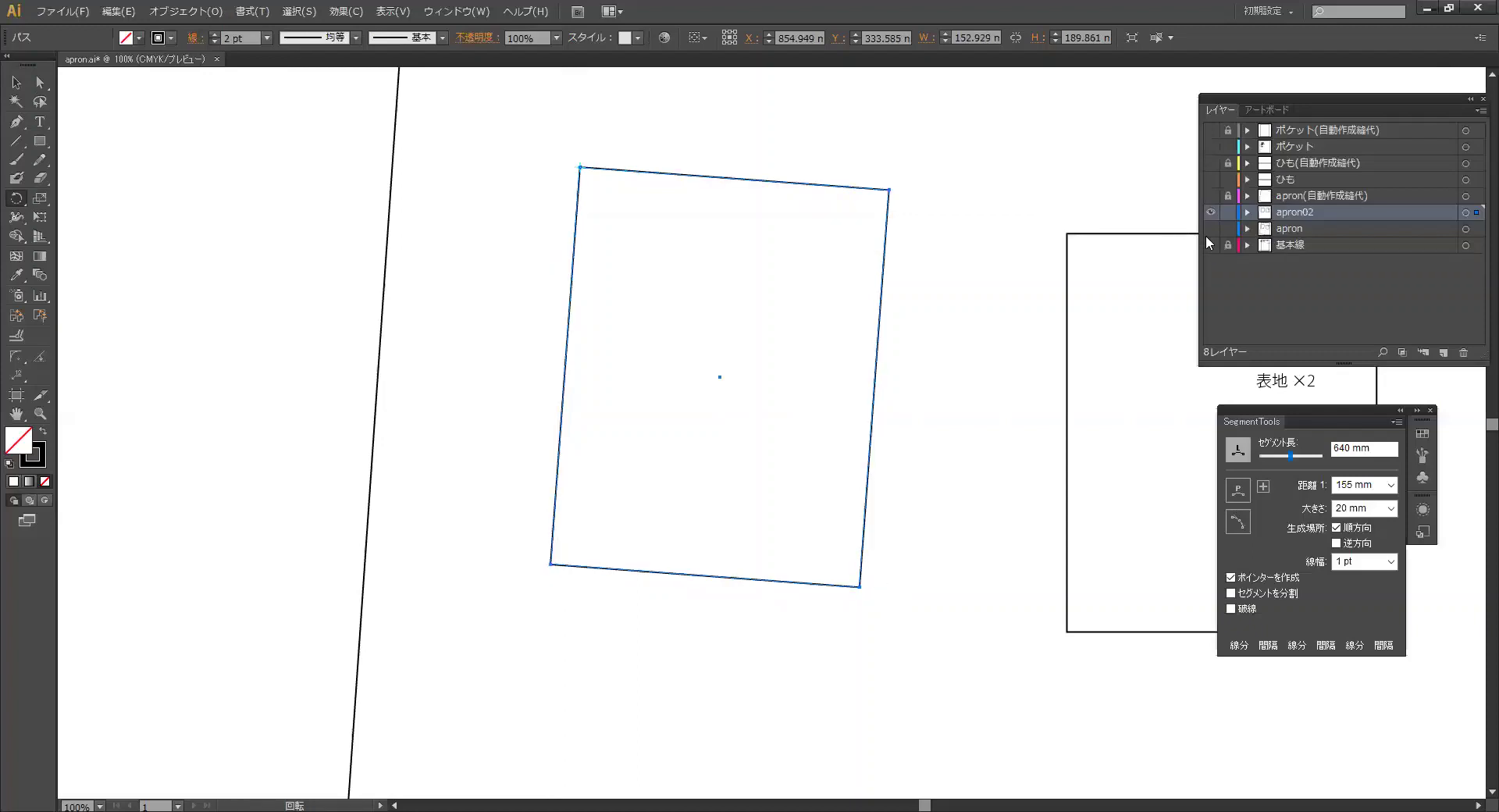
{"action": "key", "text": "v"}
{"action": "left_click", "coordinate": [1025, 271]}
{"action": "scroll", "coordinate": [1025, 271], "scroll_direction": "up", "scroll_amount": 3}
{"action": "scroll", "coordinate": [1140, 213], "scroll_direction": "down", "scroll_amount": 1}
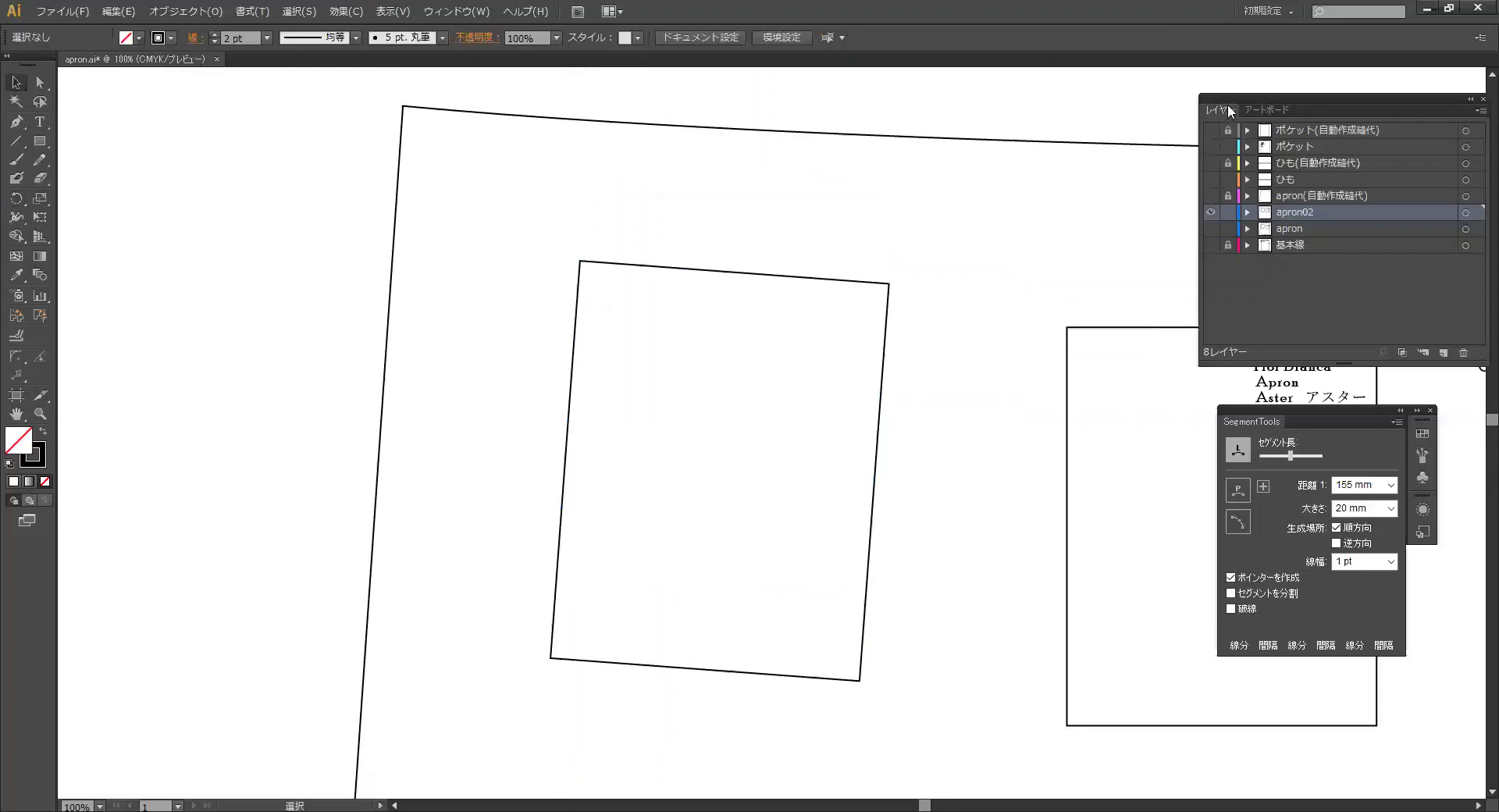
Step: Zoom and pan to the apron's top edge and inspect that path
{"action": "key", "text": "ctrl+0"}
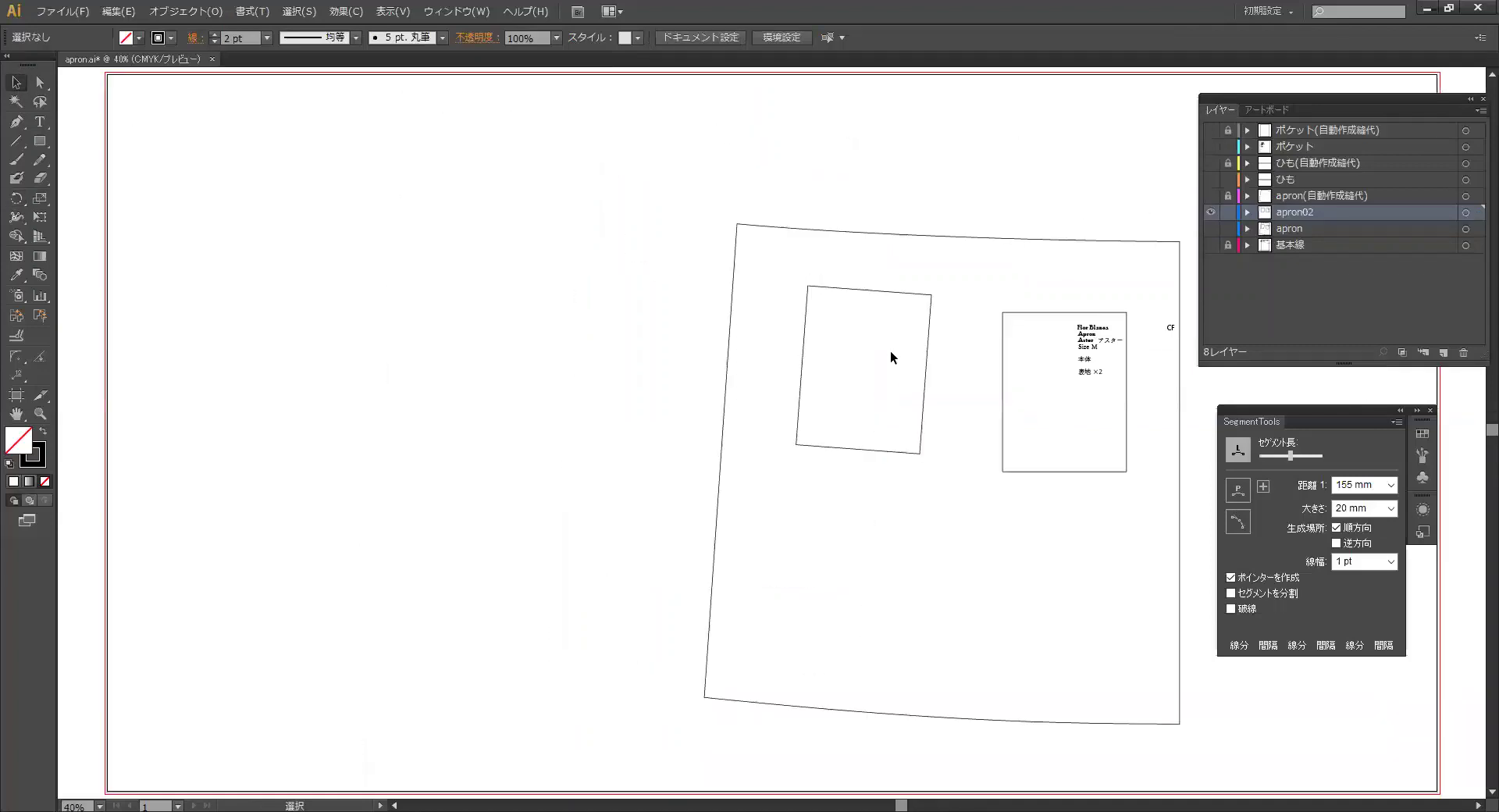
{"action": "key", "text": "space"}
{"action": "left_click_drag", "start_coordinate": [972, 316], "coordinate": [681, 295]}
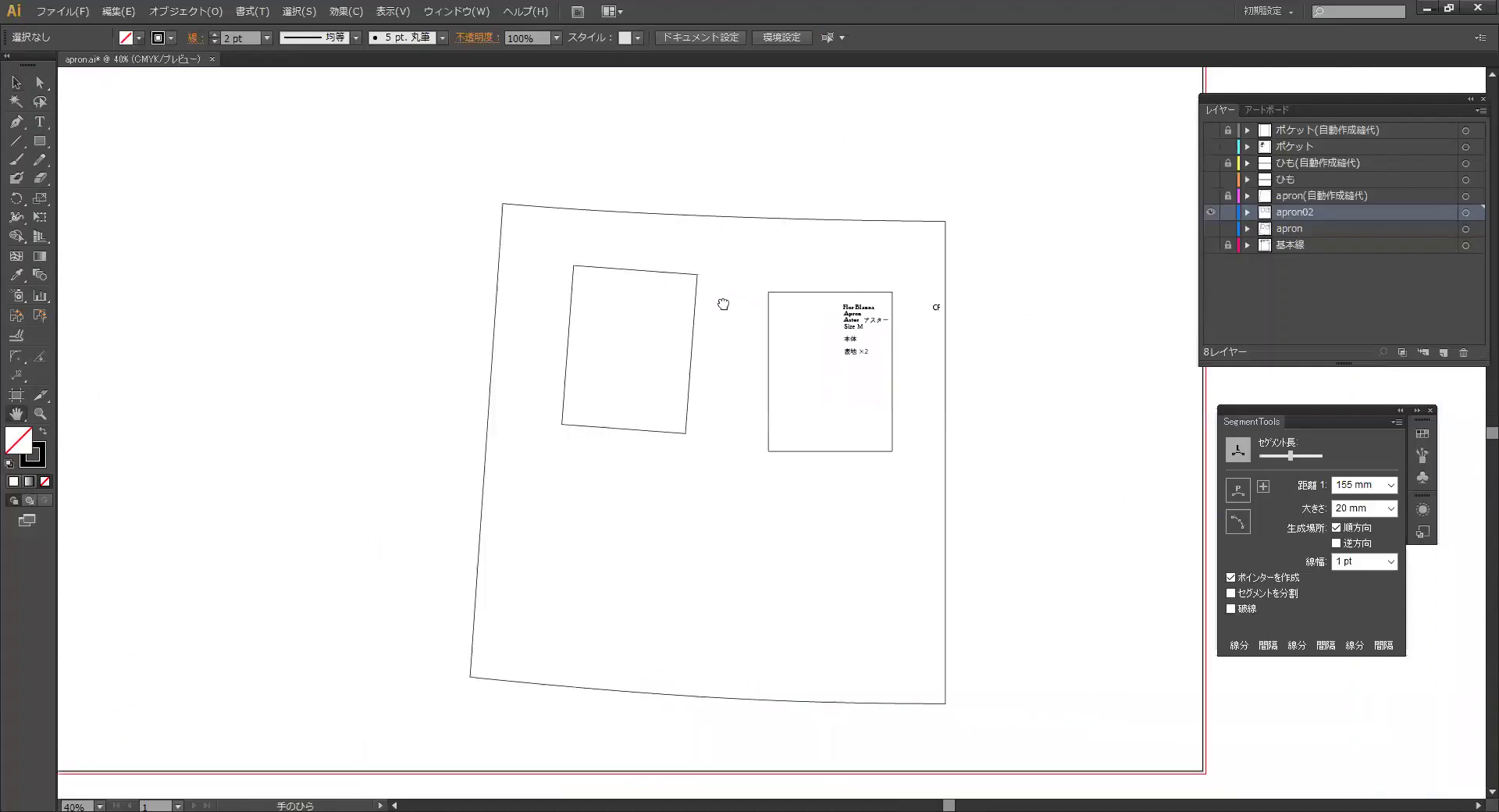
{"action": "scroll", "coordinate": [759, 293], "scroll_direction": "up", "scroll_amount": 2}
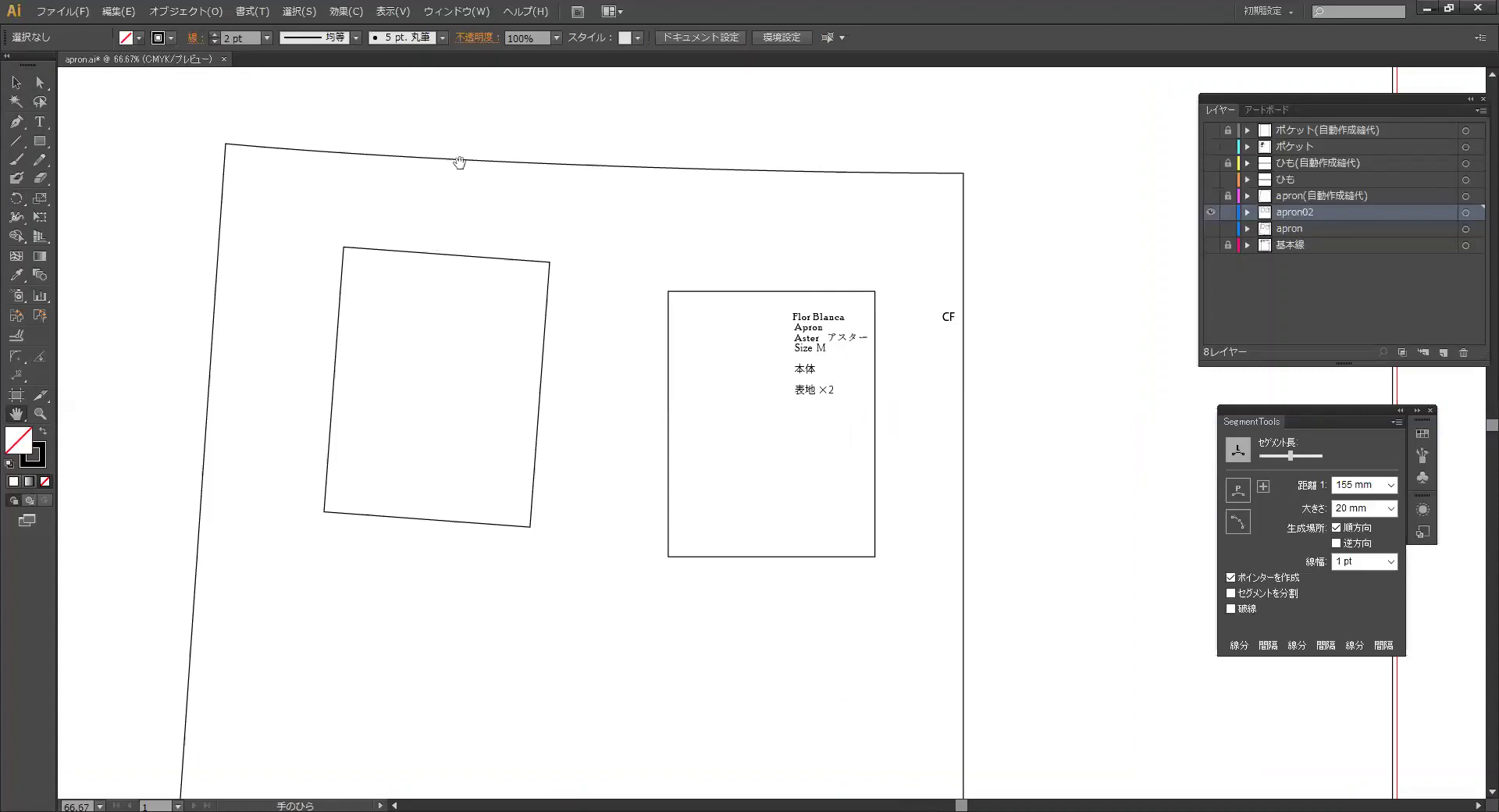
{"action": "key", "text": "a"}
{"action": "left_click", "coordinate": [309, 150]}
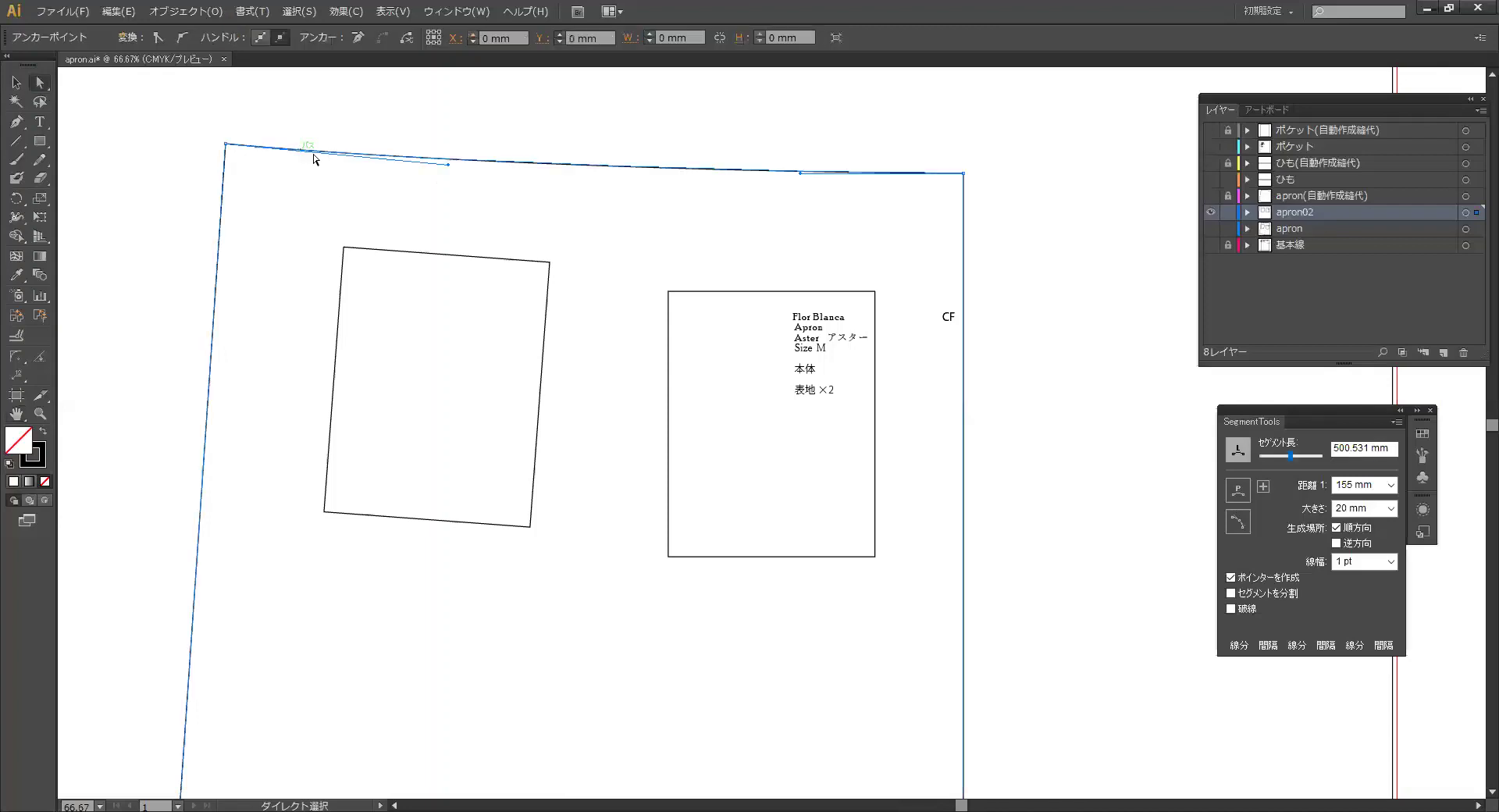
{"action": "left_click_drag", "start_coordinate": [449, 166], "coordinate": [453, 164]}
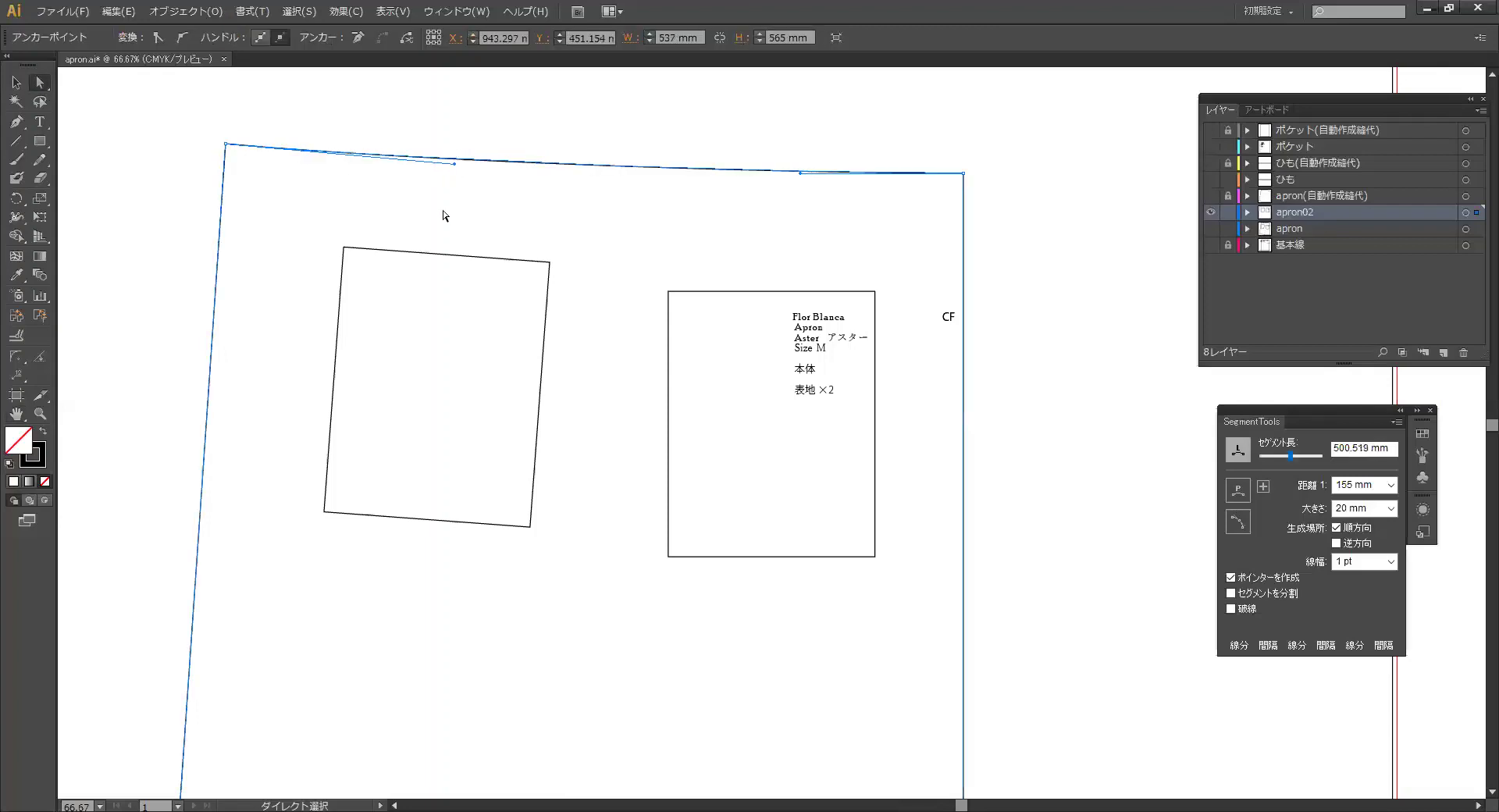
{"action": "left_click", "coordinate": [387, 227]}
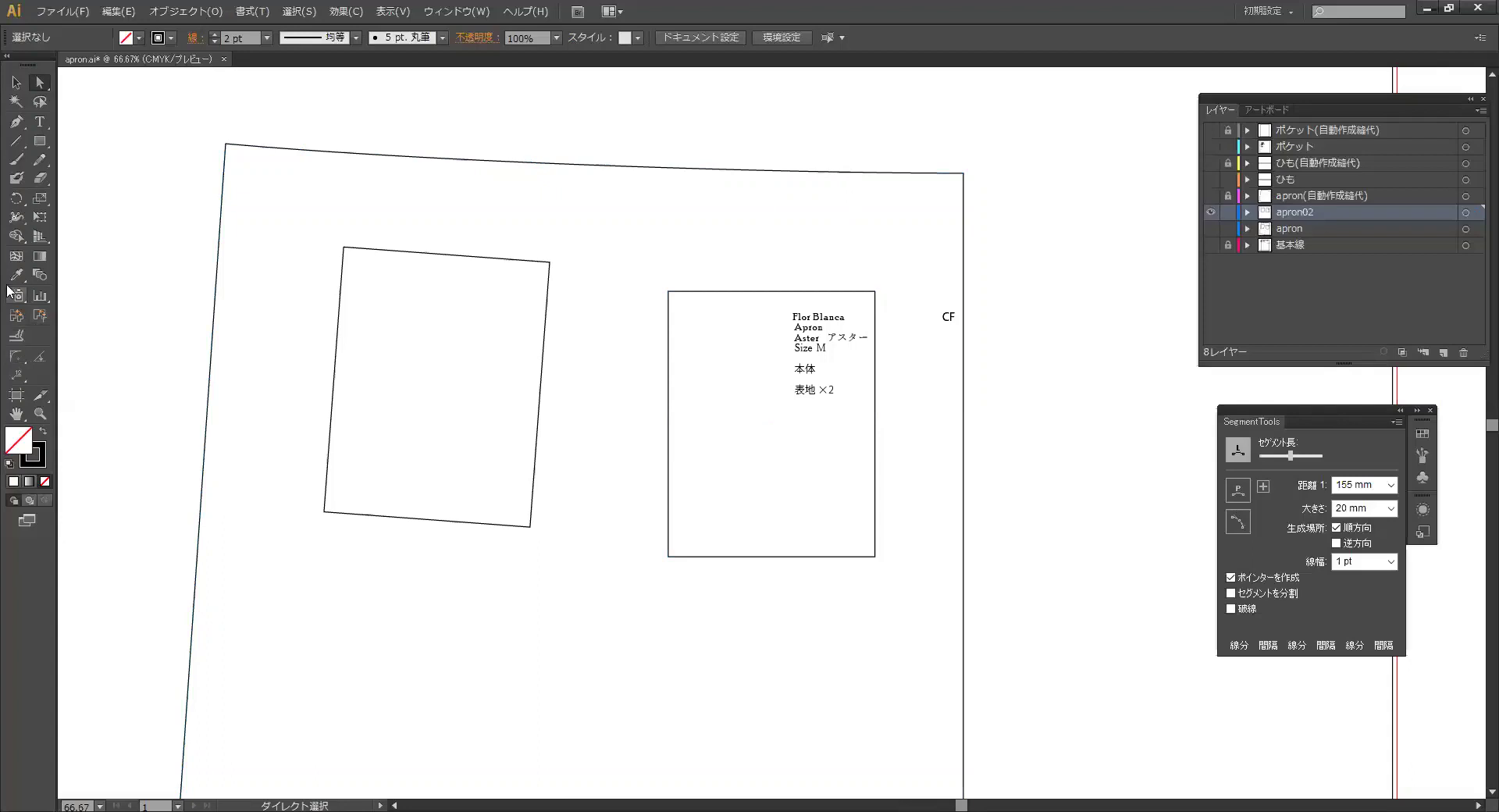
Step: Measure about 64.7 mm from the top edge to the left rectangle, then fit the artboard
{"action": "scroll", "coordinate": [429, 211], "scroll_direction": "up", "scroll_amount": 1}
{"action": "scroll", "coordinate": [435, 137], "scroll_direction": "up", "scroll_amount": 1}
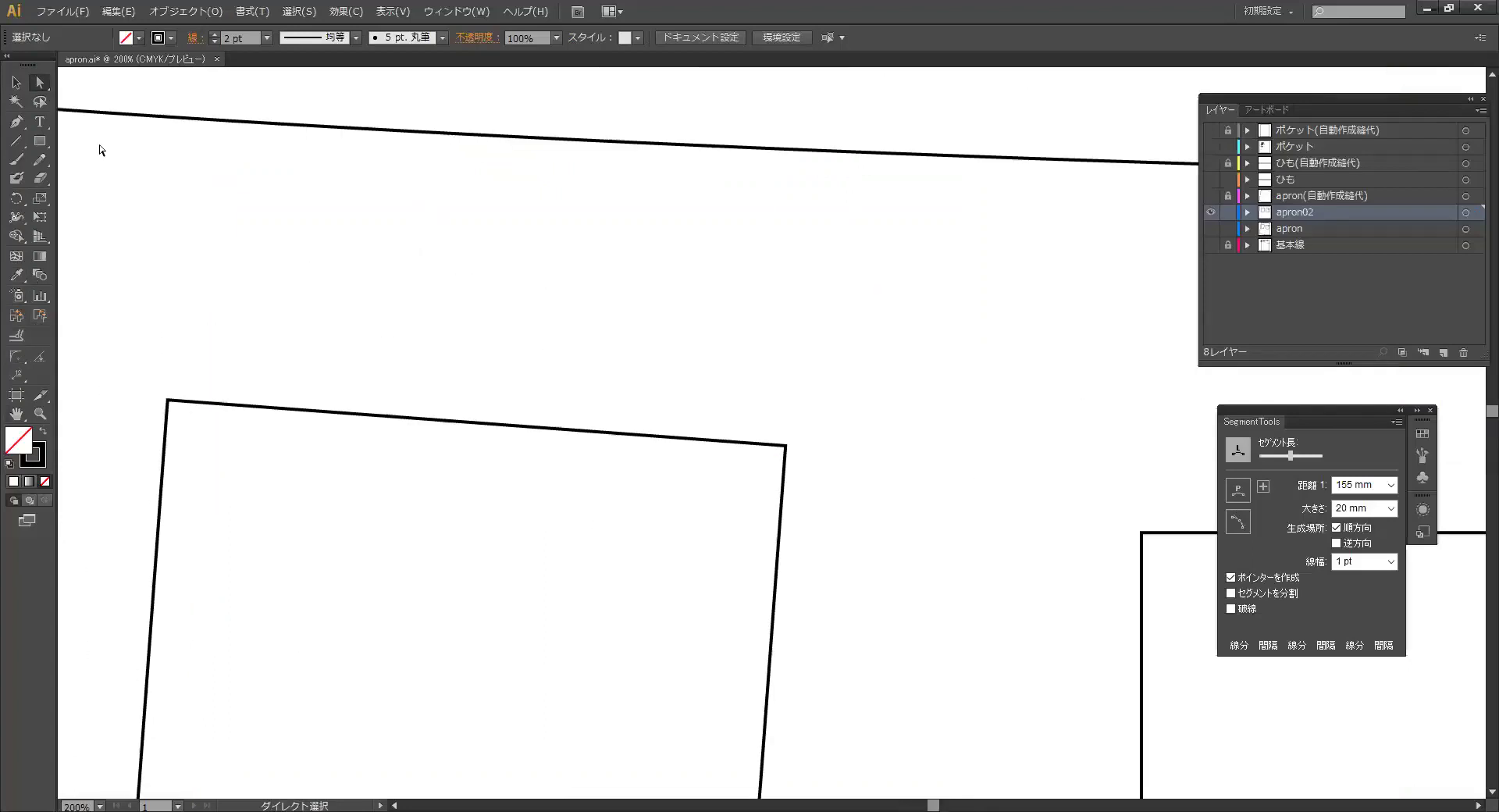
{"action": "left_click", "coordinate": [17, 275], "text": "alt"}
{"action": "left_click_drag", "start_coordinate": [424, 134], "coordinate": [406, 417]}
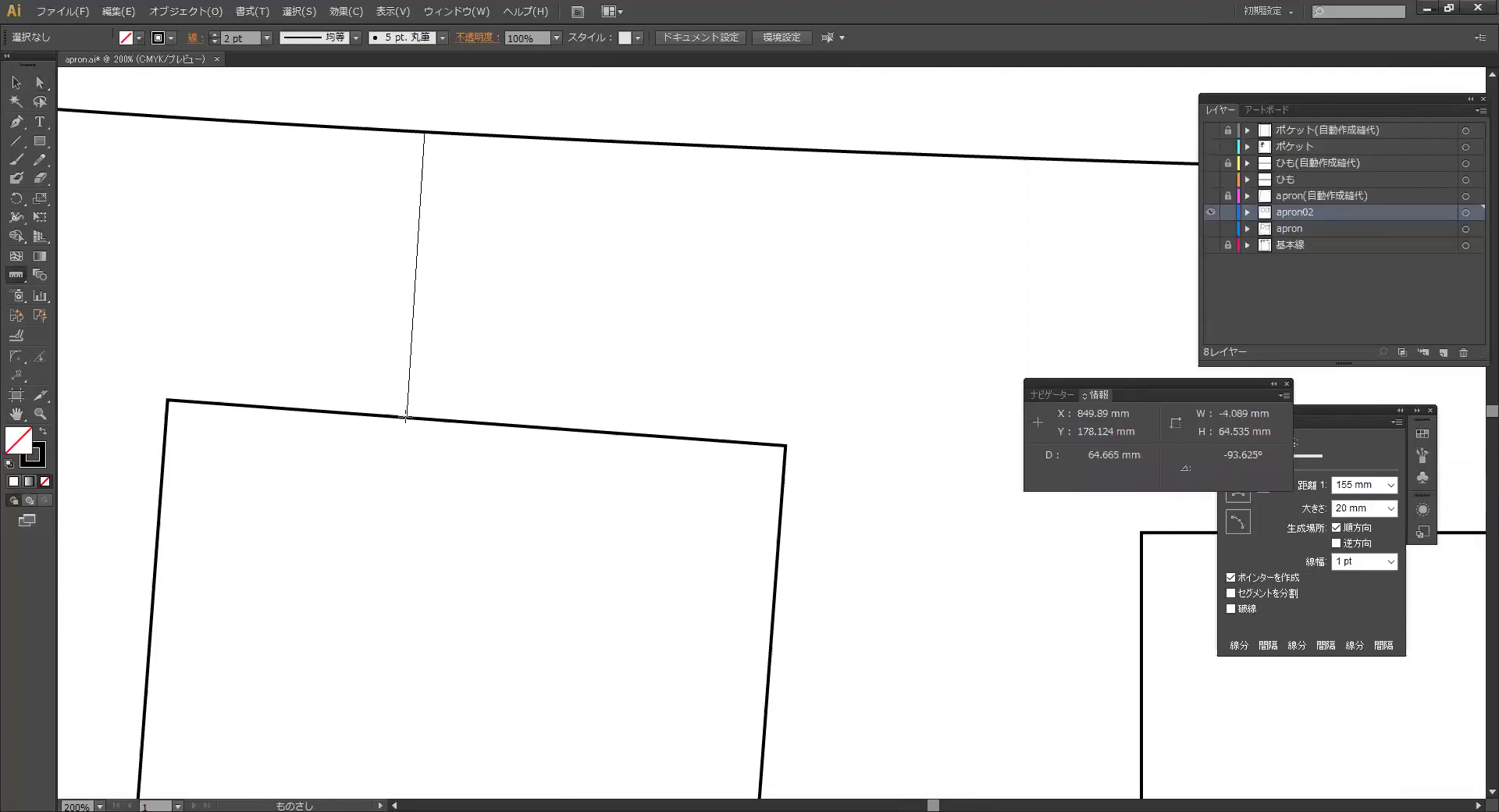
{"action": "key", "text": "ctrl"}
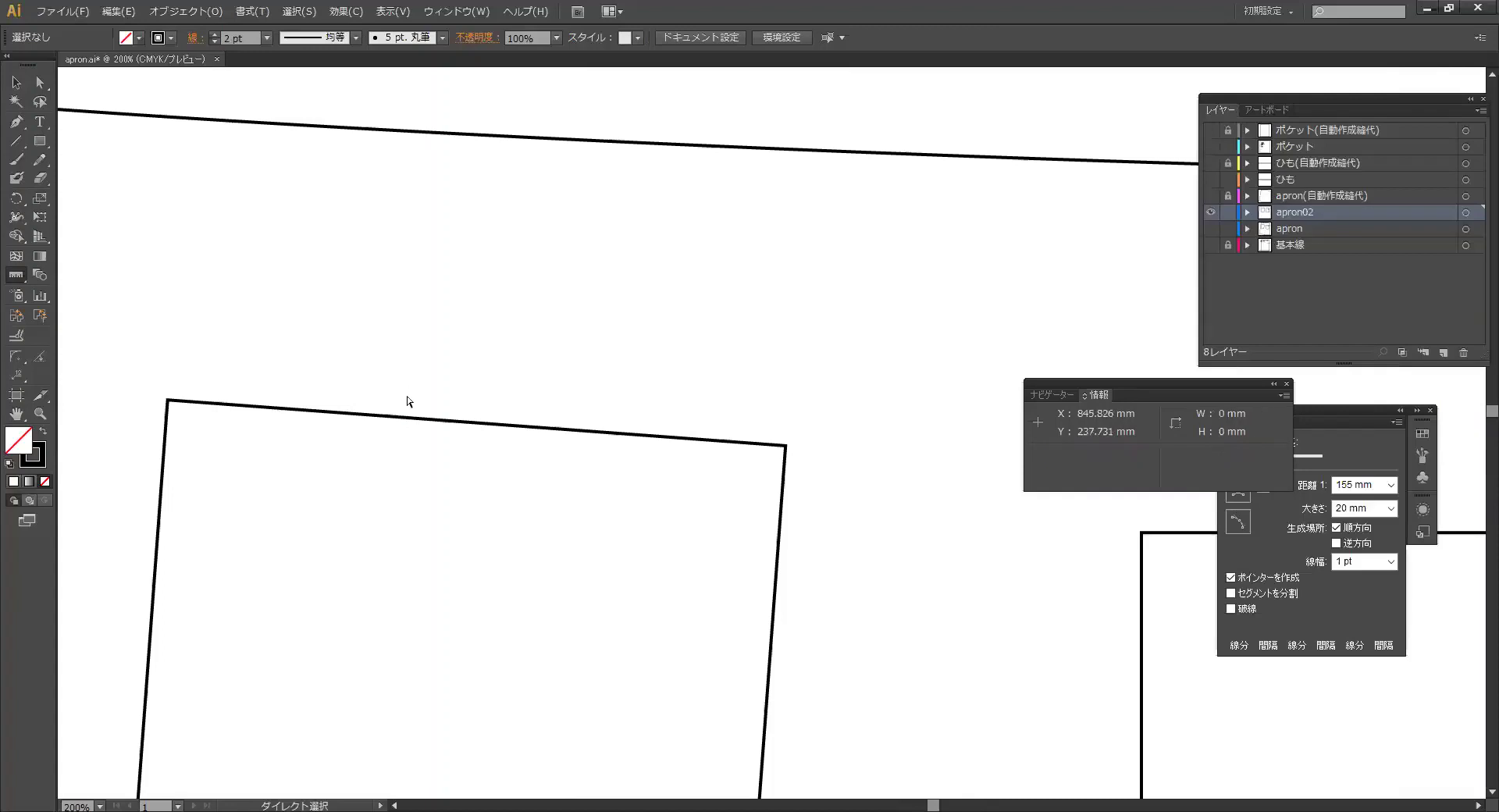
{"action": "key", "text": "ctrl+0"}
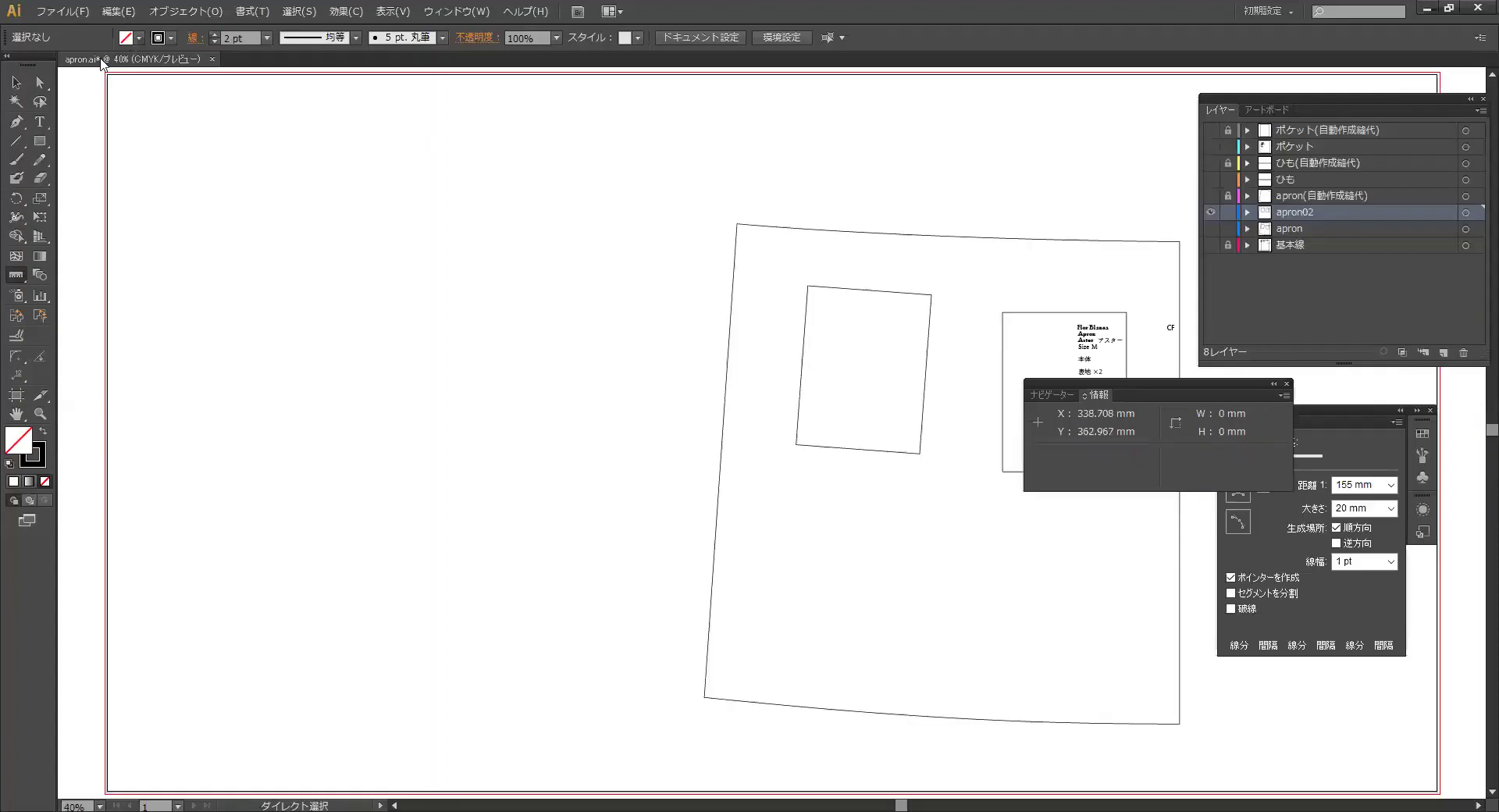
Step: Move the left inner rectangle by Horizontal 0 mm, Vertical 15 mm
{"action": "left_click", "coordinate": [17, 82]}
{"action": "left_click", "coordinate": [815, 286]}
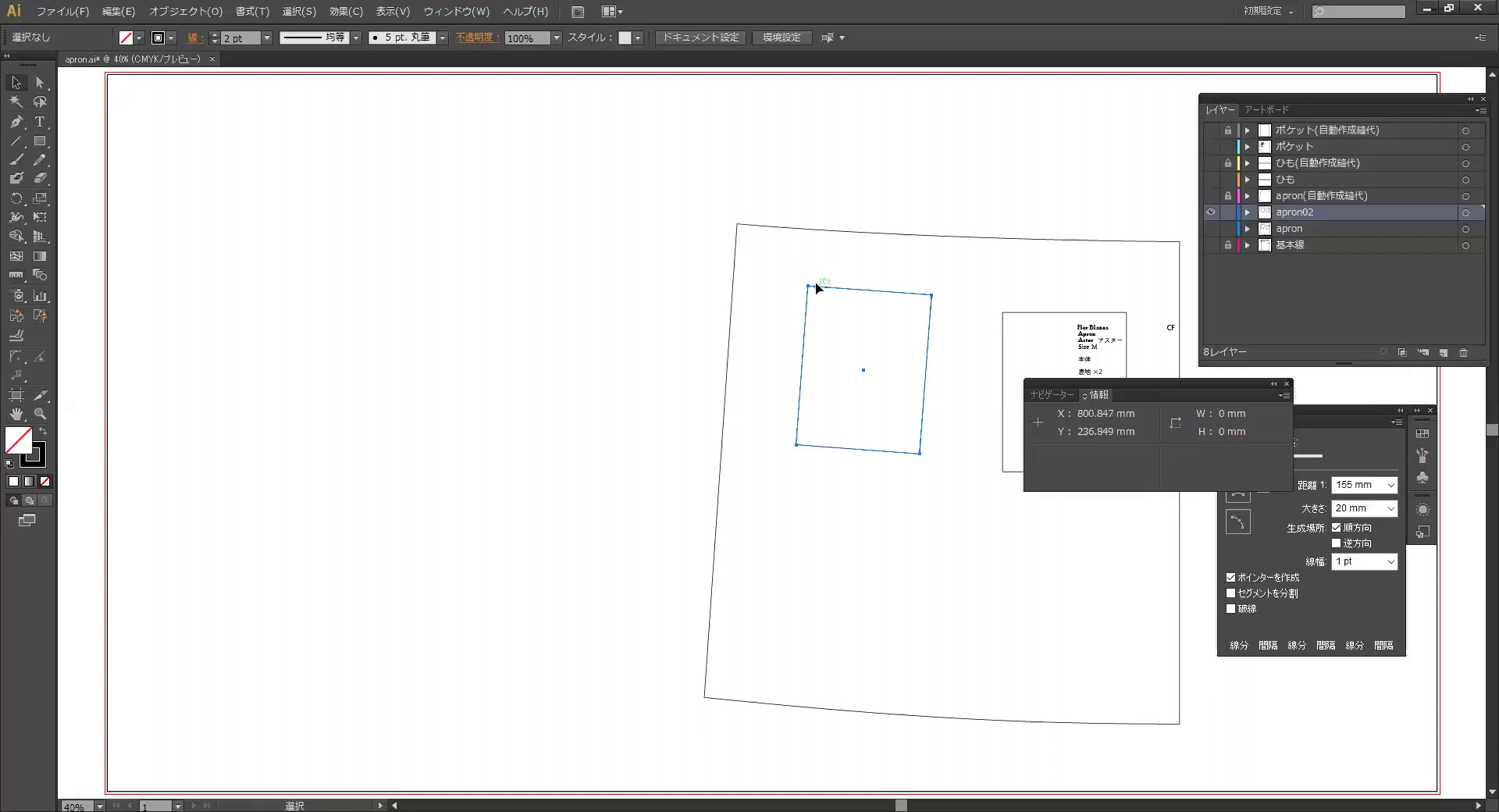
{"action": "key", "text": "Return"}
{"action": "type", "text": "0"}
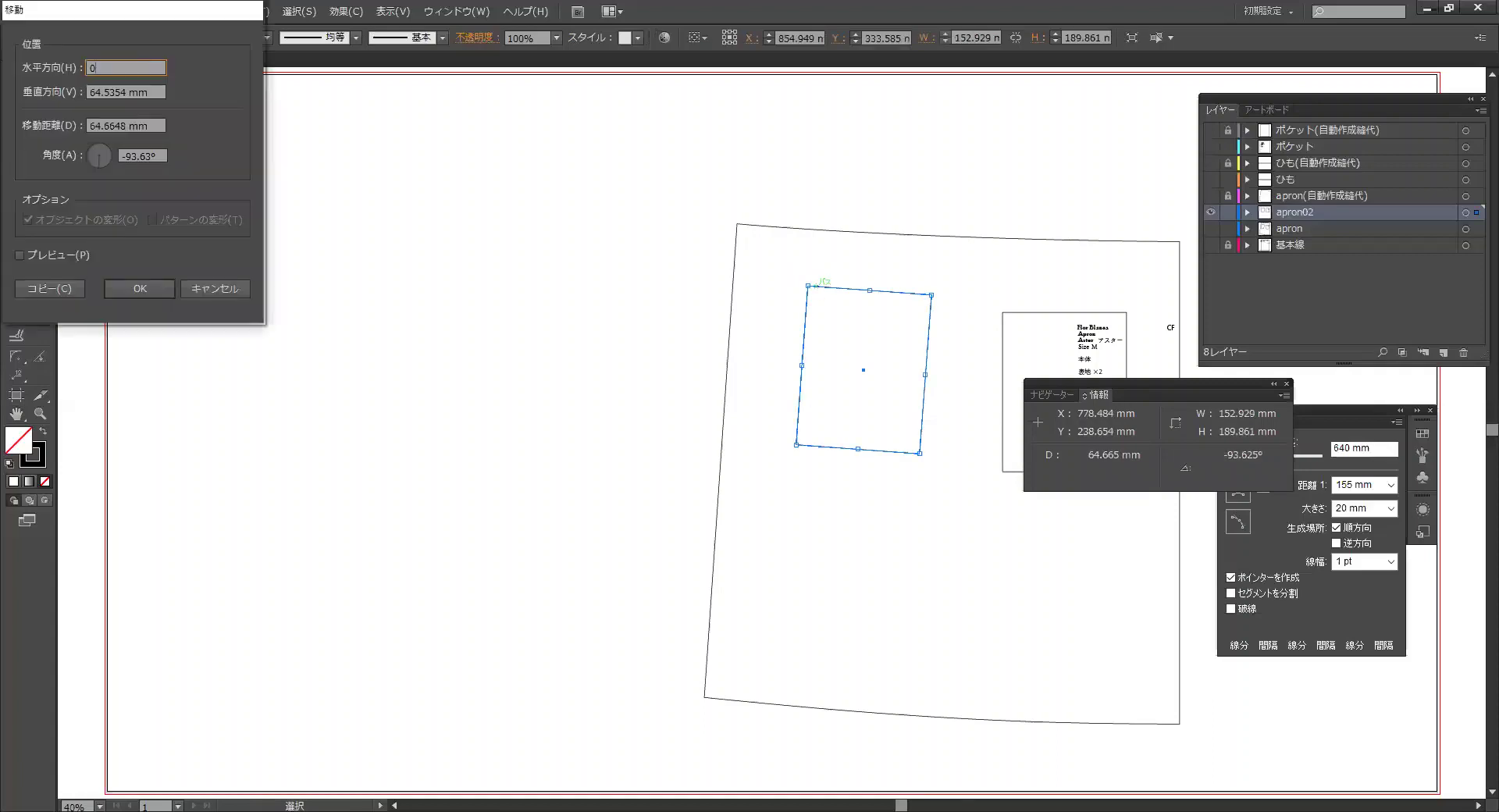
{"action": "key", "text": "Tab"}
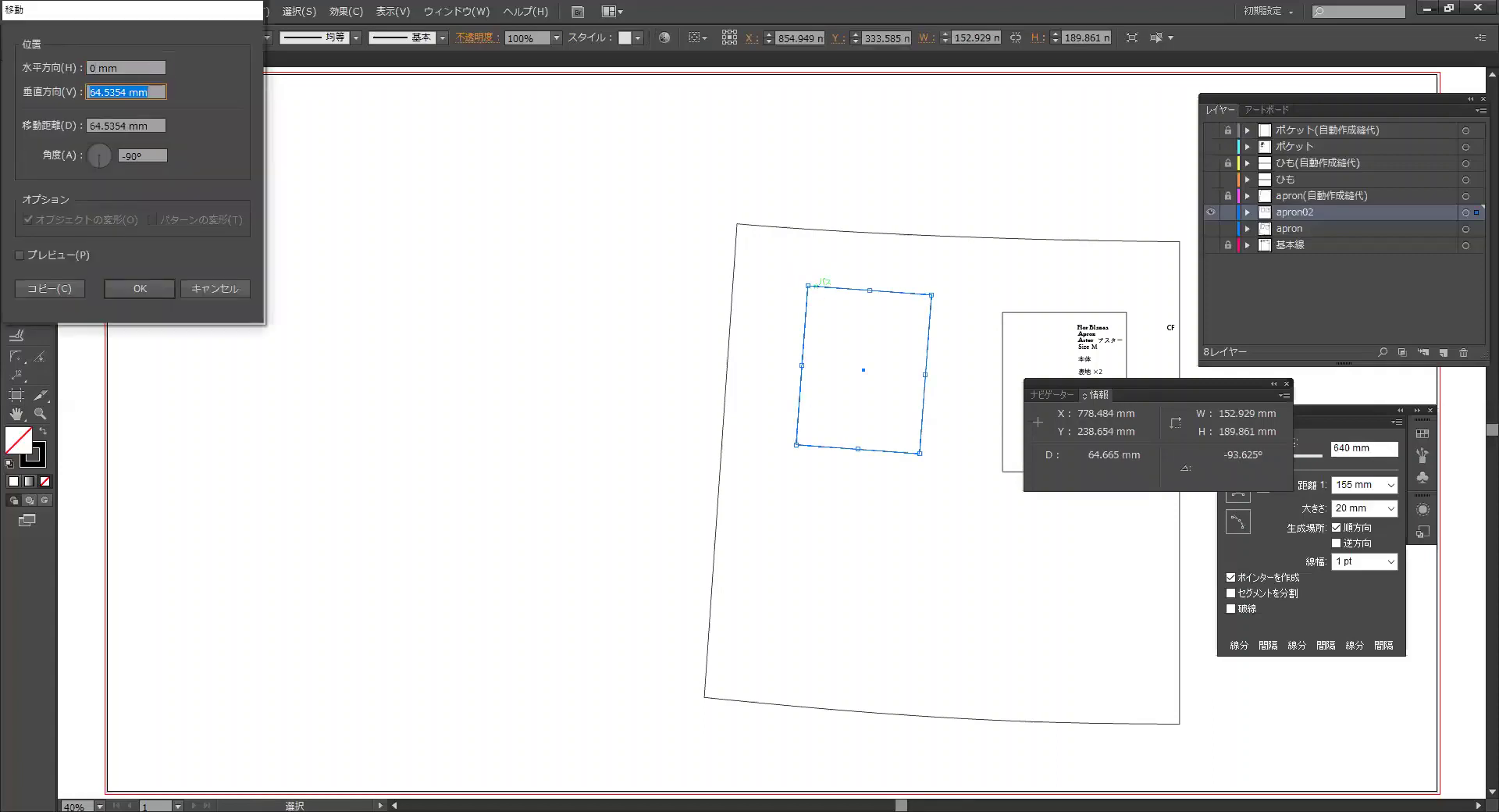
{"action": "type", "text": "15"}
{"action": "key", "text": "Tab"}
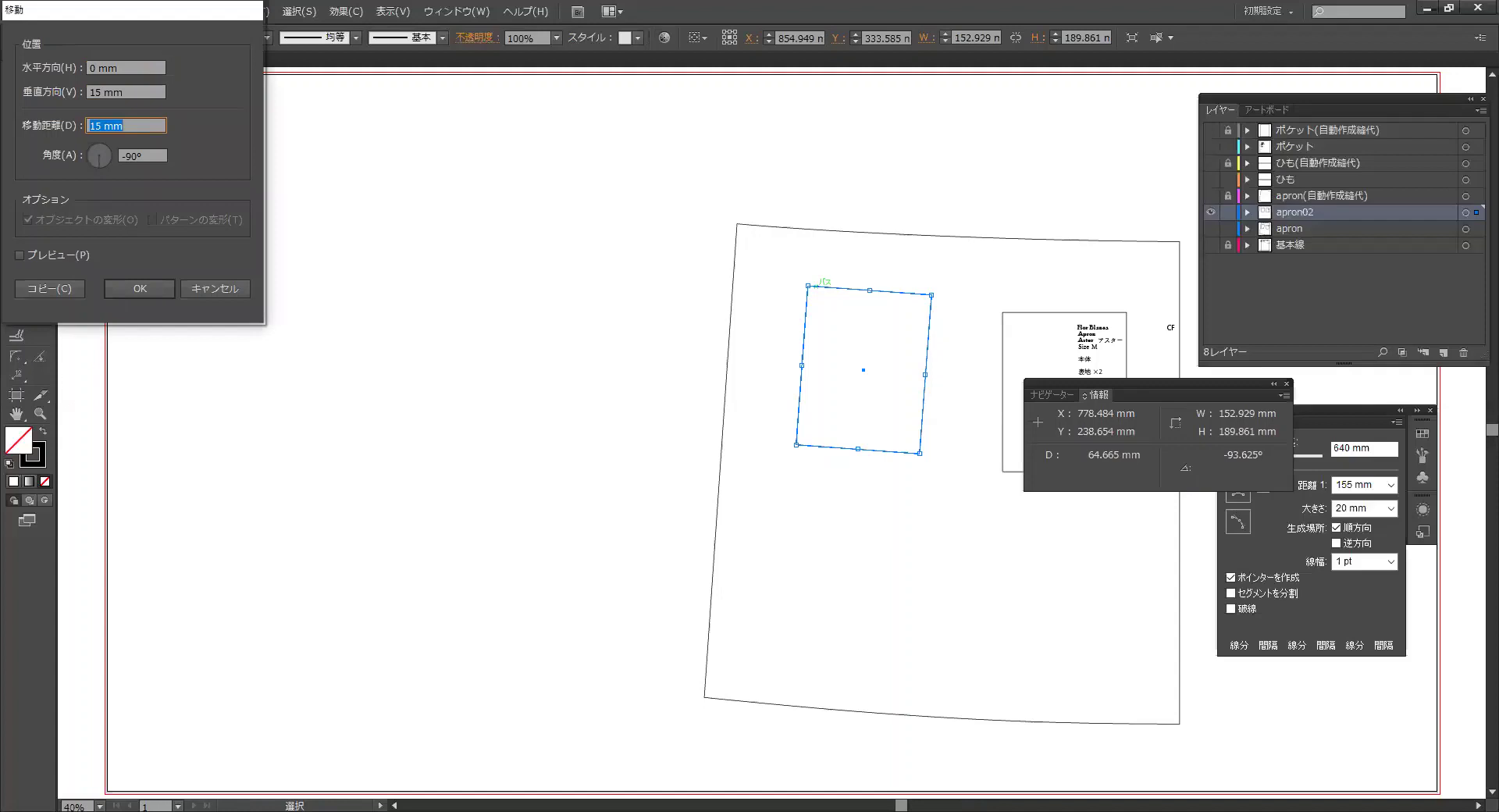
{"action": "key", "text": "Return"}
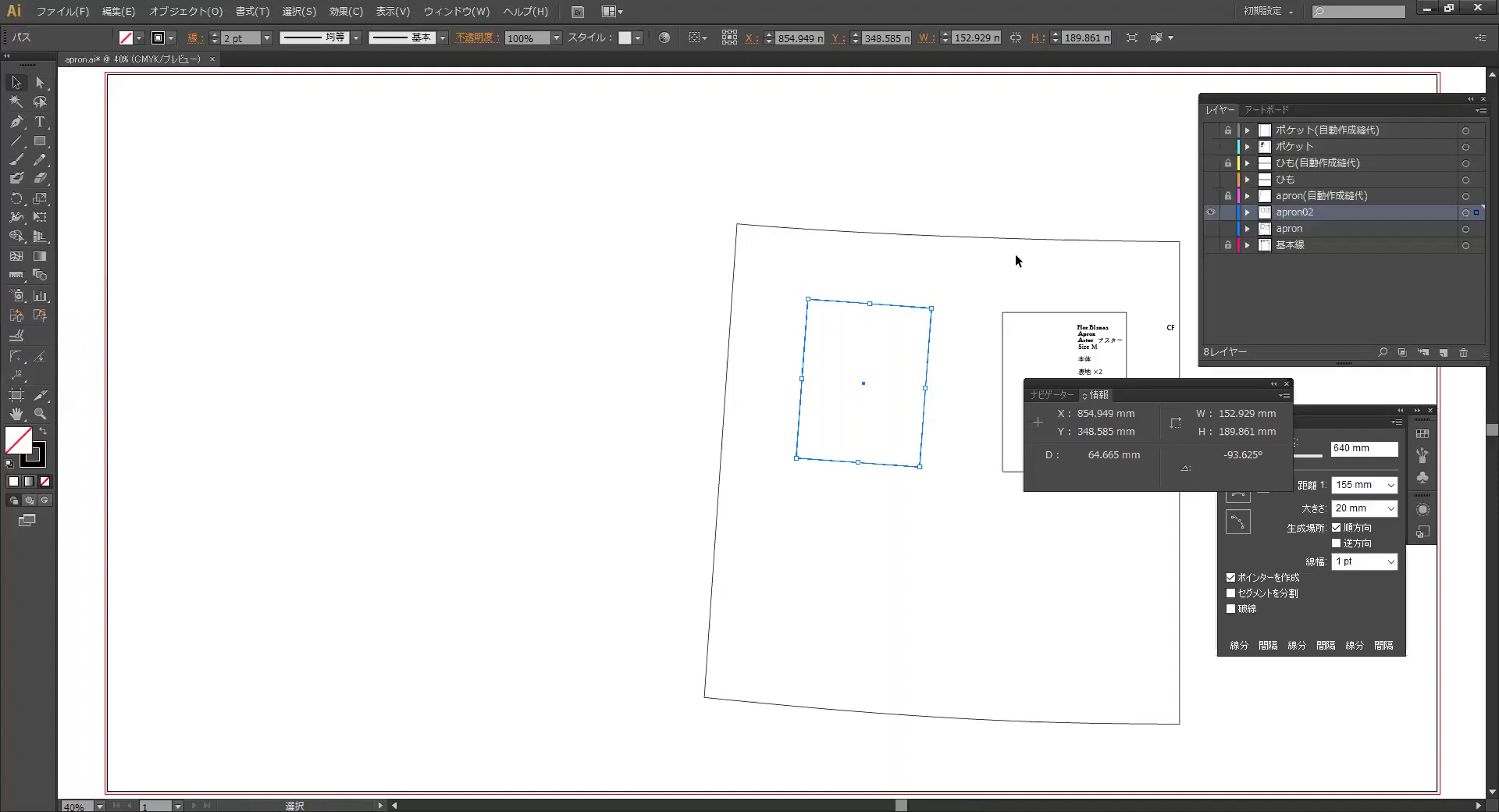
Step: Re-measure the top-edge-to-rectangle gap, now about 79.858 mm
{"action": "scroll", "coordinate": [943, 297], "scroll_direction": "up", "scroll_amount": 4, "text": "alt"}
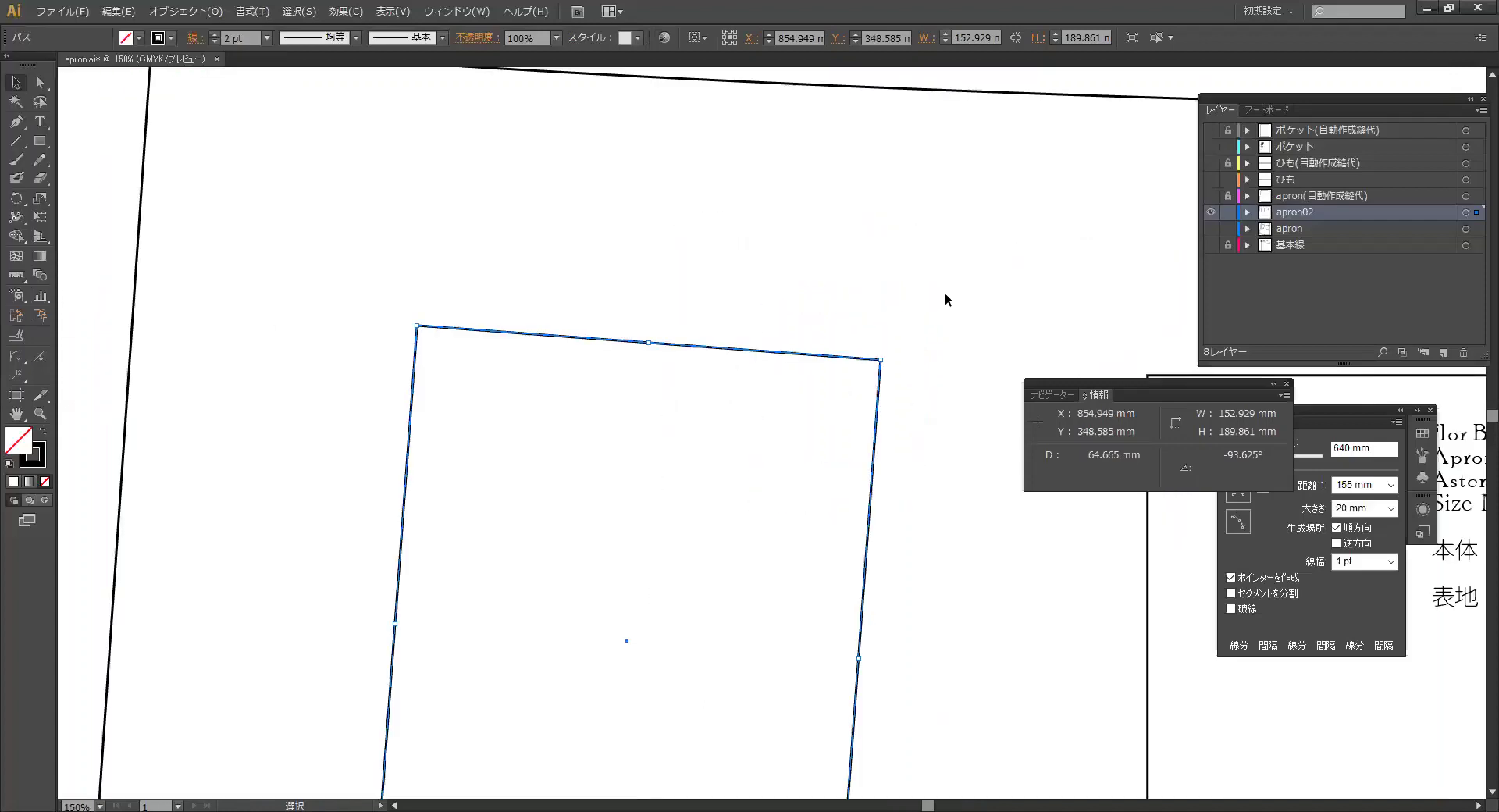
{"action": "scroll", "coordinate": [328, 317], "scroll_direction": "up", "scroll_amount": 1}
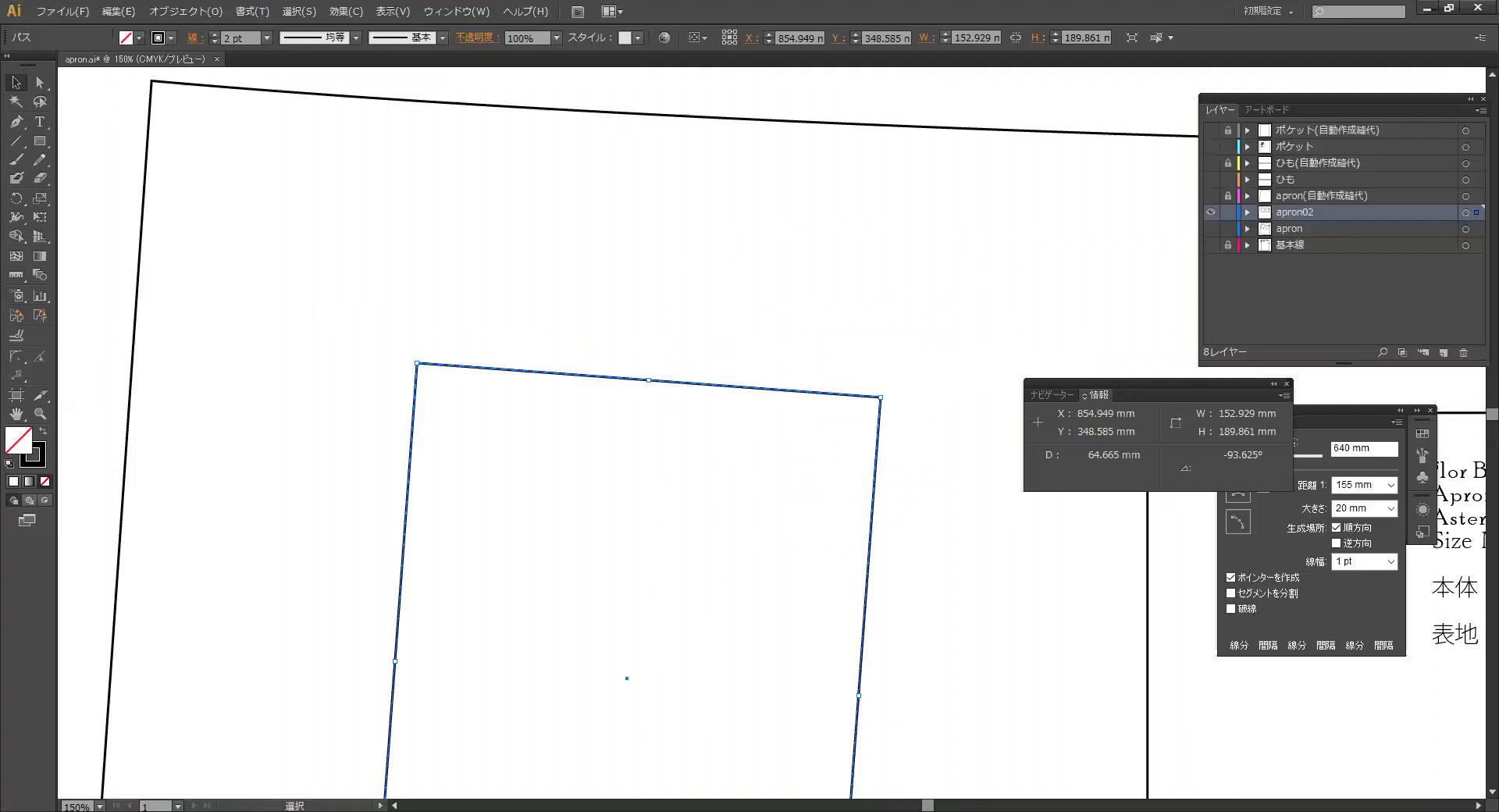
{"action": "left_click", "coordinate": [15, 275]}
{"action": "left_click_drag", "start_coordinate": [643, 126], "coordinate": [629, 380]}
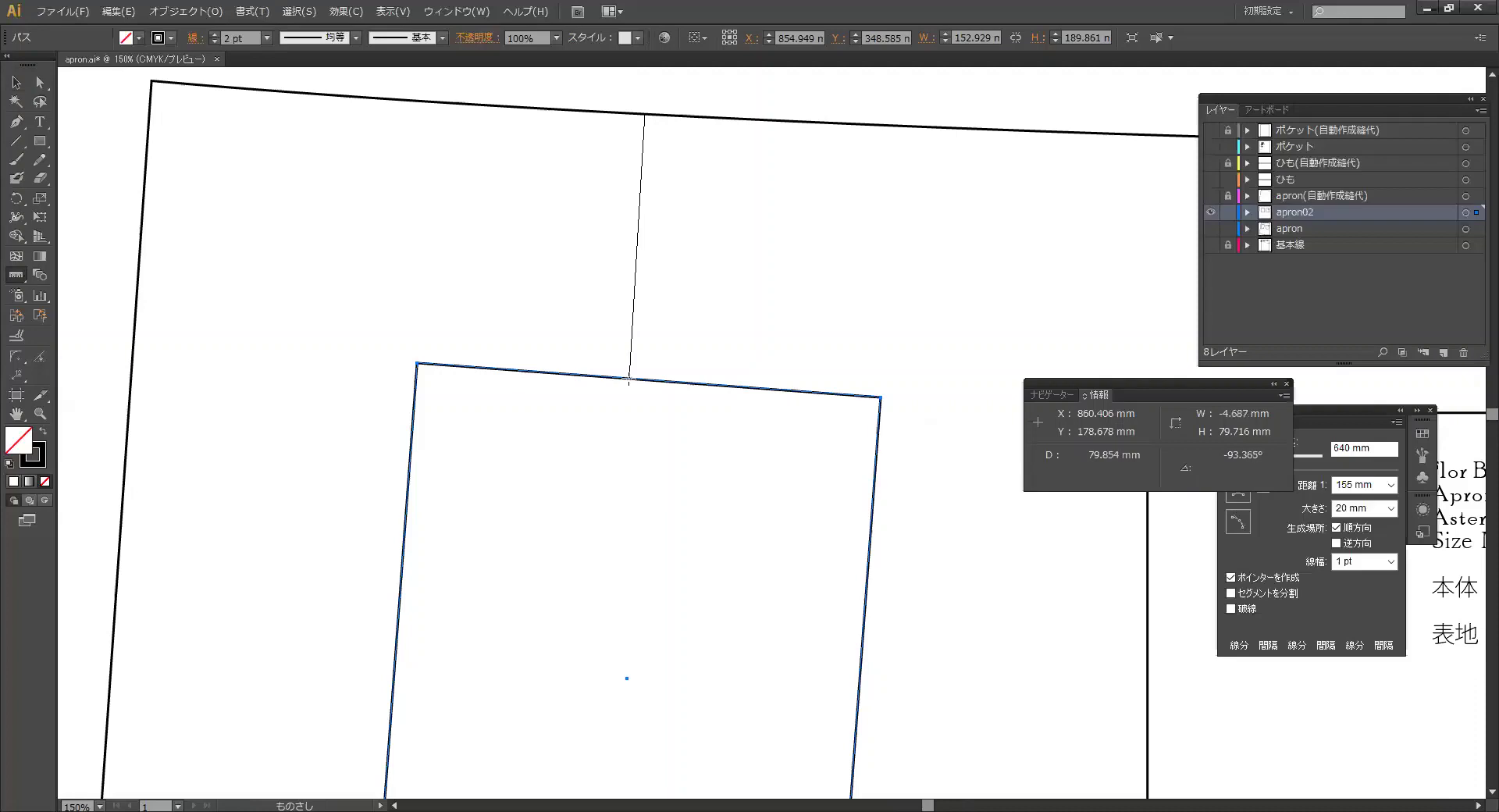
{"action": "left_click_drag", "start_coordinate": [629, 381], "coordinate": [631, 381]}
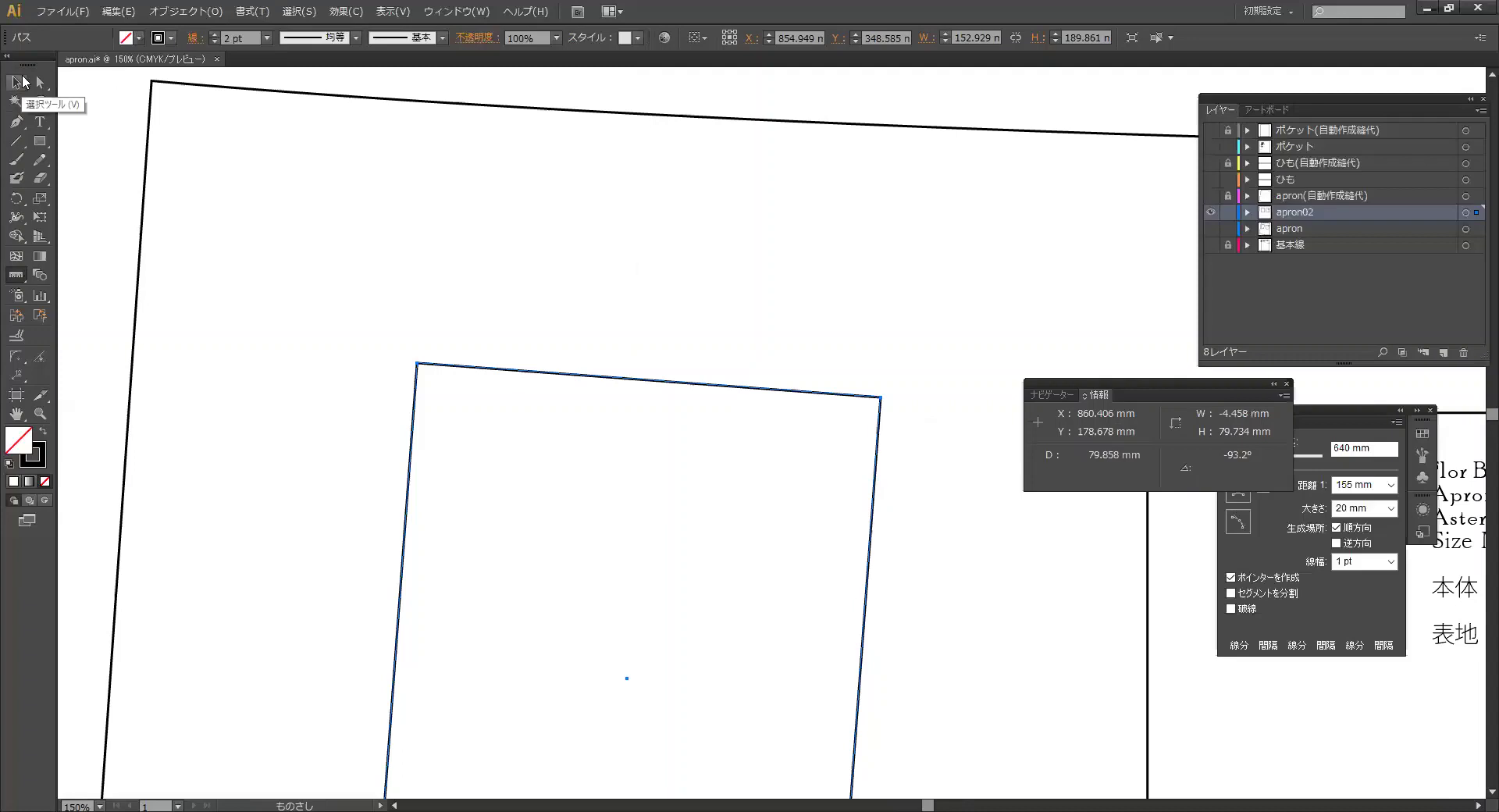
Step: Drag a point on the apron's top edge to reshape it, then fit the artboard in view
{"action": "left_click", "coordinate": [40, 82]}
{"action": "left_click_drag", "start_coordinate": [289, 93], "coordinate": [671, 123]}
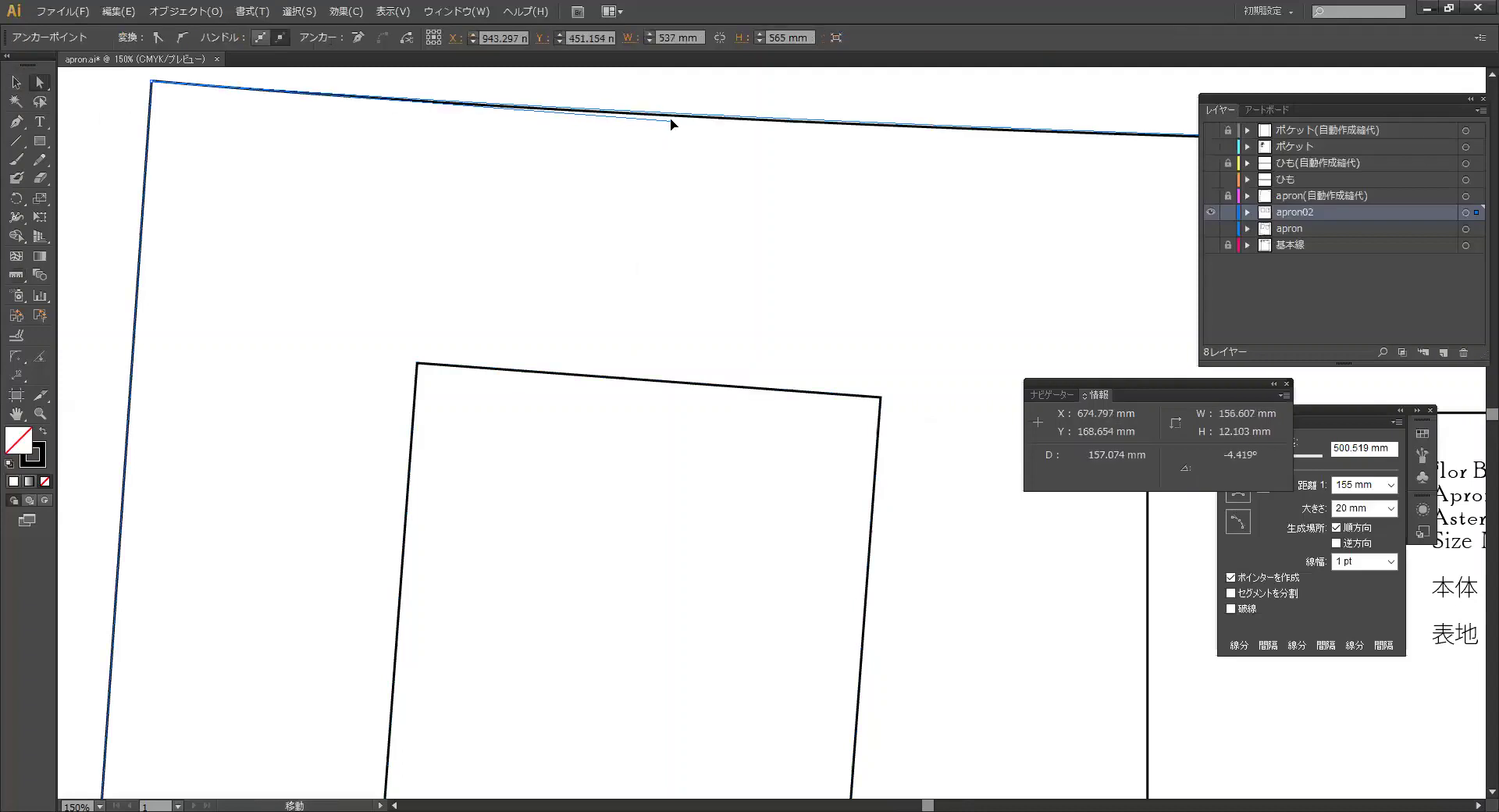
{"action": "left_click_drag", "start_coordinate": [672, 122], "coordinate": [667, 122]}
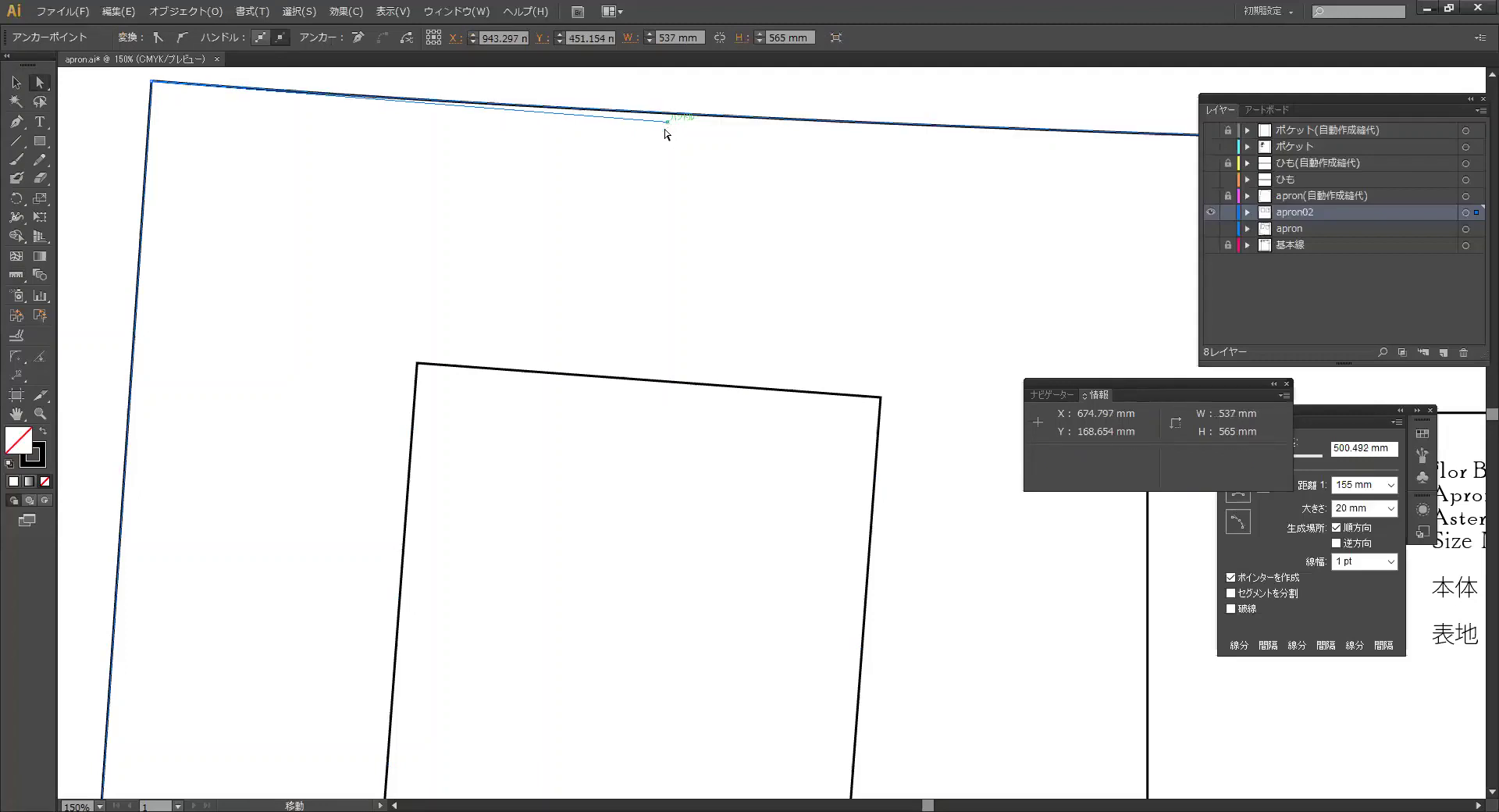
{"action": "key", "text": "ctrl+0"}
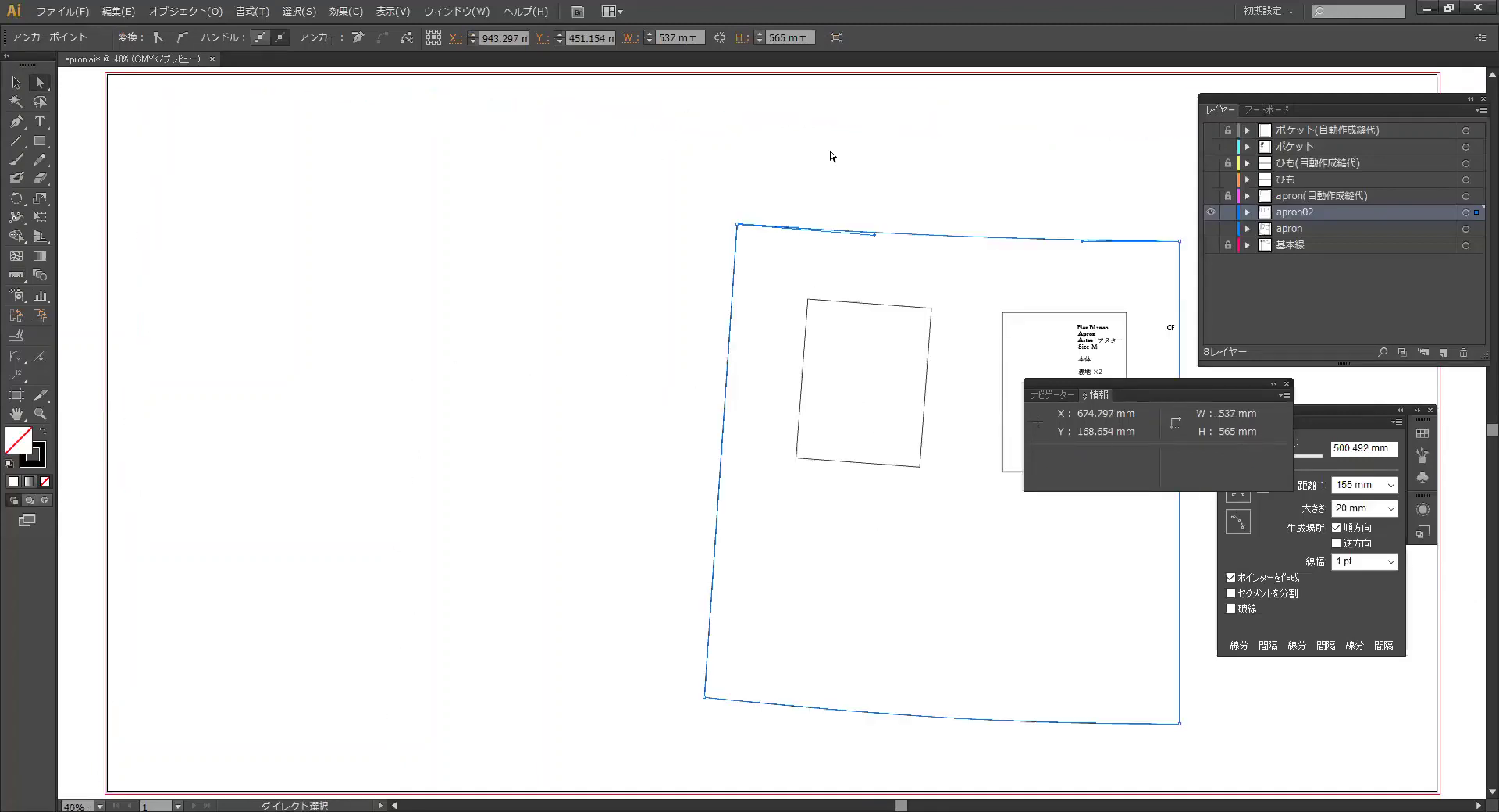
{"action": "left_click", "coordinate": [833, 150]}
Step: Close the Info measurement readout, then narrow and reposition the Layers panel
{"action": "scroll", "coordinate": [900, 160], "scroll_direction": "down", "scroll_amount": 3}
{"action": "scroll", "coordinate": [898, 162], "scroll_direction": "up", "scroll_amount": 1}
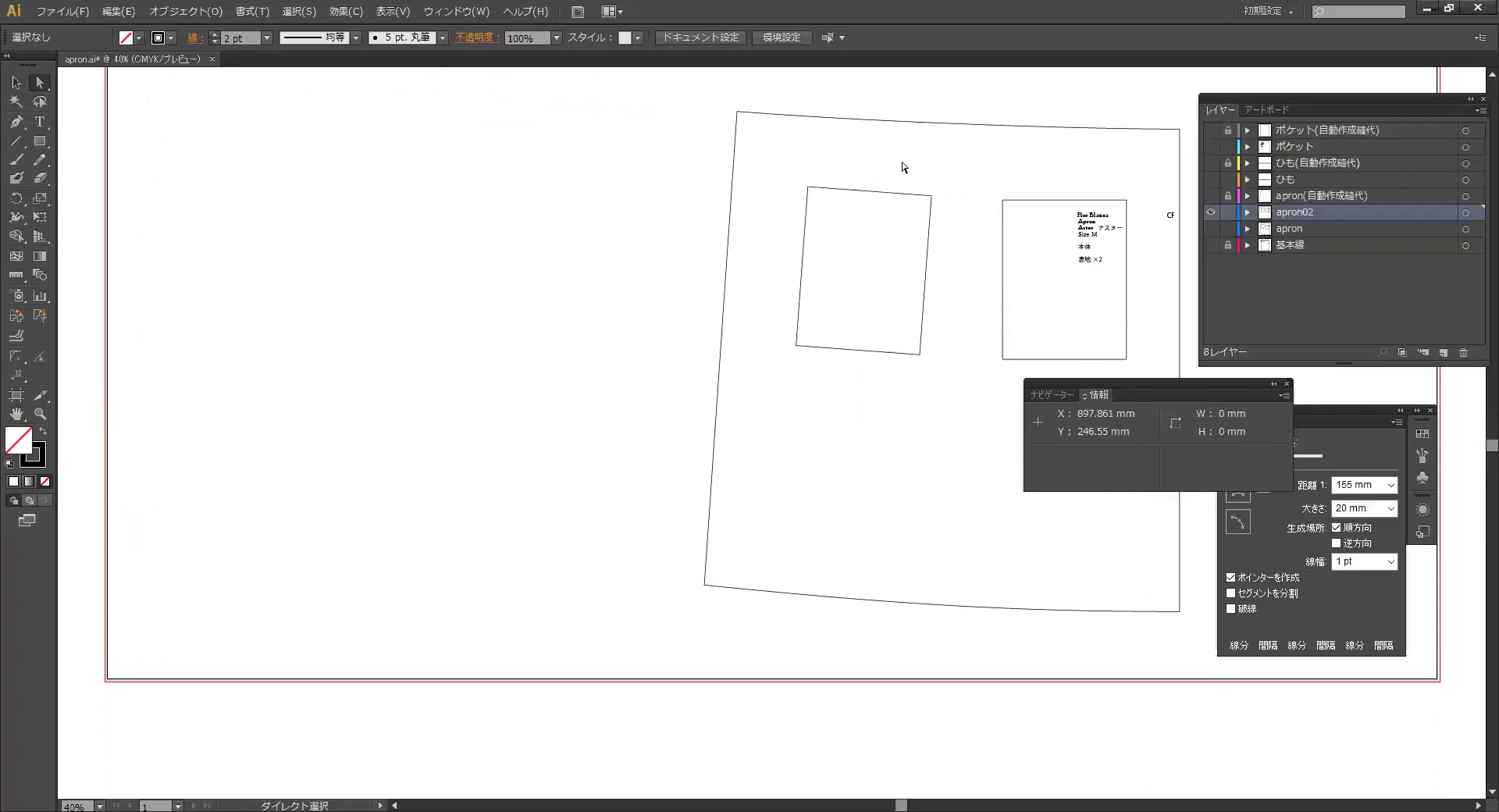
{"action": "left_click", "coordinate": [1285, 383]}
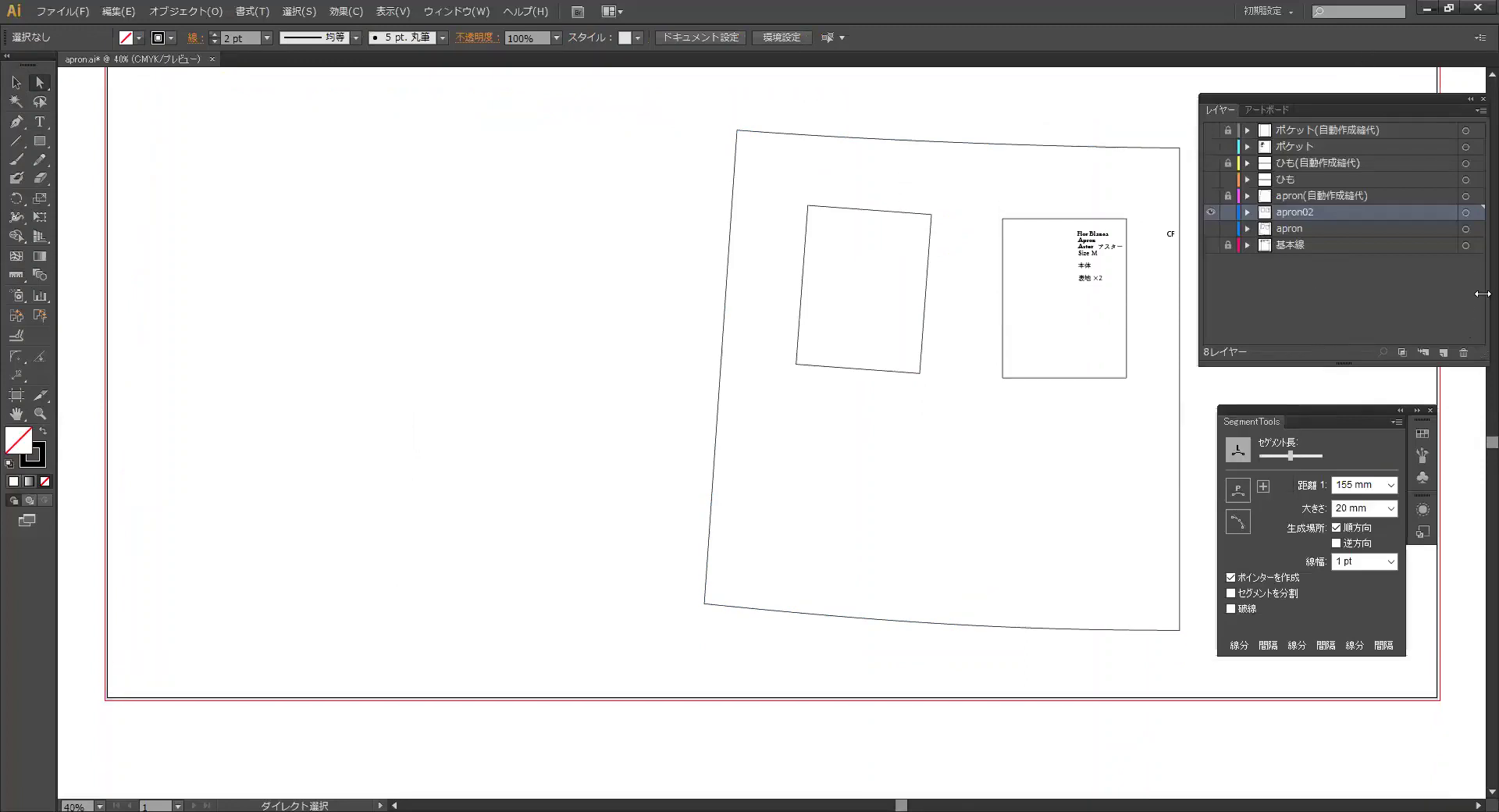
{"action": "left_click_drag", "start_coordinate": [1487, 300], "coordinate": [1435, 300]}
{"action": "left_click_drag", "start_coordinate": [1323, 95], "coordinate": [1375, 75]}
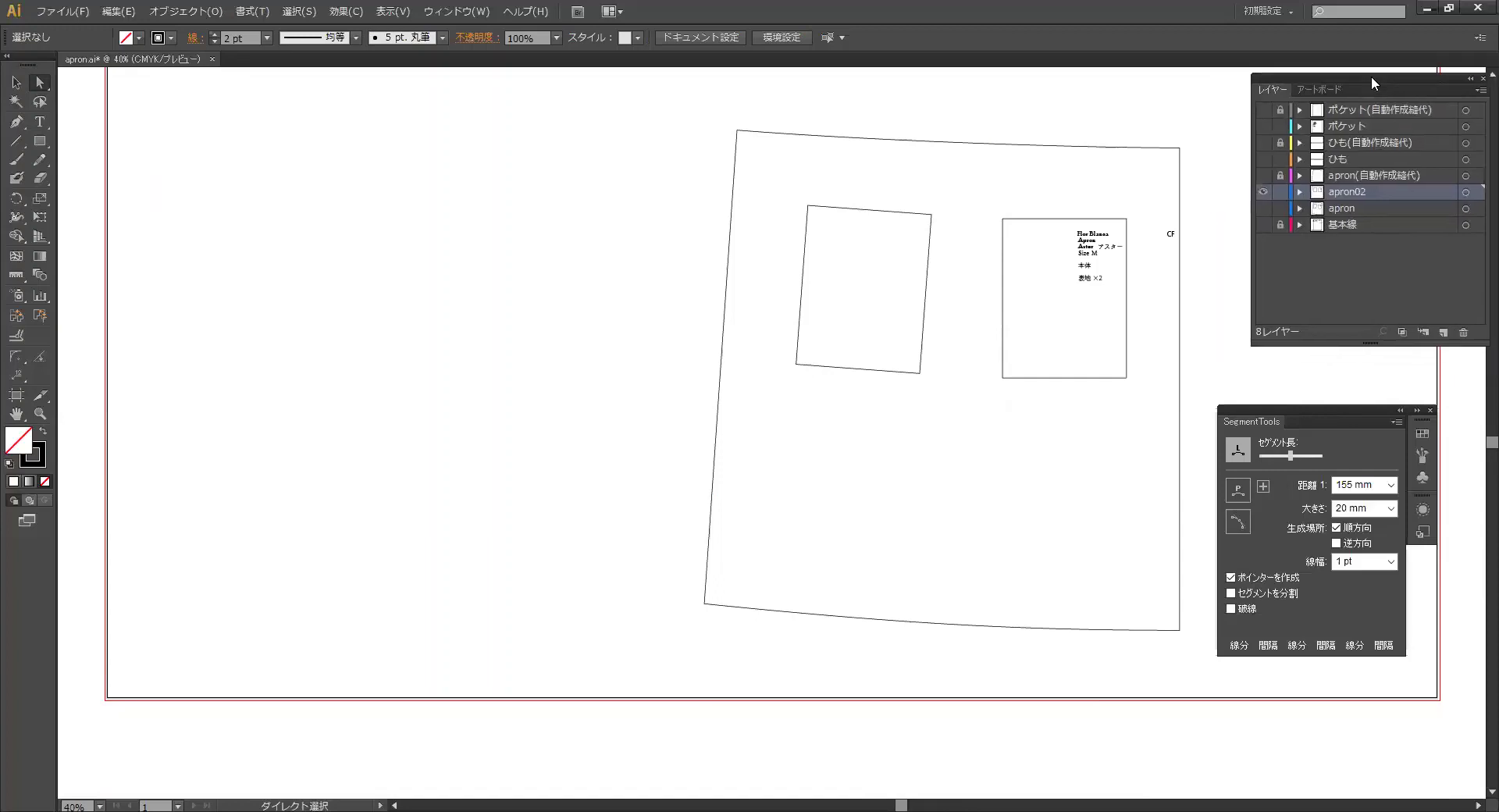
Step: Move the labelled box on the right 20 mm horizontally and 0 mm vertically
{"action": "left_click", "coordinate": [16, 82]}
{"action": "left_click", "coordinate": [1052, 218]}
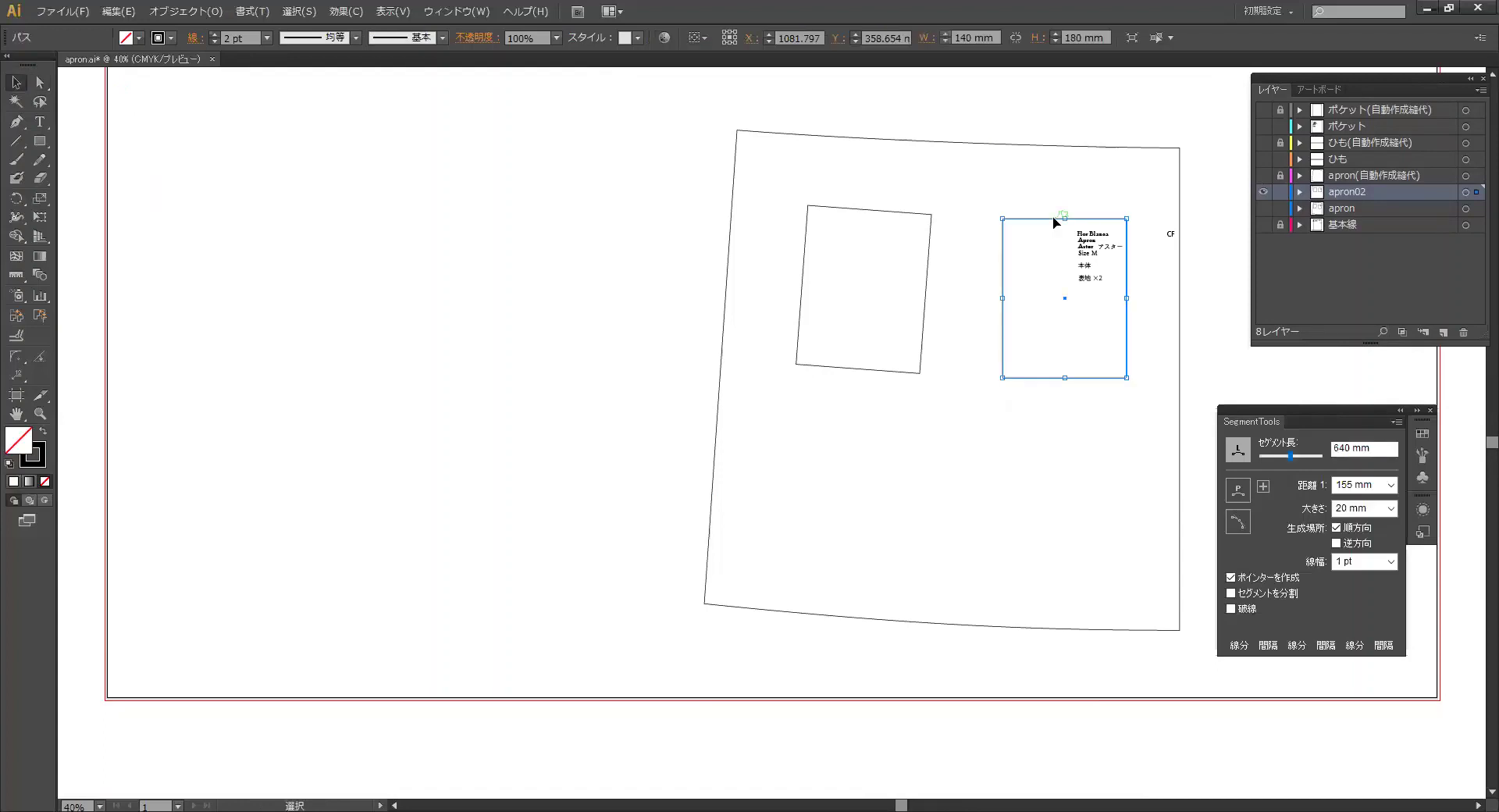
{"action": "key", "text": "Return"}
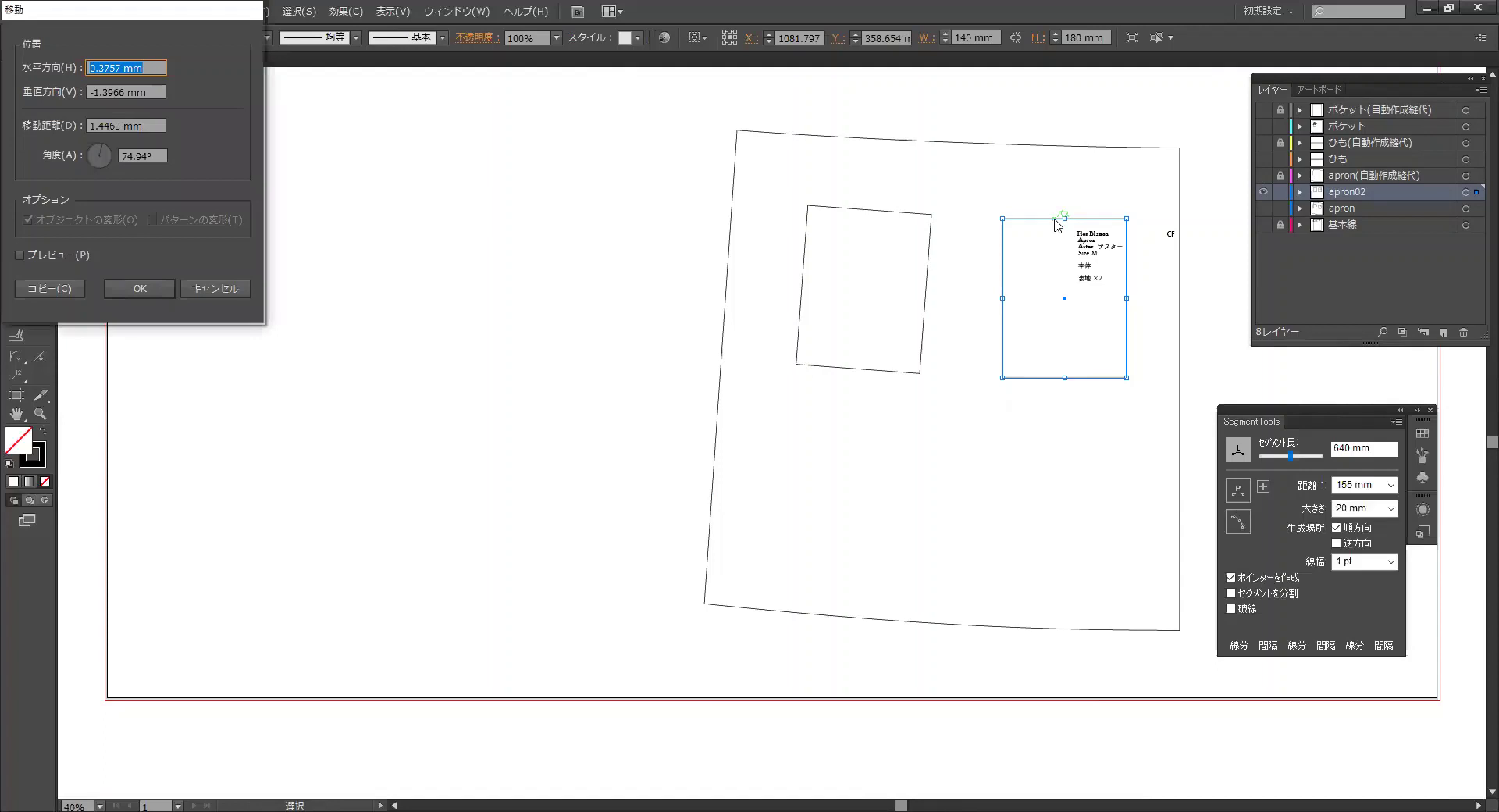
{"action": "type", "text": "-"}
{"action": "key", "text": "Tab"}
{"action": "type", "text": "0"}
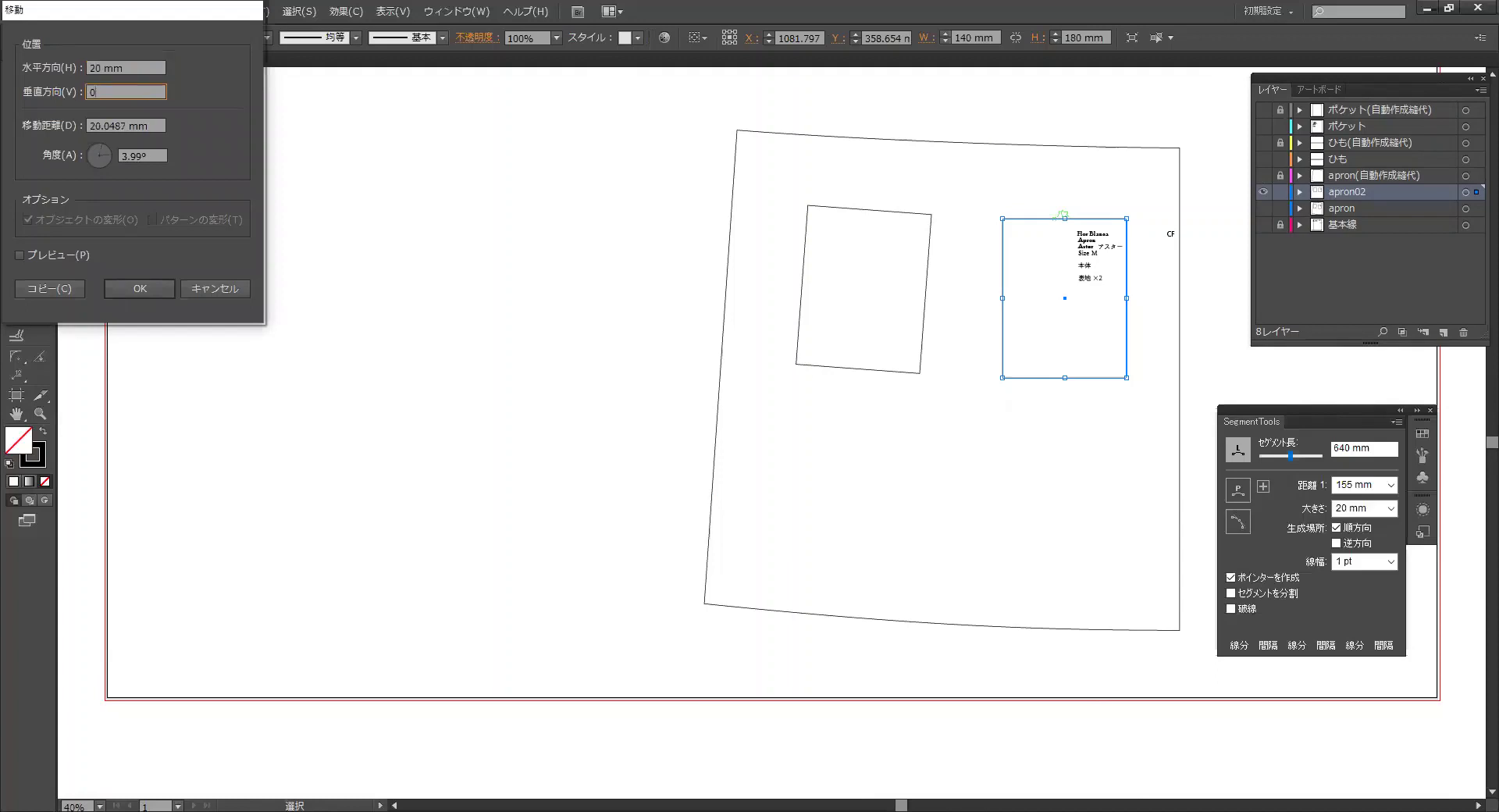
{"action": "key", "text": "Tab"}
{"action": "key", "text": "Return"}
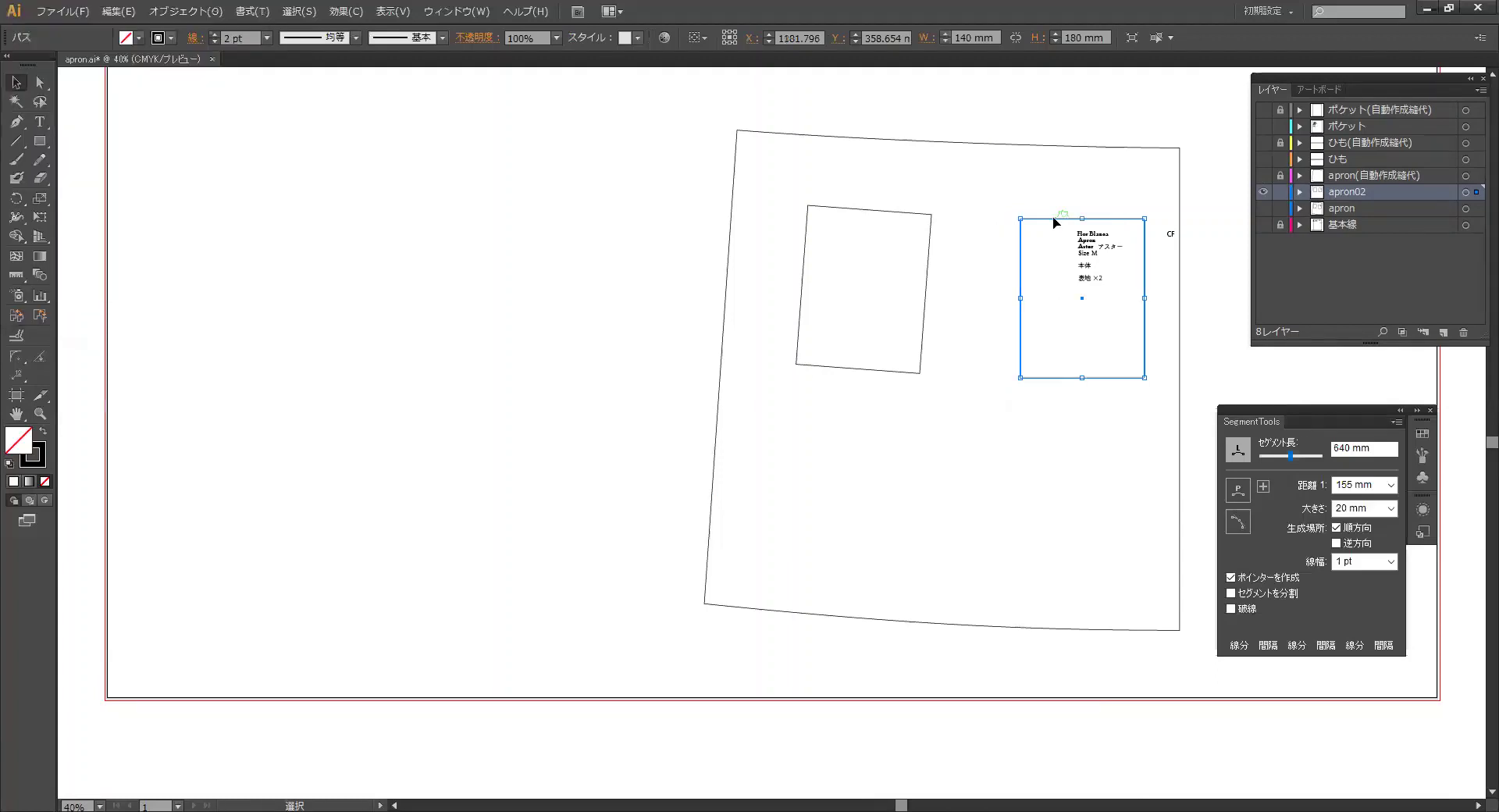
{"action": "left_click", "coordinate": [984, 306]}
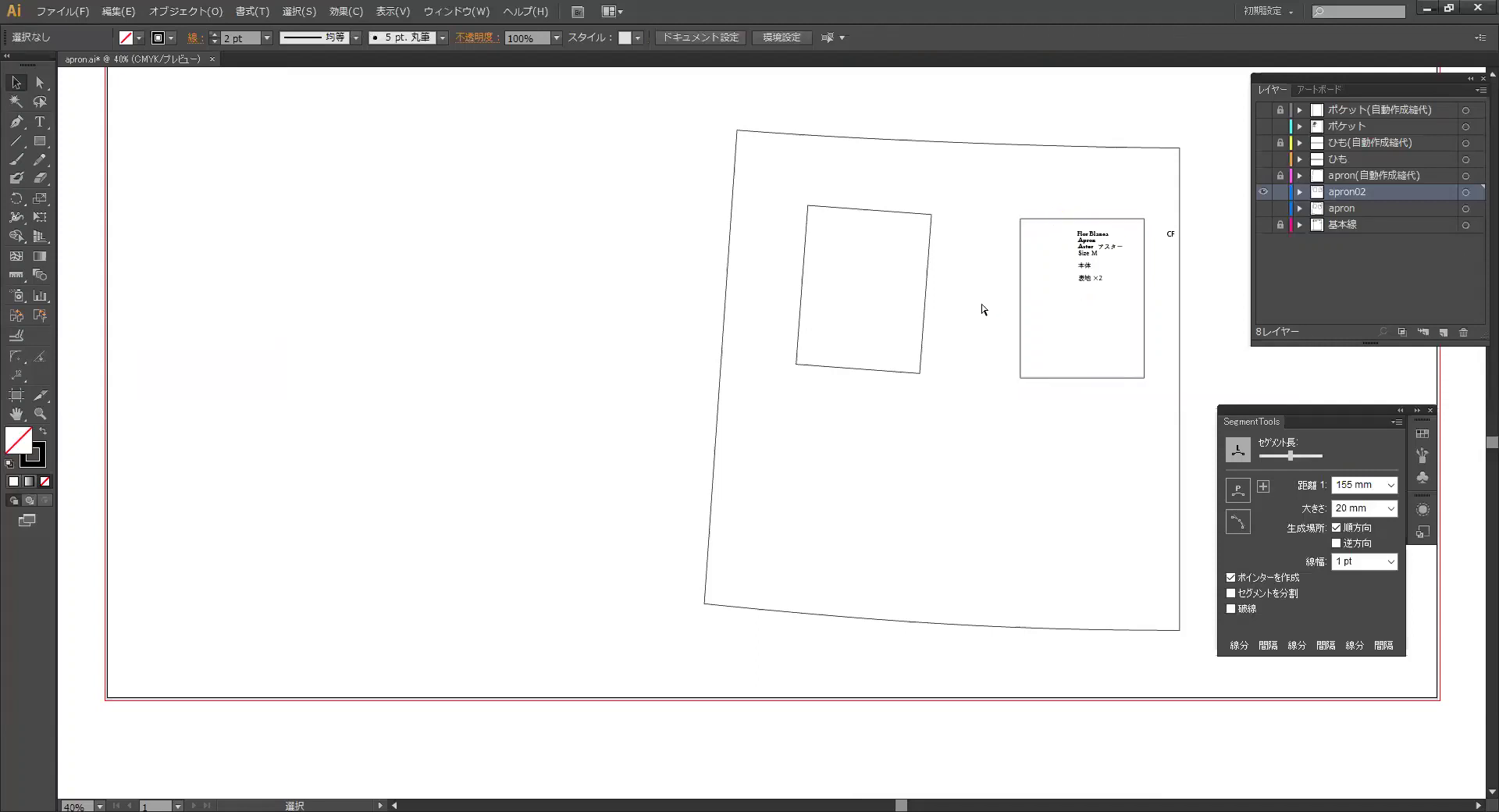
Step: Save the apron file and make the apron layer's artwork visible
{"action": "key", "text": "a"}
{"action": "key", "text": "ctrl+s"}
{"action": "left_click", "coordinate": [1264, 209]}
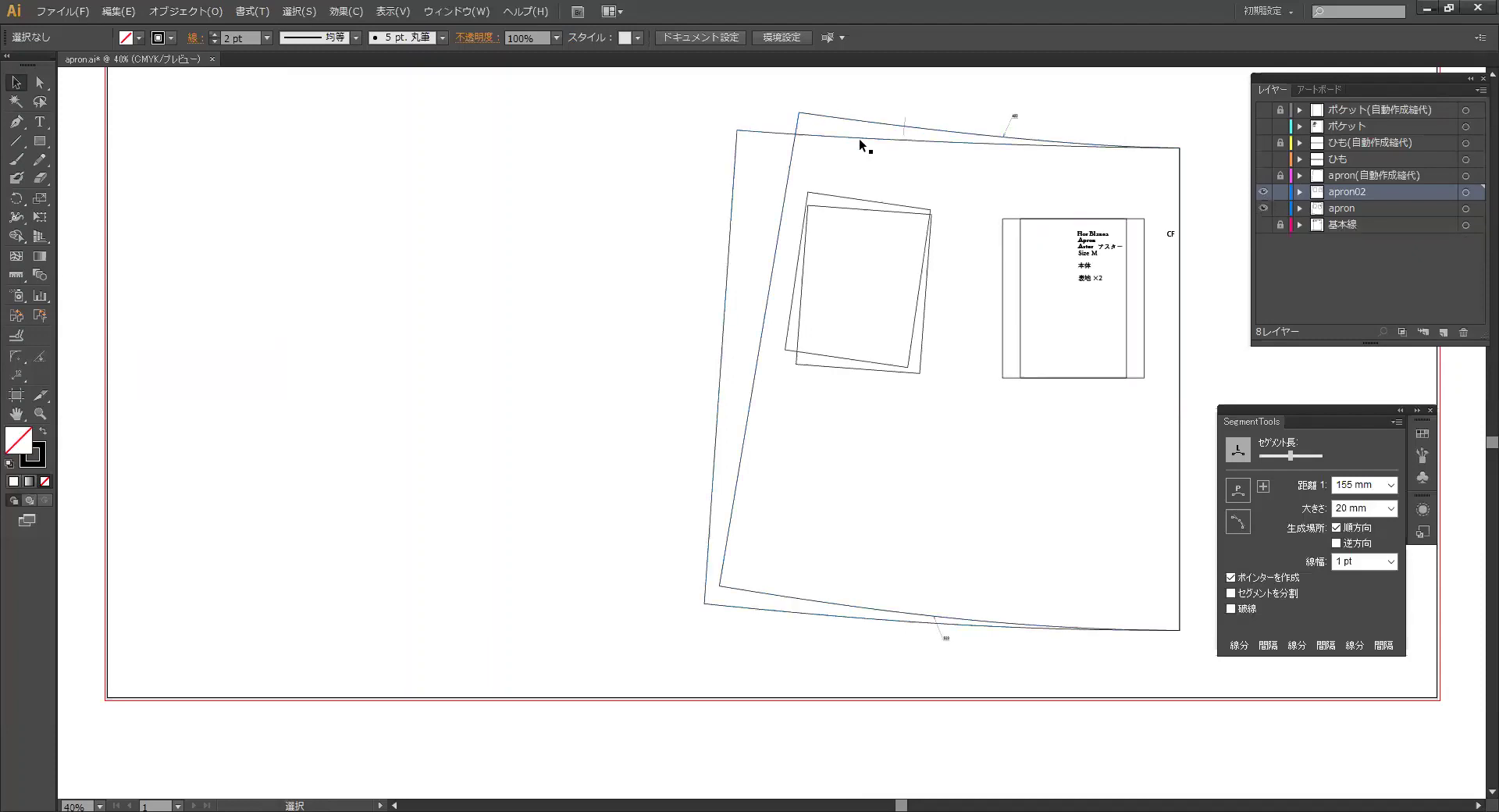
Step: Toggle the original apron layer on and off against apron02, leaving it hidden
{"action": "left_click", "coordinate": [739, 135]}
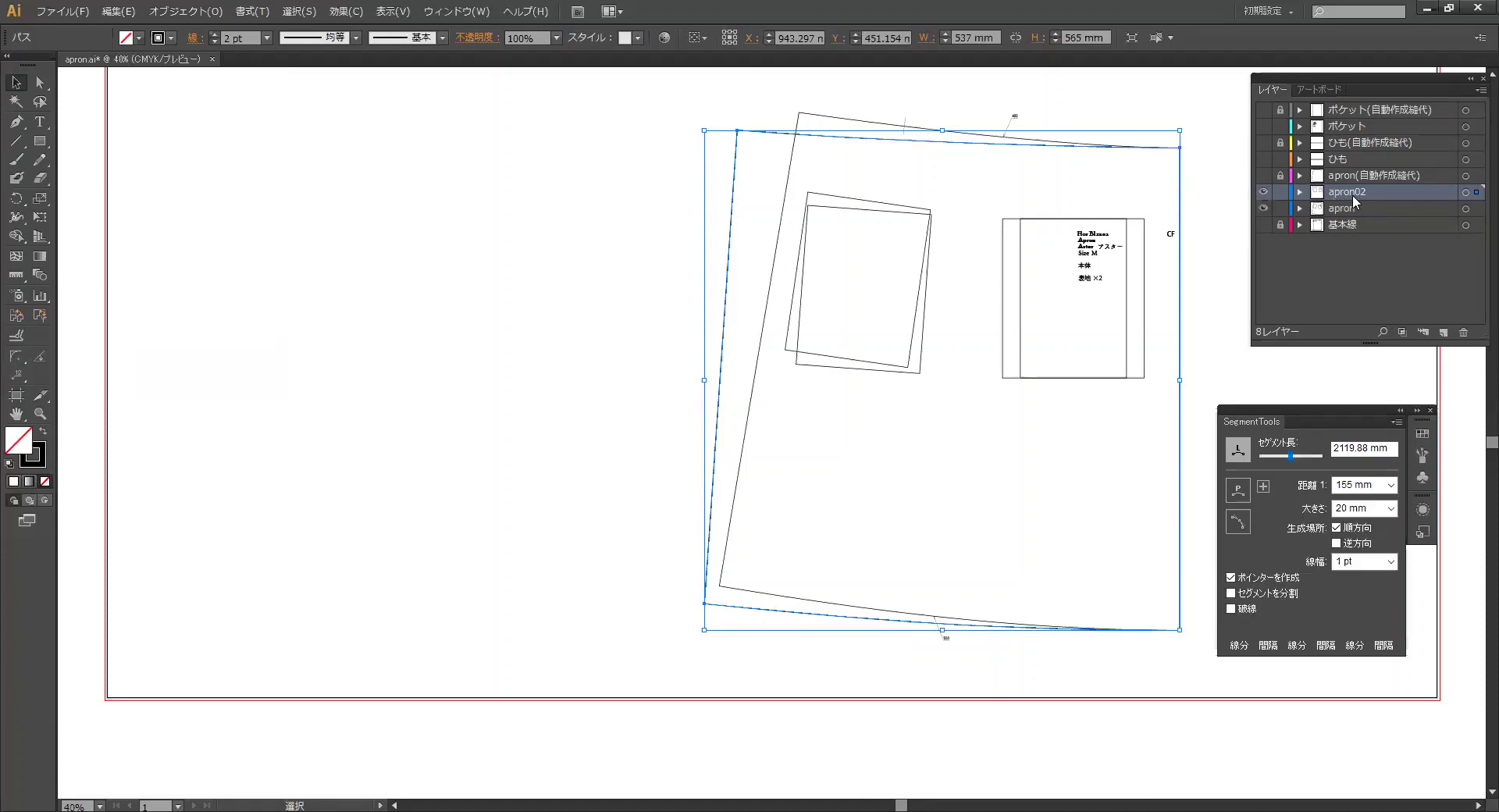
{"action": "left_click", "coordinate": [1263, 210]}
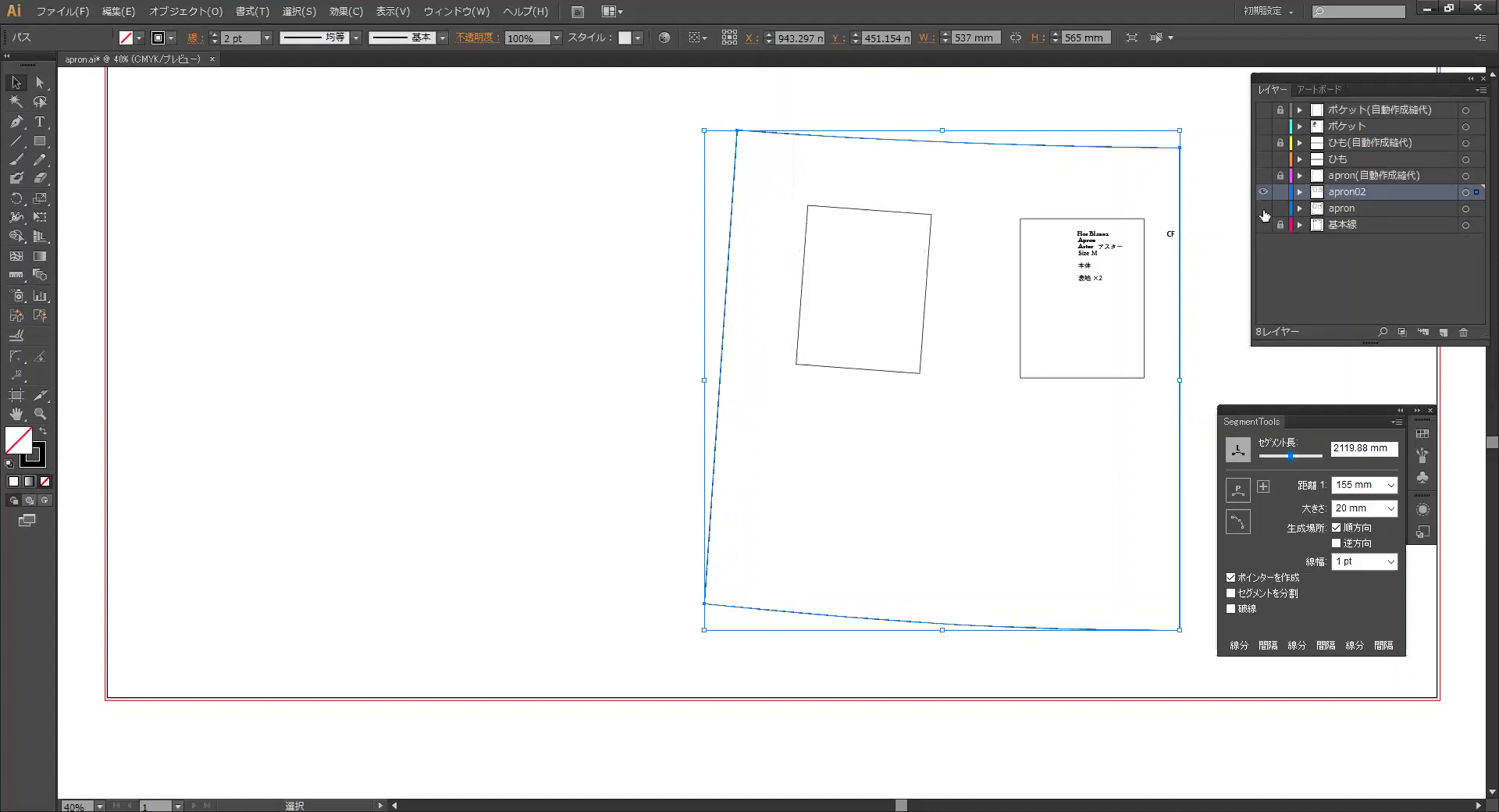
{"action": "left_click", "coordinate": [1233, 339]}
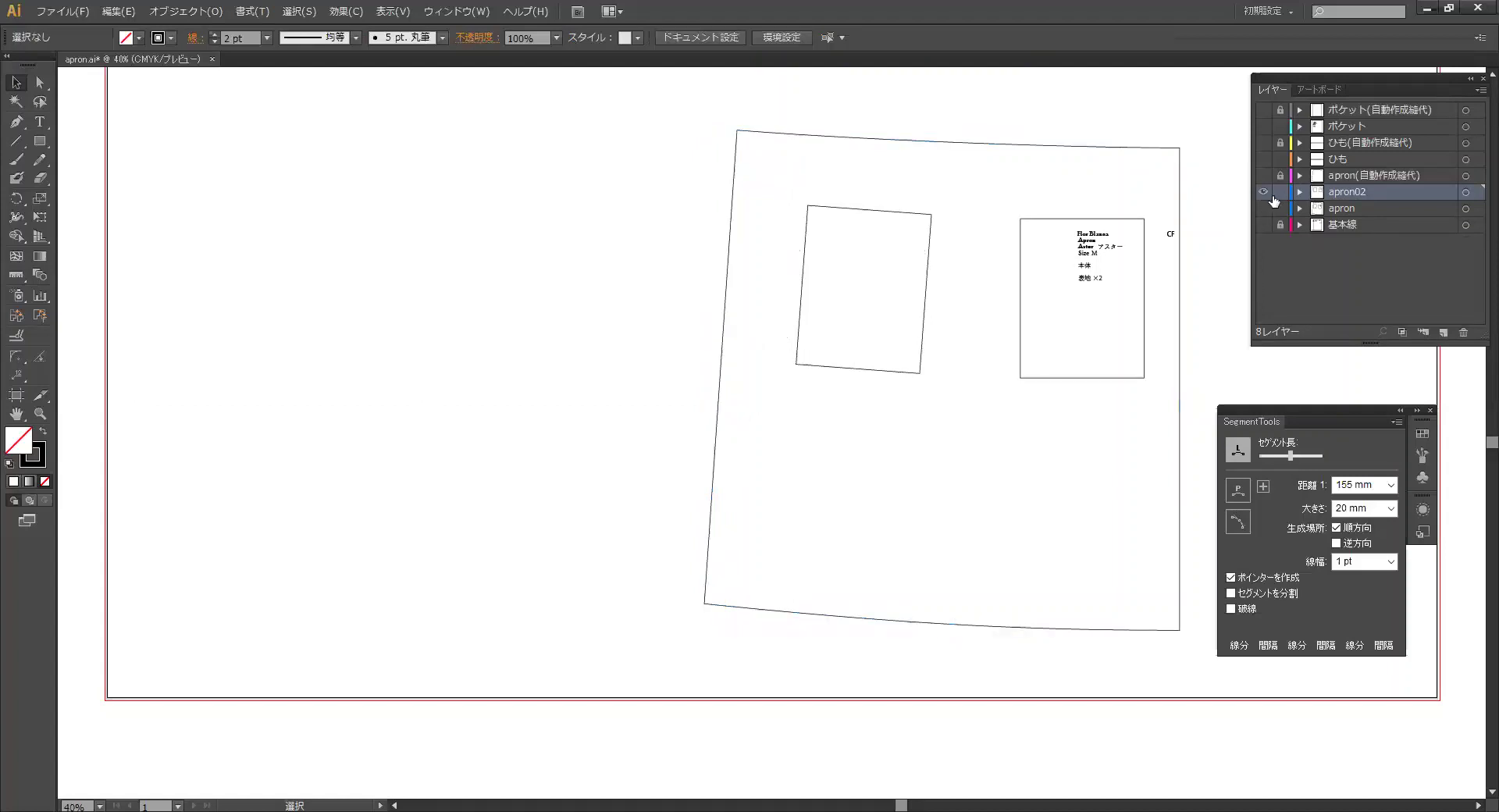
{"action": "left_click", "coordinate": [1263, 210]}
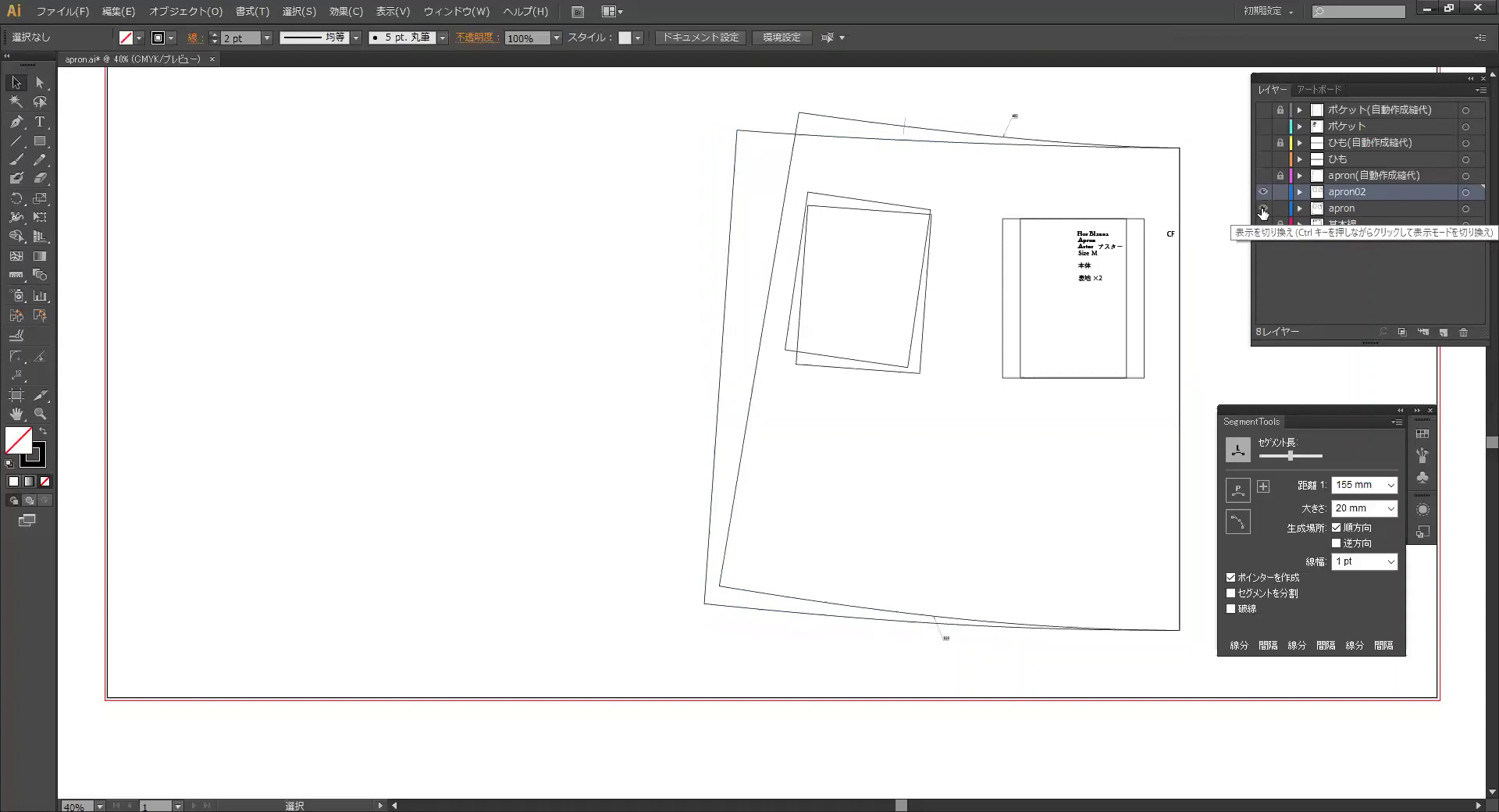
{"action": "left_click", "coordinate": [1263, 209]}
{"action": "left_click", "coordinate": [1262, 210]}
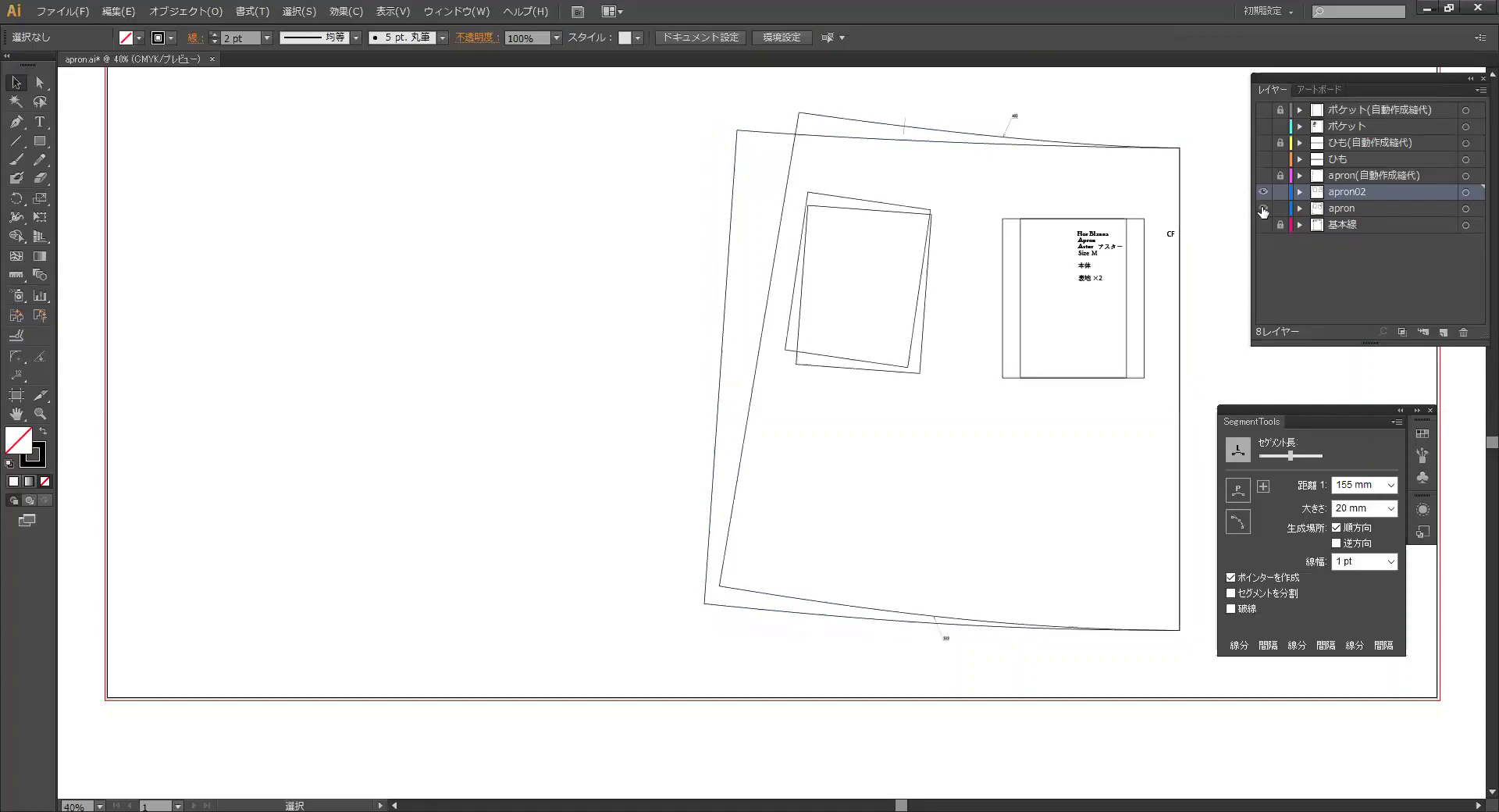
{"action": "left_click", "coordinate": [1263, 209]}
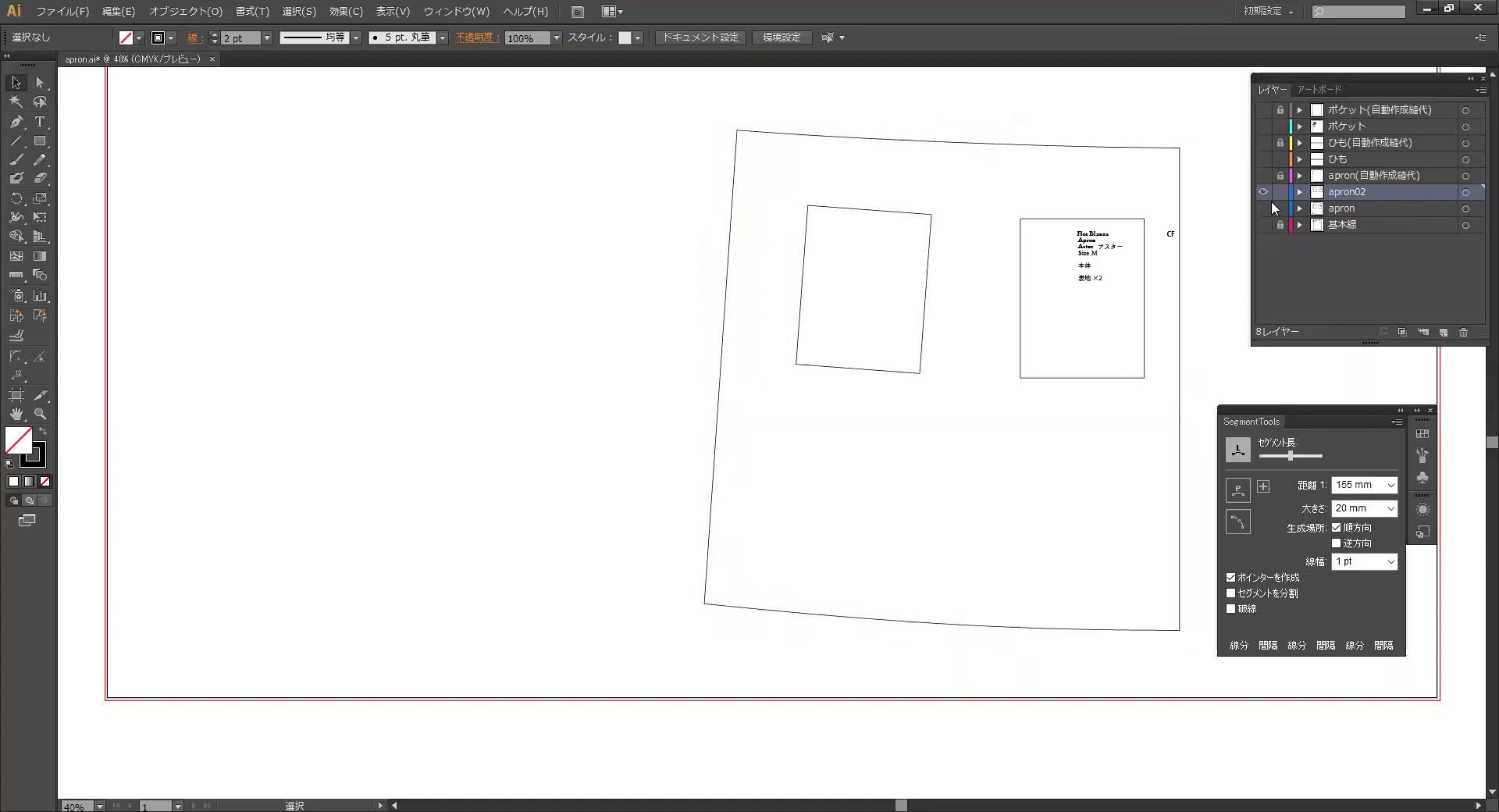
Step: Confirm the apron02 top edge measures 500.492 mm, then show the ひも strap layer
{"action": "left_click", "coordinate": [40, 82]}
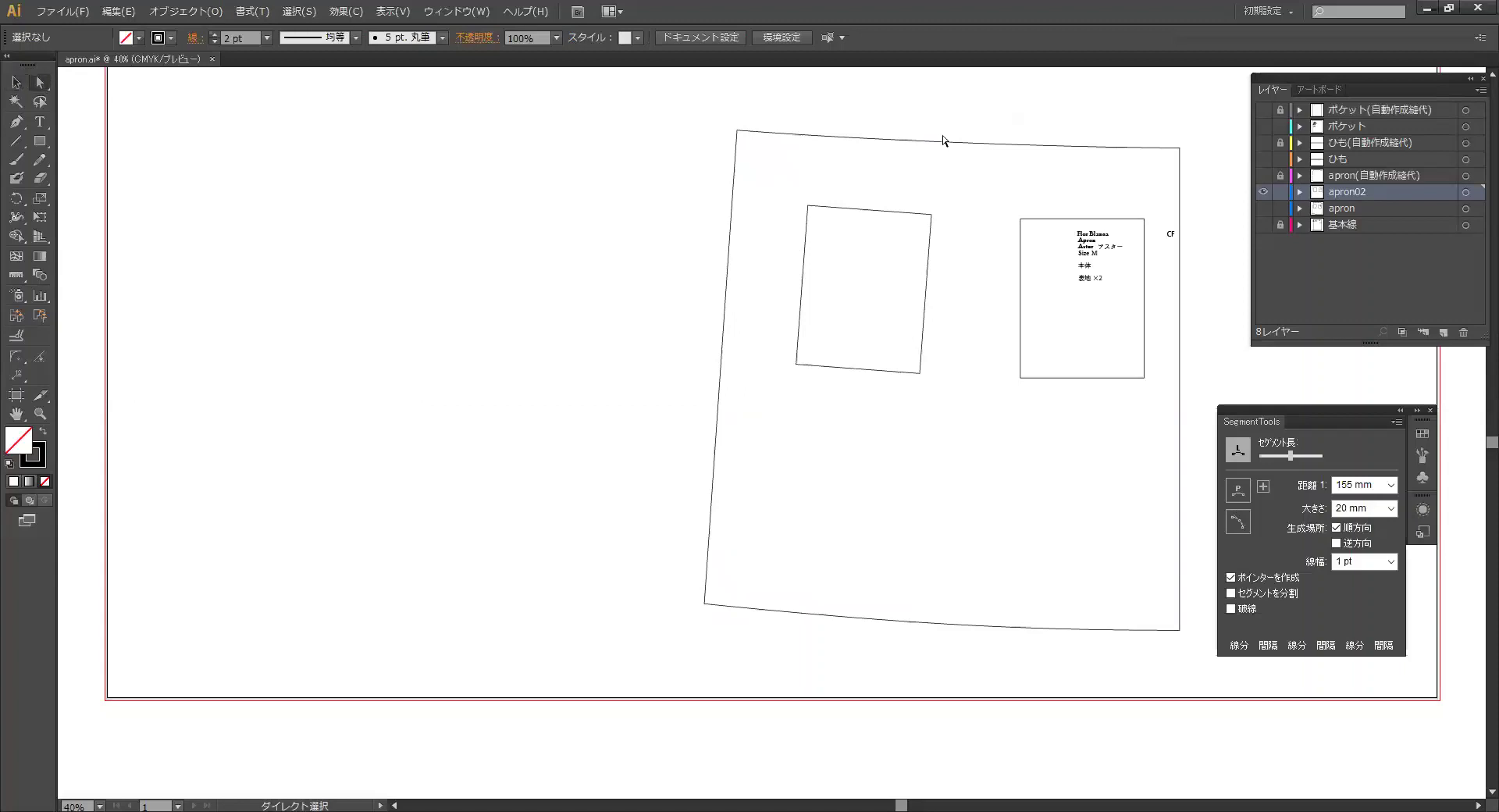
{"action": "left_click_drag", "start_coordinate": [940, 122], "coordinate": [986, 164]}
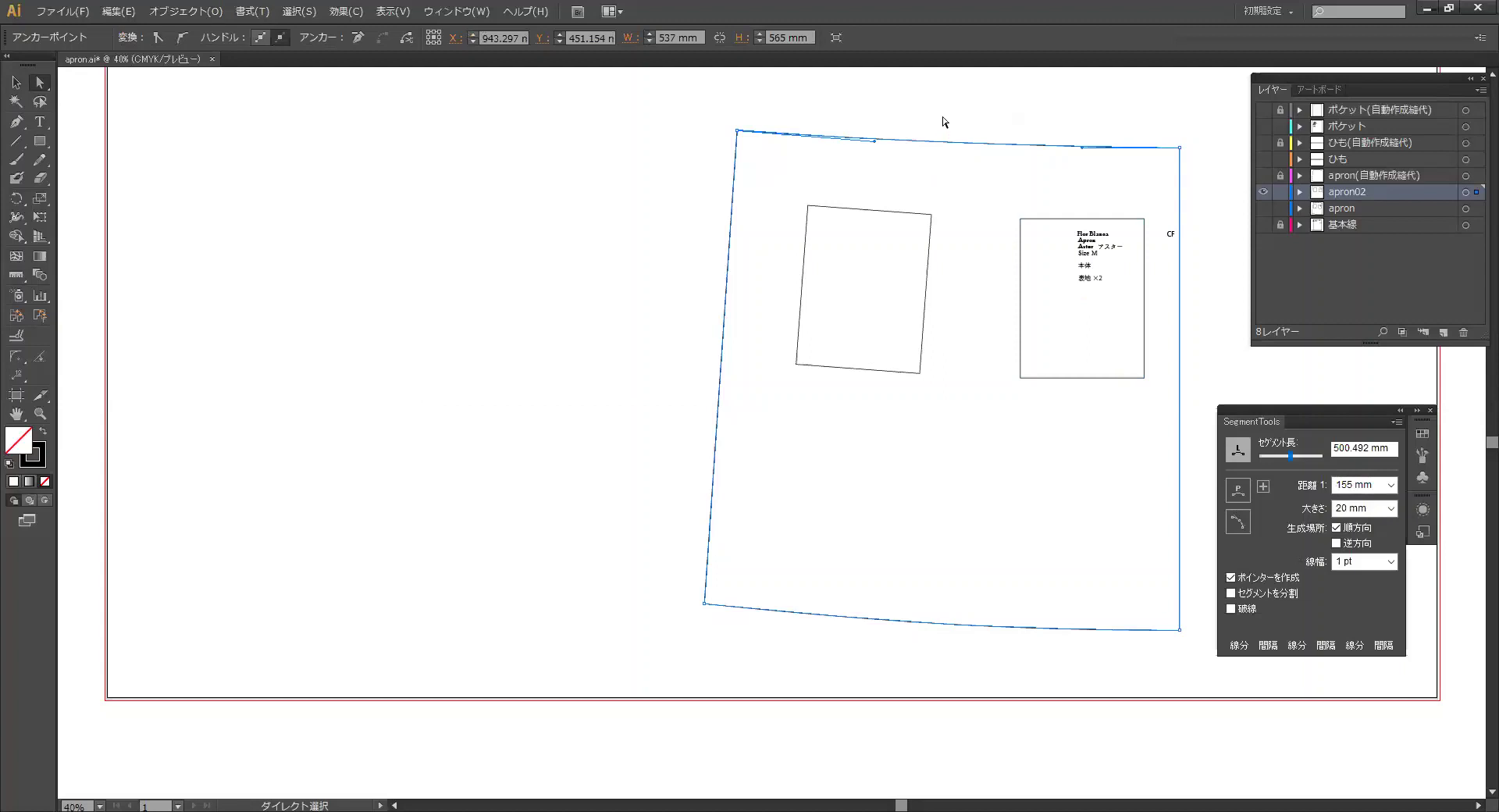
{"action": "left_click_drag", "start_coordinate": [942, 119], "coordinate": [976, 162]}
{"action": "scroll", "coordinate": [984, 220], "scroll_direction": "up", "scroll_amount": 2}
{"action": "scroll", "coordinate": [980, 219], "scroll_direction": "up", "scroll_amount": 2}
{"action": "scroll", "coordinate": [978, 224], "scroll_direction": "up", "scroll_amount": 1}
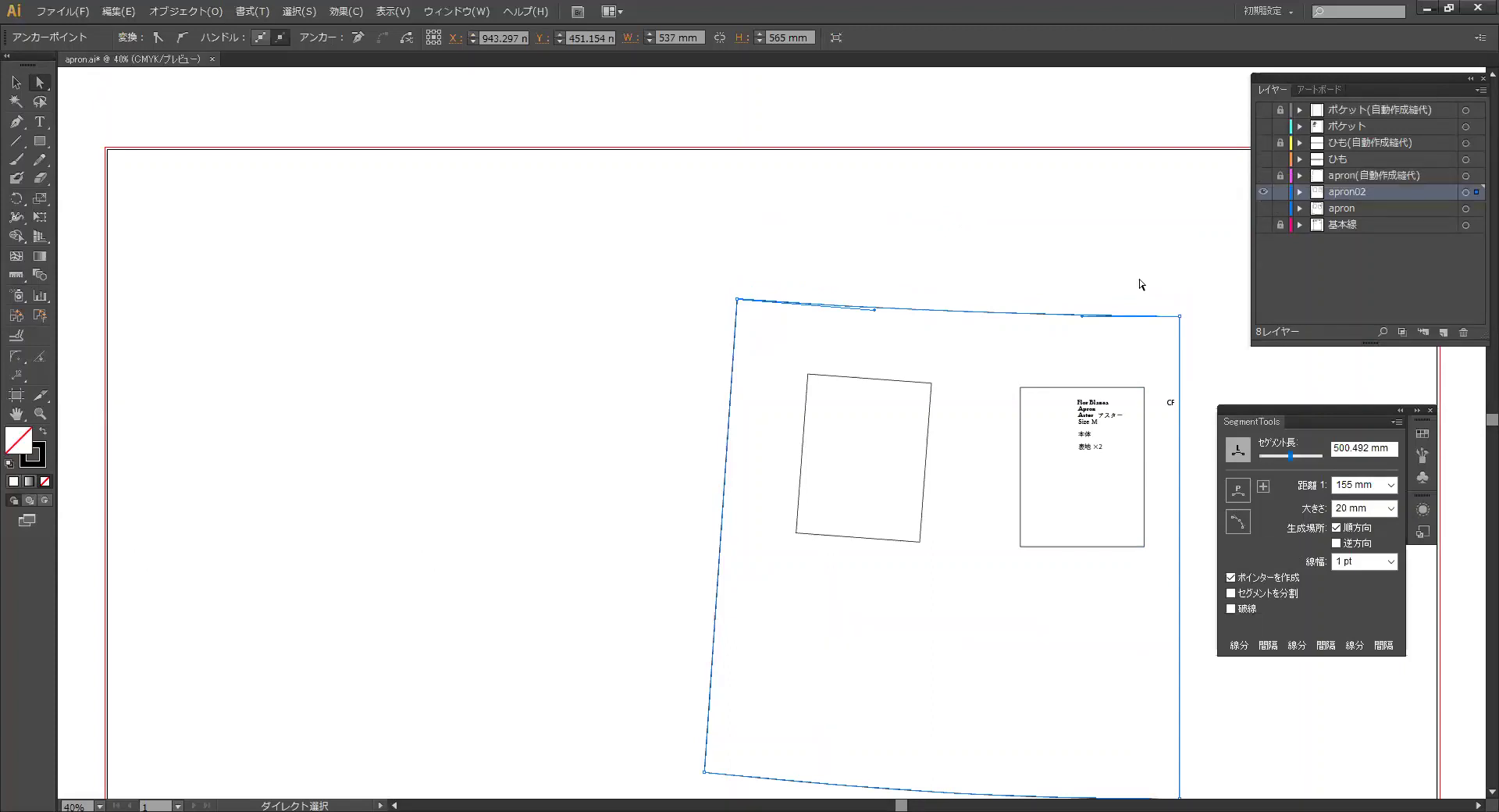
{"action": "left_click_drag", "start_coordinate": [944, 287], "coordinate": [977, 323]}
{"action": "left_click", "coordinate": [1263, 159]}
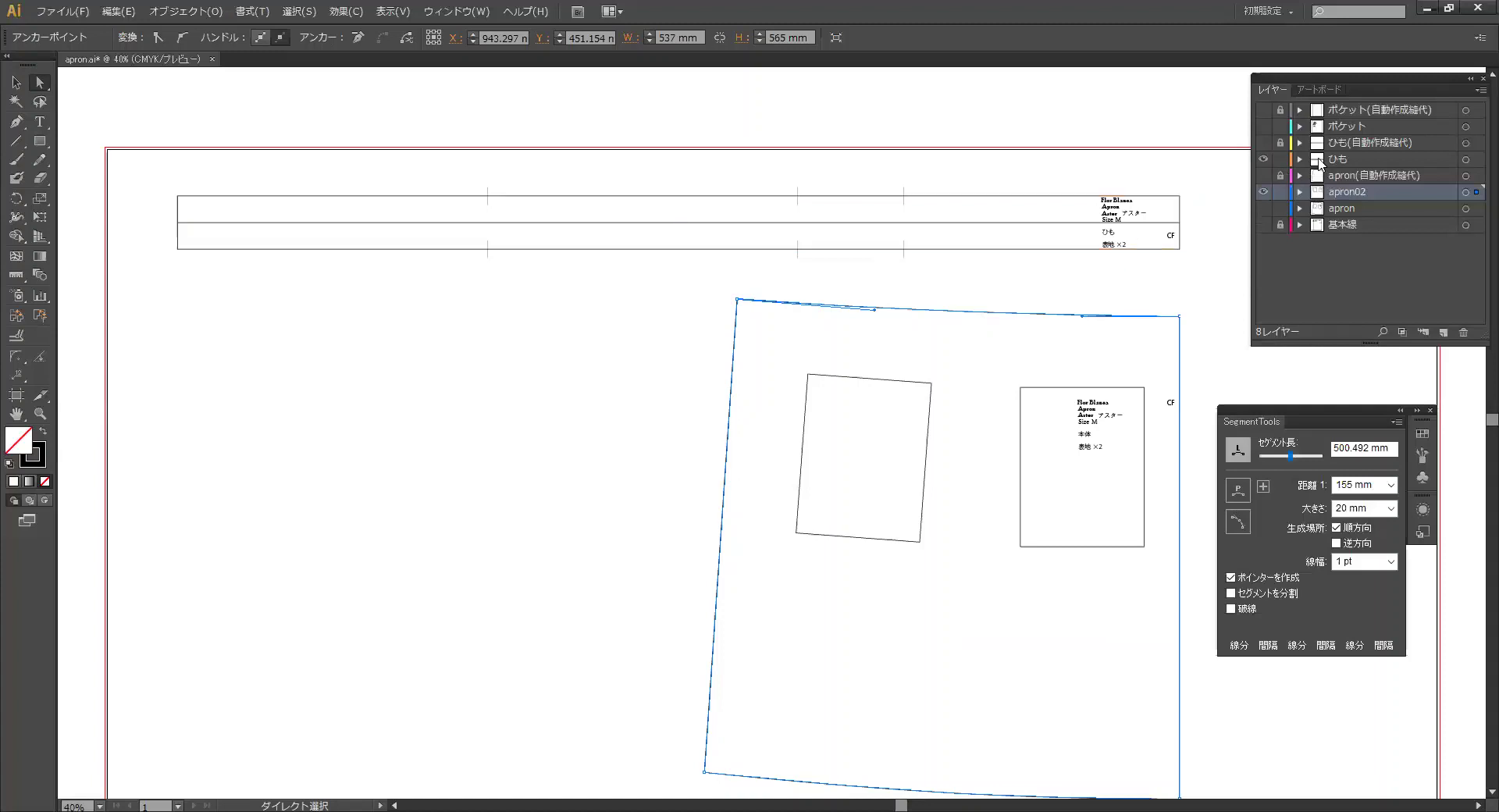
Step: Duplicate the ひも layer and rename the copy ひも02
{"action": "left_click", "coordinate": [1350, 159]}
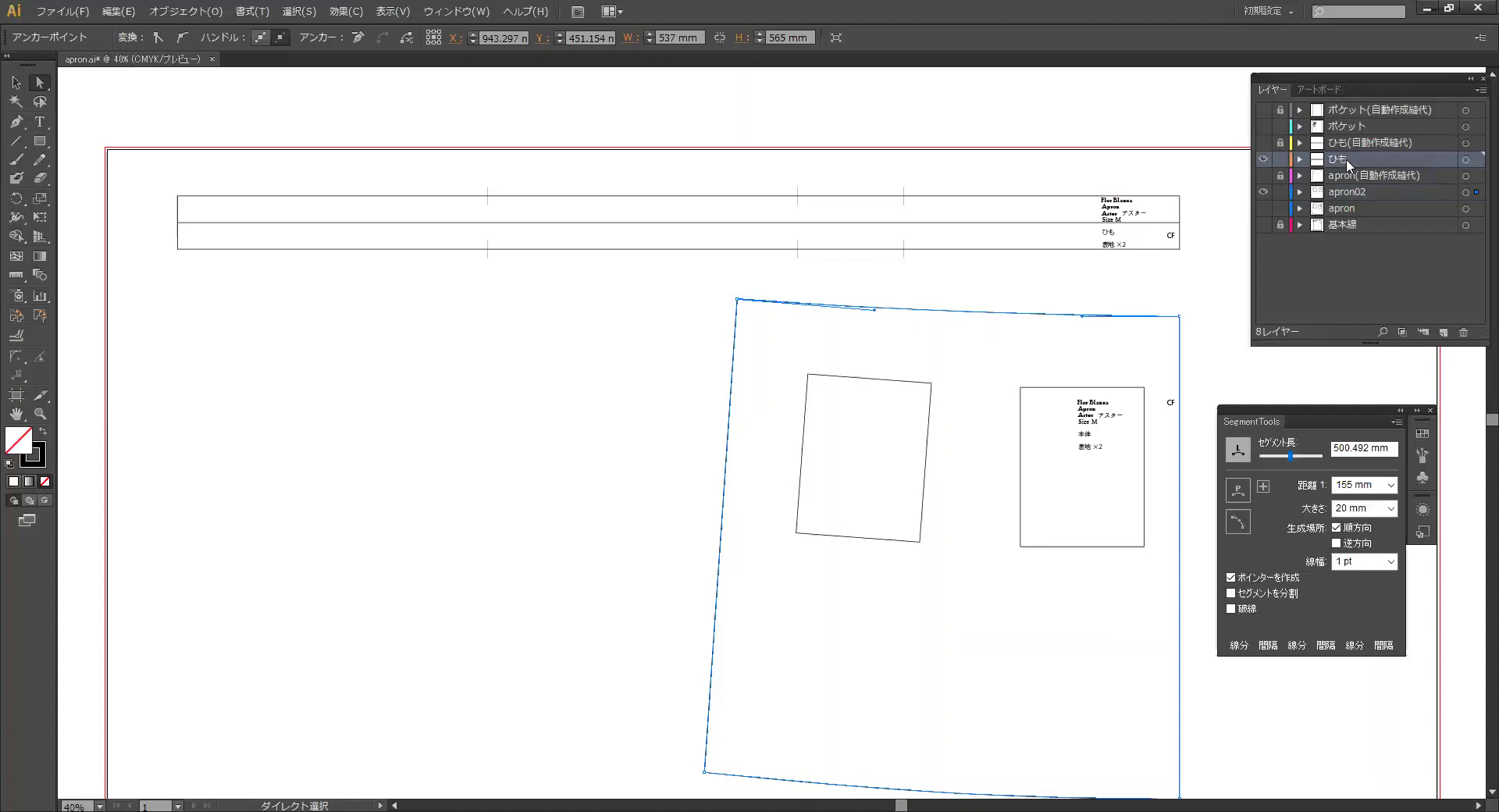
{"action": "left_click_drag", "start_coordinate": [1349, 162], "coordinate": [1444, 332]}
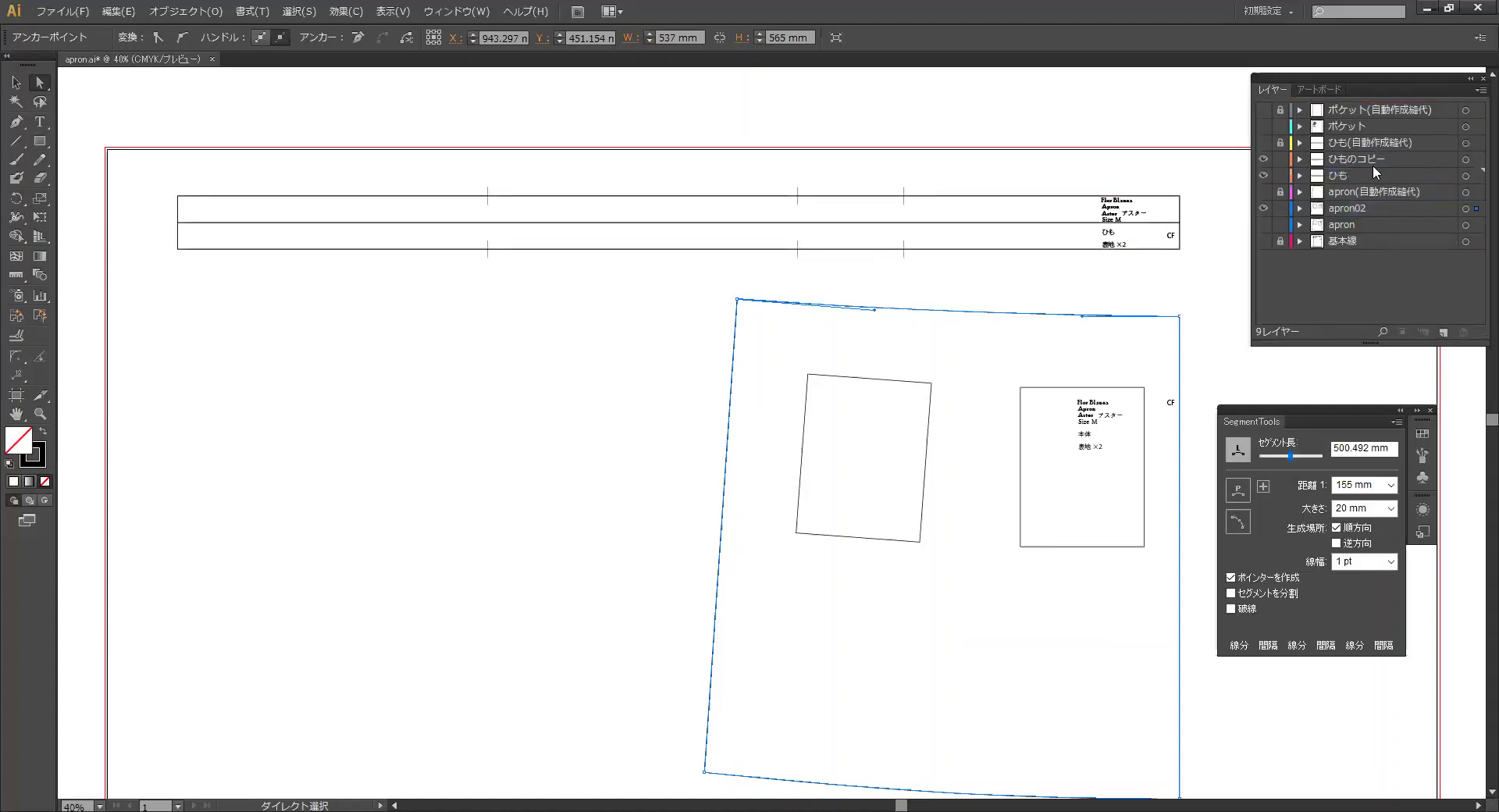
{"action": "left_click", "coordinate": [1352, 161]}
{"action": "double_click", "coordinate": [1352, 161]}
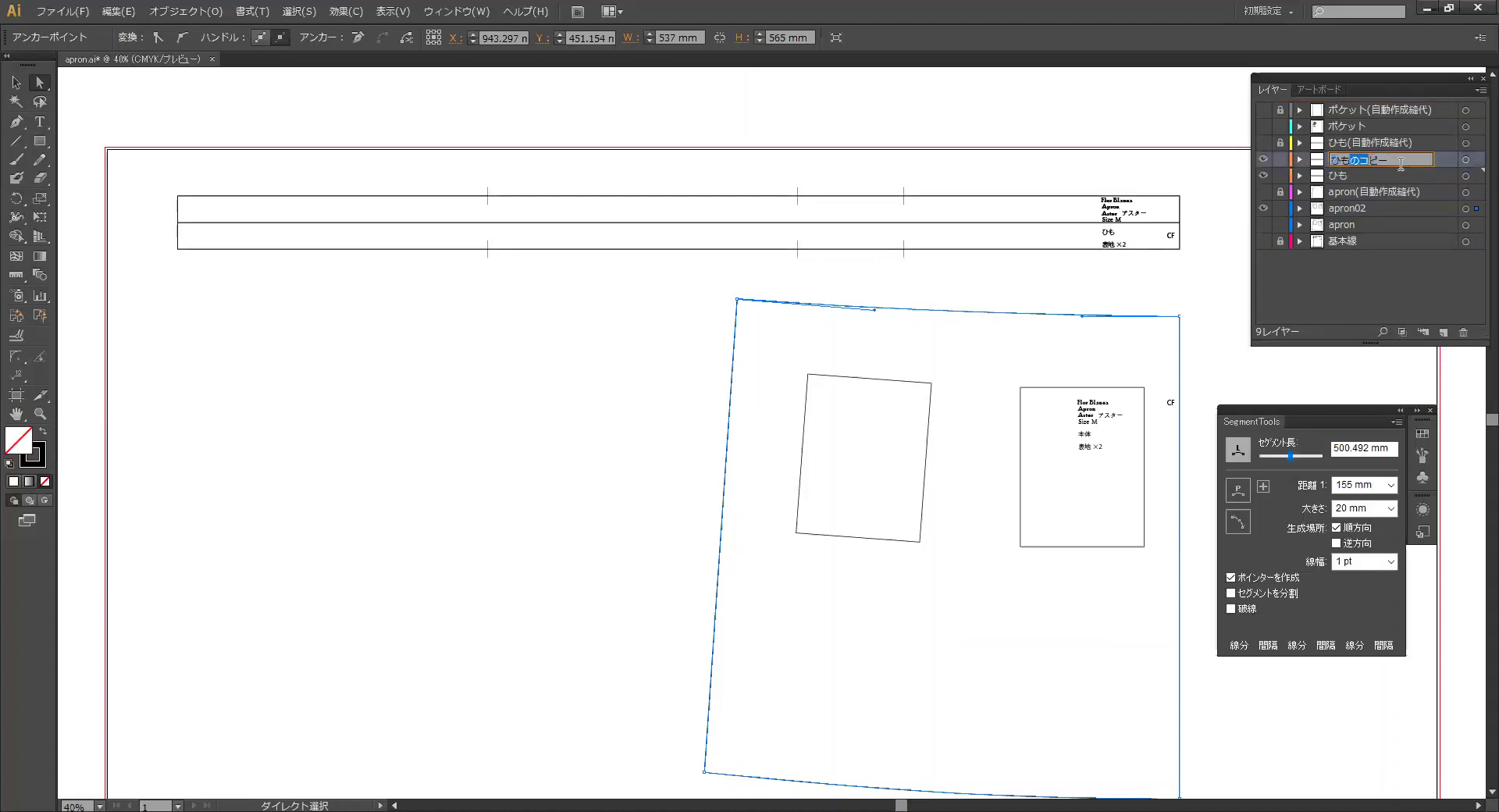
{"action": "type", "text": "02"}
{"action": "key", "text": "Return"}
Step: Move ひも02 and apron02 above their seam-allowance layers, hide ひも, and make ひも02 active
{"action": "left_click_drag", "start_coordinate": [1364, 162], "coordinate": [1368, 136]}
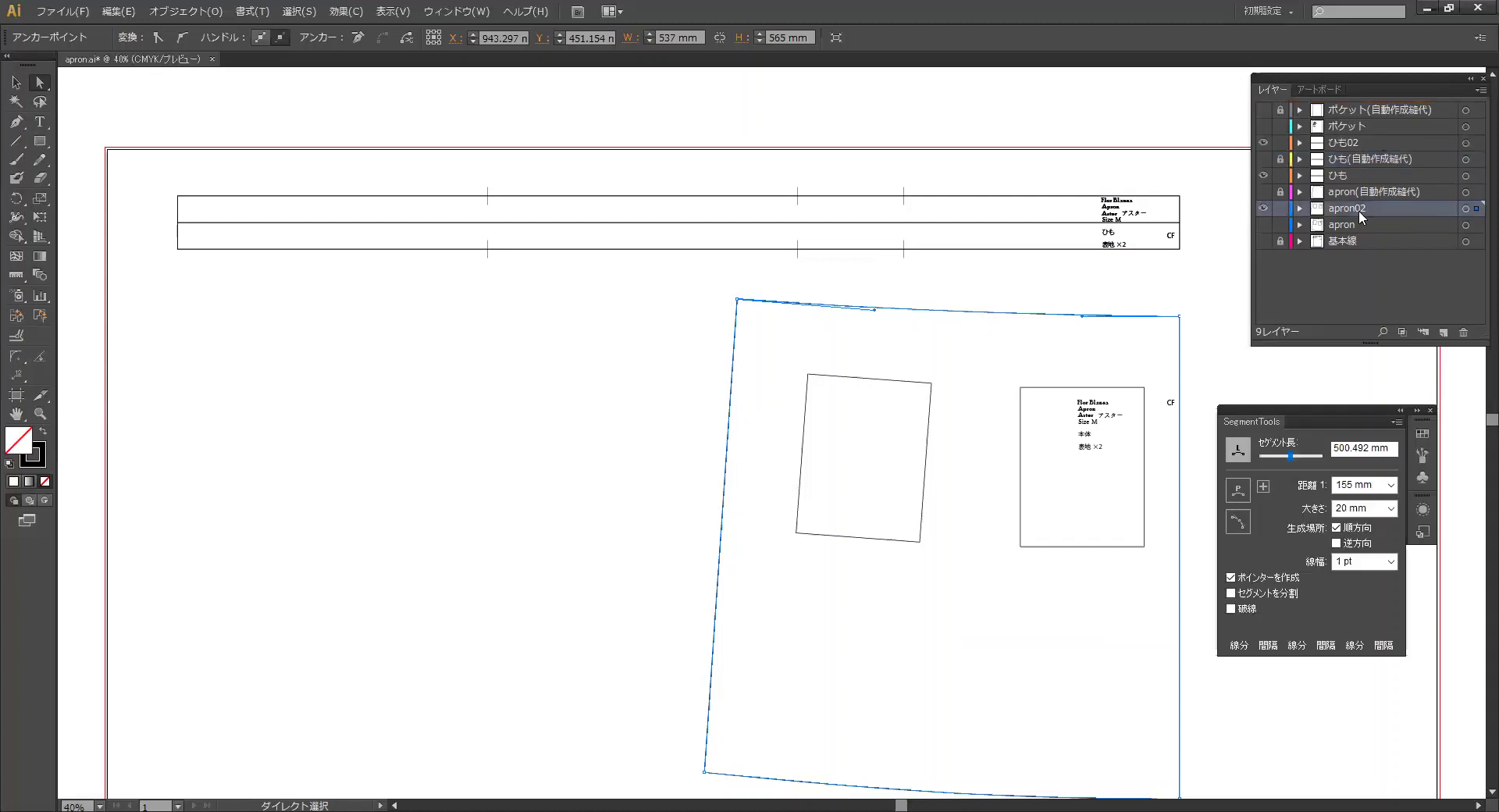
{"action": "left_click_drag", "start_coordinate": [1365, 193], "coordinate": [1366, 215]}
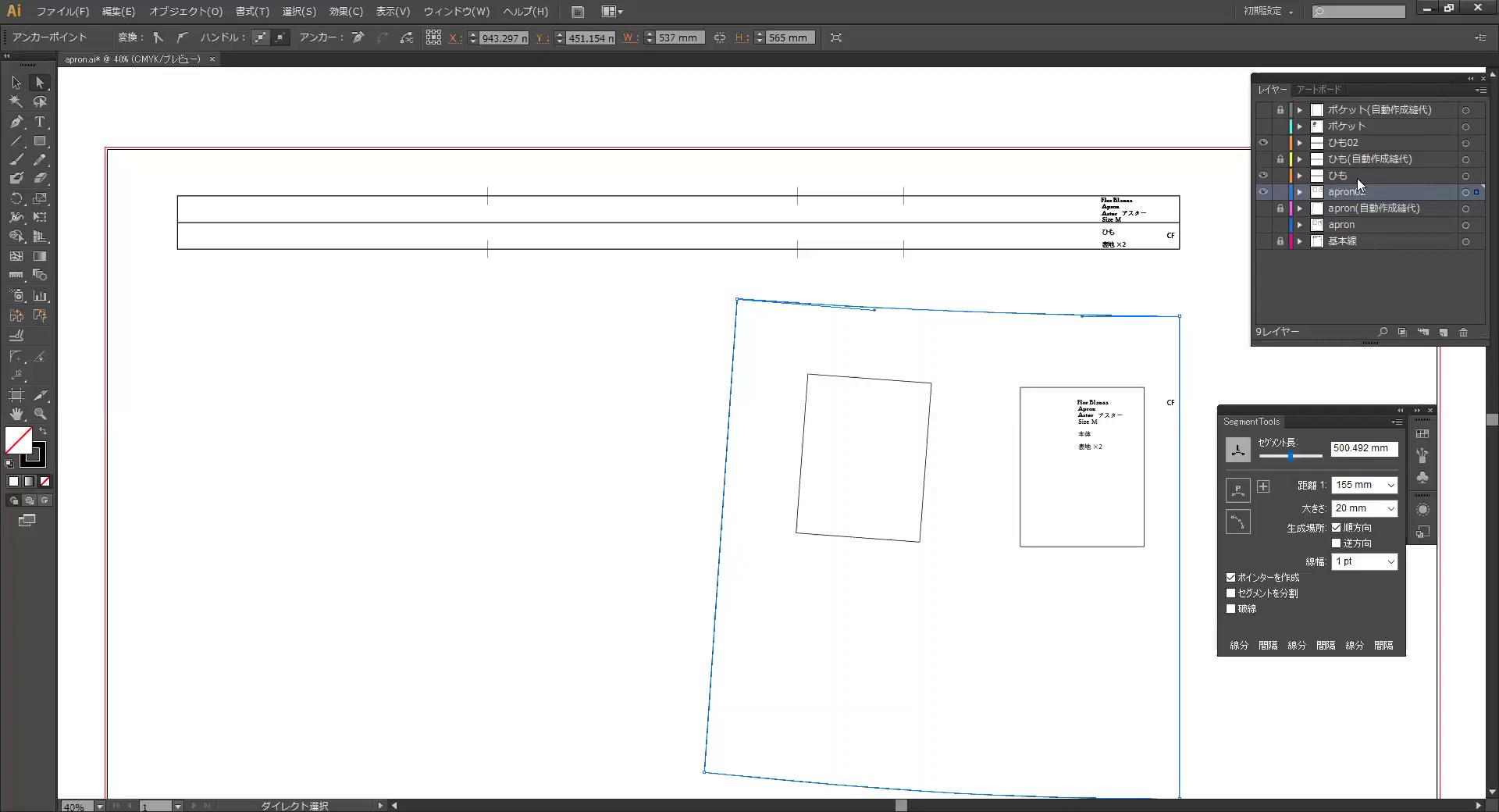
{"action": "left_click", "coordinate": [1263, 175]}
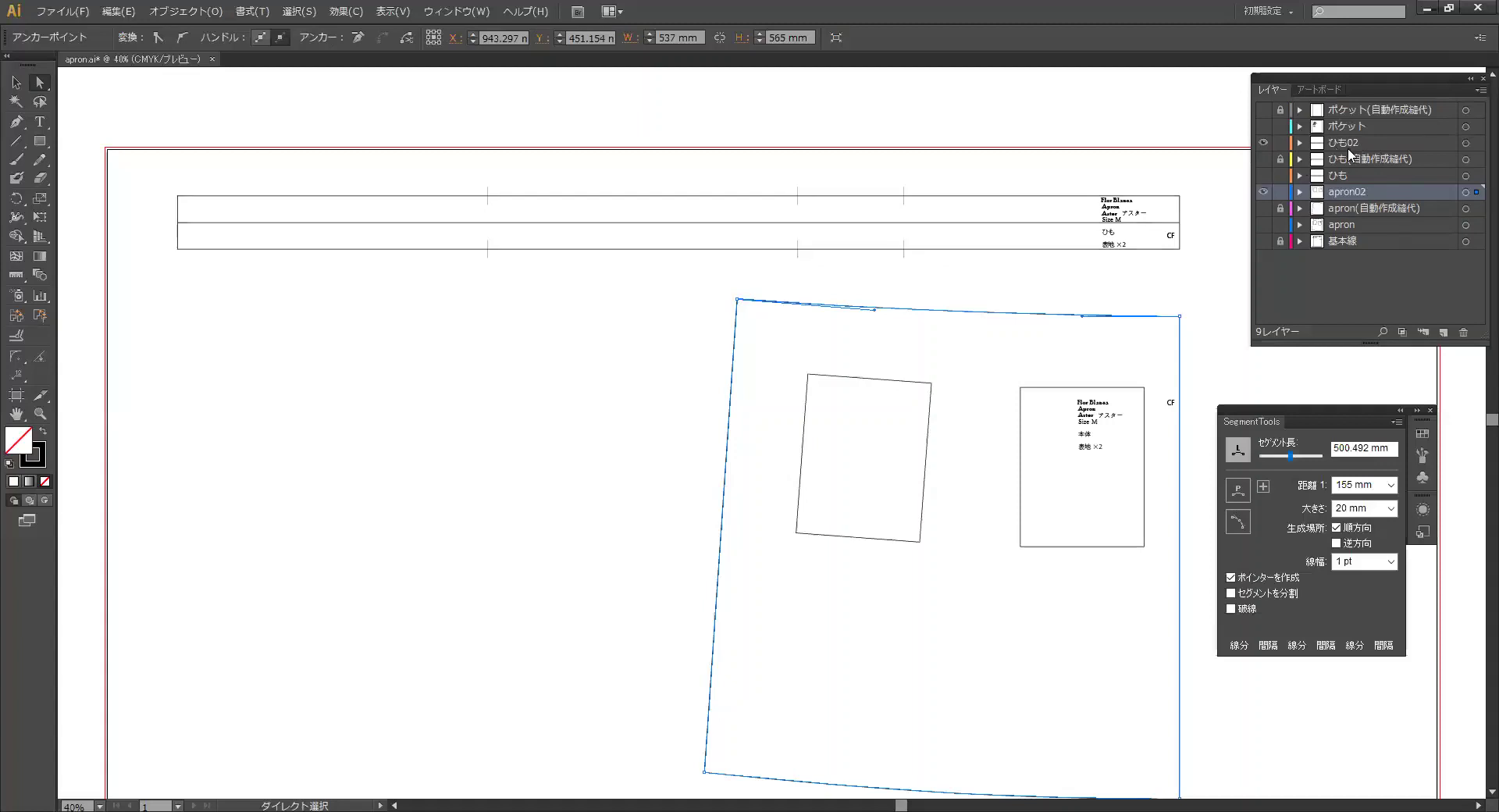
{"action": "left_click", "coordinate": [1348, 148]}
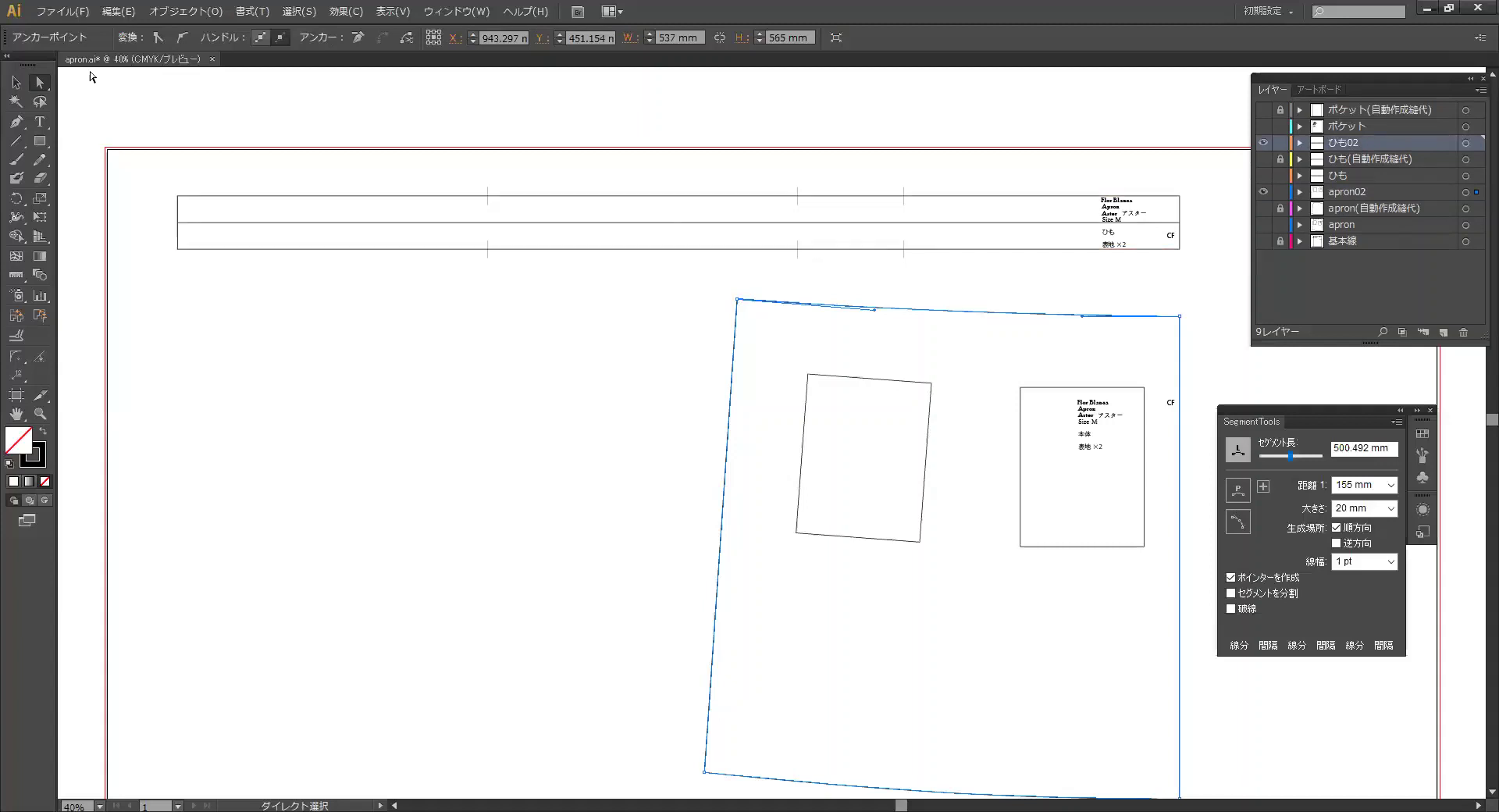
Step: Move the strap's right-end anchors 68 mm right, lengthening it from 1132 to 1200 mm
{"action": "left_click_drag", "start_coordinate": [1158, 173], "coordinate": [1199, 278]}
{"action": "left_click", "coordinate": [1065, 295]}
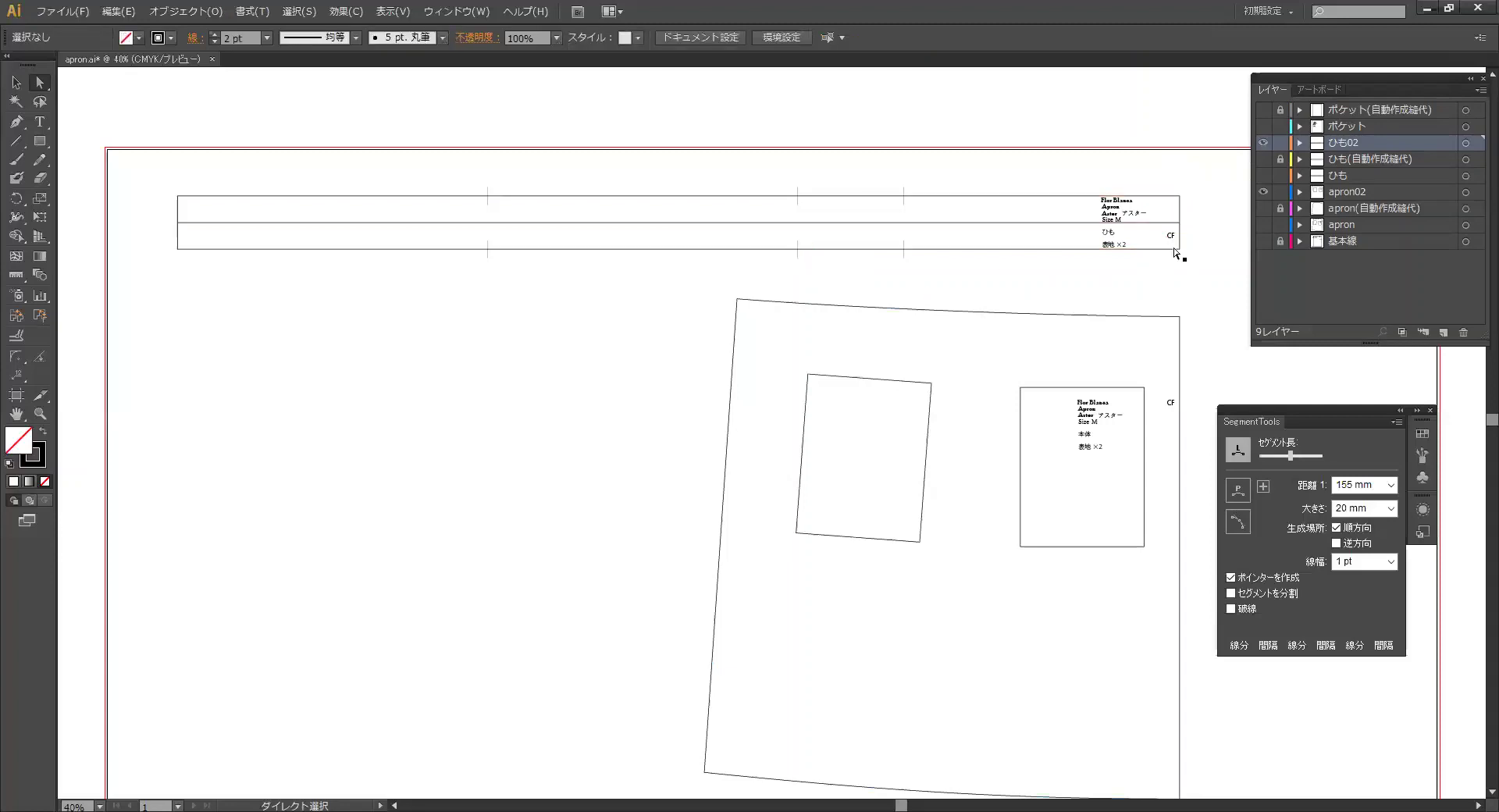
{"action": "left_click", "coordinate": [999, 311]}
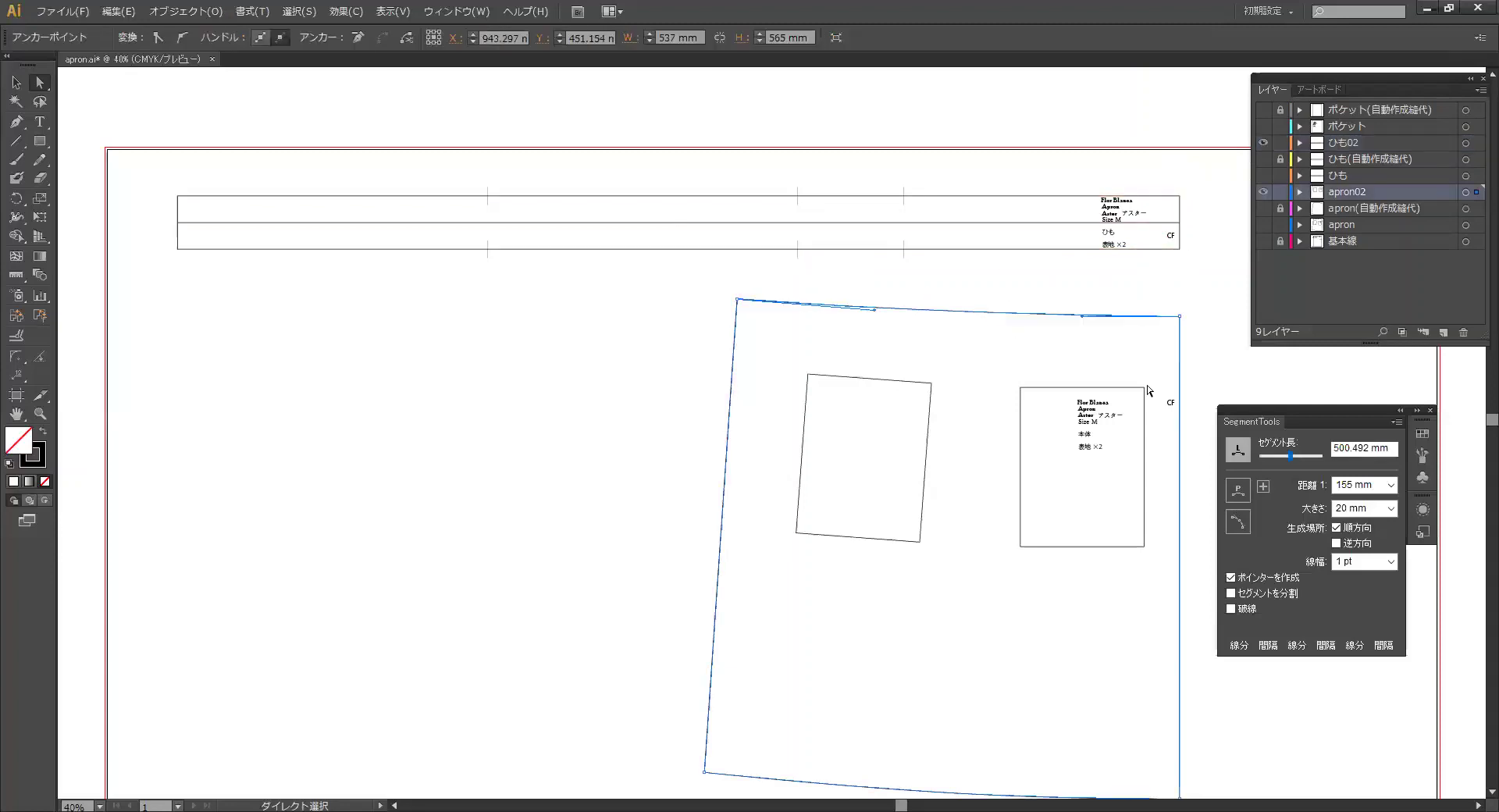
{"action": "left_click", "coordinate": [1188, 280]}
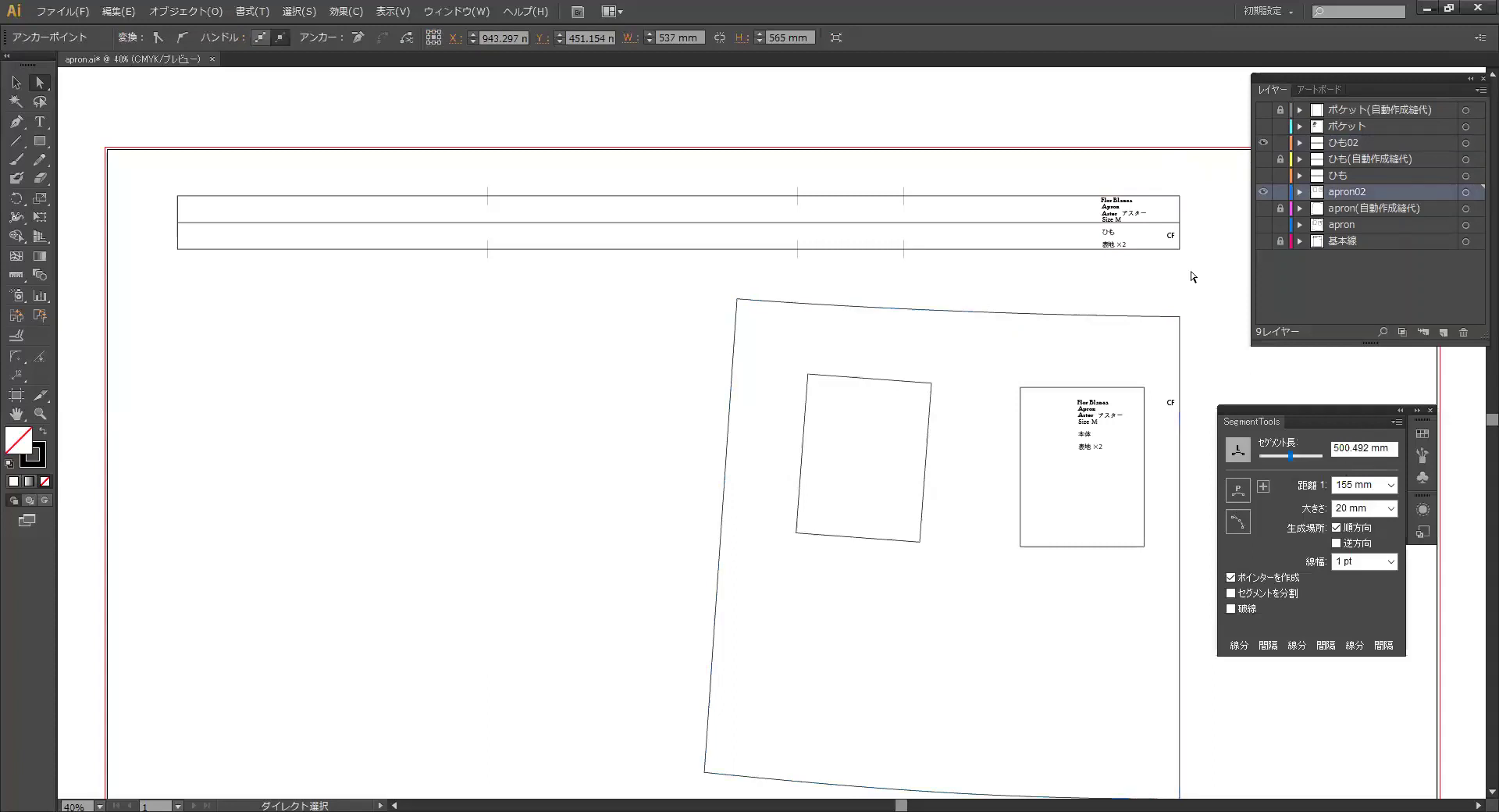
{"action": "left_click_drag", "start_coordinate": [1197, 270], "coordinate": [1160, 180]}
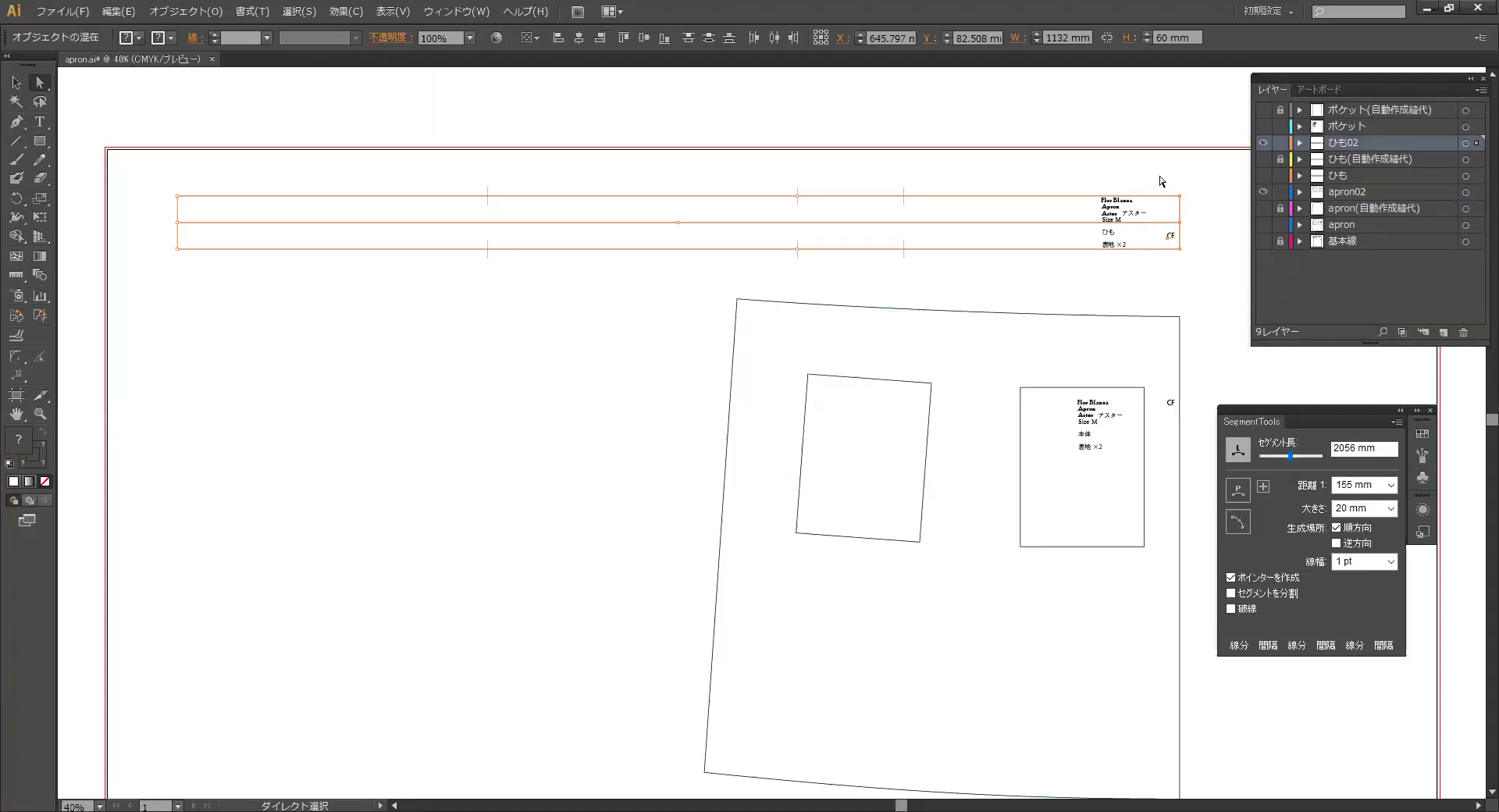
{"action": "key", "text": "Return"}
{"action": "type", "text": "68"}
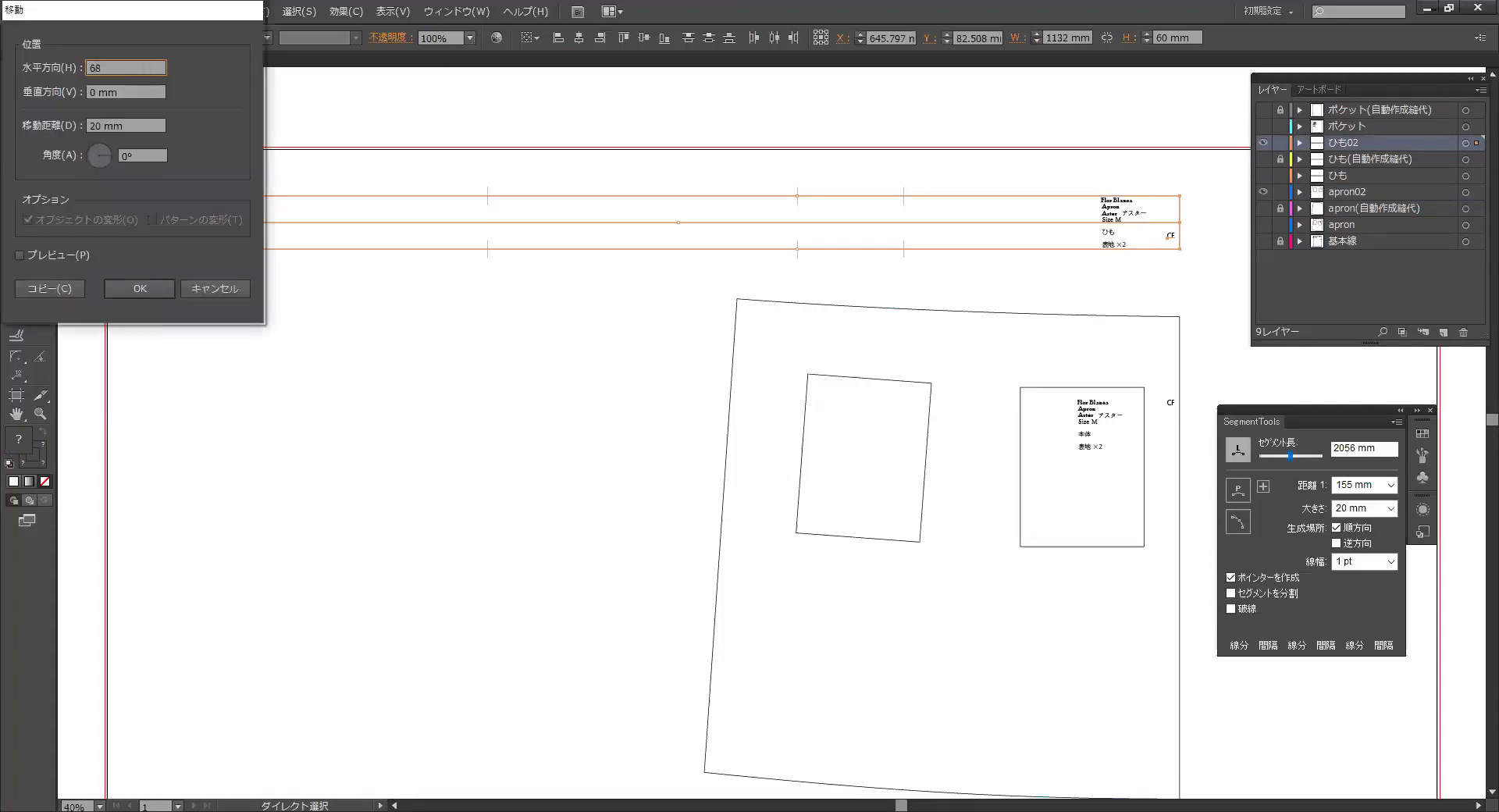
{"action": "key", "text": "Return"}
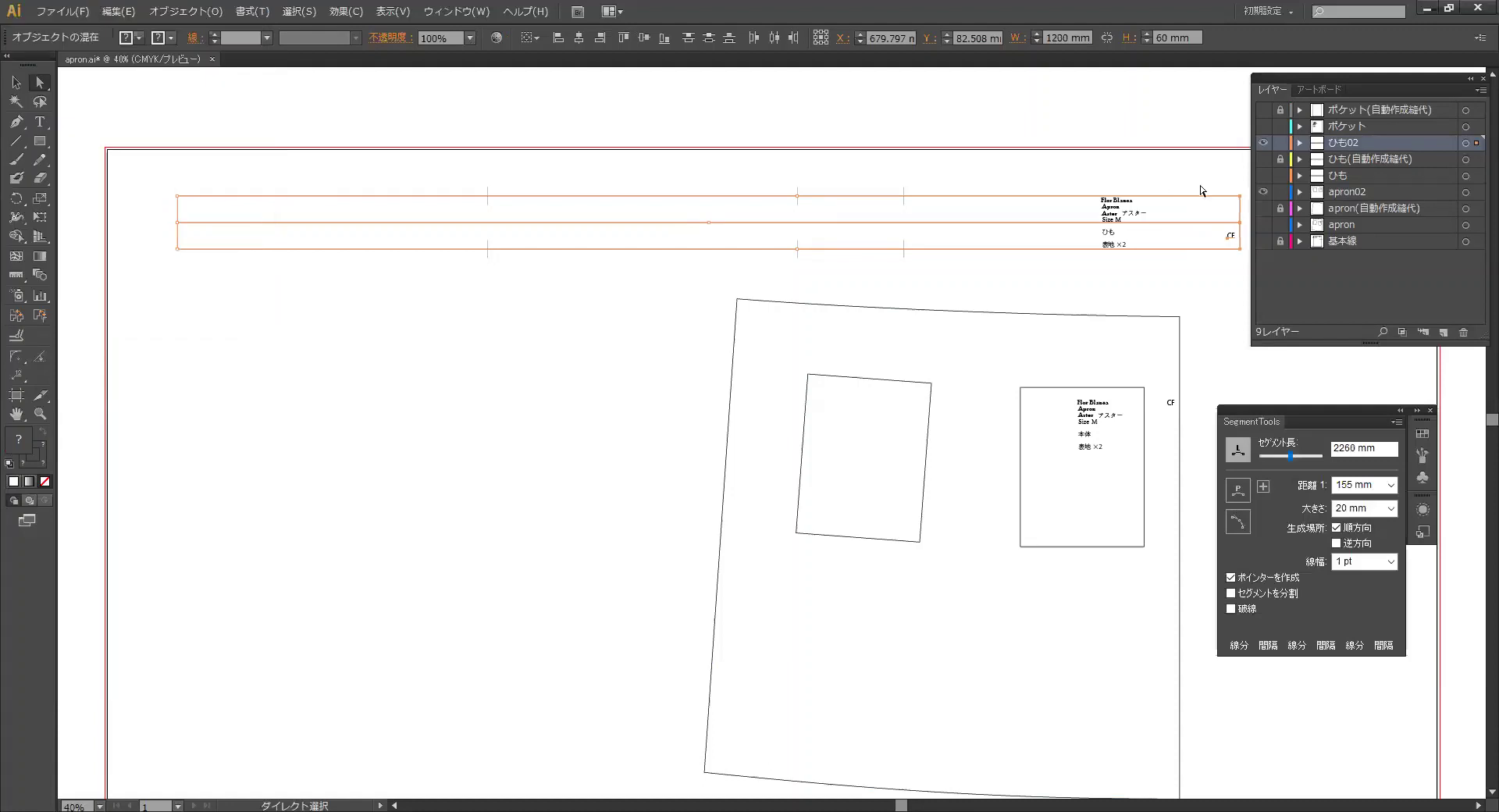
{"action": "left_click", "coordinate": [1124, 279]}
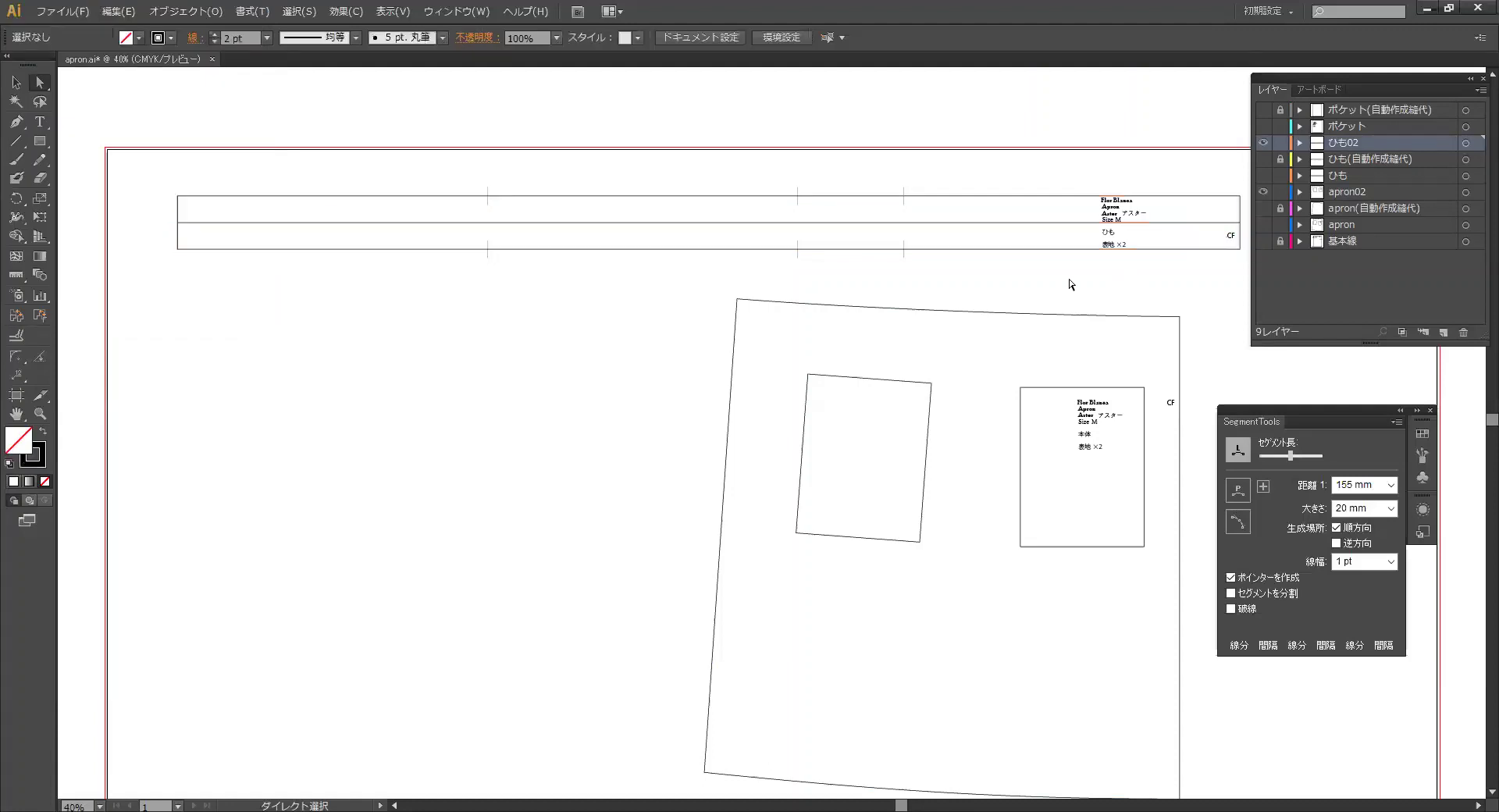
{"action": "left_click", "coordinate": [1014, 253]}
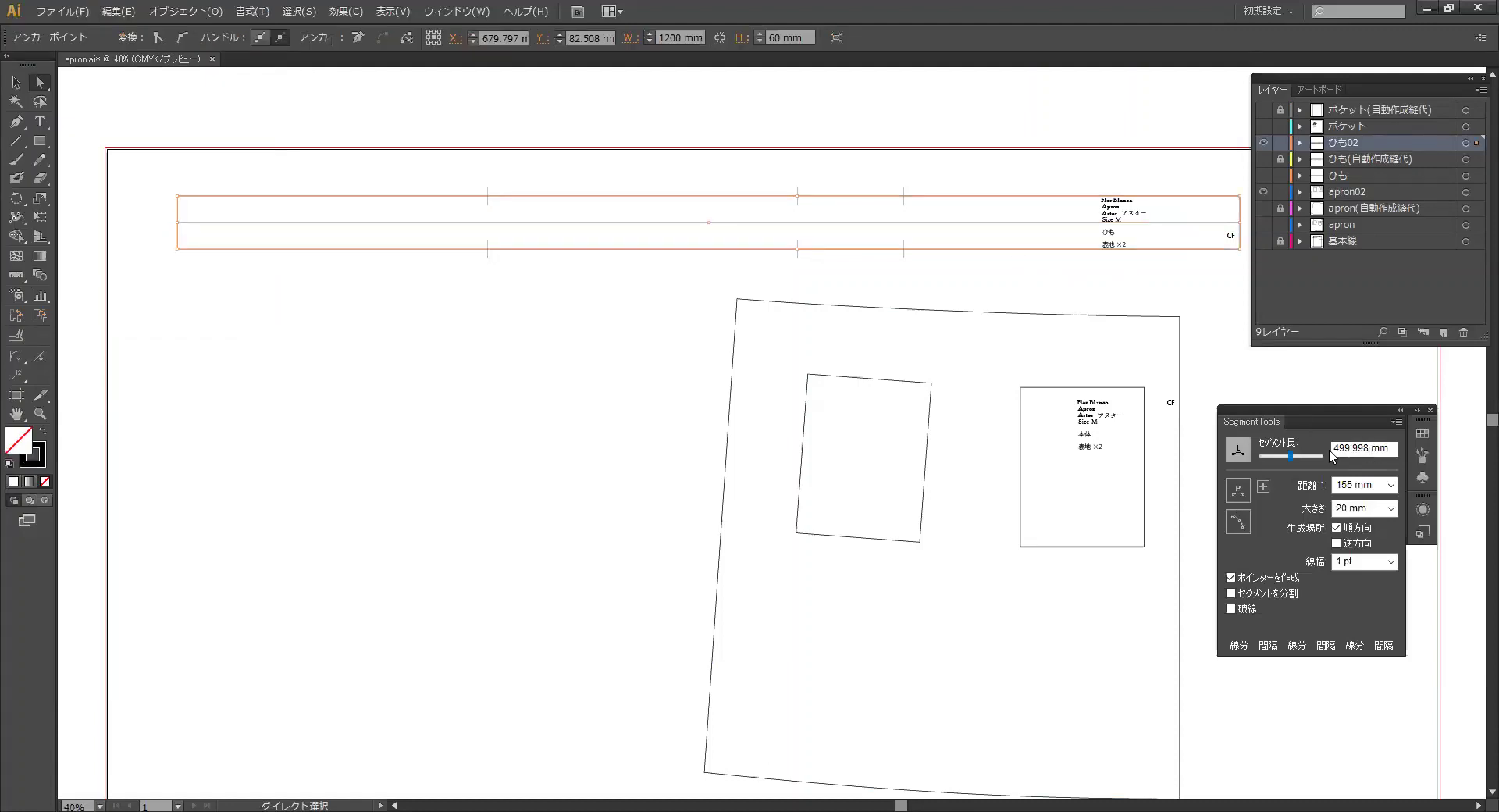
{"action": "left_click", "coordinate": [1103, 287]}
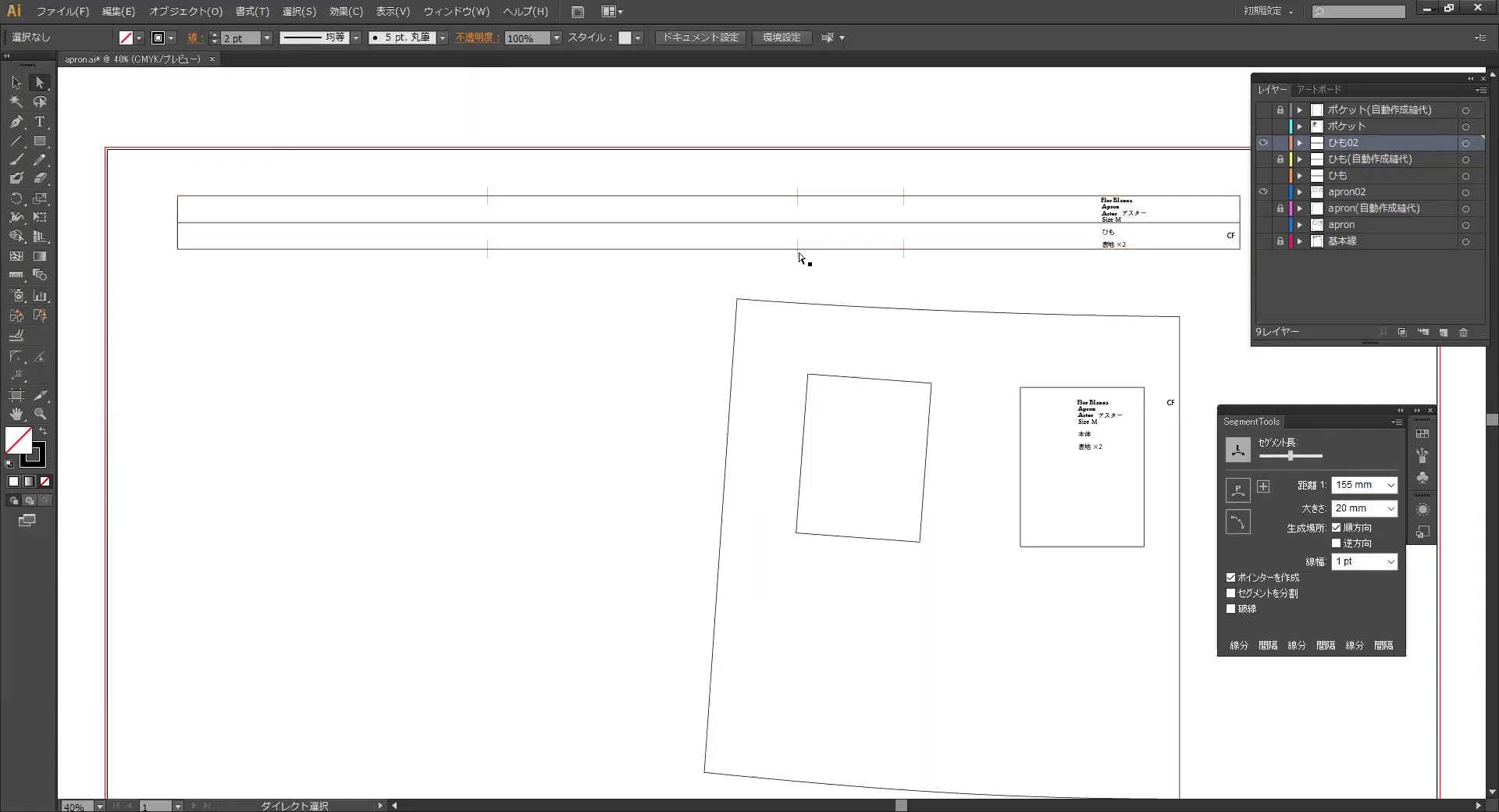
Step: Move the strap label text to the strap's new right end
{"action": "left_click", "coordinate": [16, 82]}
{"action": "left_click_drag", "start_coordinate": [1097, 217], "coordinate": [1176, 216]}
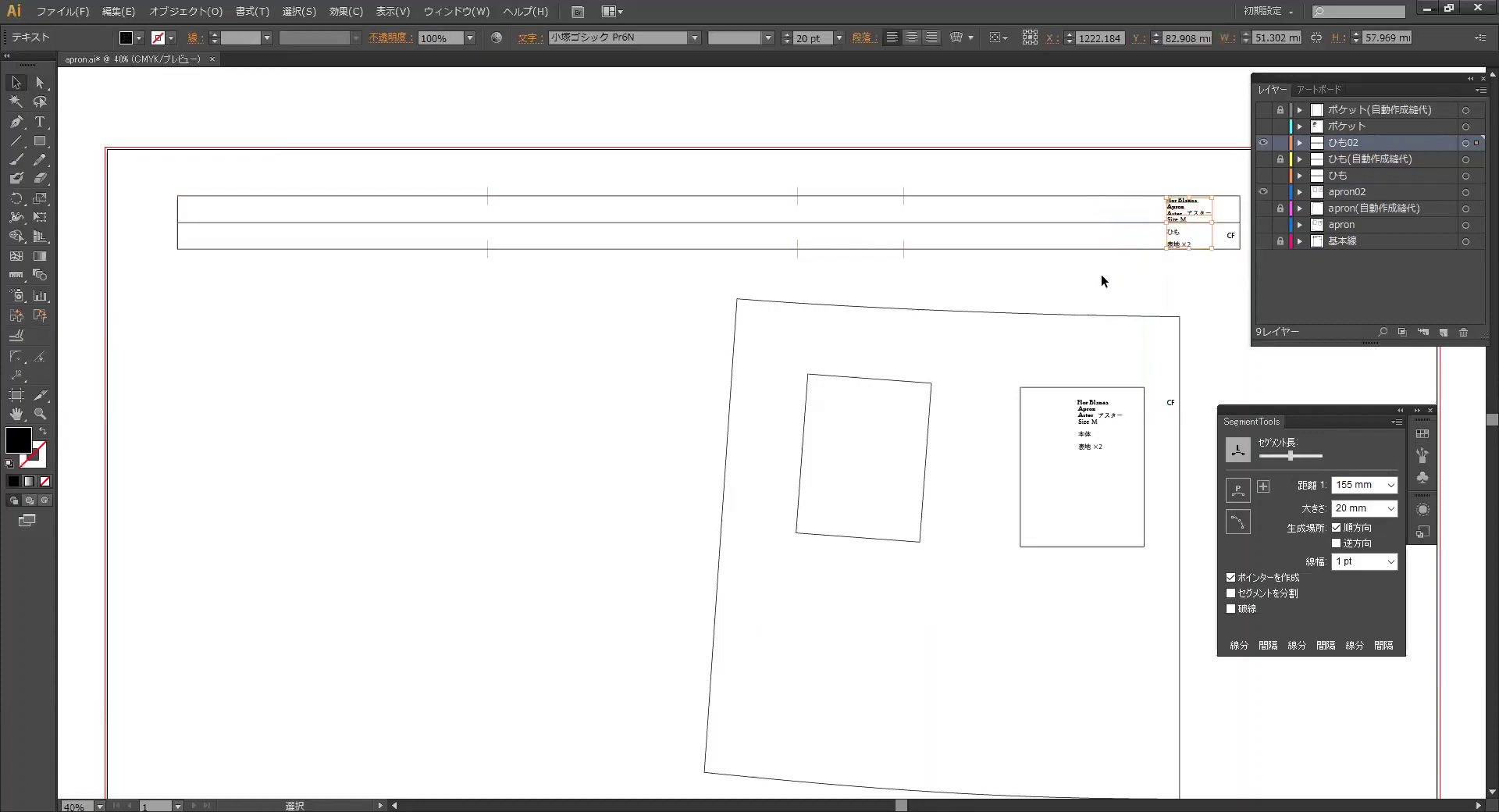
{"action": "left_click", "coordinate": [1101, 275]}
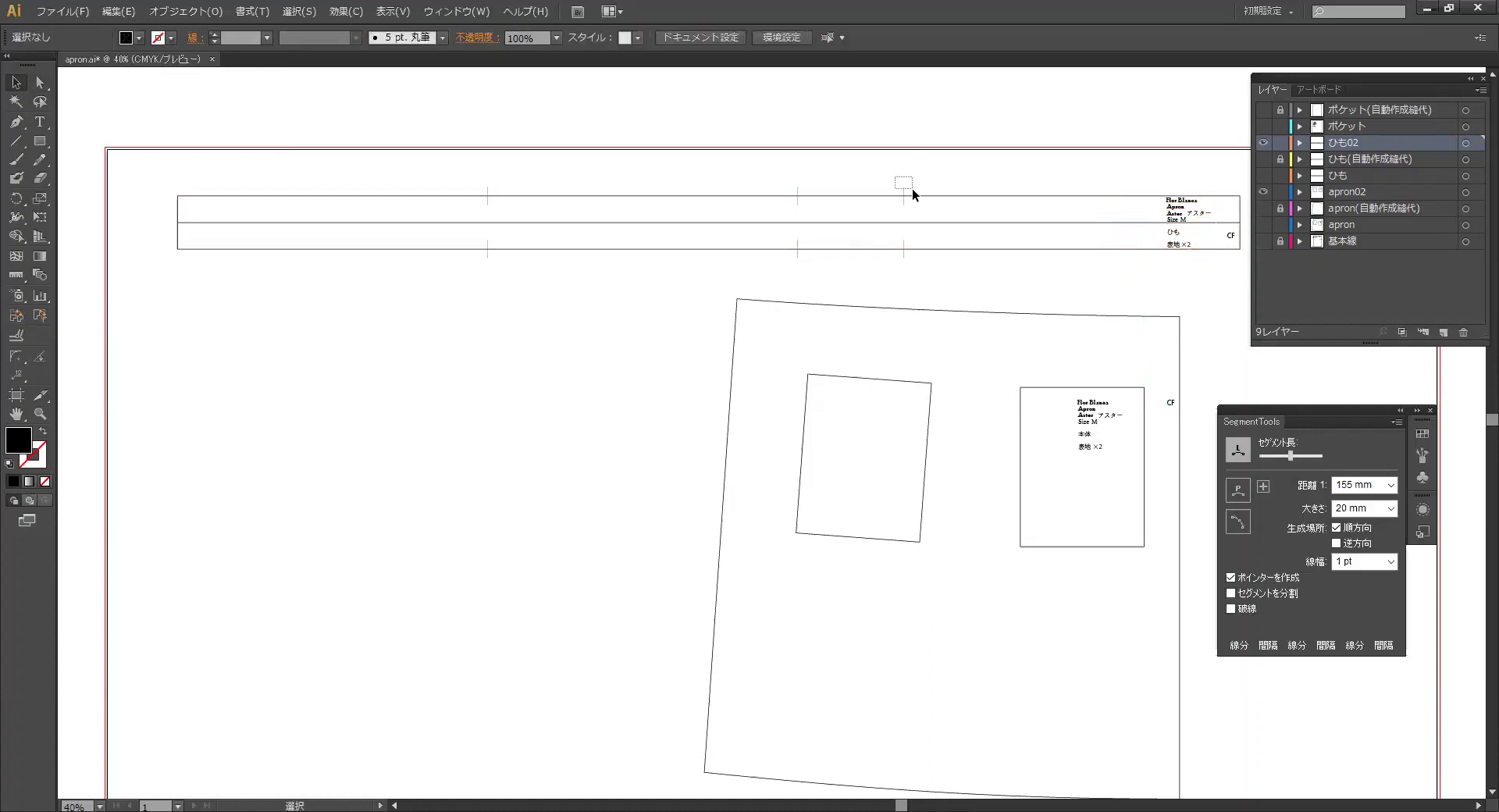
Step: Delete the short tick marks above and below the strap, then select the apron02 outline
{"action": "left_click_drag", "start_coordinate": [912, 189], "coordinate": [912, 190]}
{"action": "key", "text": "Delete"}
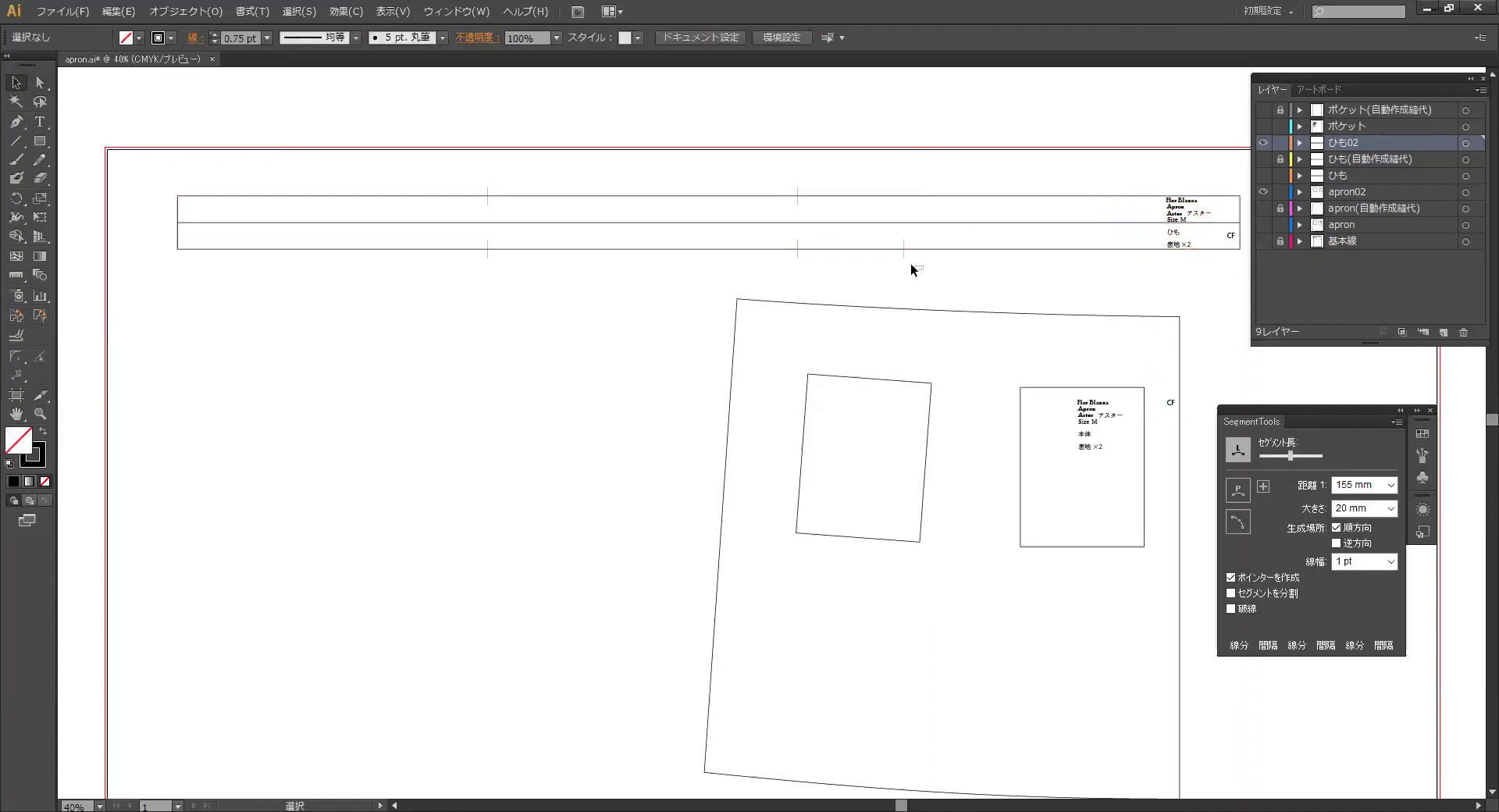
{"action": "left_click", "coordinate": [902, 250]}
{"action": "key", "text": "Delete"}
{"action": "left_click", "coordinate": [41, 81]}
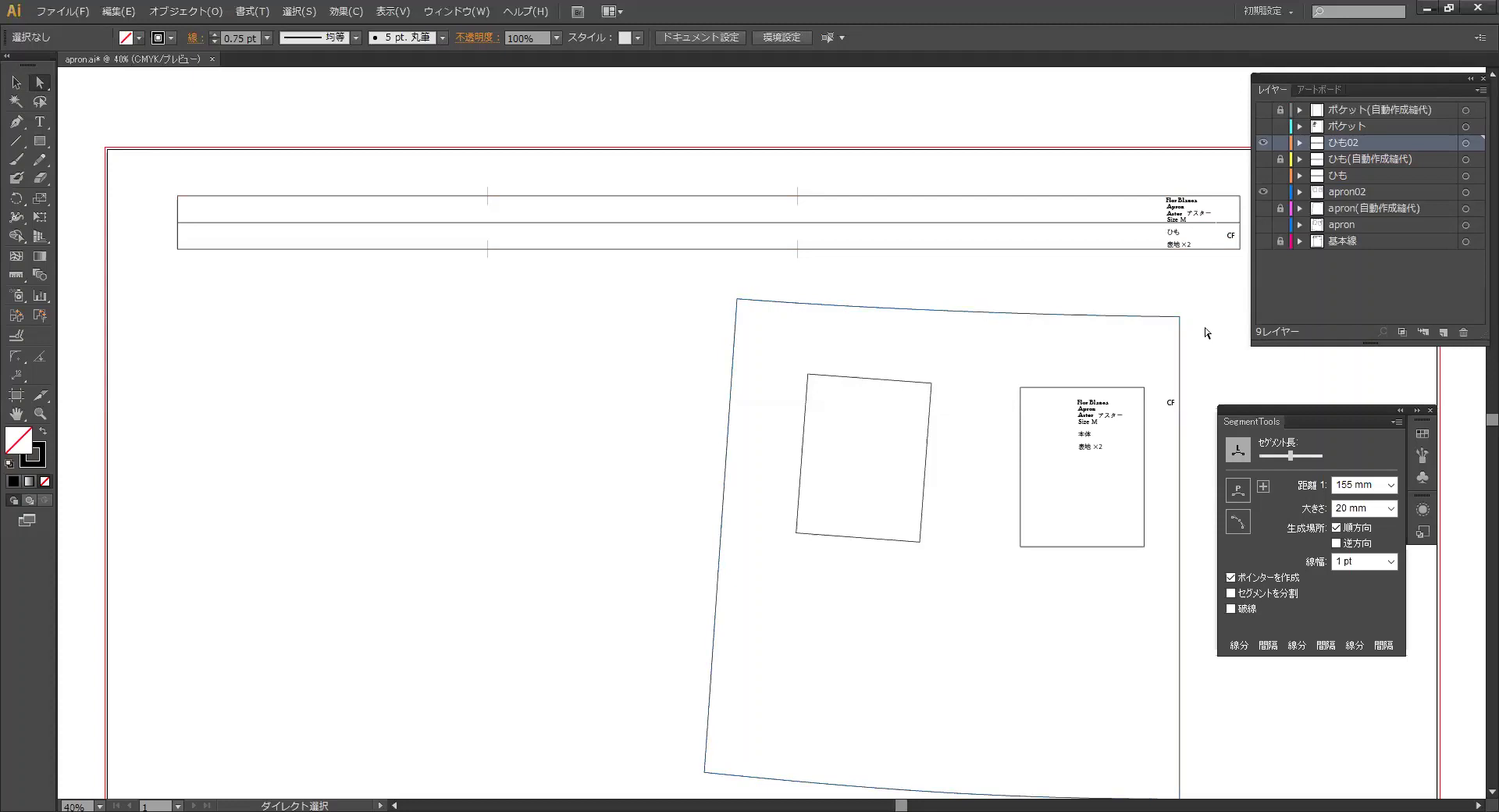
{"action": "left_click_drag", "start_coordinate": [1167, 303], "coordinate": [1194, 331]}
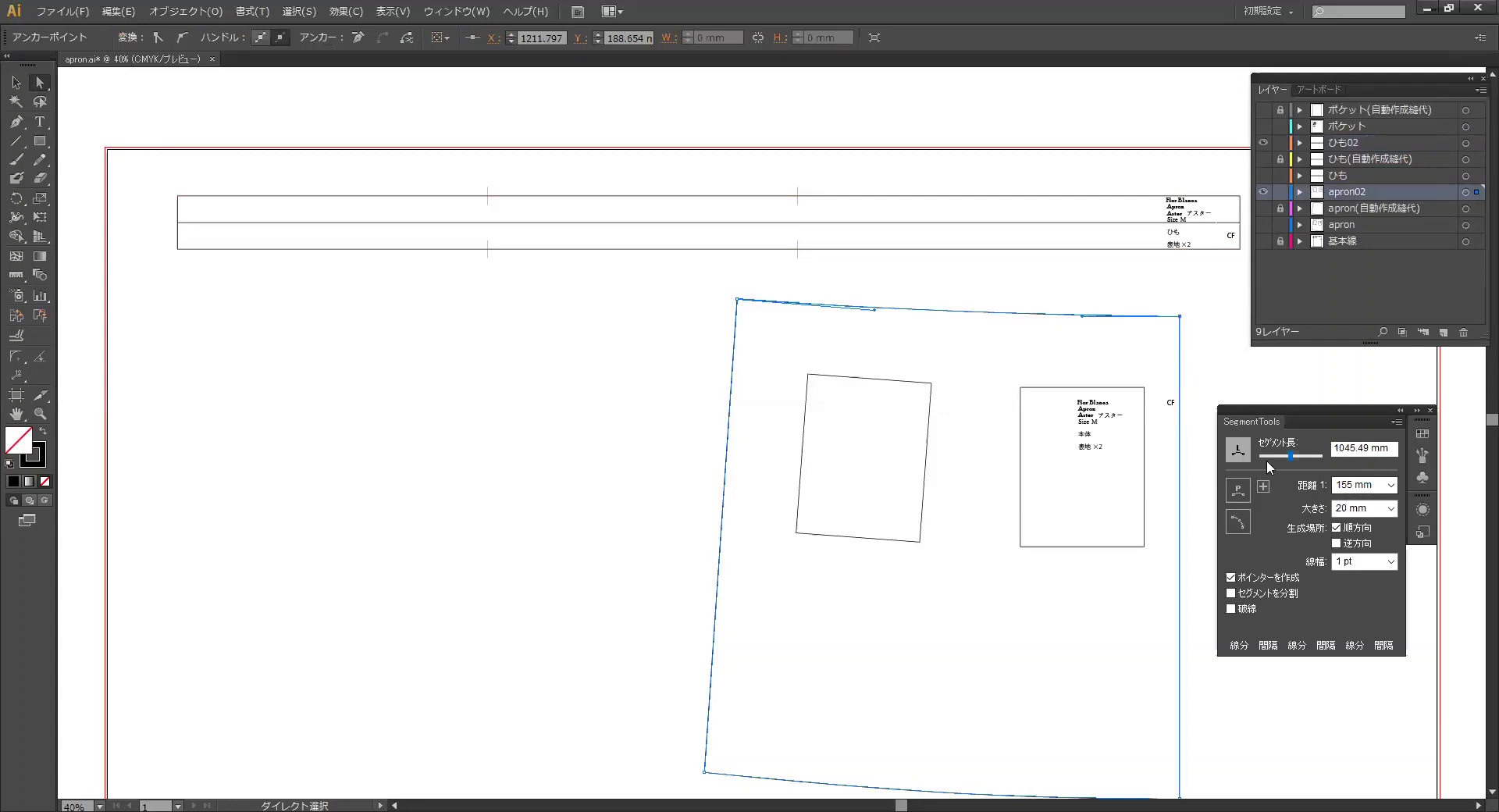
Step: With reversed direction and 1 pt weight, place a 20 mm notch on apron02's top edge
{"action": "left_click", "coordinate": [1337, 544]}
{"action": "left_click", "coordinate": [1391, 563]}
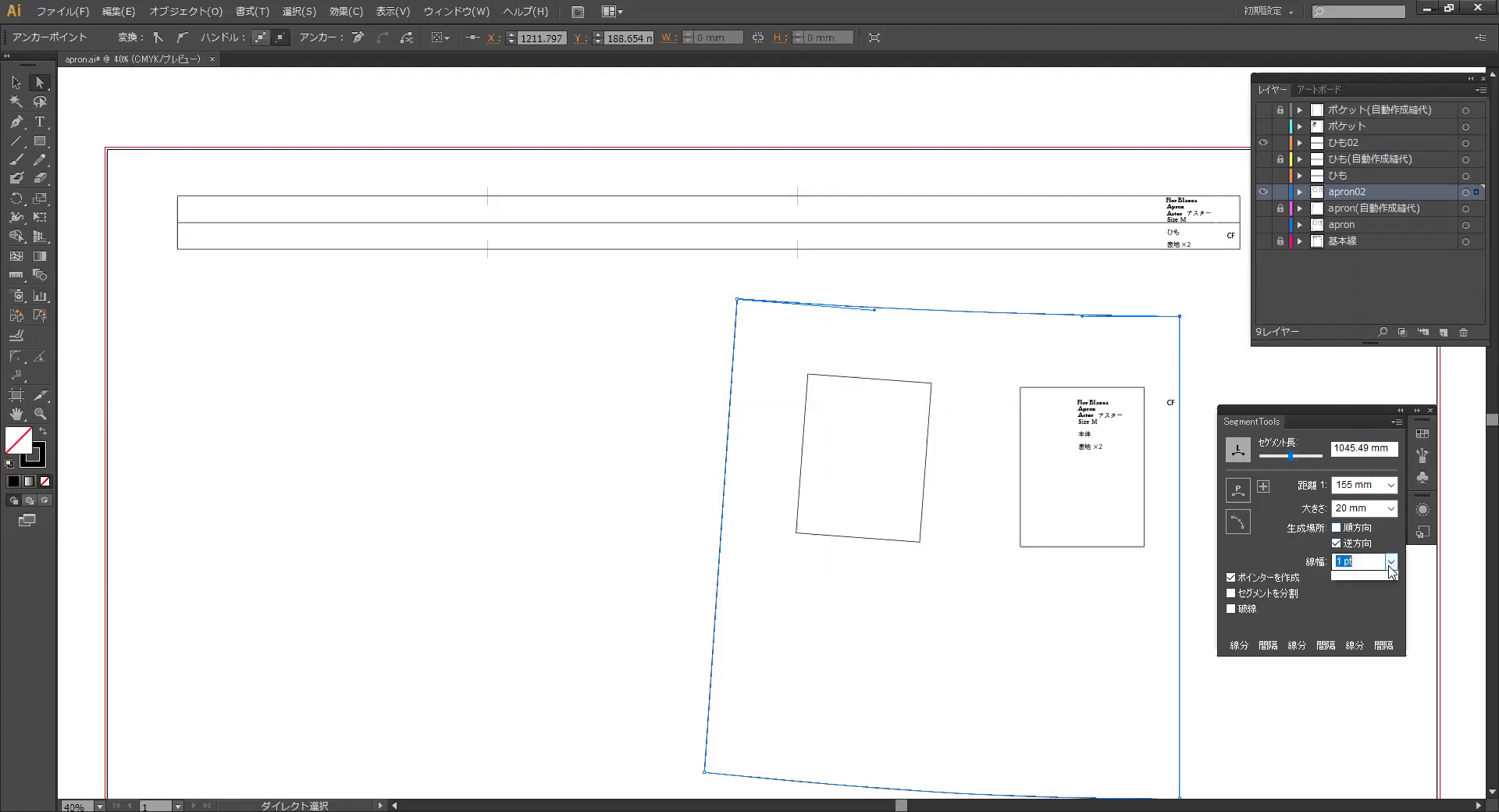
{"action": "left_click", "coordinate": [1390, 563]}
{"action": "left_click", "coordinate": [1237, 523]}
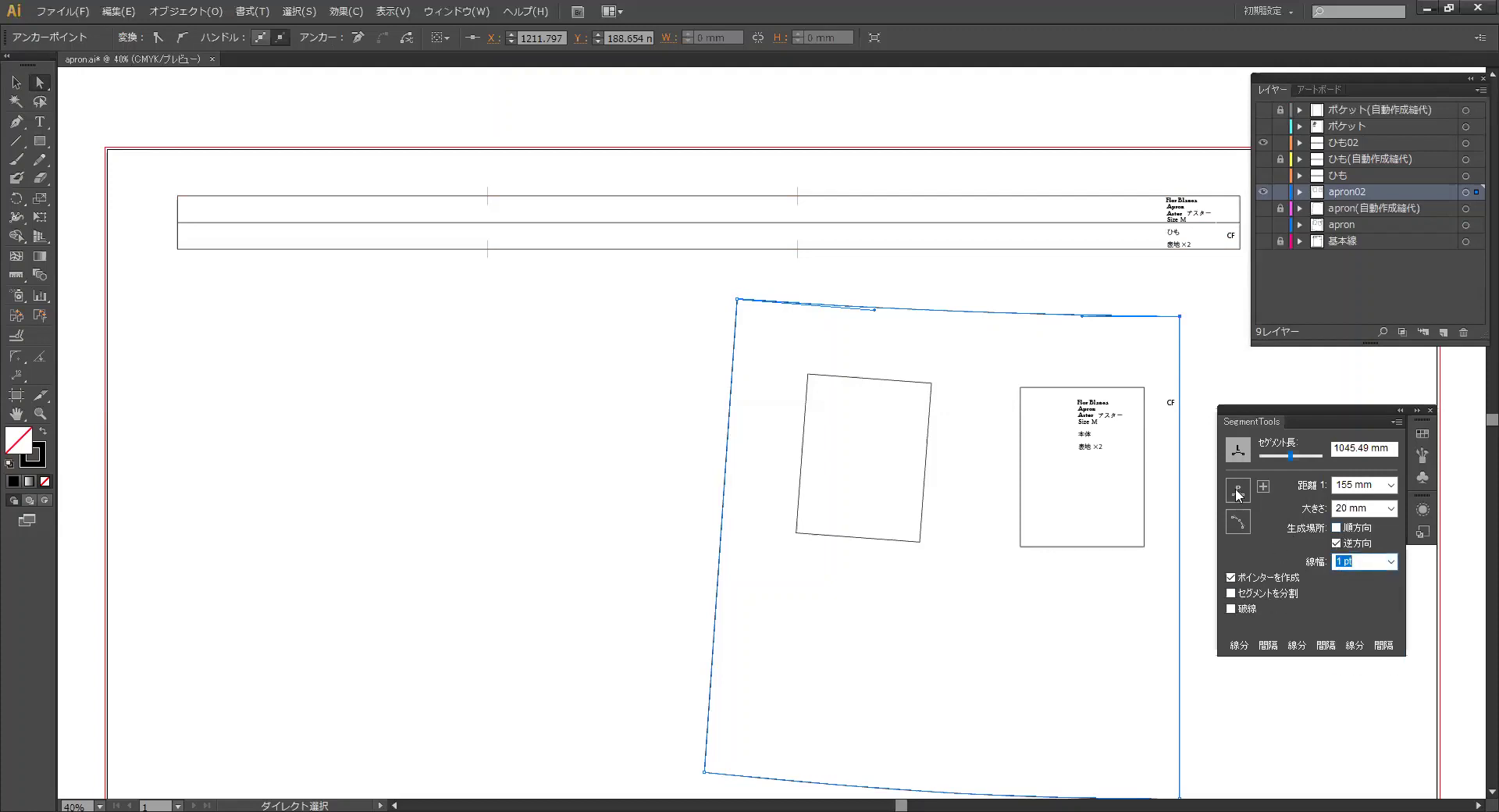
{"action": "left_click", "coordinate": [1161, 288]}
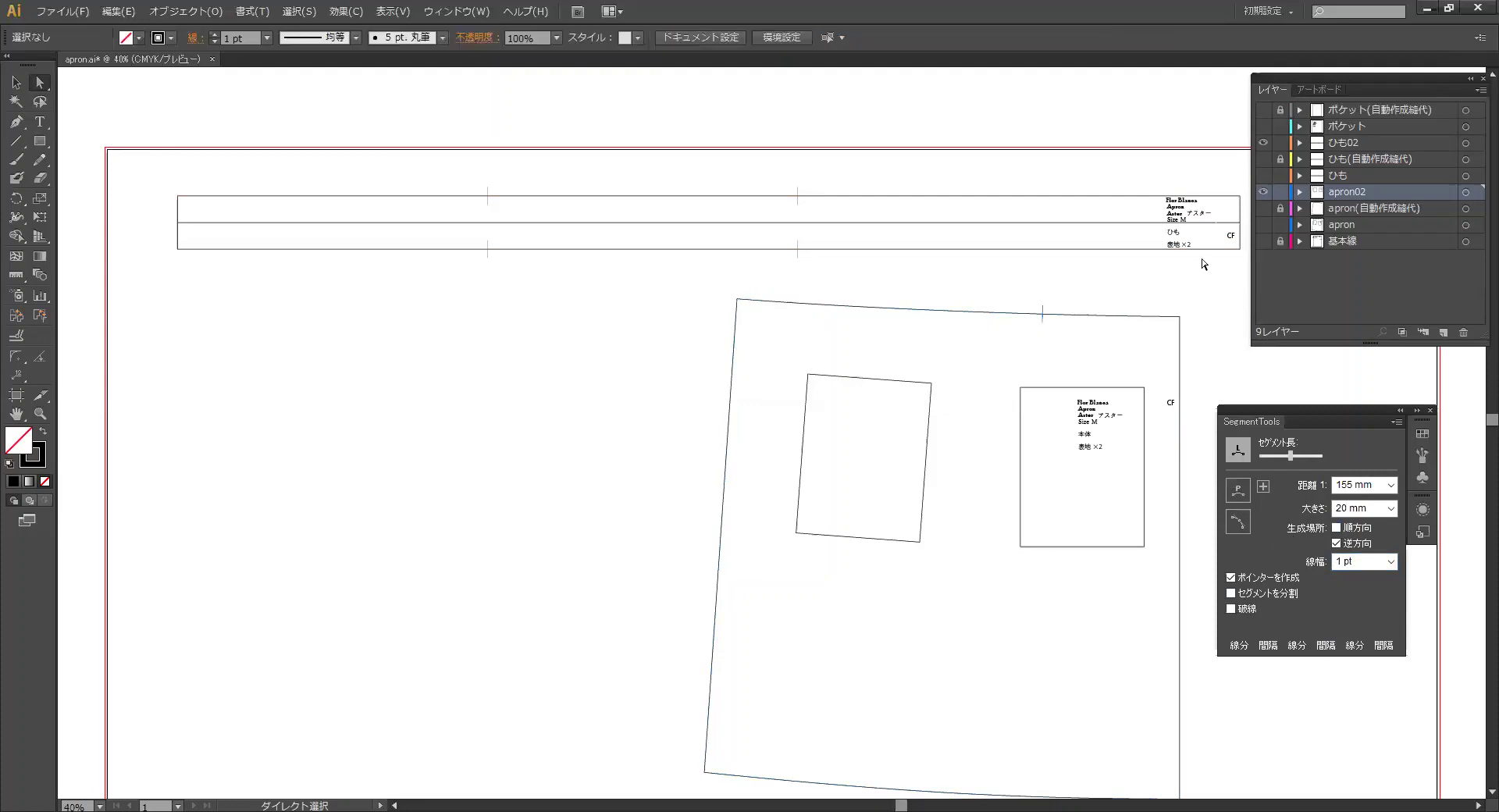
Step: Add 20 mm notches to the strap's top and lower edges, switching mark direction between them
{"action": "left_click", "coordinate": [1242, 197]}
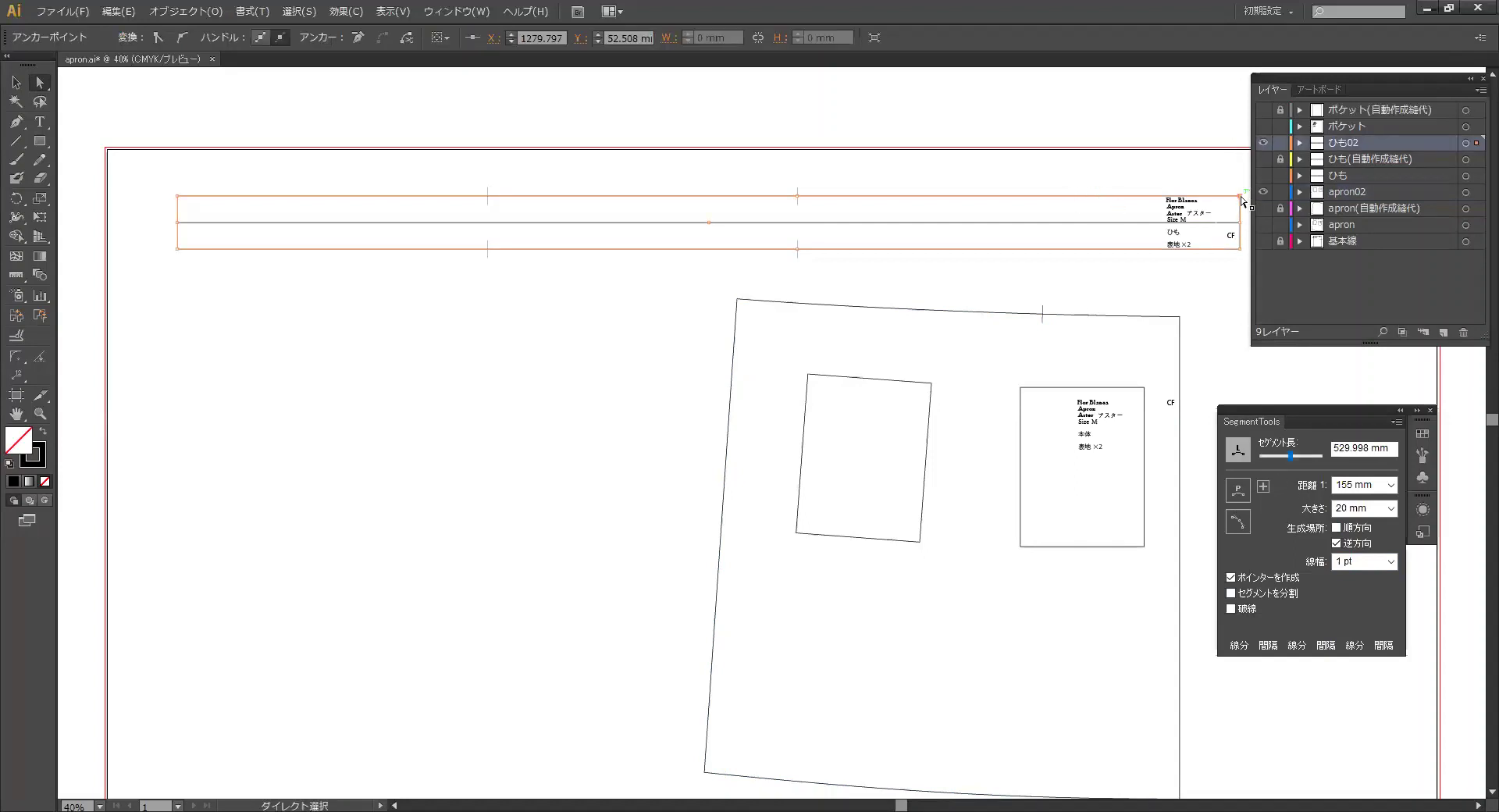
{"action": "left_click", "coordinate": [1240, 489]}
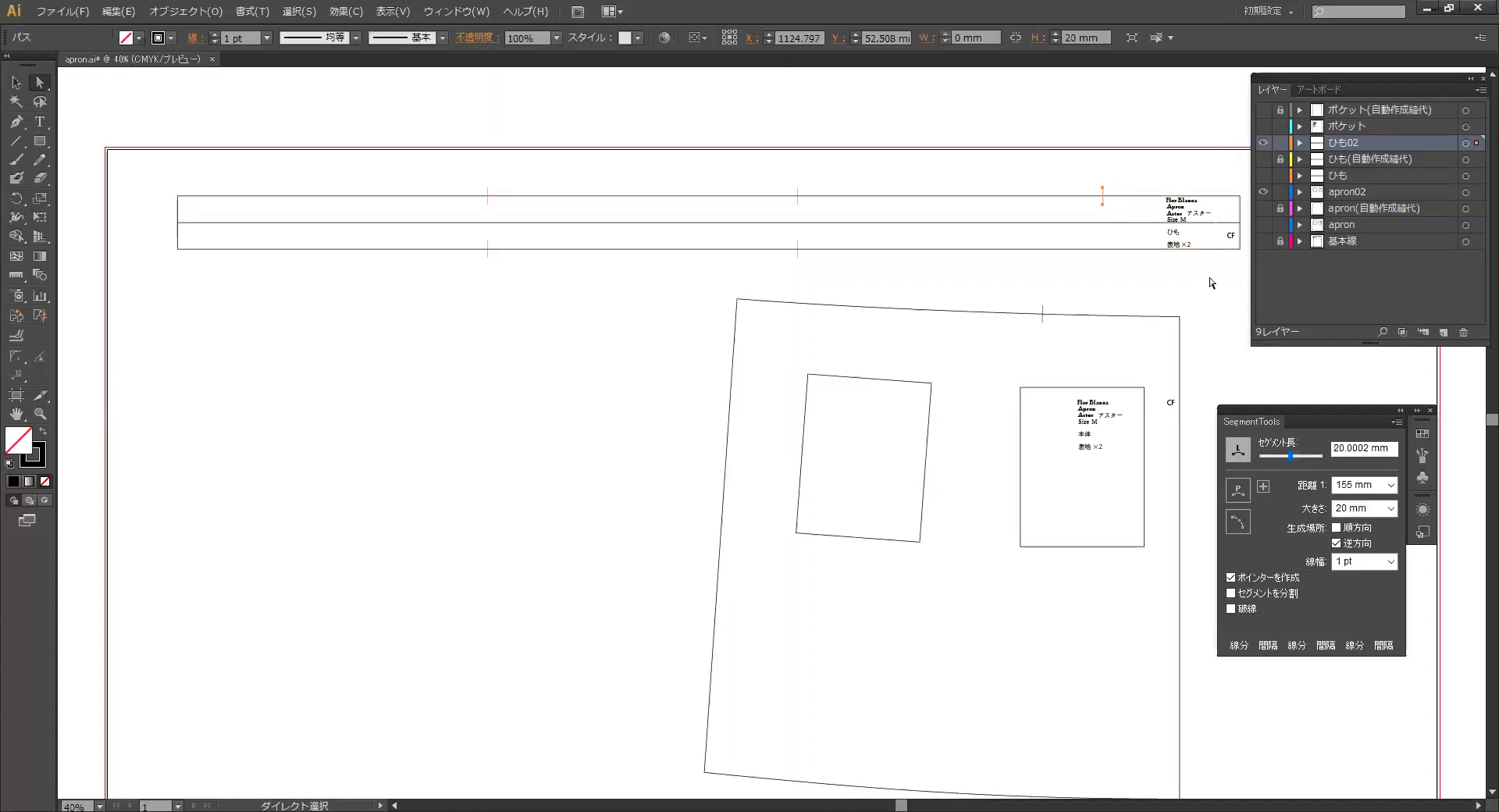
{"action": "left_click", "coordinate": [1242, 252]}
{"action": "left_click", "coordinate": [1241, 250]}
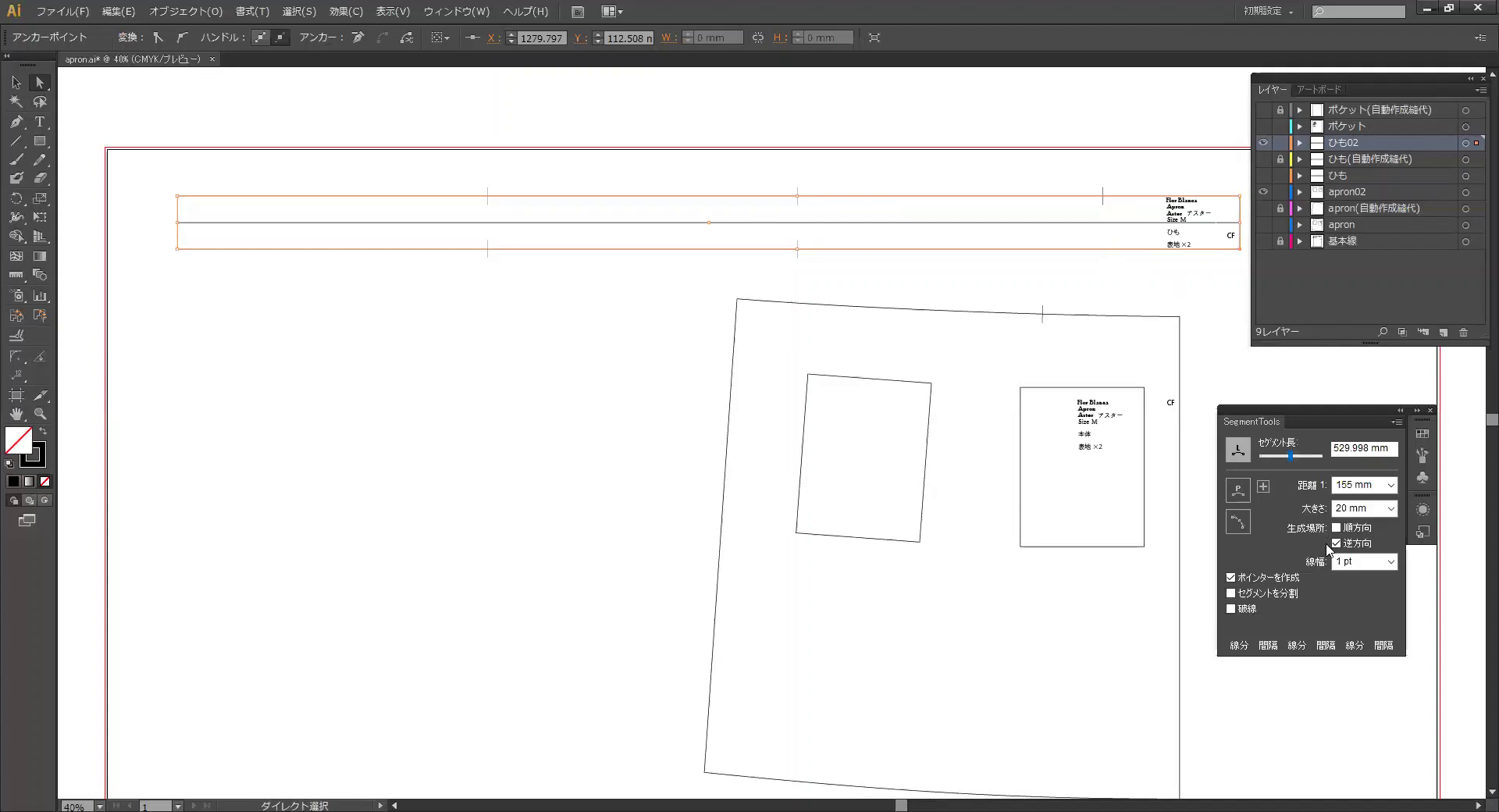
{"action": "left_click", "coordinate": [1336, 528]}
{"action": "left_click", "coordinate": [1336, 544]}
{"action": "left_click", "coordinate": [1238, 490]}
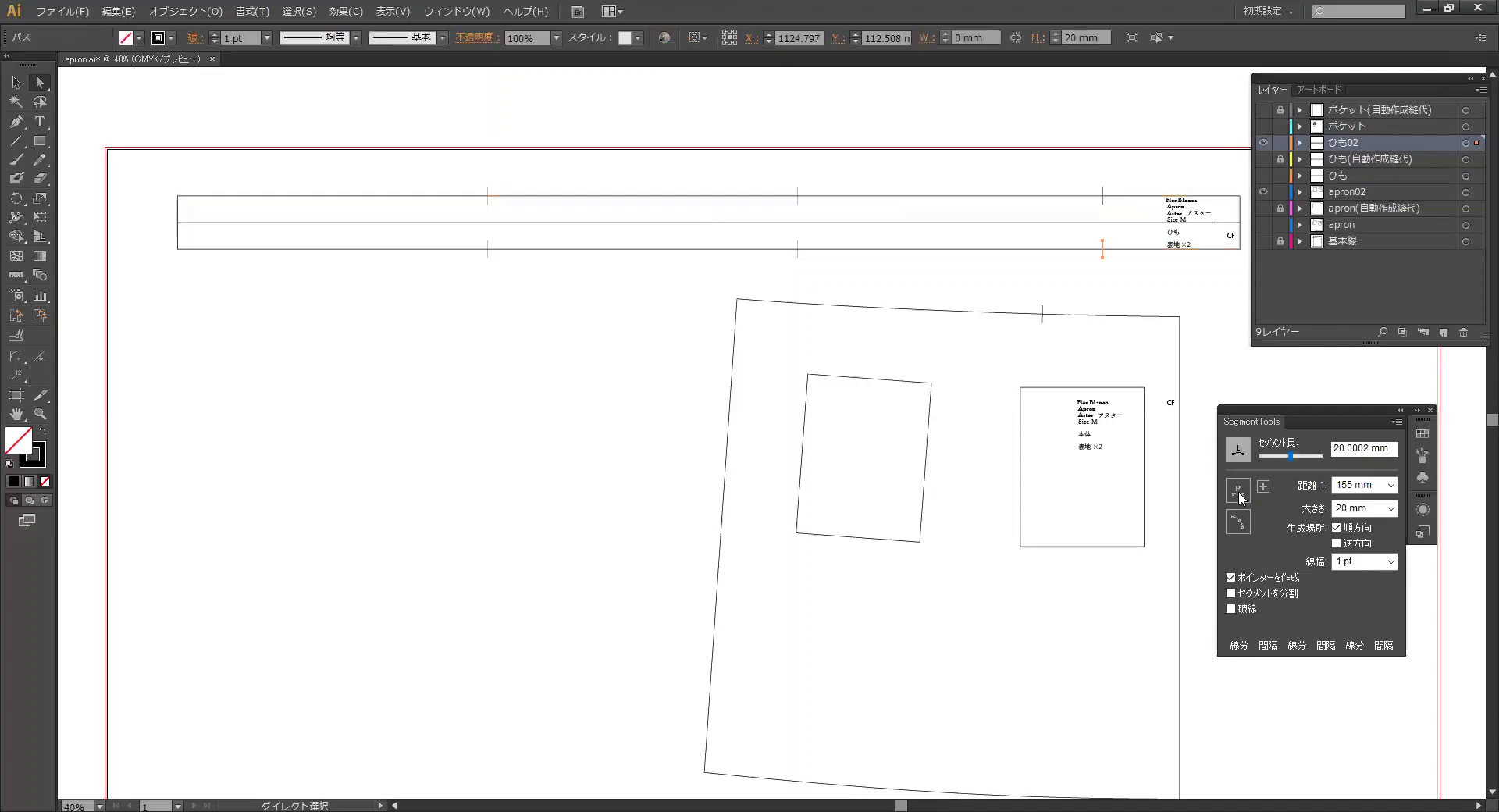
{"action": "left_click", "coordinate": [1068, 304]}
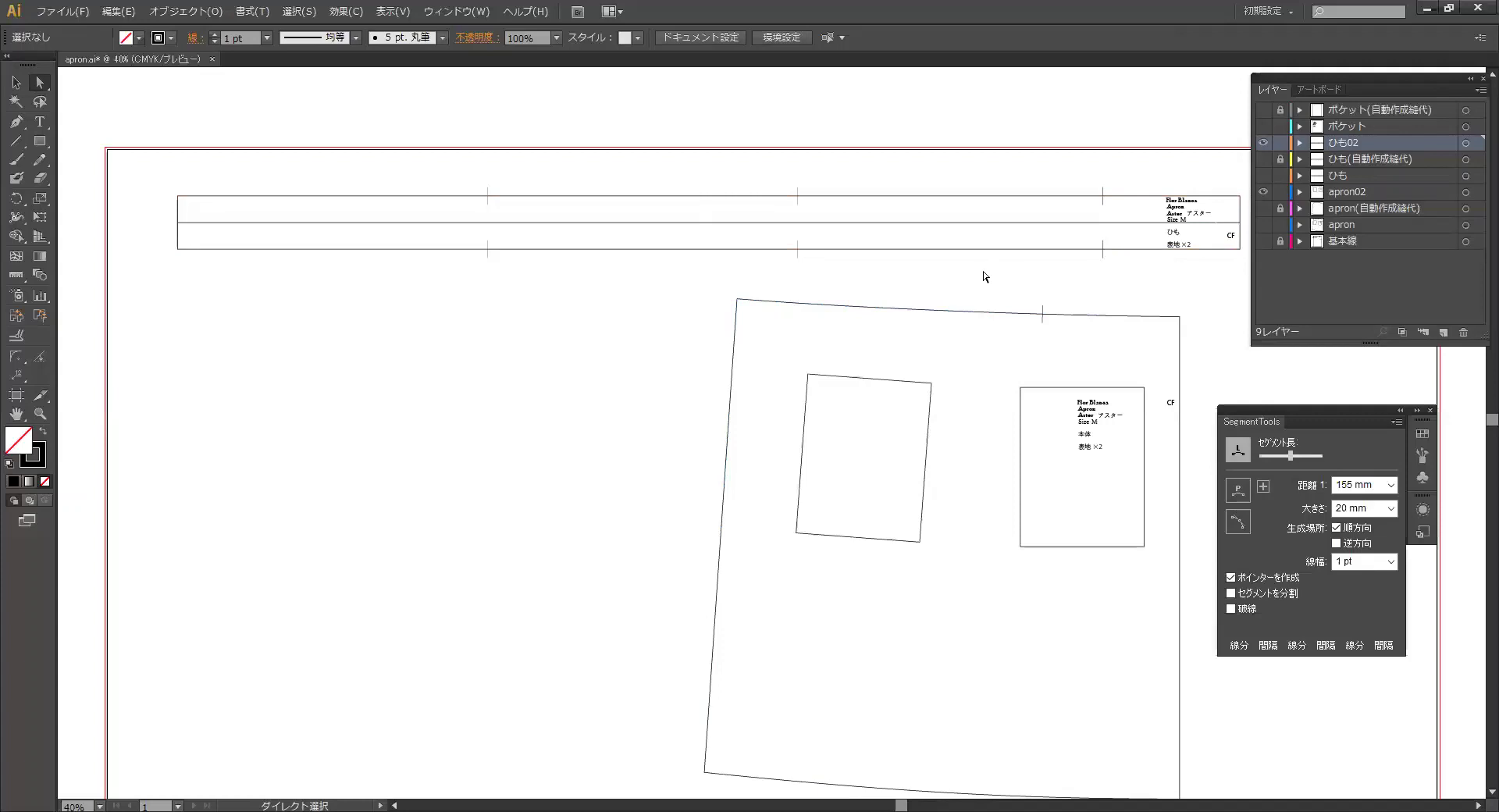
Step: Briefly show and then hide the strap's auto-generated seam allowance layer
{"action": "scroll", "coordinate": [985, 275], "scroll_direction": "down", "scroll_amount": 2}
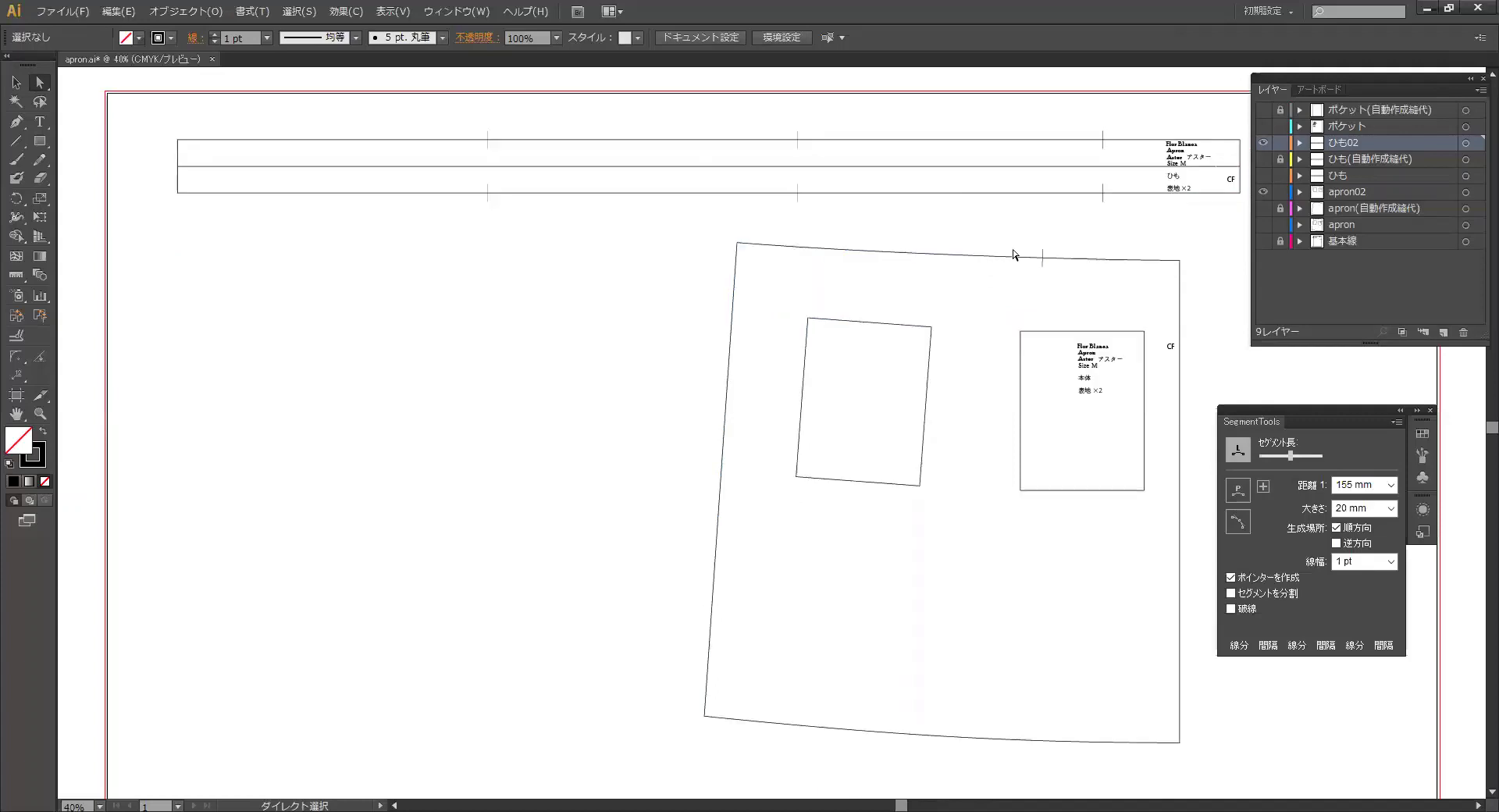
{"action": "left_click", "coordinate": [1263, 159]}
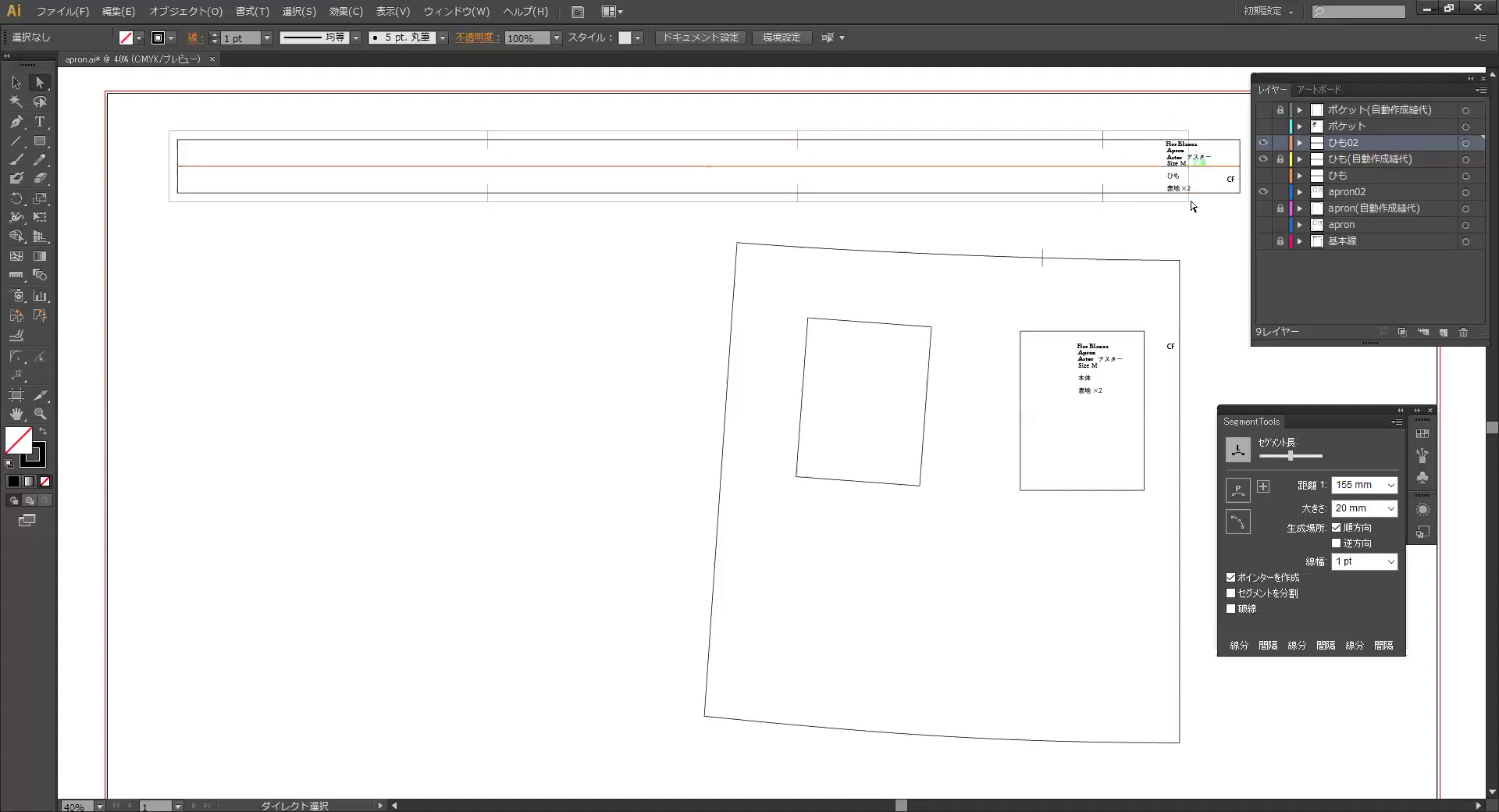
{"action": "left_click", "coordinate": [1263, 160]}
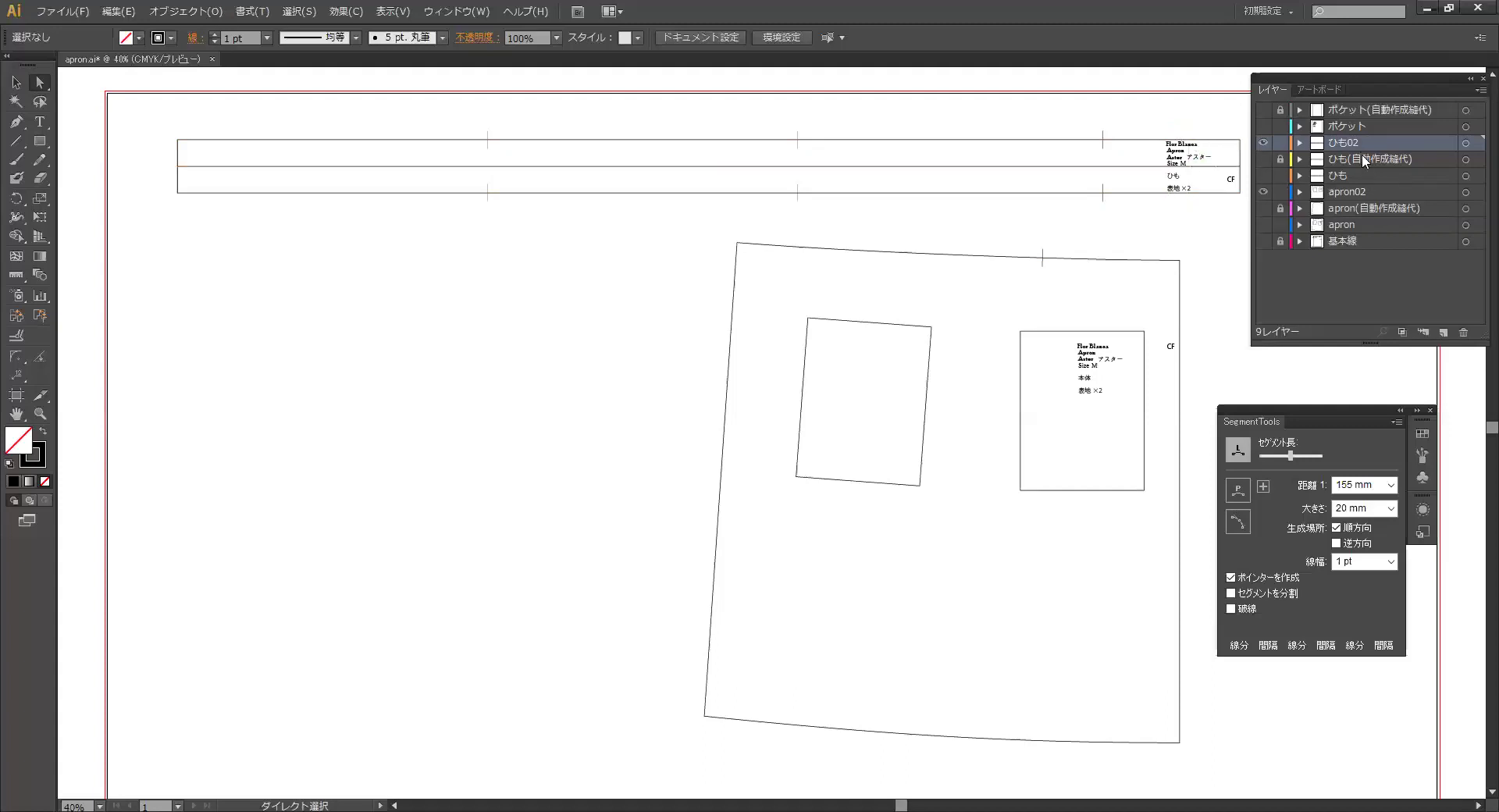
Step: Apply Nuisiro's 1cm preset with preview to add a 10 mm seam allowance around the ひも02 strap
{"action": "left_click", "coordinate": [15, 82]}
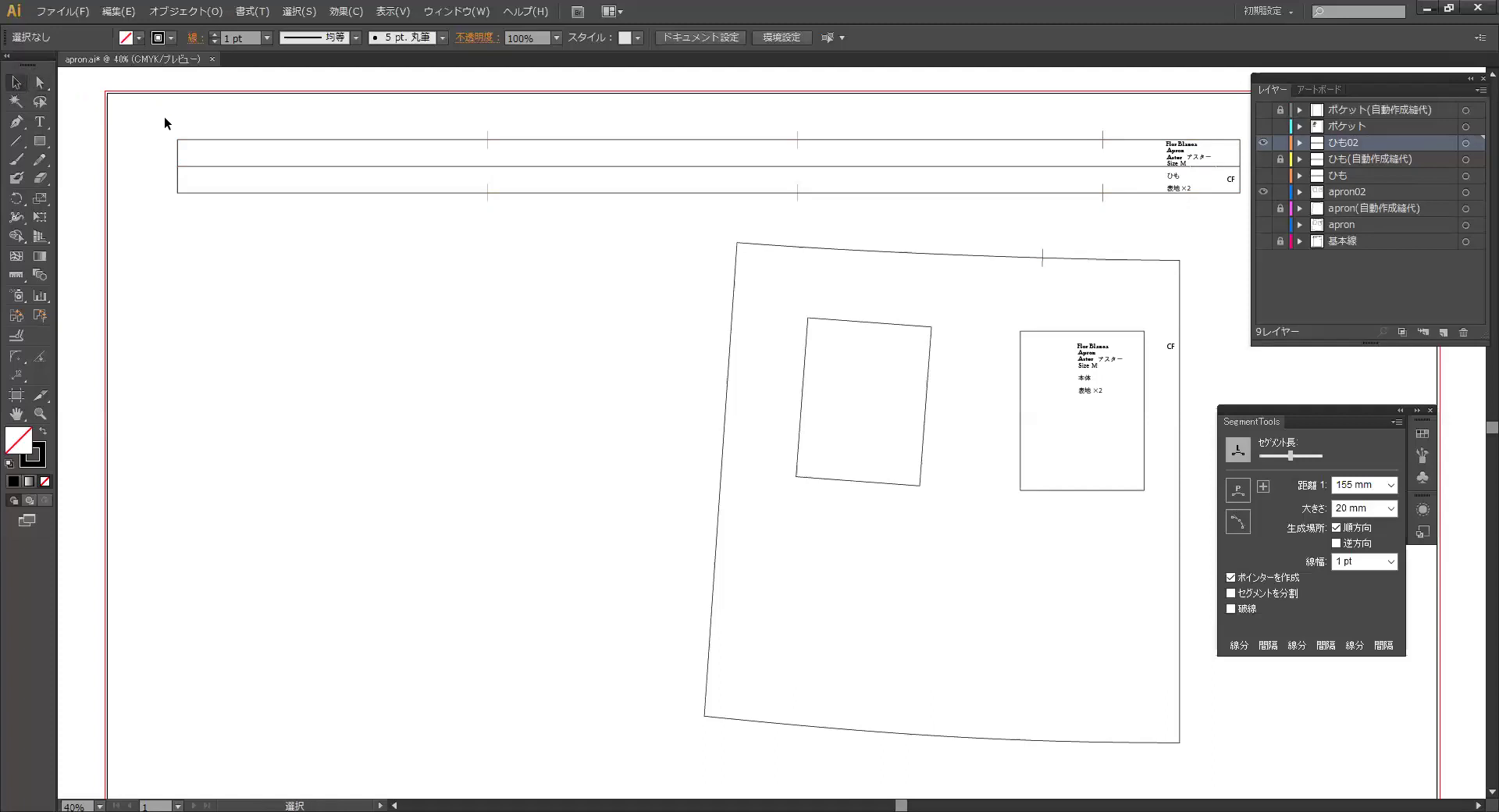
{"action": "left_click", "coordinate": [182, 149]}
{"action": "double_click", "coordinate": [14, 337]}
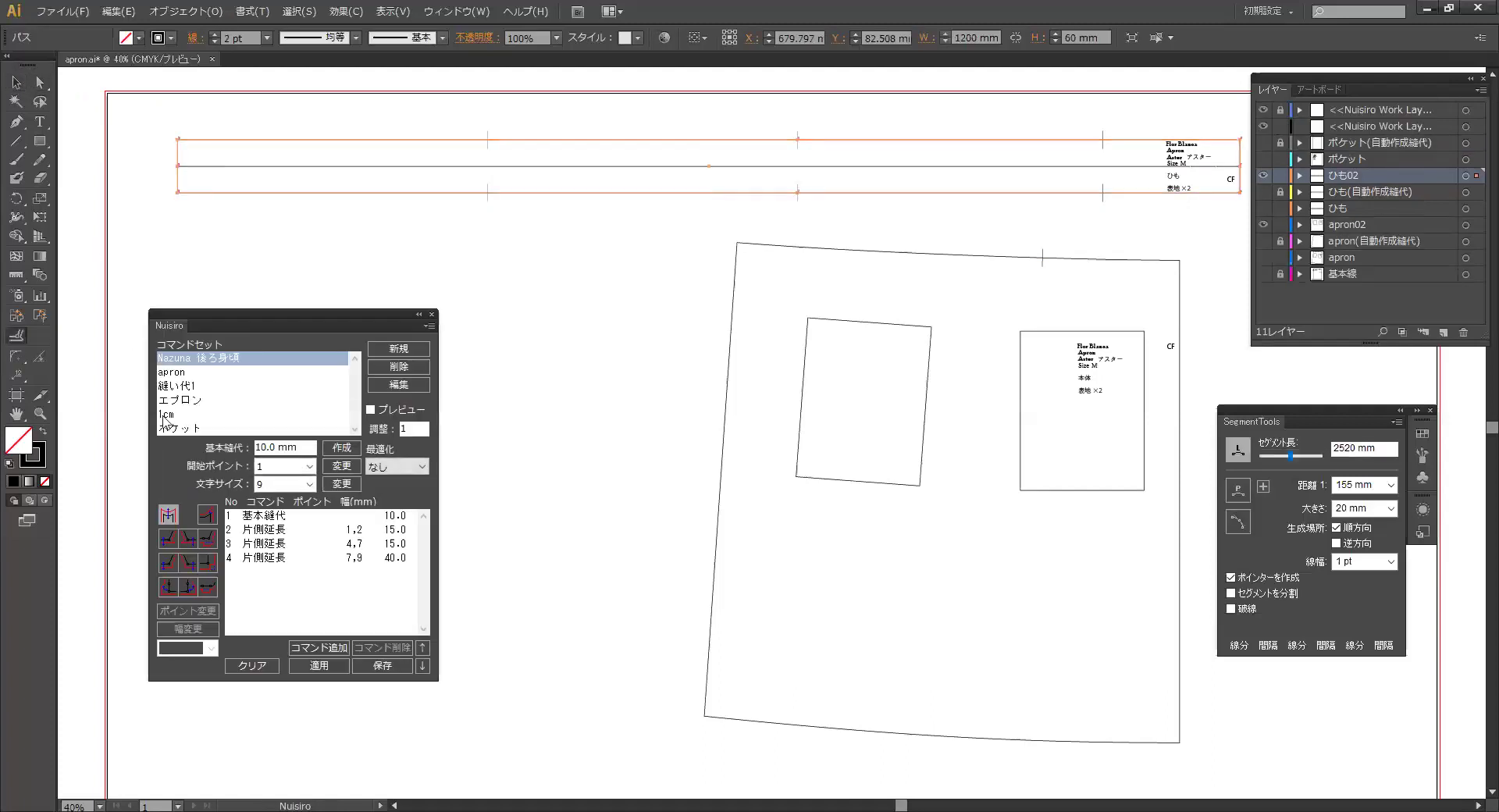
{"action": "left_click", "coordinate": [169, 414]}
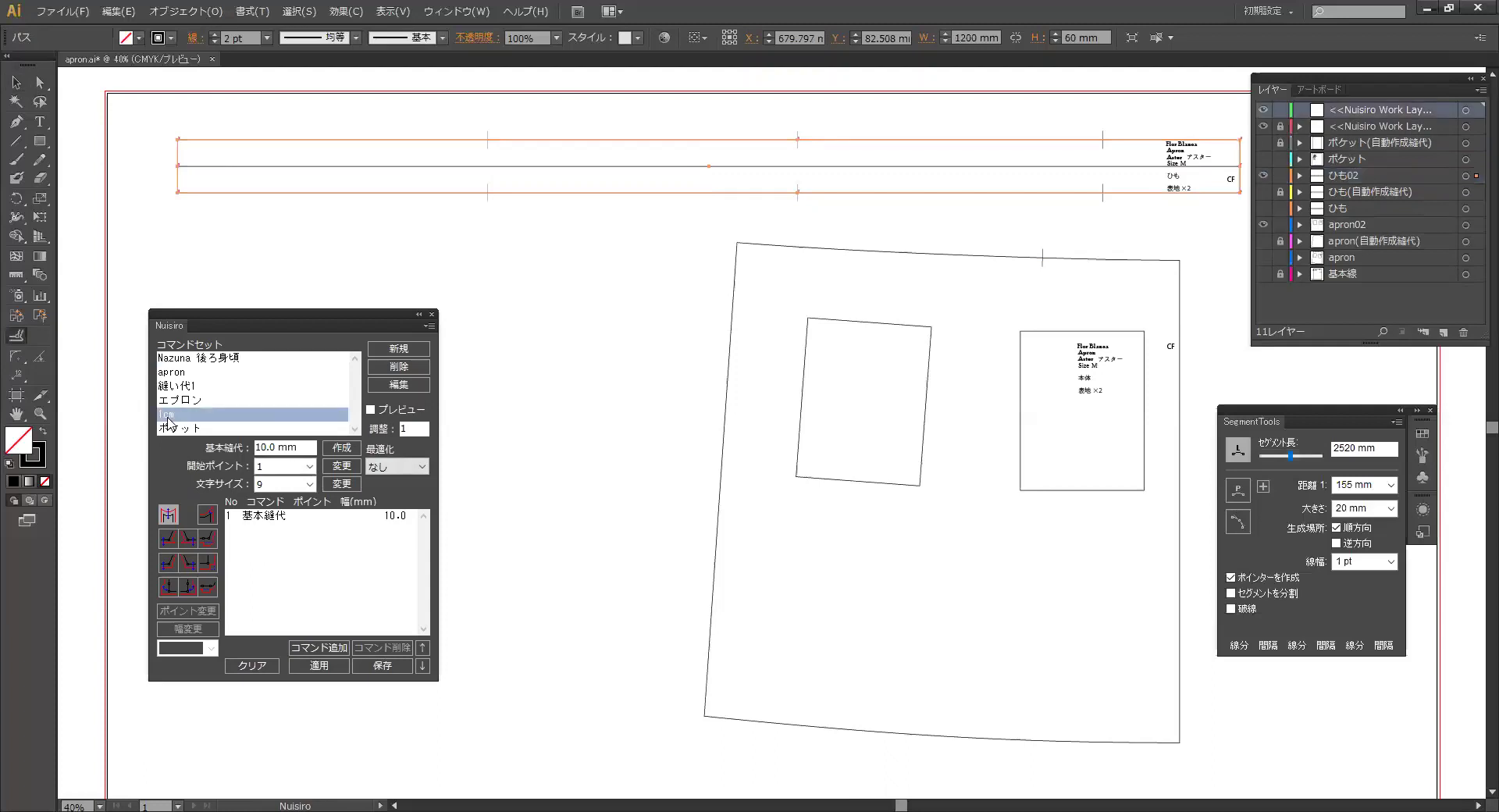
{"action": "left_click", "coordinate": [371, 410]}
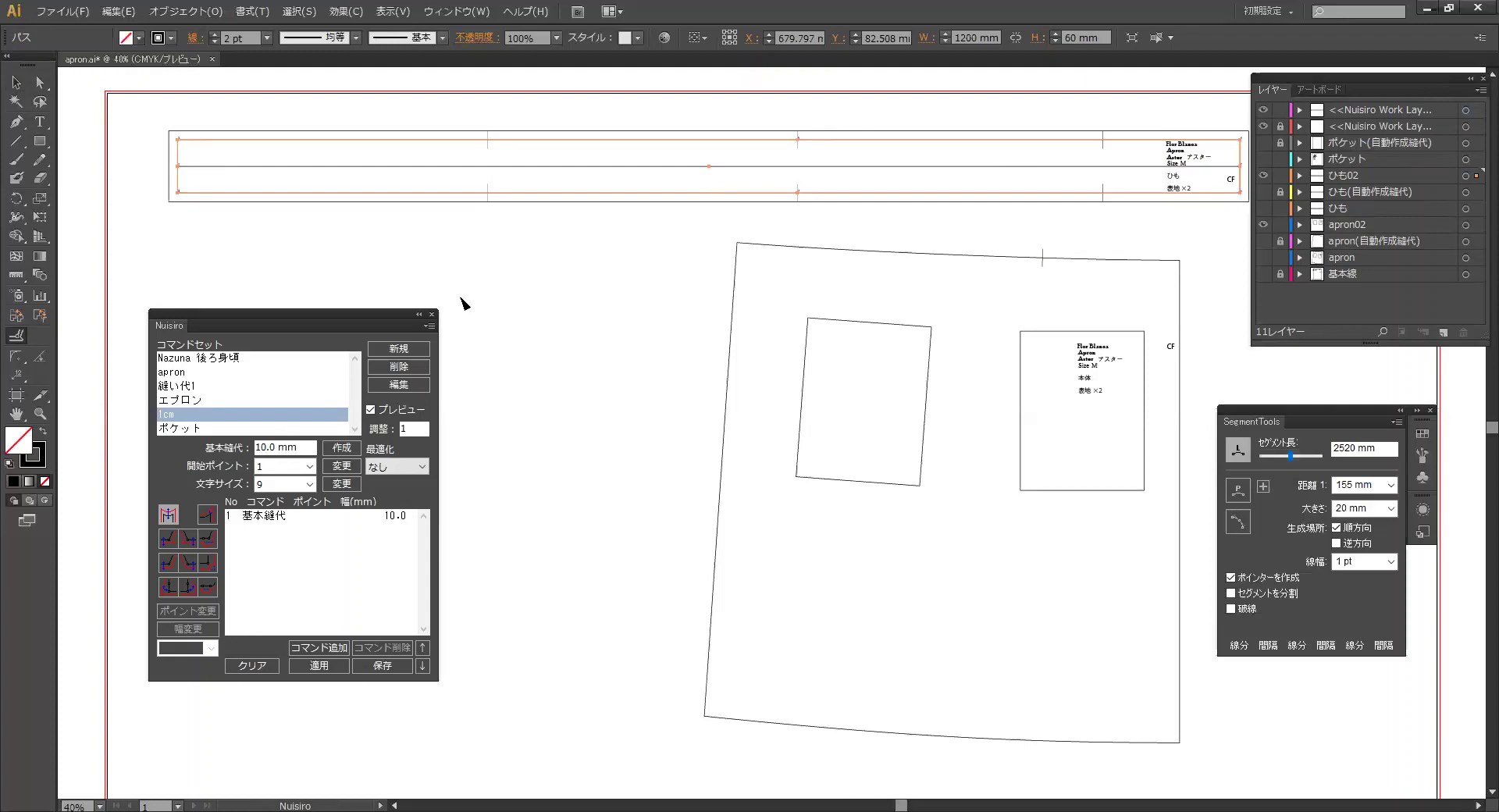
{"action": "left_click", "coordinate": [319, 665]}
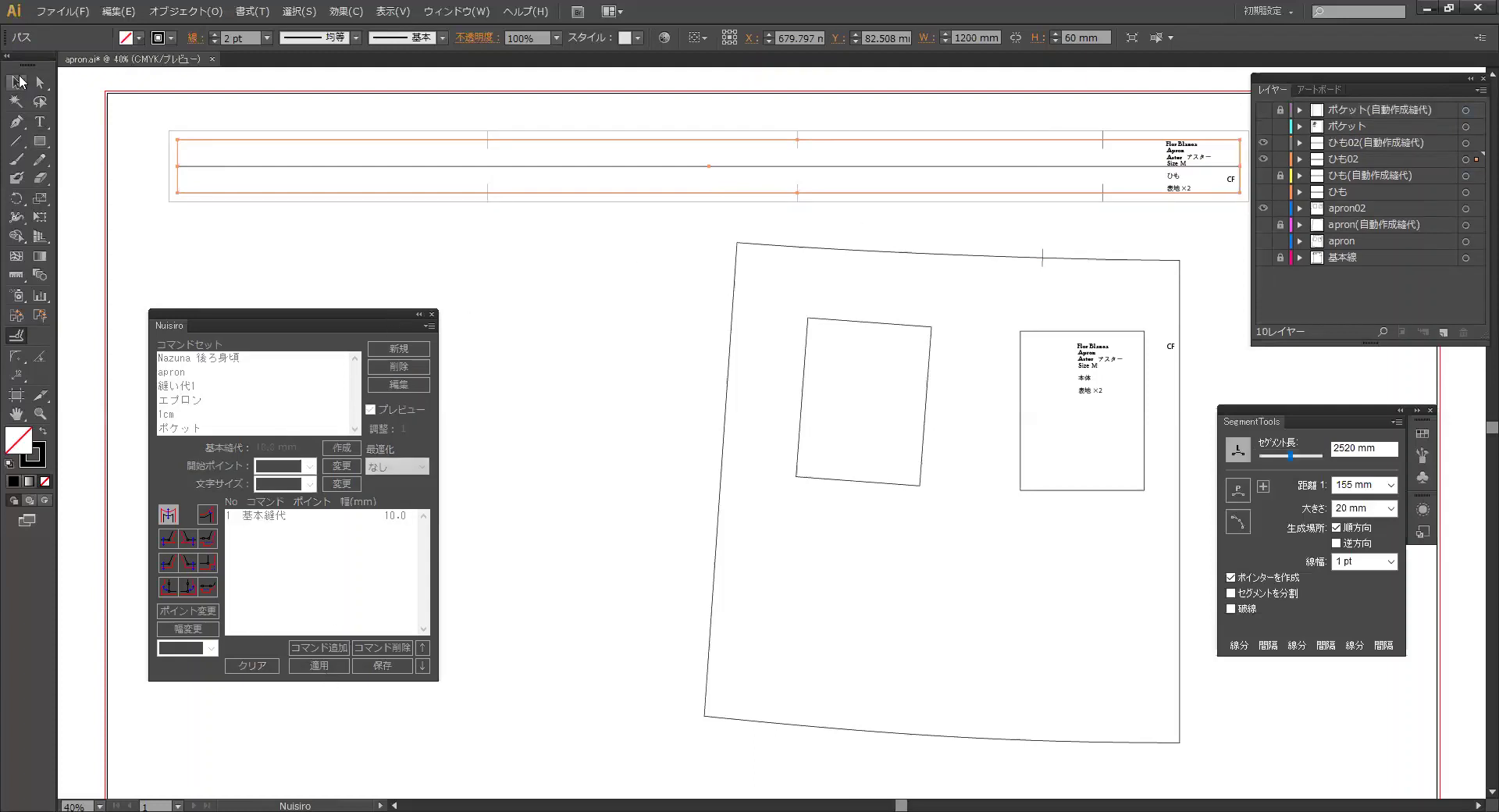
{"action": "left_click", "coordinate": [17, 82]}
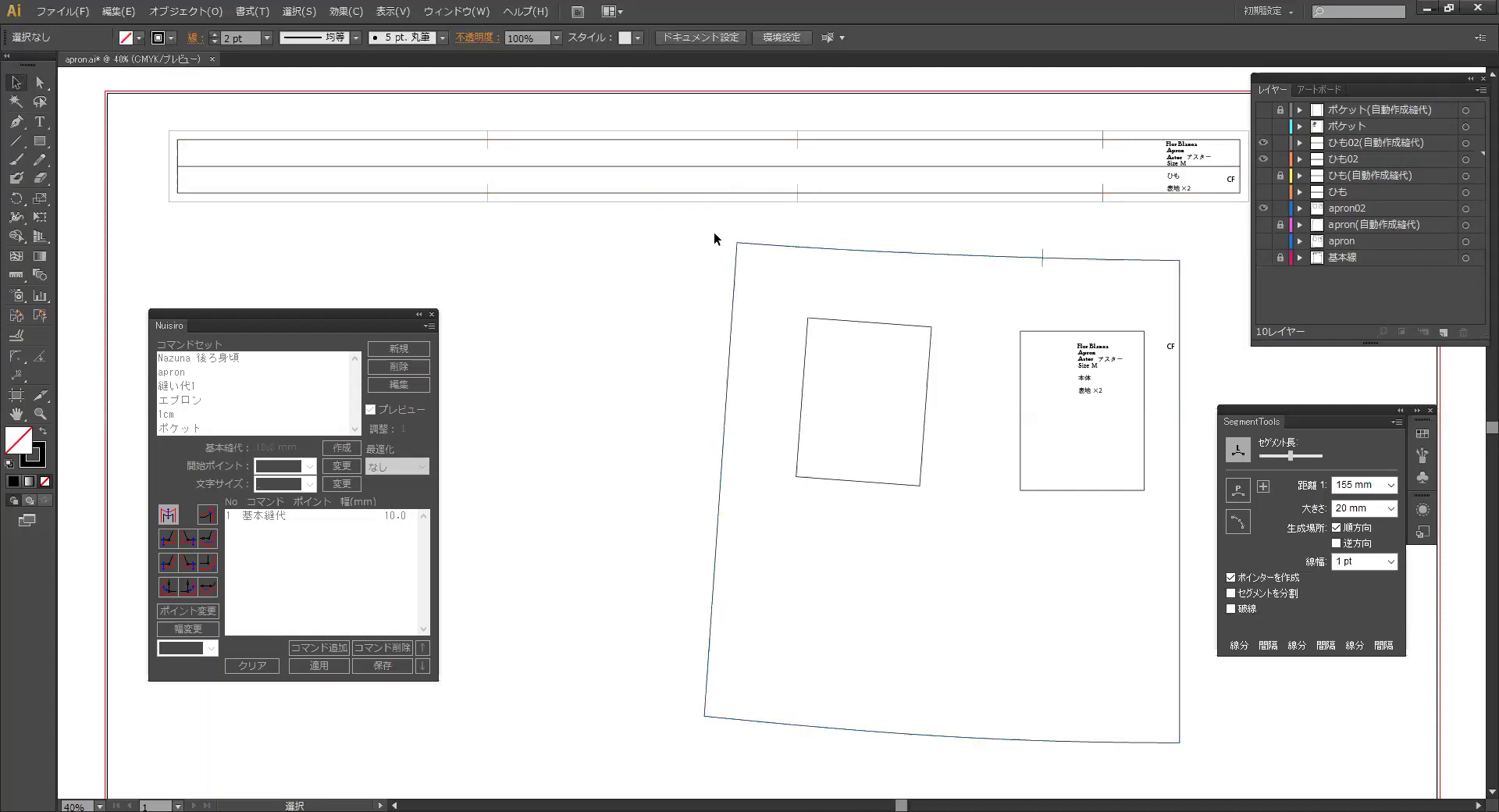
Step: Apply Nuisiro's エプロン preset to apron02: 10 mm allowance with a 20 mm extension on one edge
{"action": "left_click", "coordinate": [759, 252]}
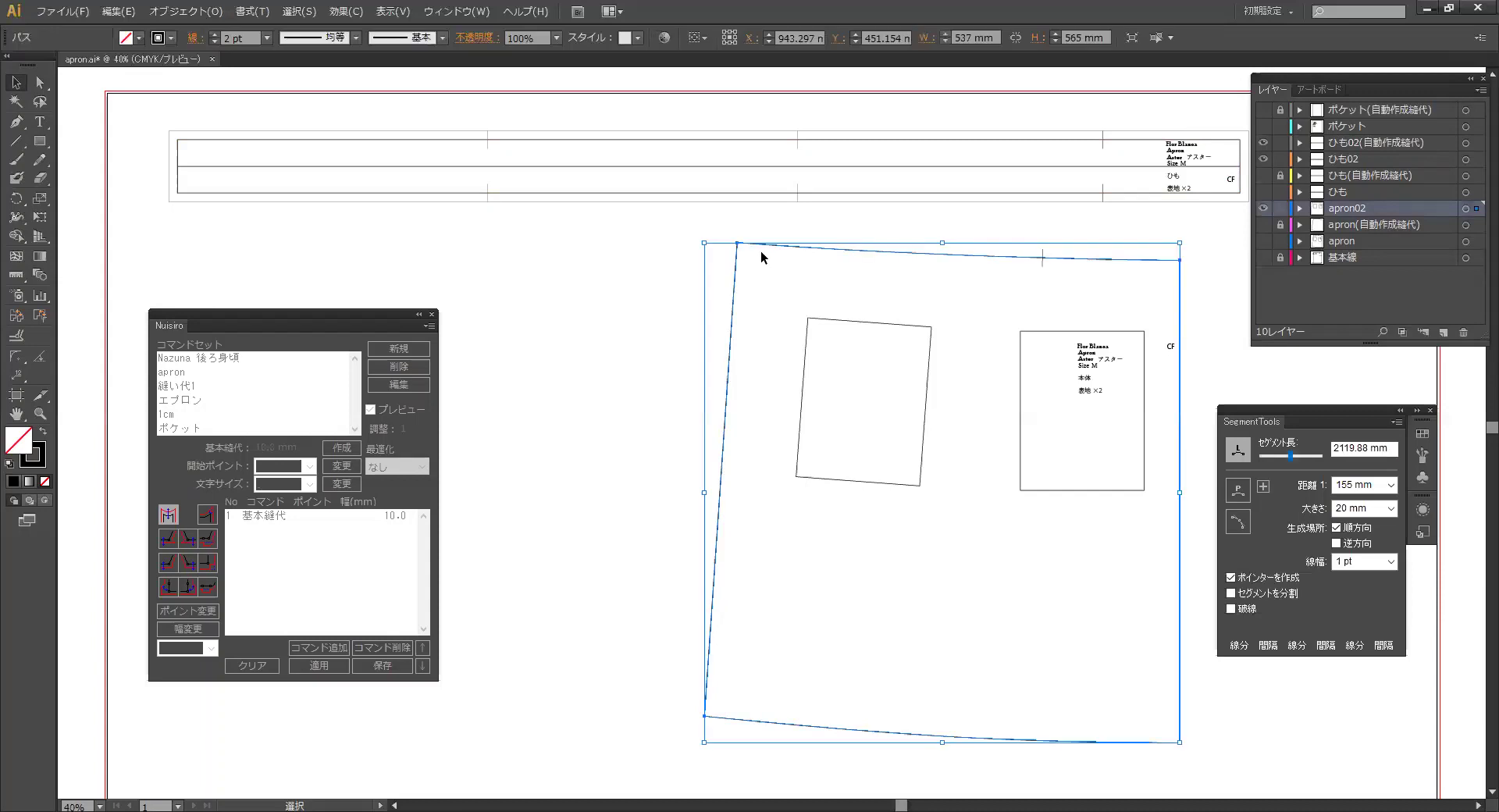
{"action": "mouse_move", "coordinate": [697, 230]}
{"action": "left_mouse_down"}
{"action": "mouse_move", "coordinate": [751, 264]}
{"action": "mouse_move", "coordinate": [750, 251]}
{"action": "left_mouse_up"}
{"action": "left_click", "coordinate": [431, 314]}
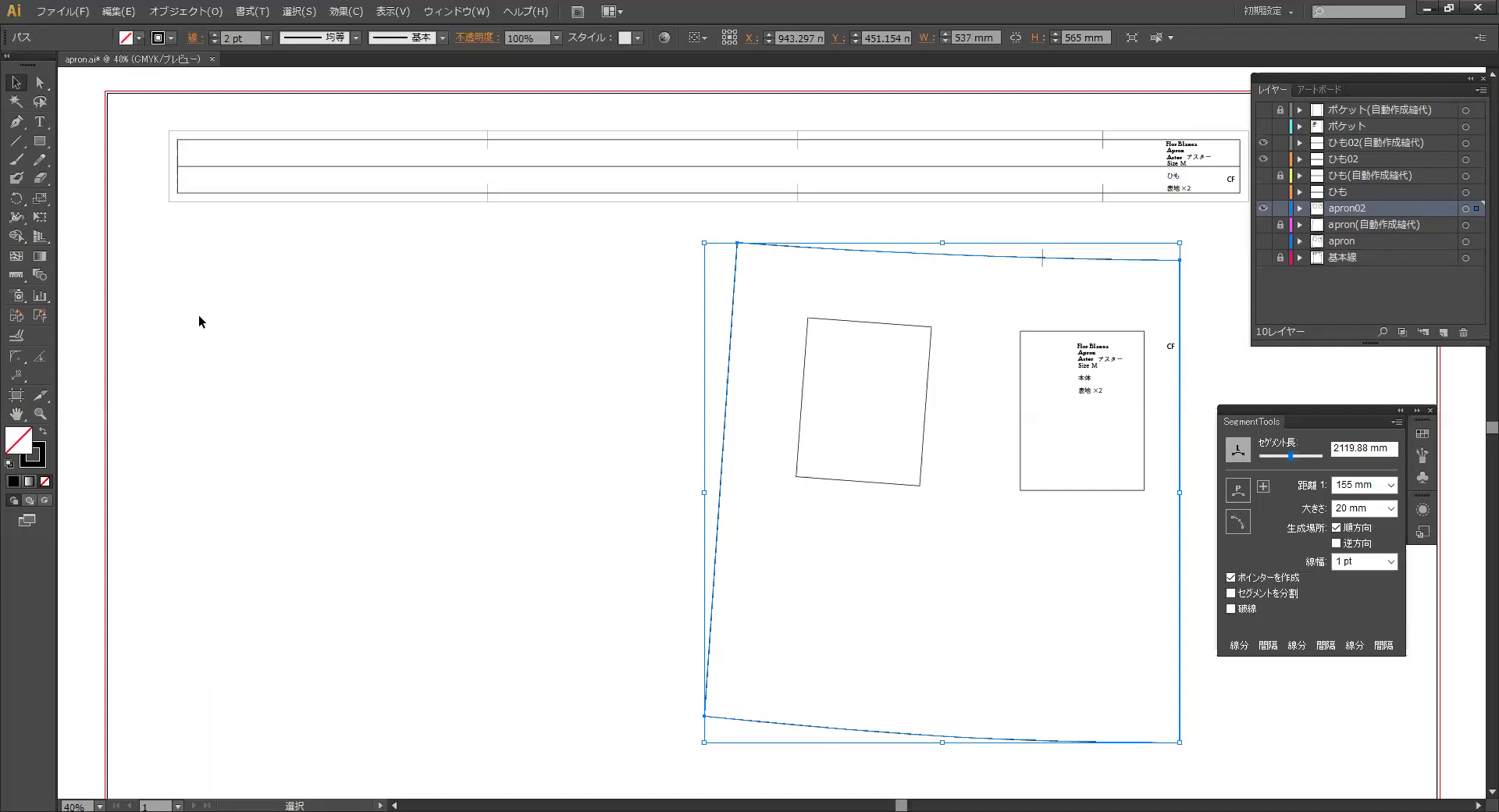
{"action": "left_click", "coordinate": [15, 337]}
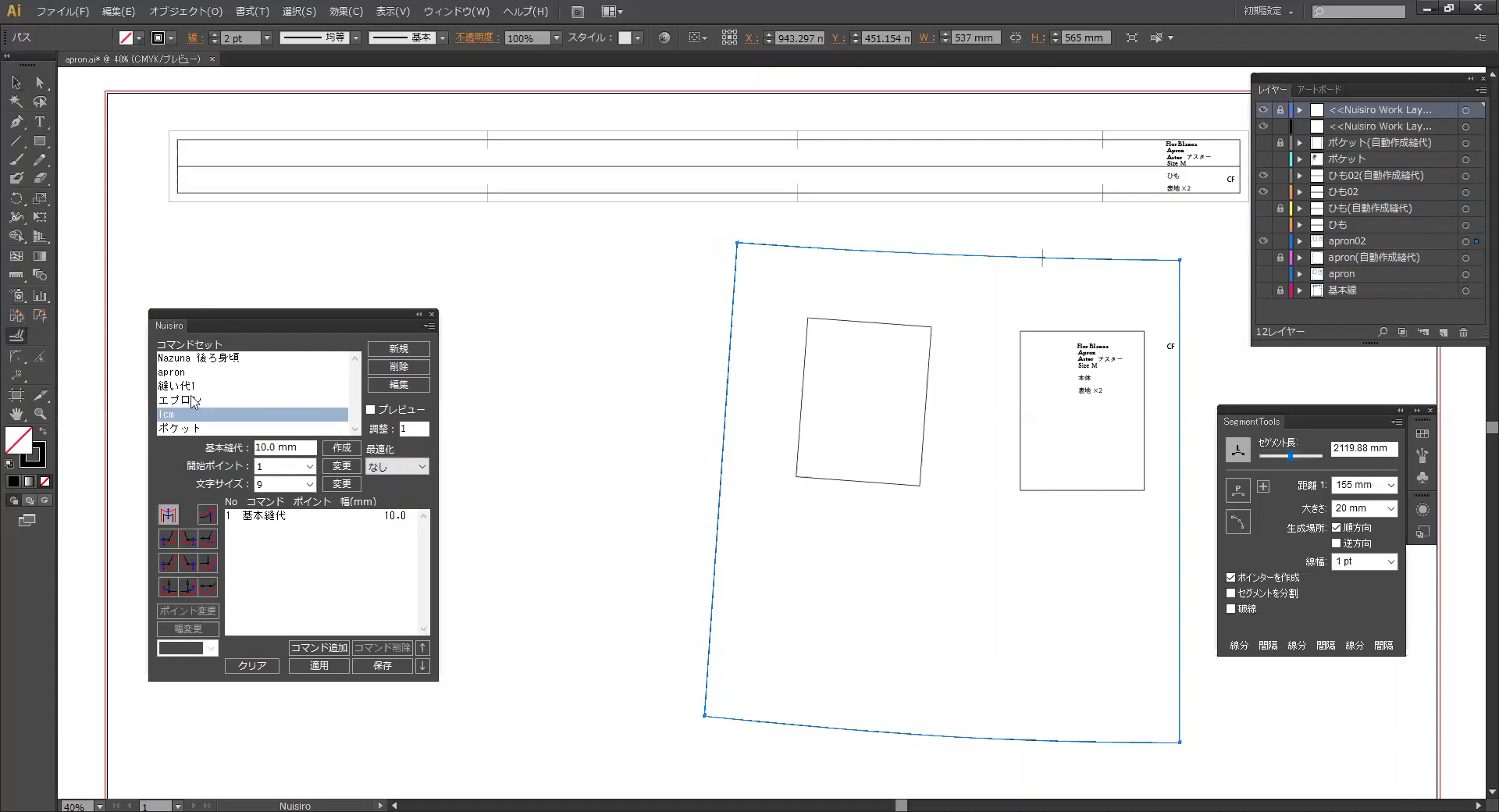
{"action": "left_click", "coordinate": [193, 403]}
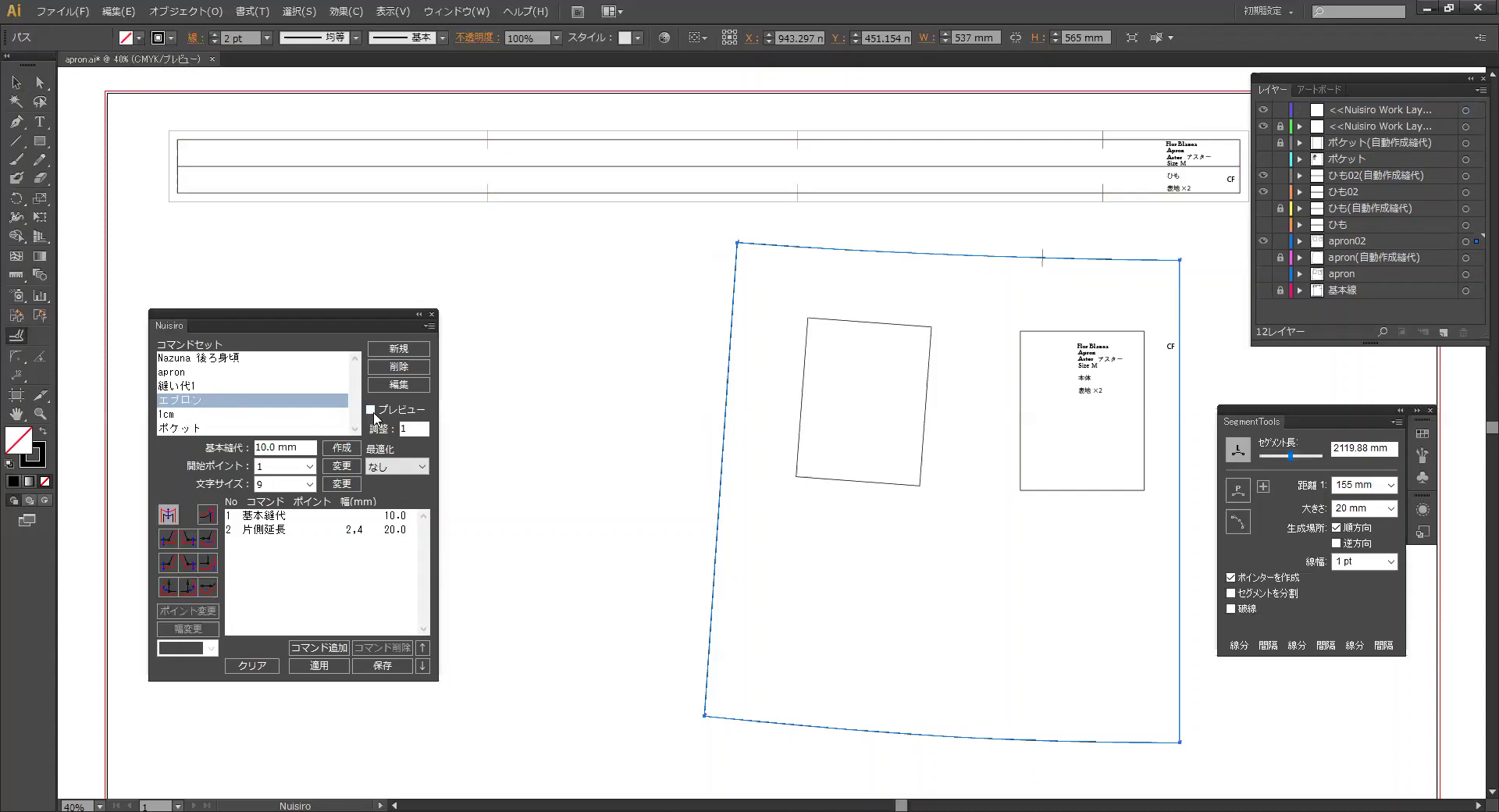
{"action": "left_click", "coordinate": [371, 410]}
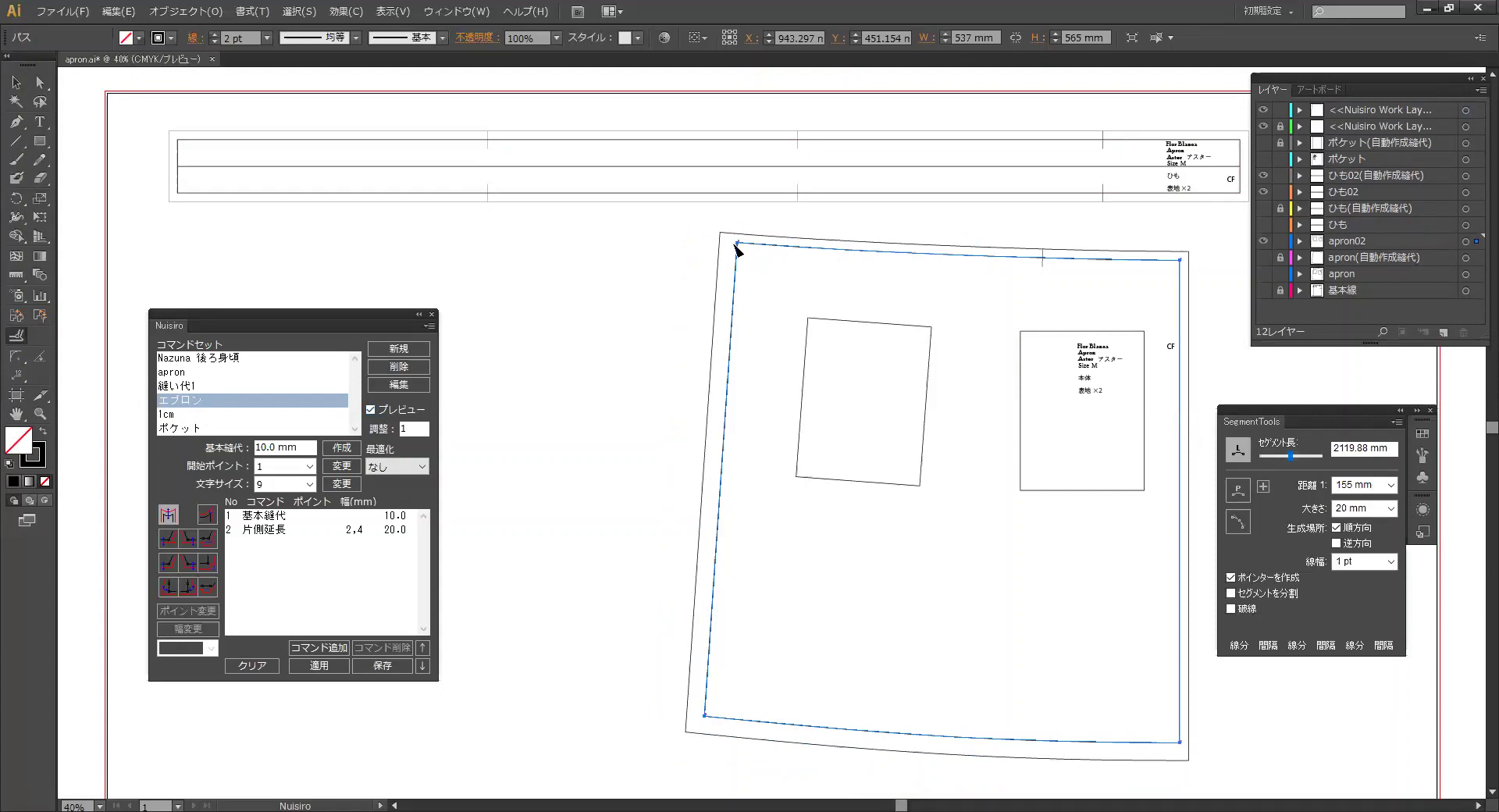
{"action": "left_click", "coordinate": [306, 664]}
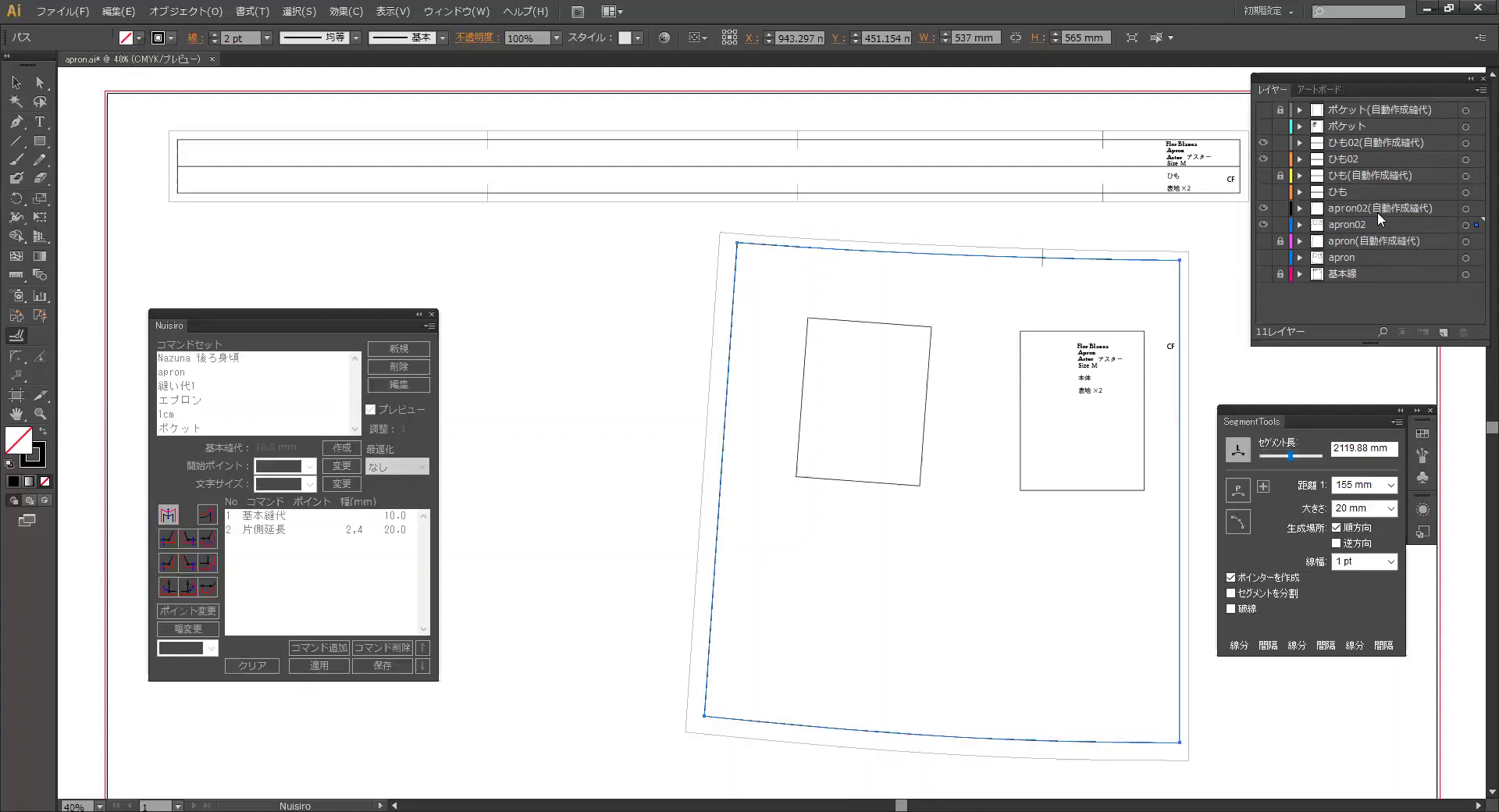
{"action": "left_click", "coordinate": [16, 83]}
{"action": "left_click", "coordinate": [431, 314]}
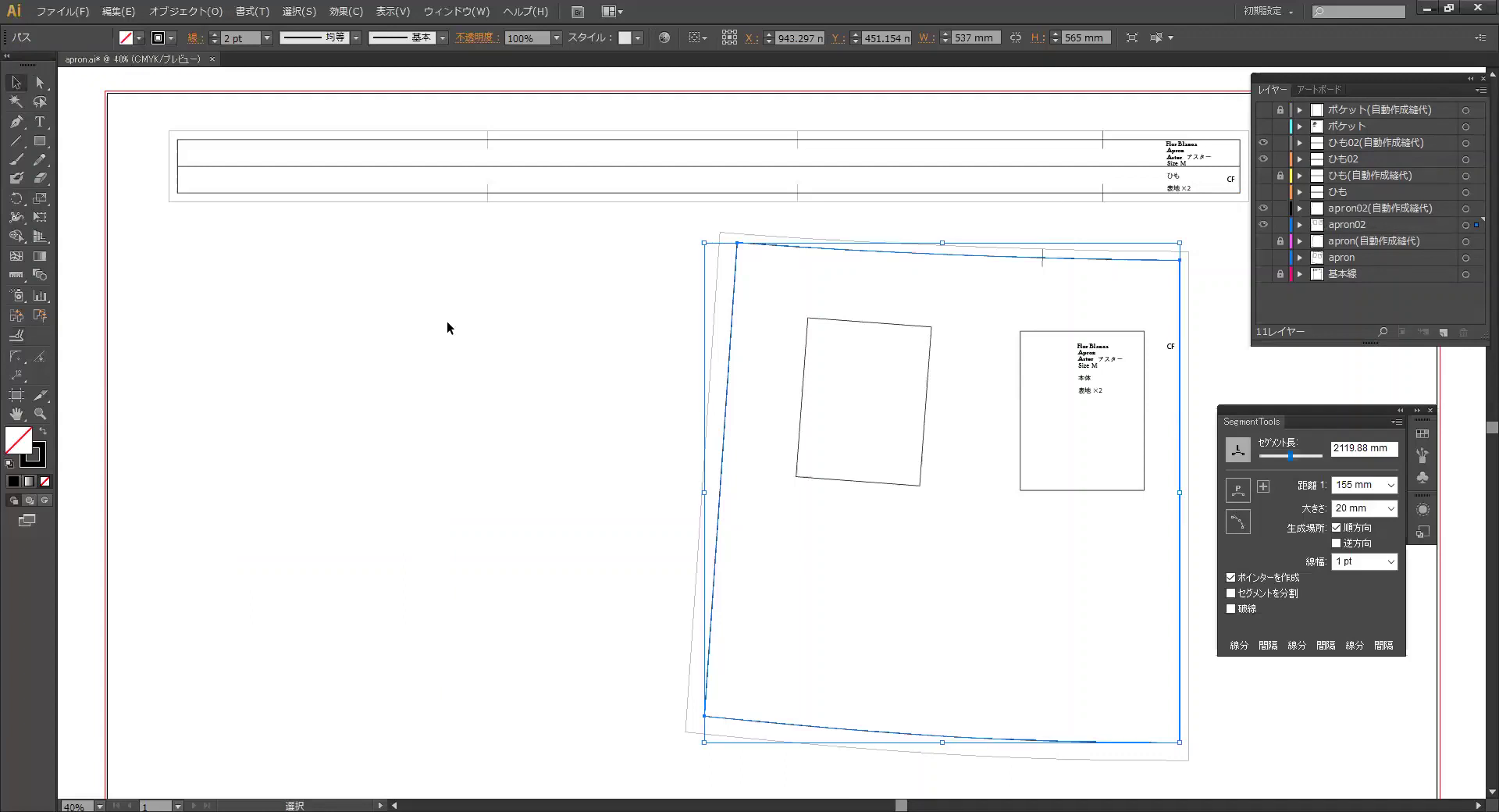
{"action": "left_click", "coordinate": [447, 322]}
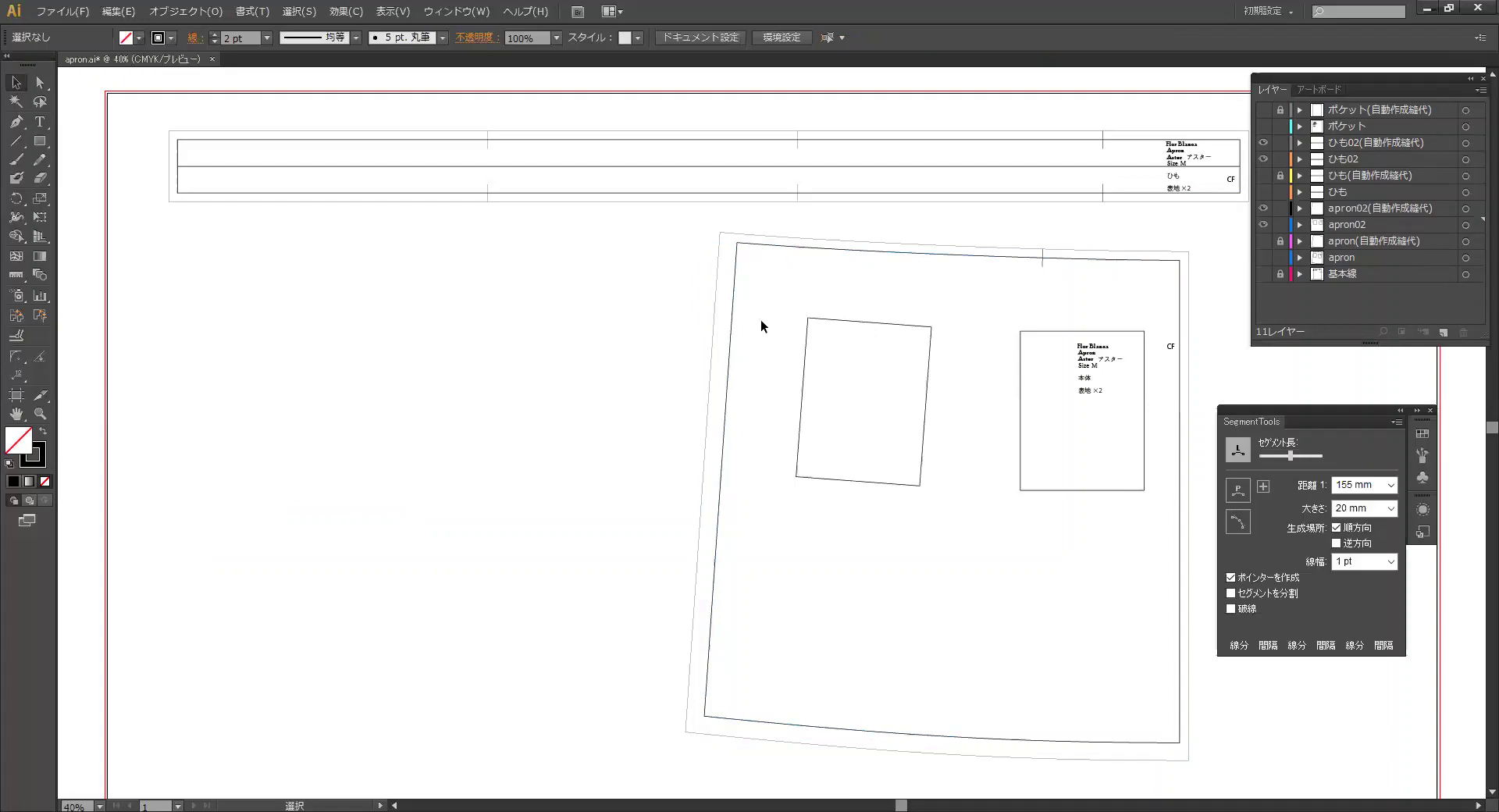
Step: Select the anchor points along the seam-allowance outline's right edge
{"action": "left_click", "coordinate": [1190, 253]}
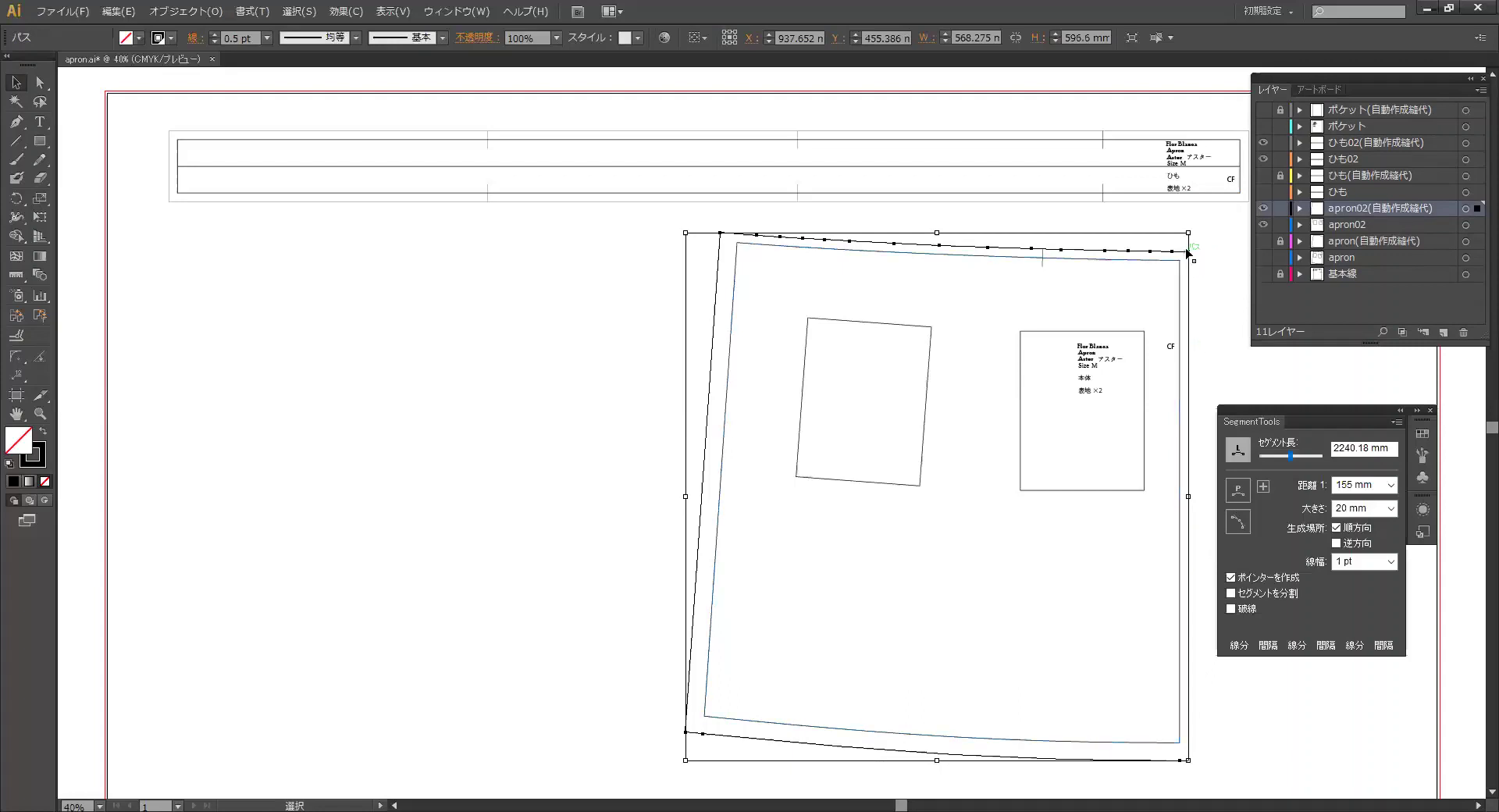
{"action": "left_click", "coordinate": [1211, 317]}
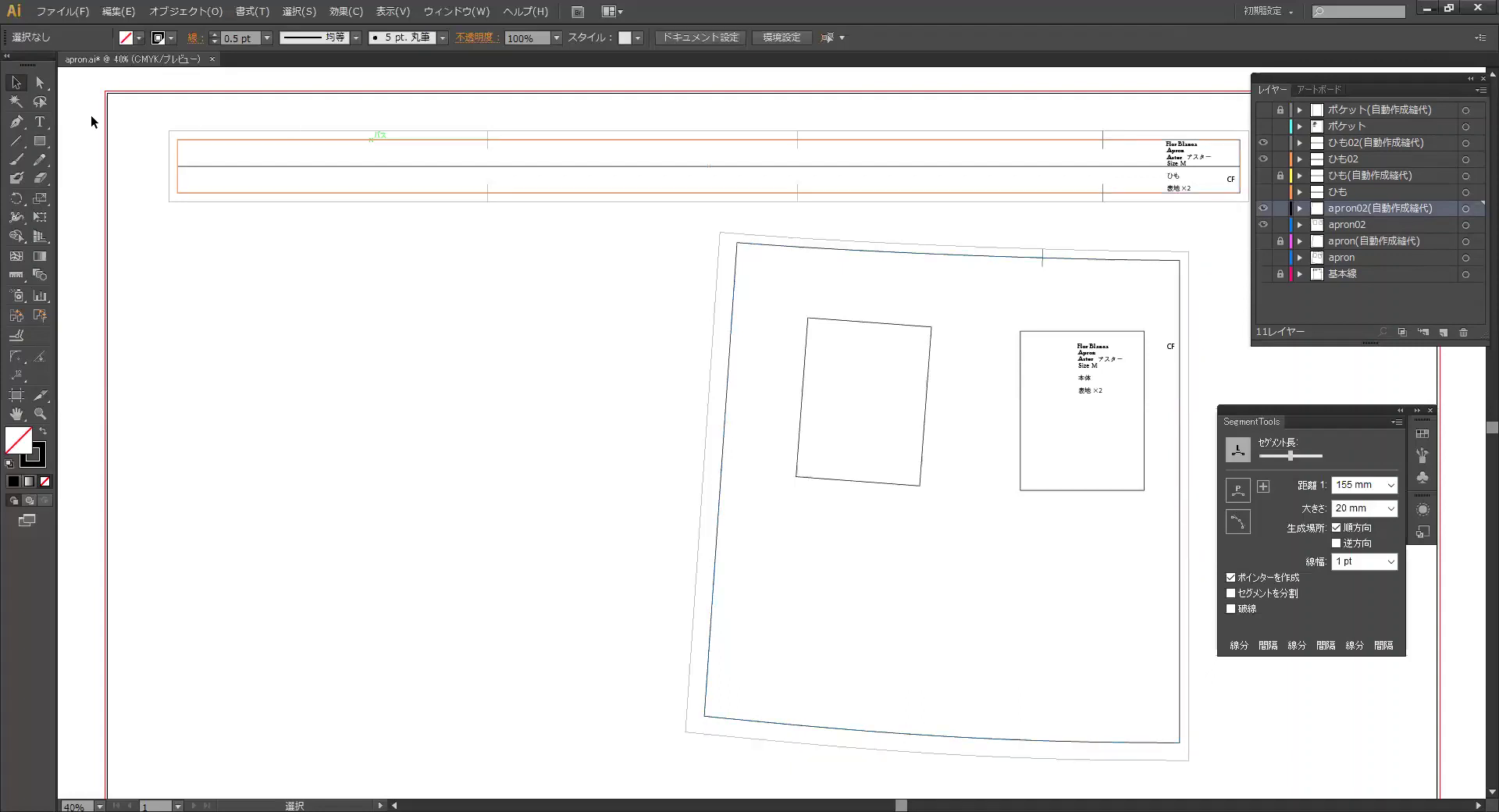
{"action": "left_click", "coordinate": [41, 83]}
{"action": "mouse_move", "coordinate": [1182, 242]}
{"action": "left_mouse_down"}
{"action": "mouse_move", "coordinate": [1224, 573]}
{"action": "mouse_move", "coordinate": [1226, 792]}
{"action": "left_mouse_up"}
{"action": "scroll", "coordinate": [1190, 195], "scroll_direction": "up", "scroll_amount": 2}
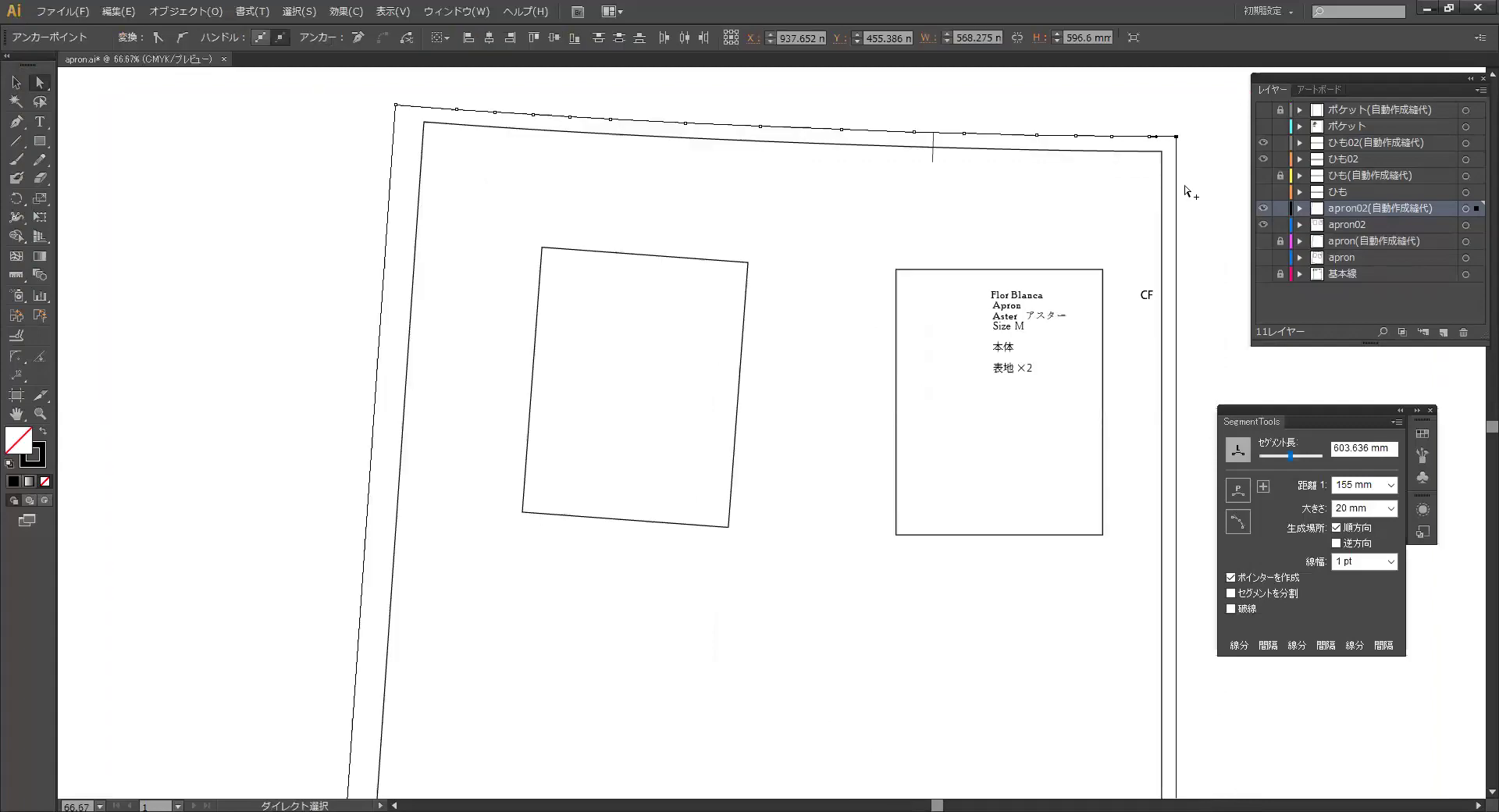
{"action": "scroll", "coordinate": [1167, 191], "scroll_direction": "up", "scroll_amount": 2}
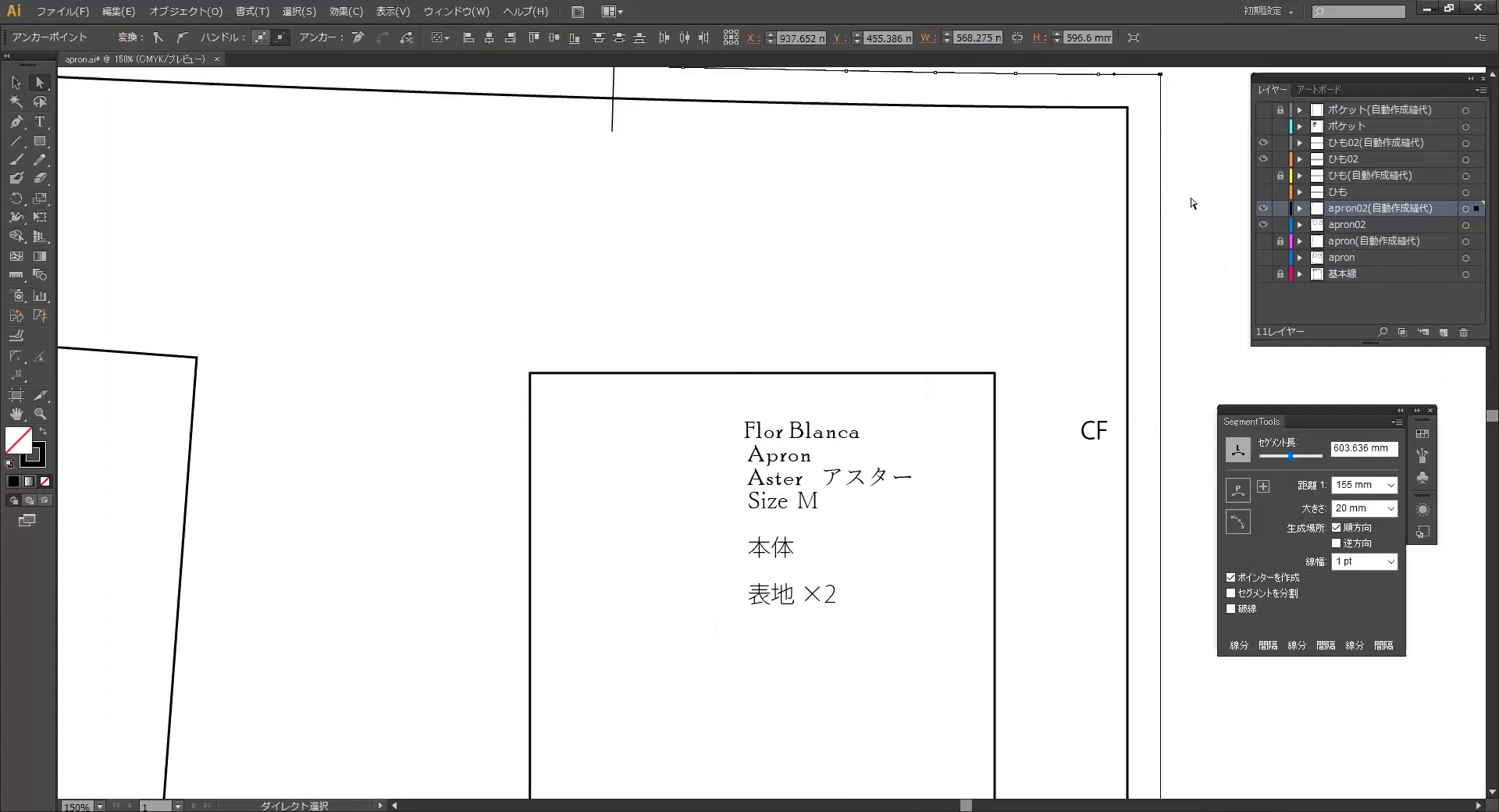
{"action": "scroll", "coordinate": [1191, 207], "scroll_direction": "down", "scroll_amount": 2}
{"action": "scroll", "coordinate": [1189, 215], "scroll_direction": "down", "scroll_amount": 1}
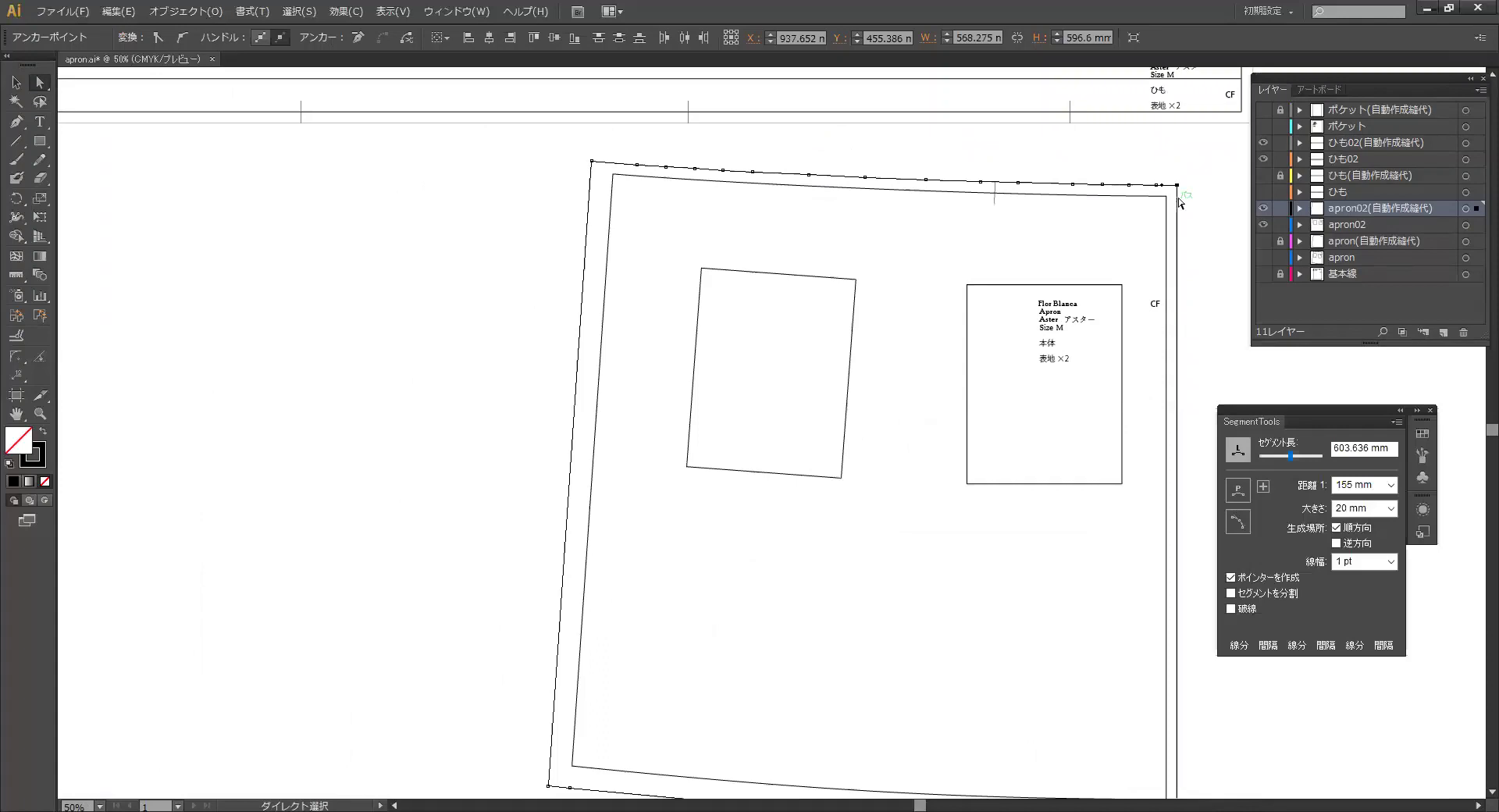
{"action": "scroll", "coordinate": [1186, 213], "scroll_direction": "down", "scroll_amount": 1}
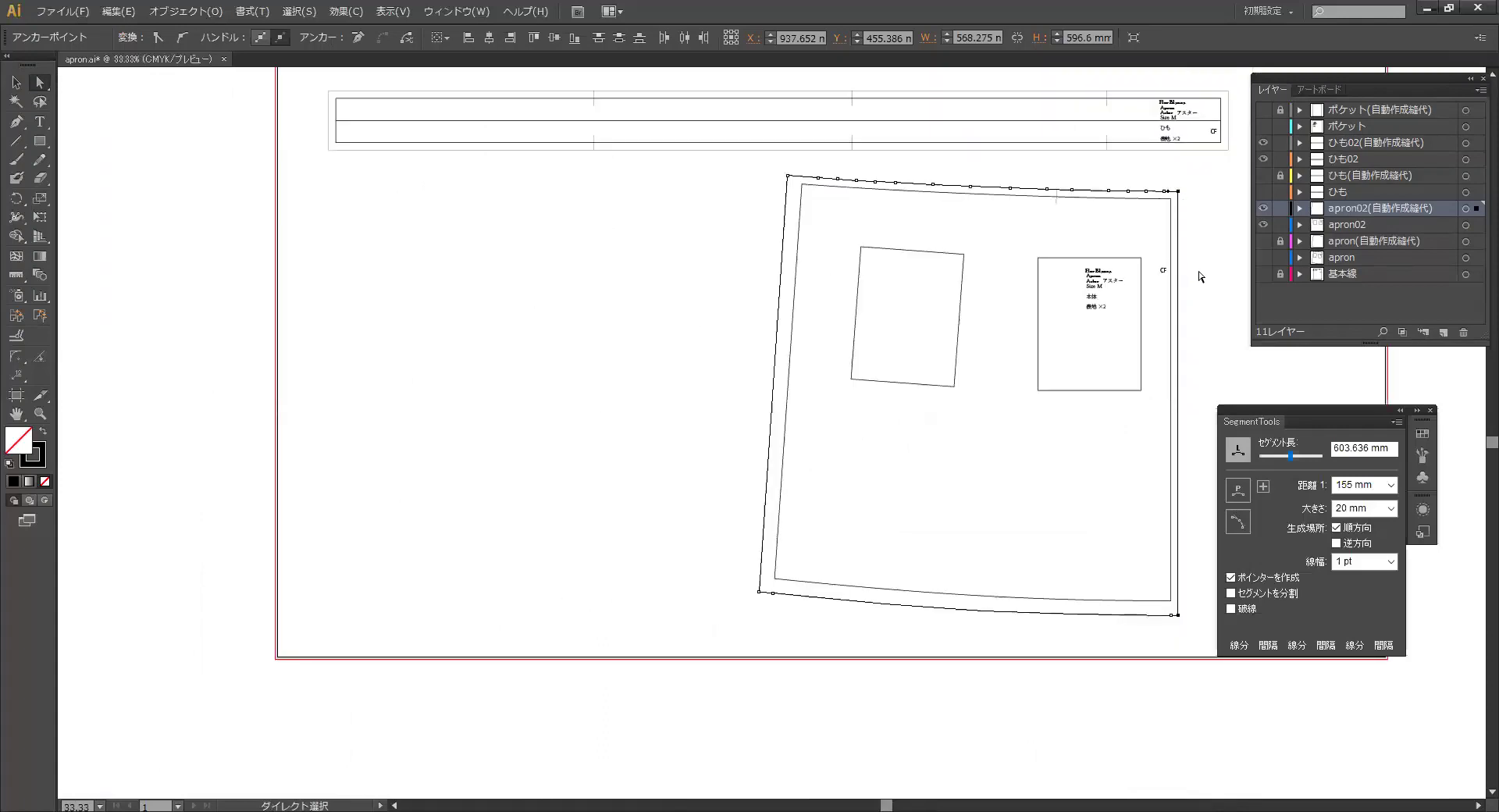
Step: Move the selected right-edge anchors -10 mm horizontally, then deselect
{"action": "key", "text": "Return"}
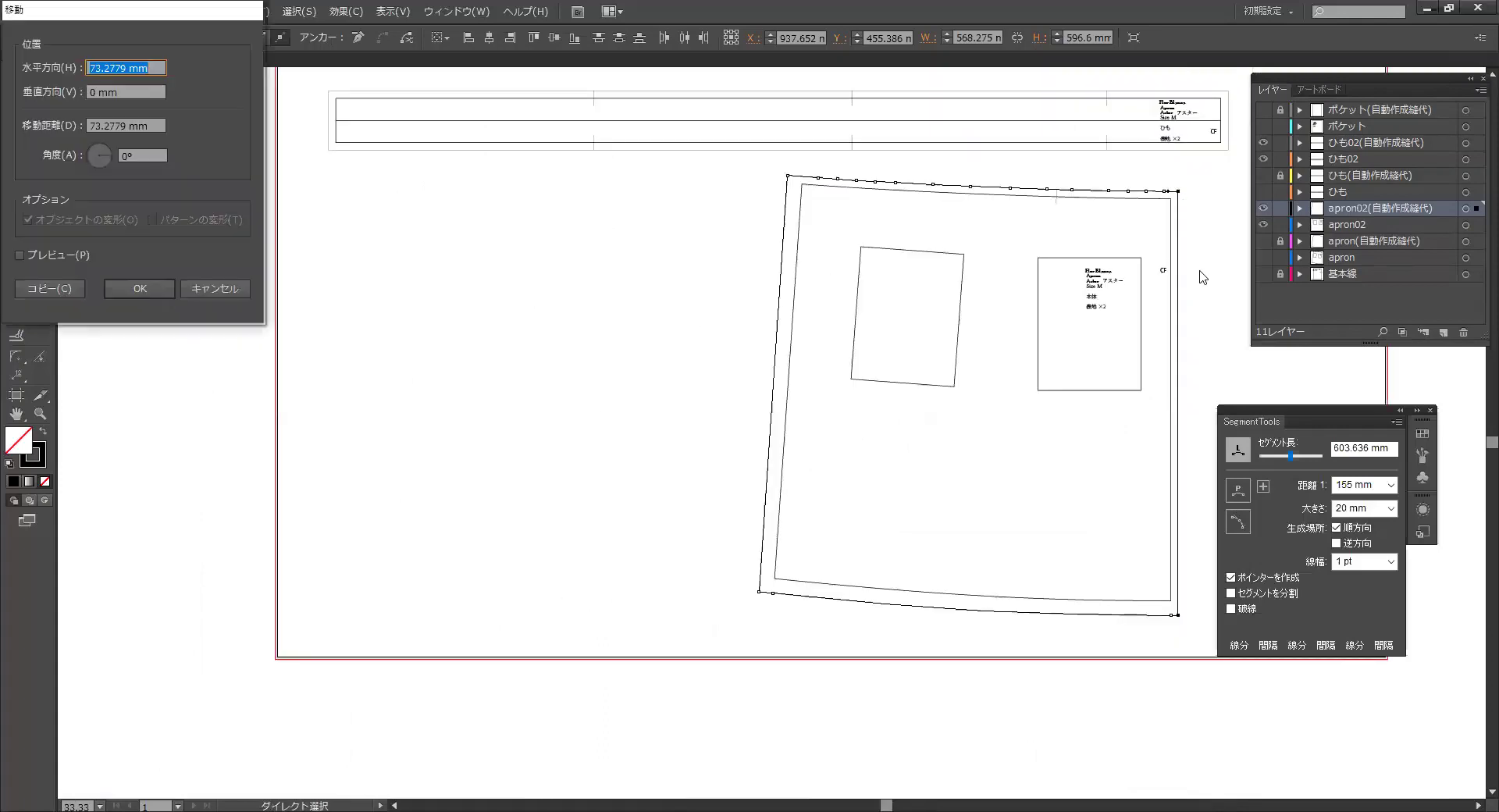
{"action": "type", "text": "-10"}
{"action": "key", "text": "Return"}
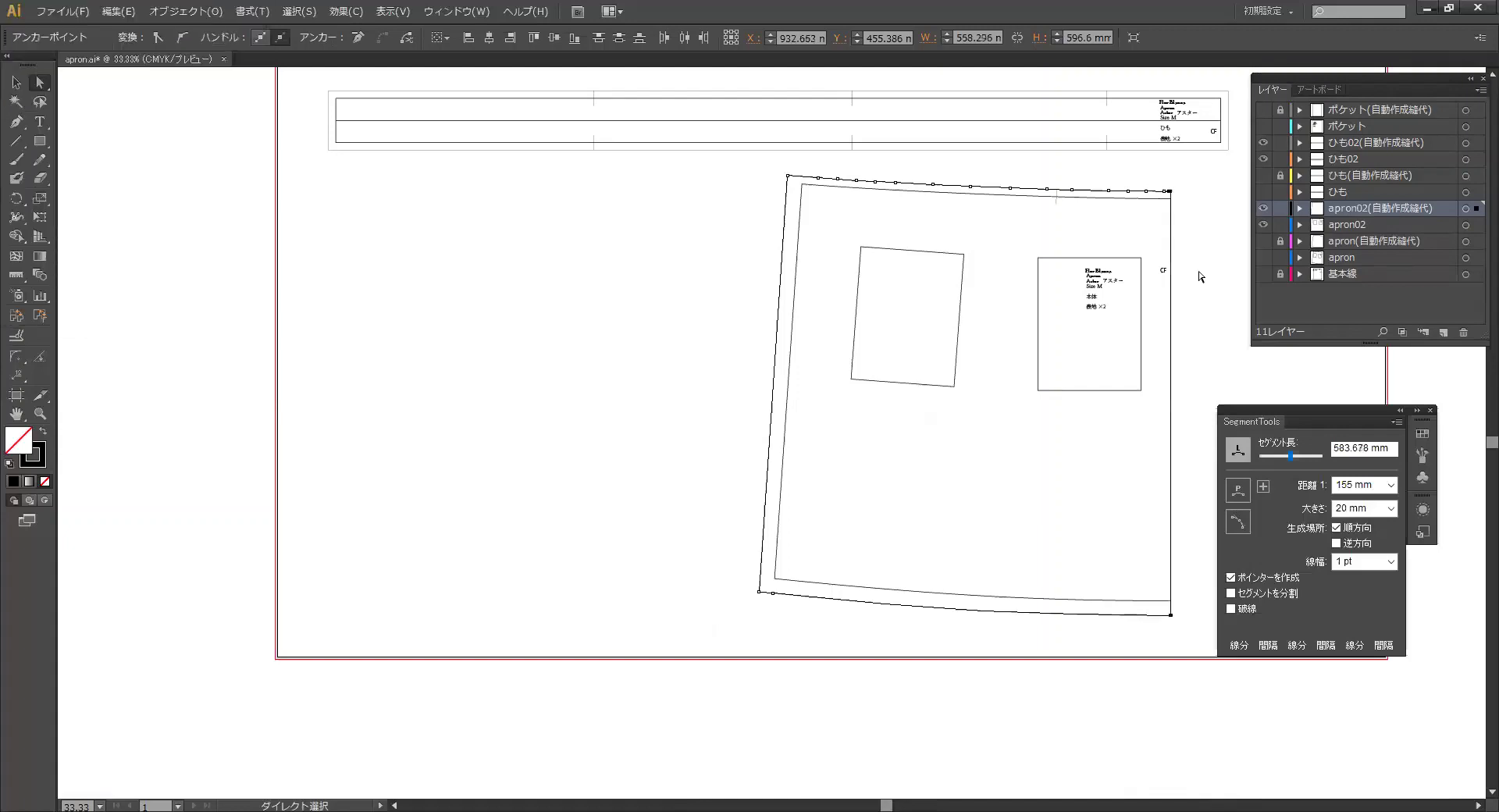
{"action": "left_click", "coordinate": [1201, 276]}
{"action": "scroll", "coordinate": [1198, 277], "scroll_direction": "up", "scroll_amount": 3}
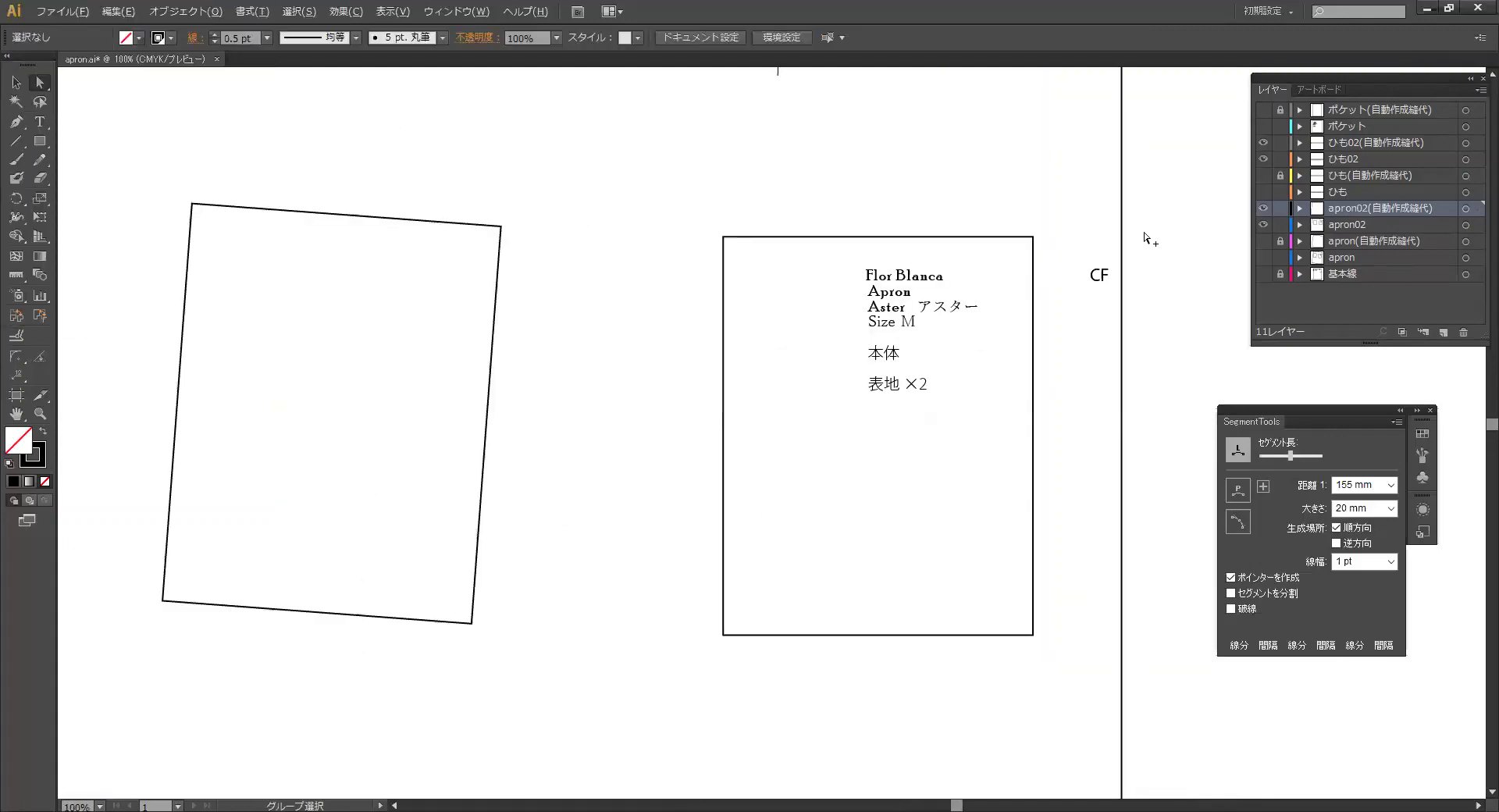
{"action": "scroll", "coordinate": [1145, 237], "scroll_direction": "up", "scroll_amount": 1}
{"action": "scroll", "coordinate": [1118, 332], "scroll_direction": "up", "scroll_amount": 2}
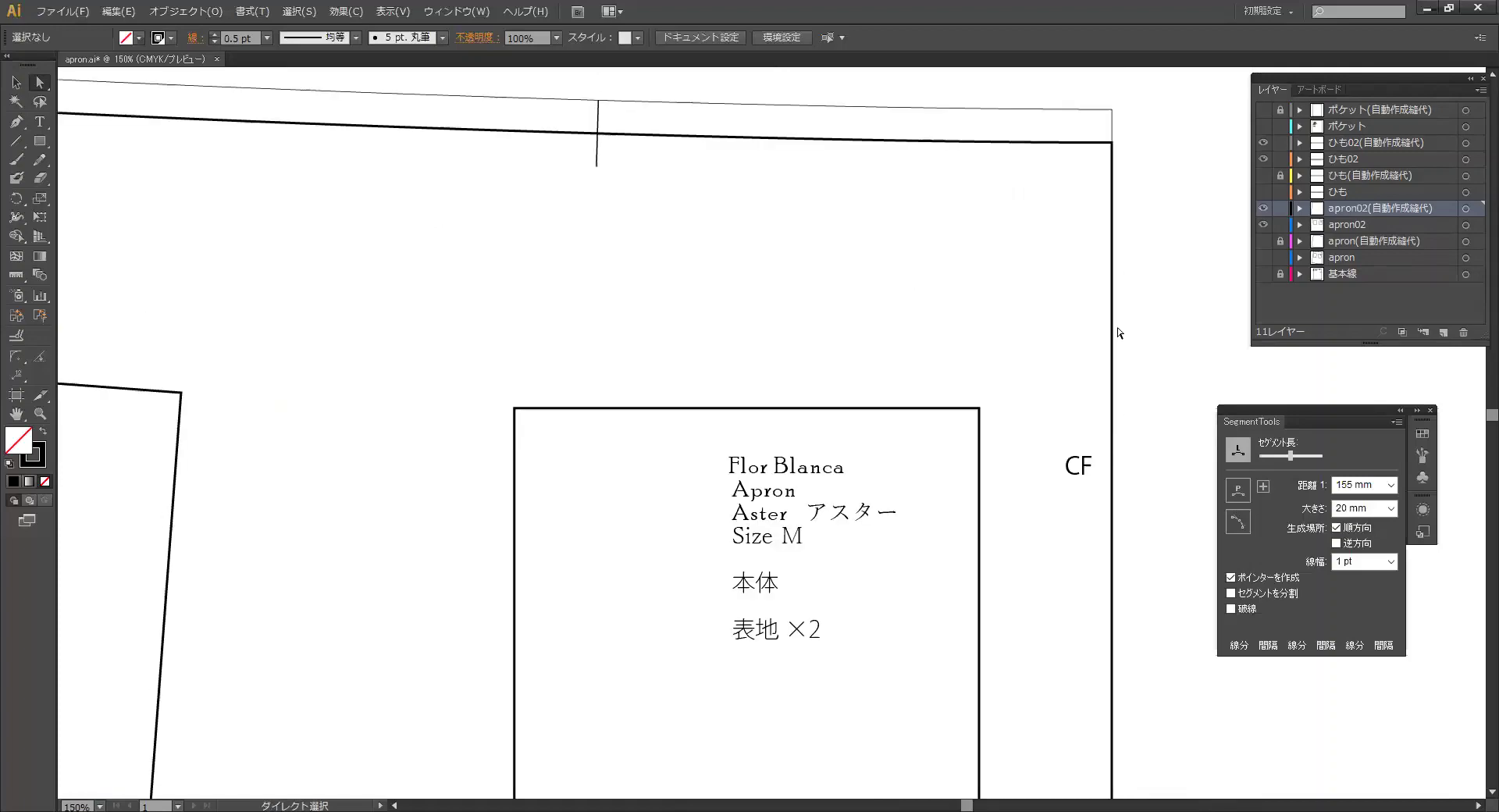
{"action": "scroll", "coordinate": [1118, 333], "scroll_direction": "up", "scroll_amount": 1}
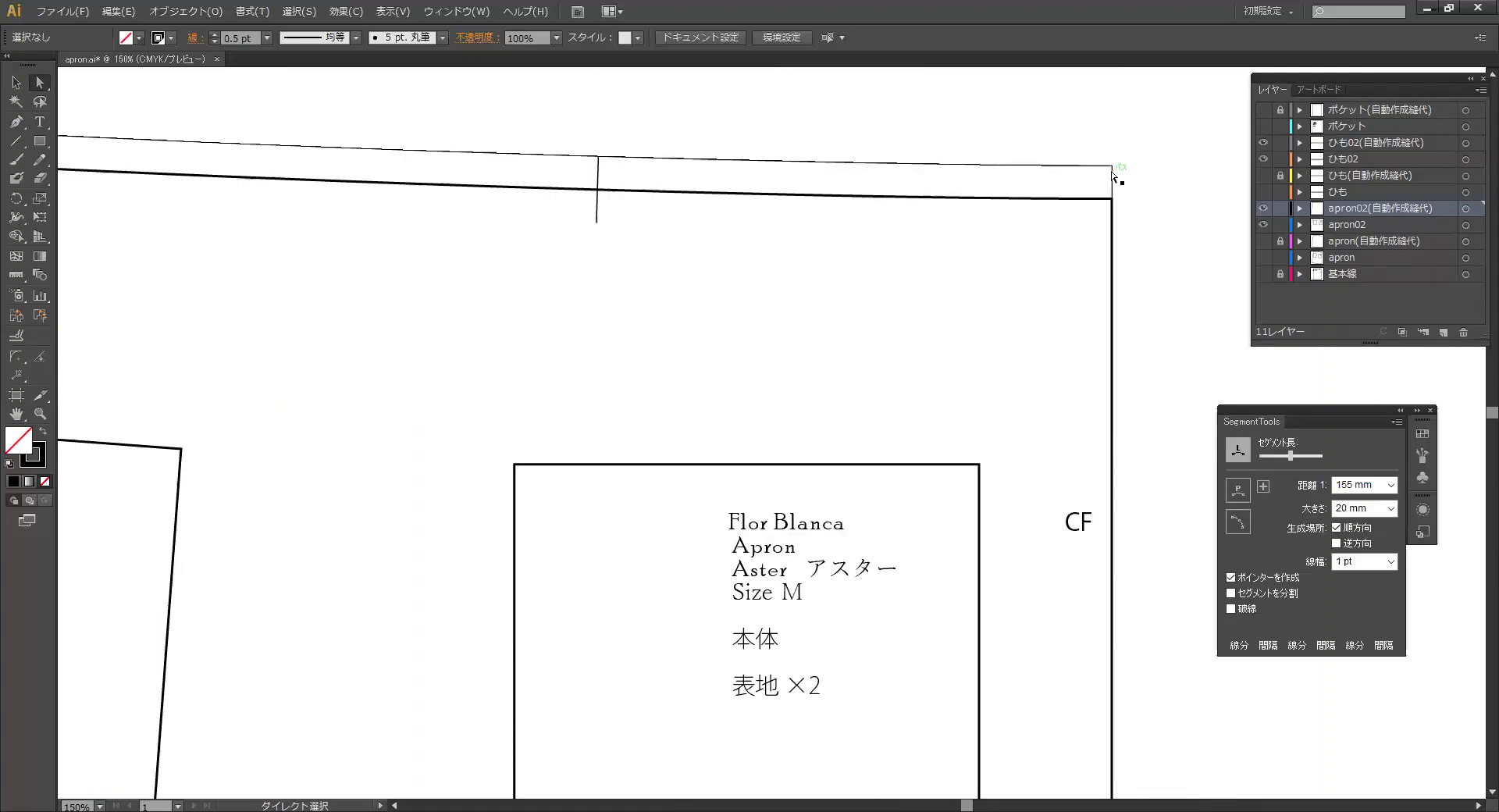
{"action": "scroll", "coordinate": [1121, 613], "scroll_direction": "down", "scroll_amount": 2}
{"action": "scroll", "coordinate": [1137, 619], "scroll_direction": "down", "scroll_amount": 1}
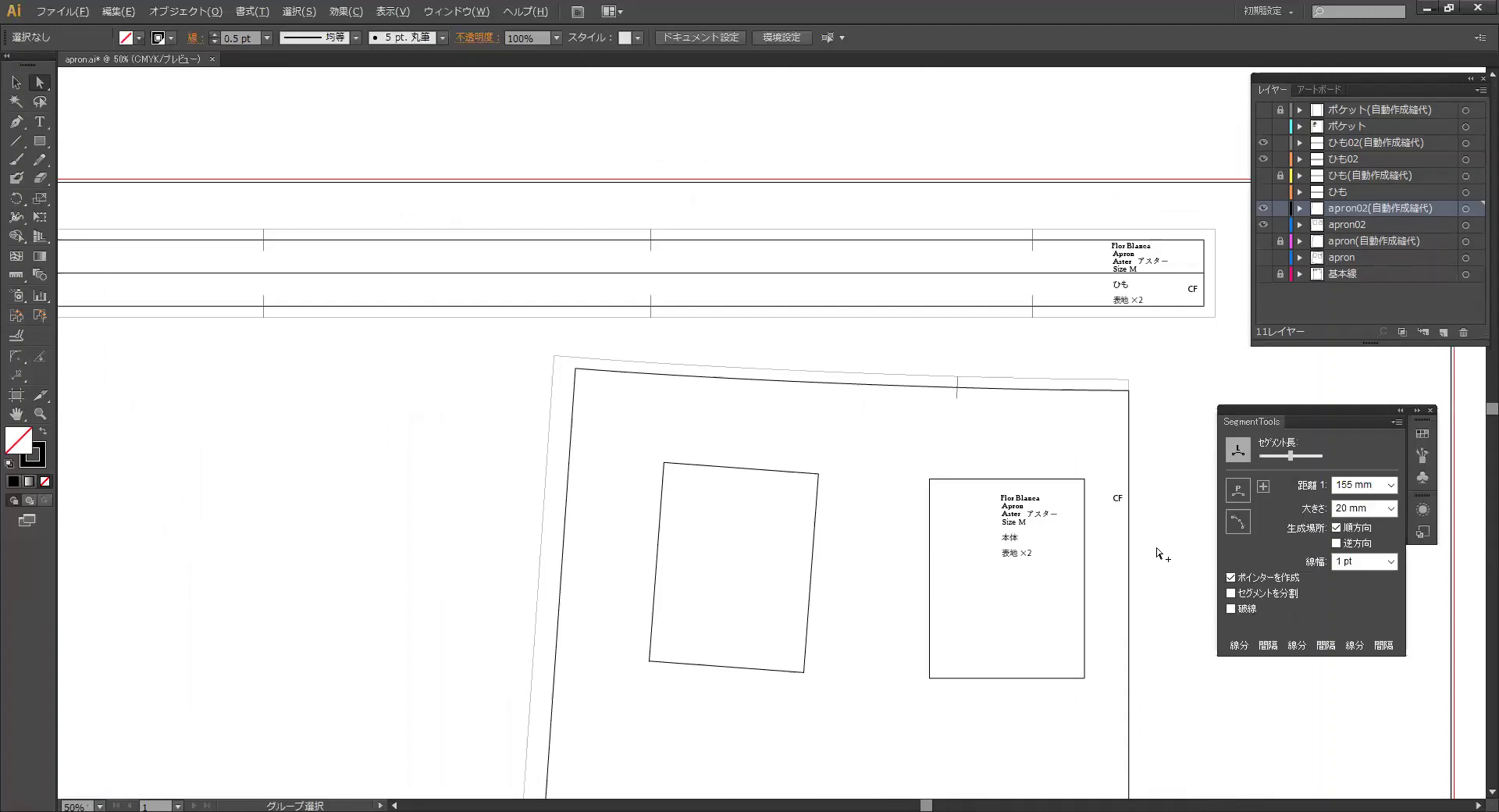
{"action": "scroll", "coordinate": [1158, 555], "scroll_direction": "up", "scroll_amount": 2}
Step: Duplicate the CF label just below itself and change its text to わ
{"action": "left_click", "coordinate": [15, 82]}
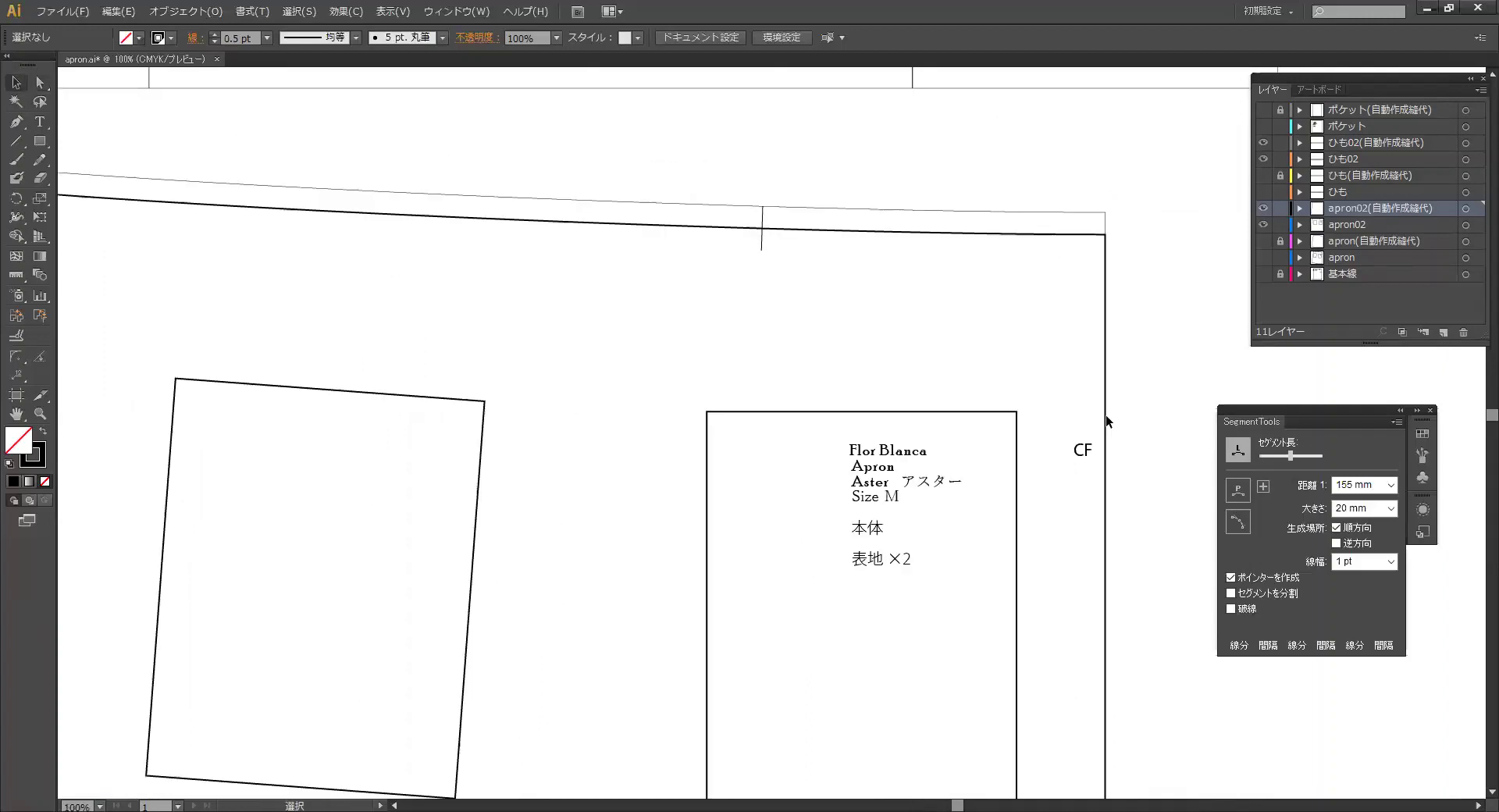
{"action": "left_click", "coordinate": [1086, 453]}
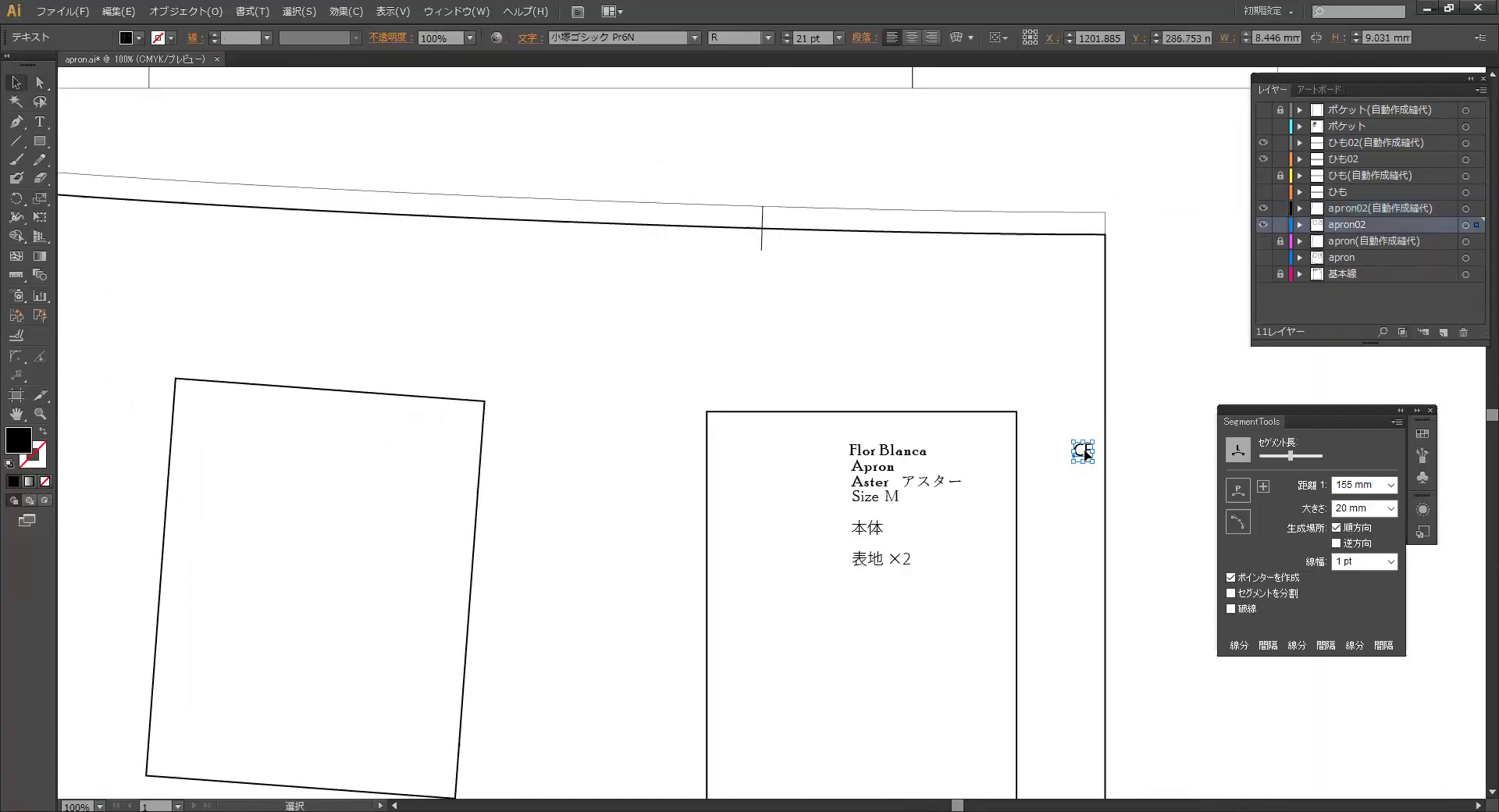
{"action": "left_click_drag", "start_coordinate": [1082, 450], "coordinate": [1082, 534]}
{"action": "double_click", "coordinate": [1083, 534]}
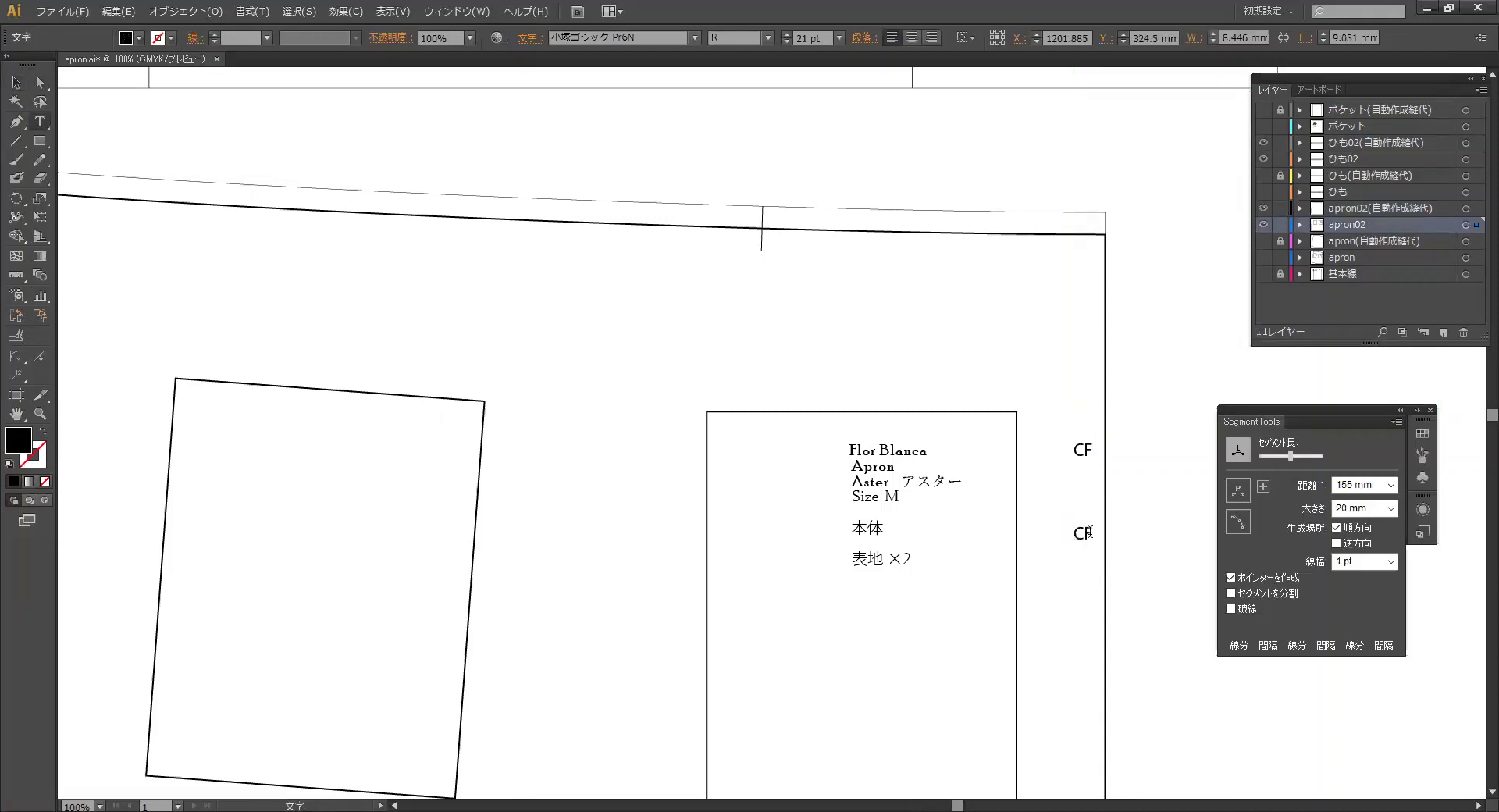
{"action": "type", "text": "わ"}
{"action": "key", "text": "Return"}
Step: Set the わ mark's font size to 36 pt and fit the artboard in view
{"action": "left_click", "coordinate": [15, 83]}
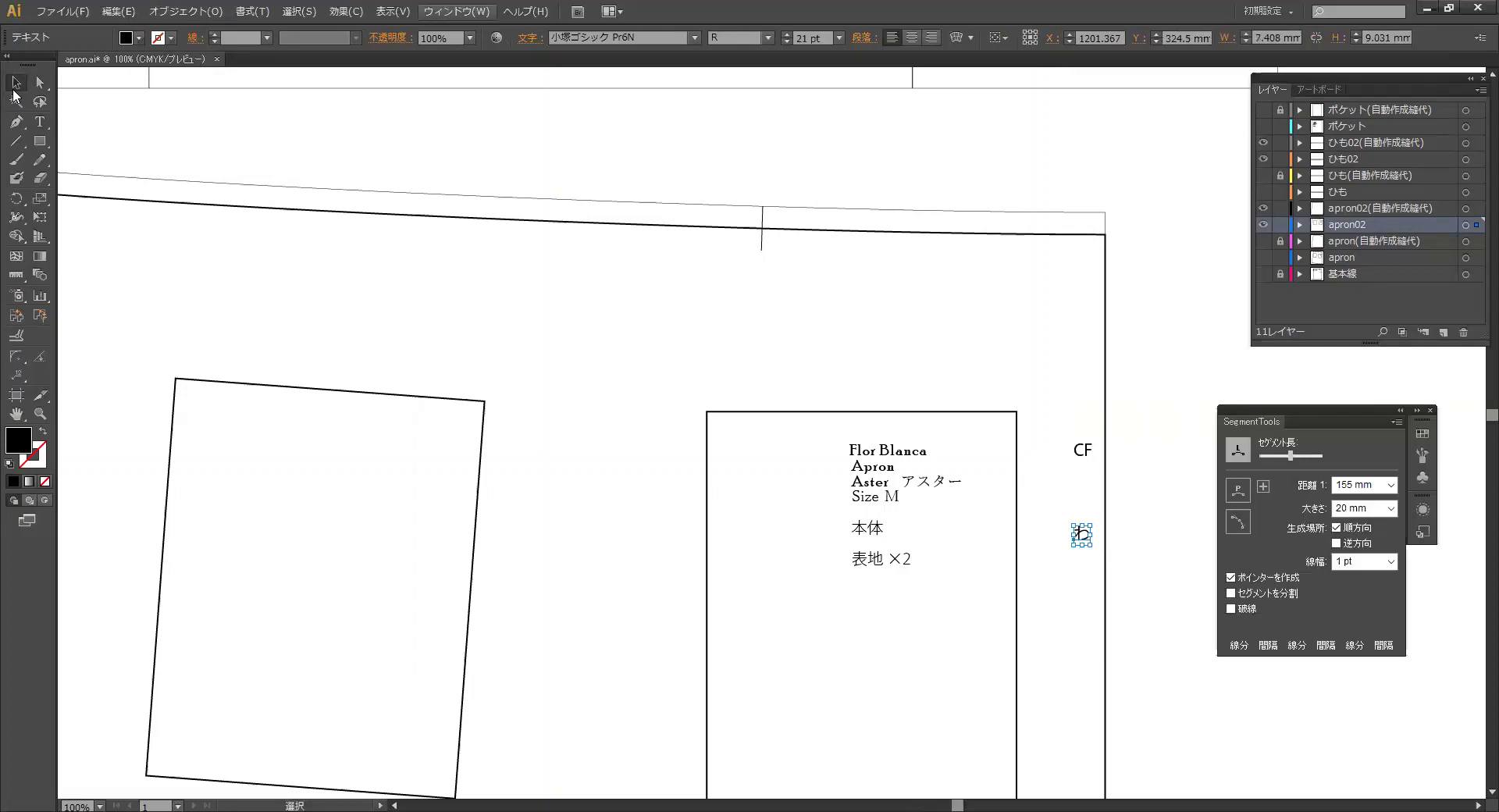
{"action": "left_click", "coordinate": [839, 38]}
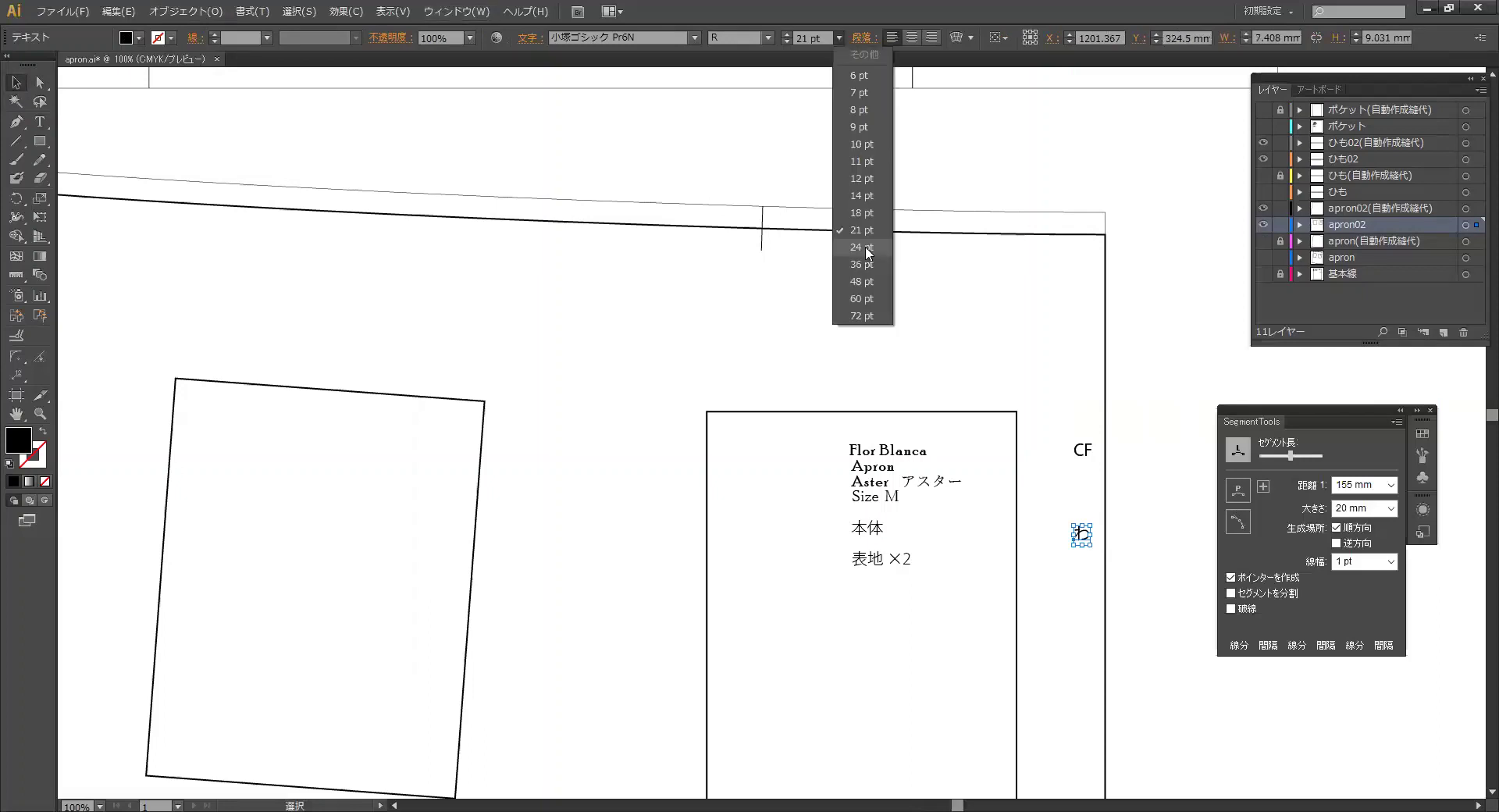
{"action": "left_click", "coordinate": [867, 248]}
{"action": "left_click", "coordinate": [842, 39]}
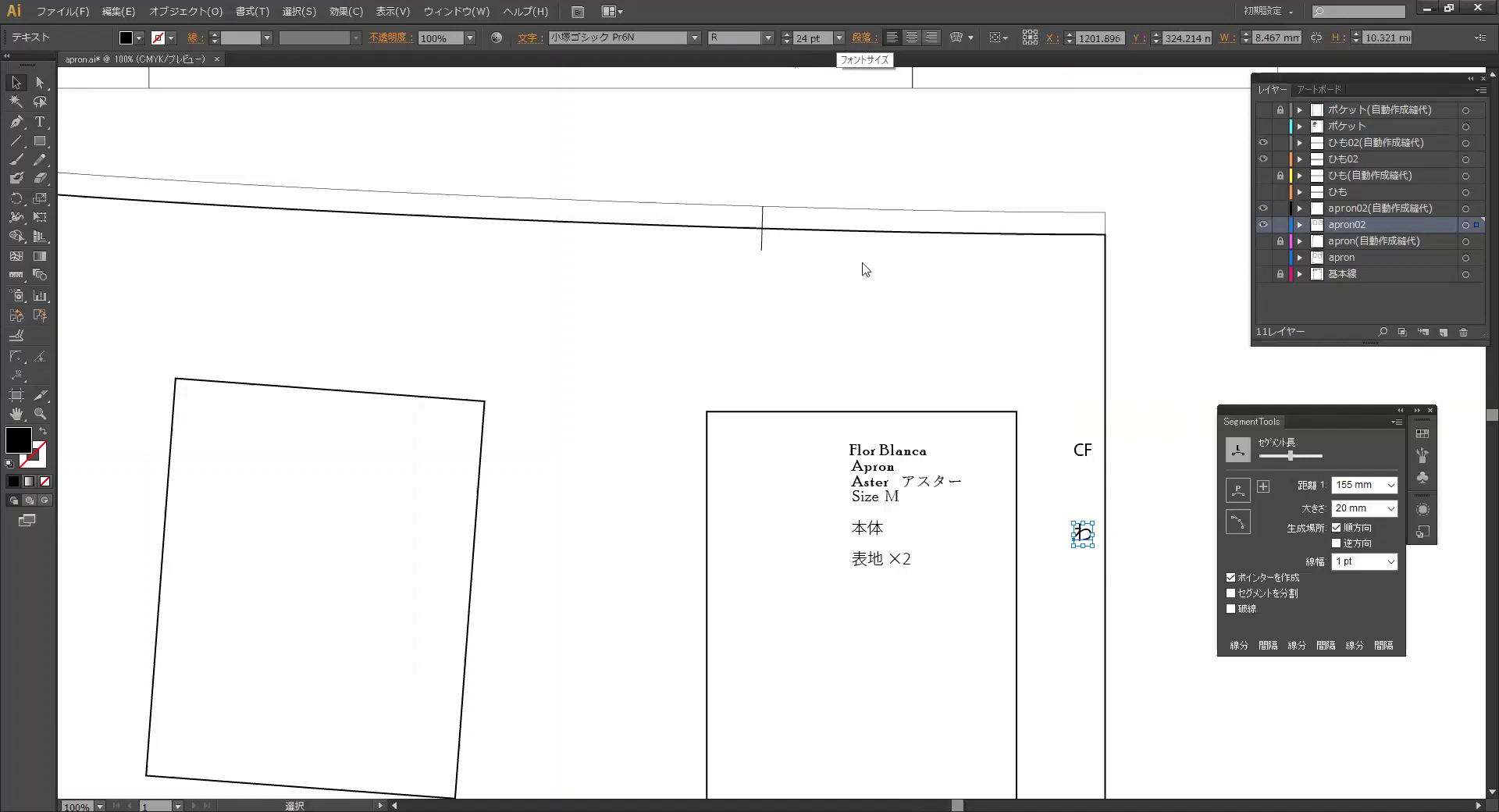
{"action": "left_click", "coordinate": [867, 267]}
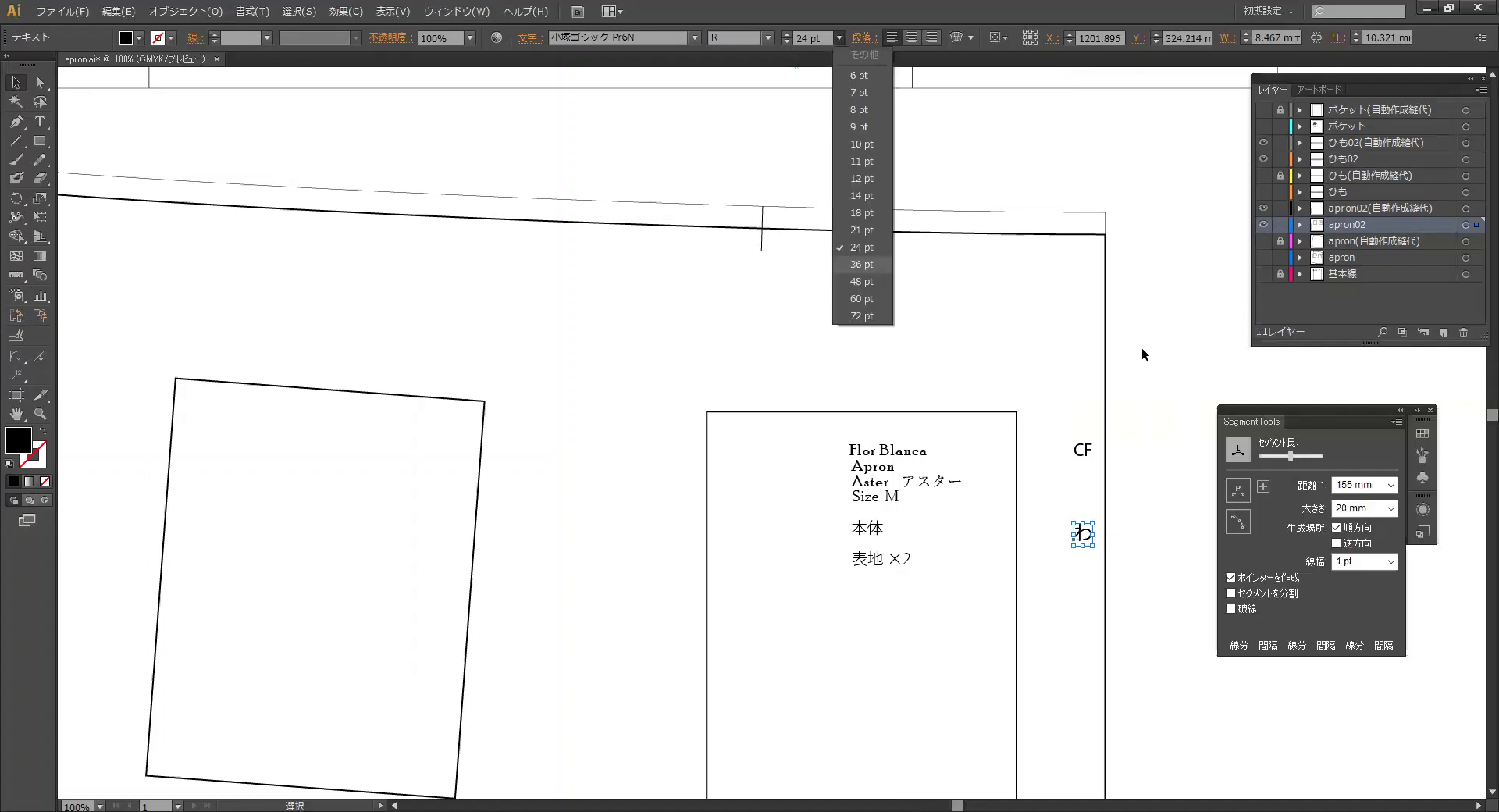
{"action": "left_click", "coordinate": [1133, 526]}
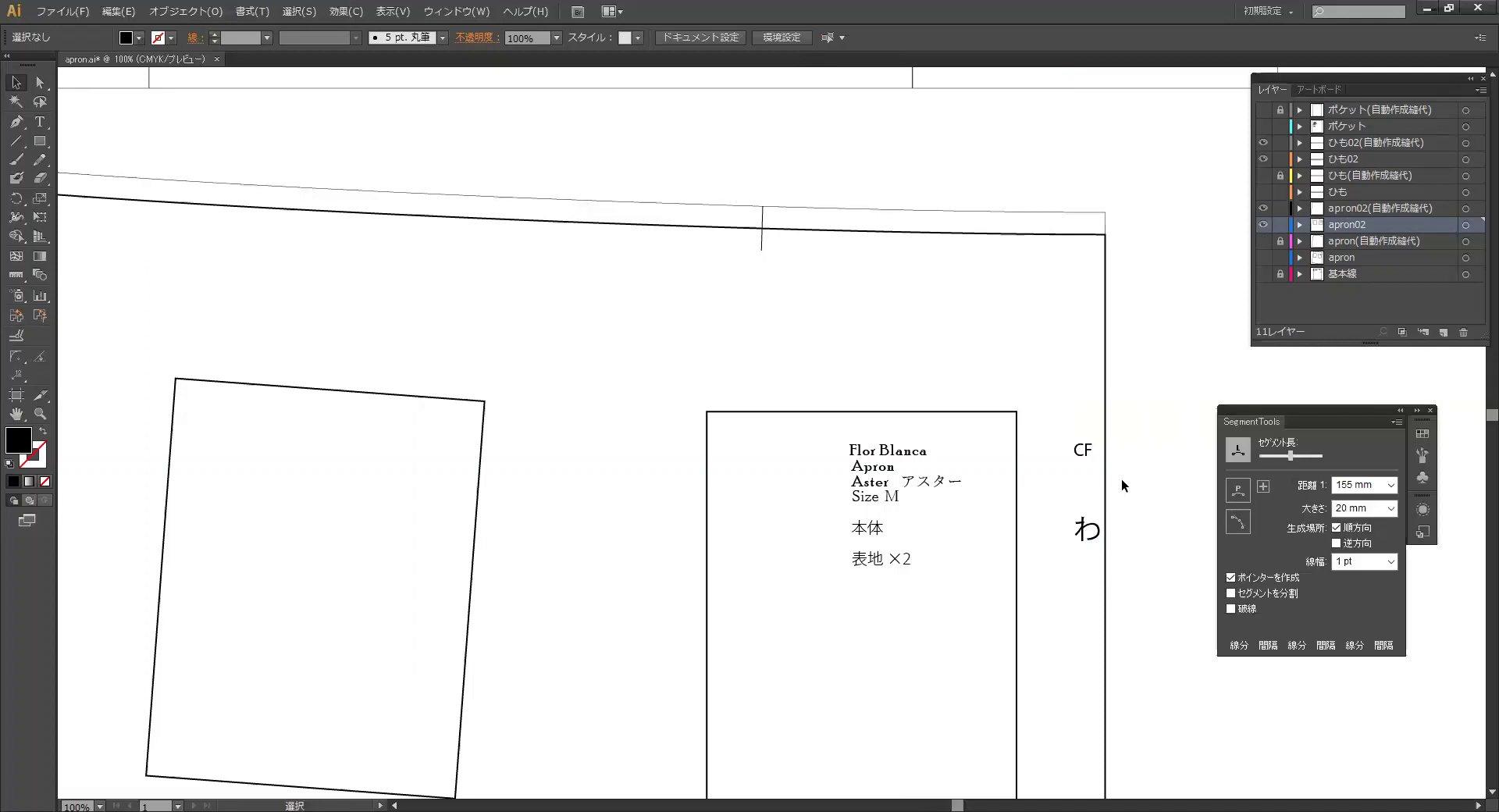
{"action": "key", "text": "ctrl+0"}
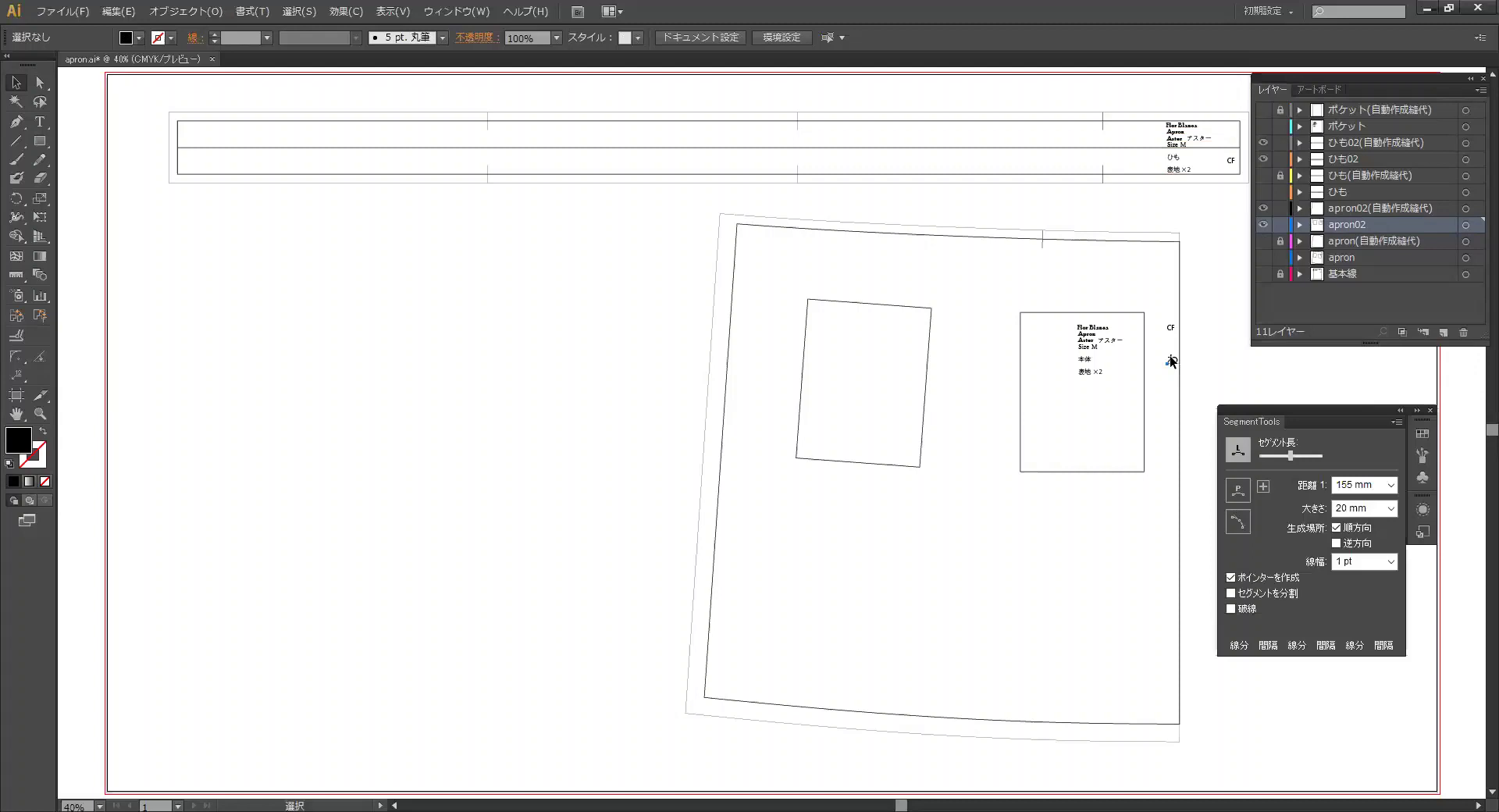
Step: Copy the わ mark, retype it as 2, and place it beside the apron body's label
{"action": "left_click_drag", "start_coordinate": [1172, 361], "coordinate": [1084, 407]}
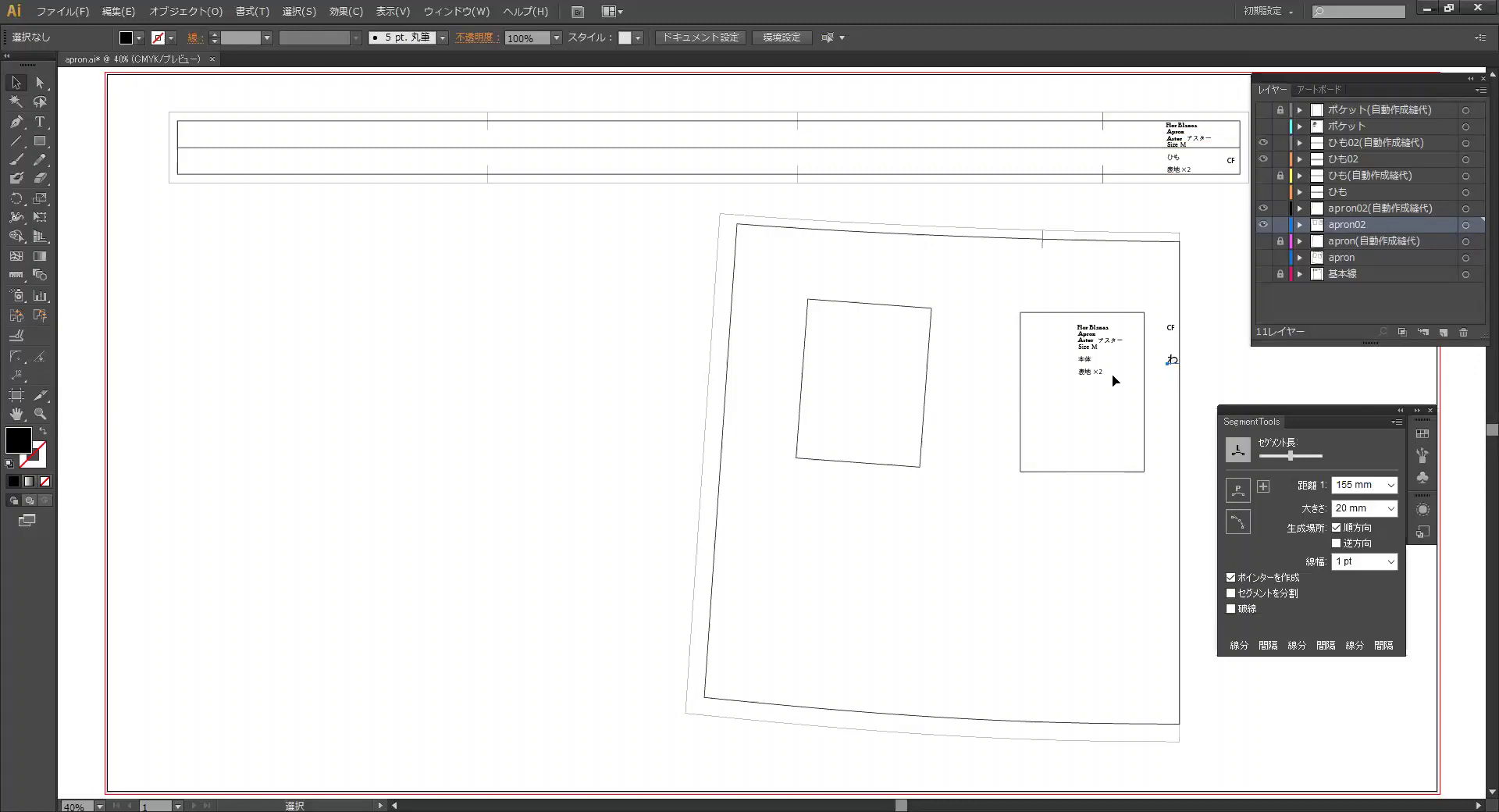
{"action": "left_click_drag", "start_coordinate": [1084, 407], "coordinate": [1085, 407]}
{"action": "double_click", "coordinate": [1084, 407]}
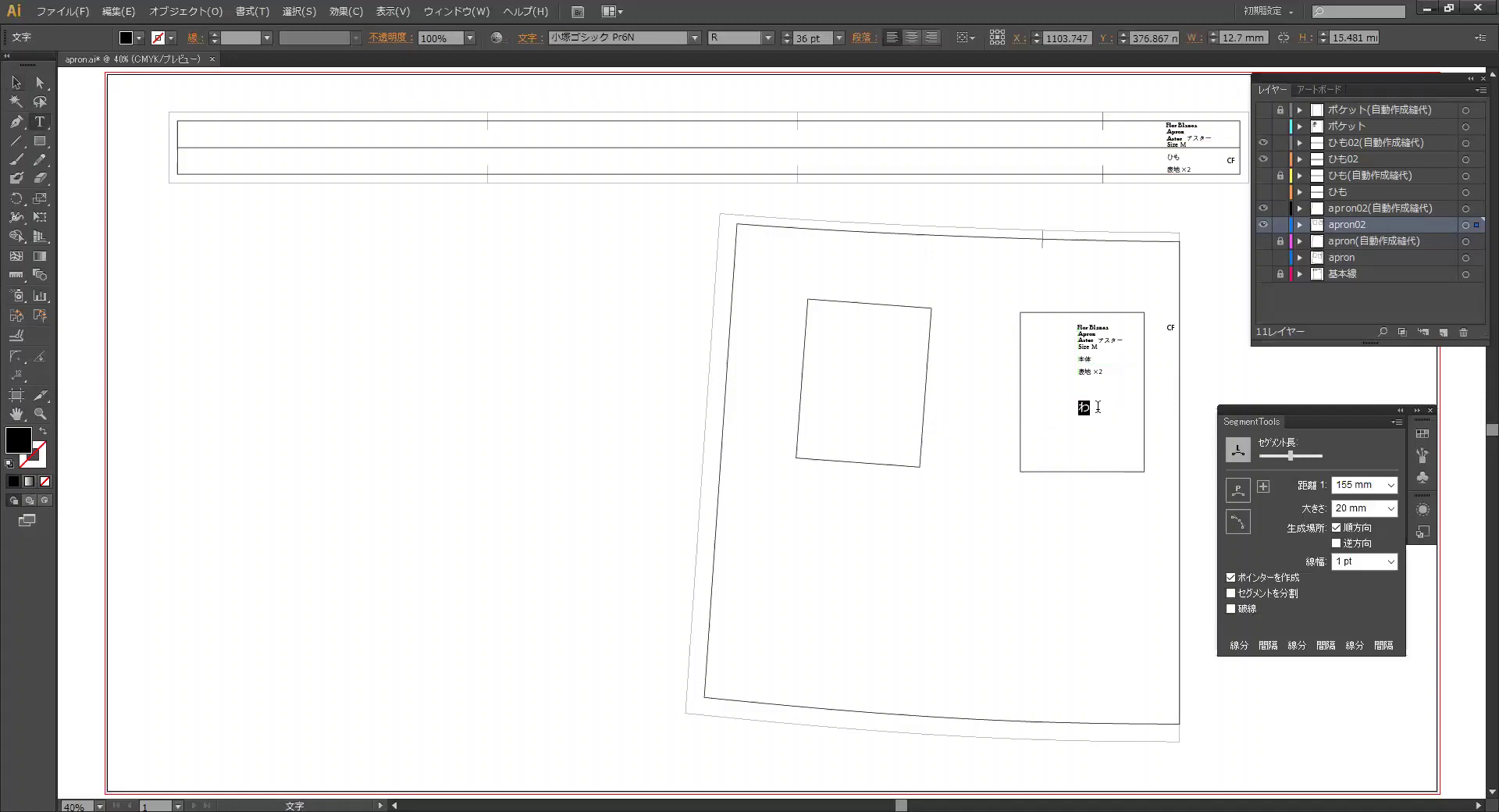
{"action": "type", "text": "2"}
{"action": "key", "text": "Escape"}
{"action": "left_click", "coordinate": [1044, 331]}
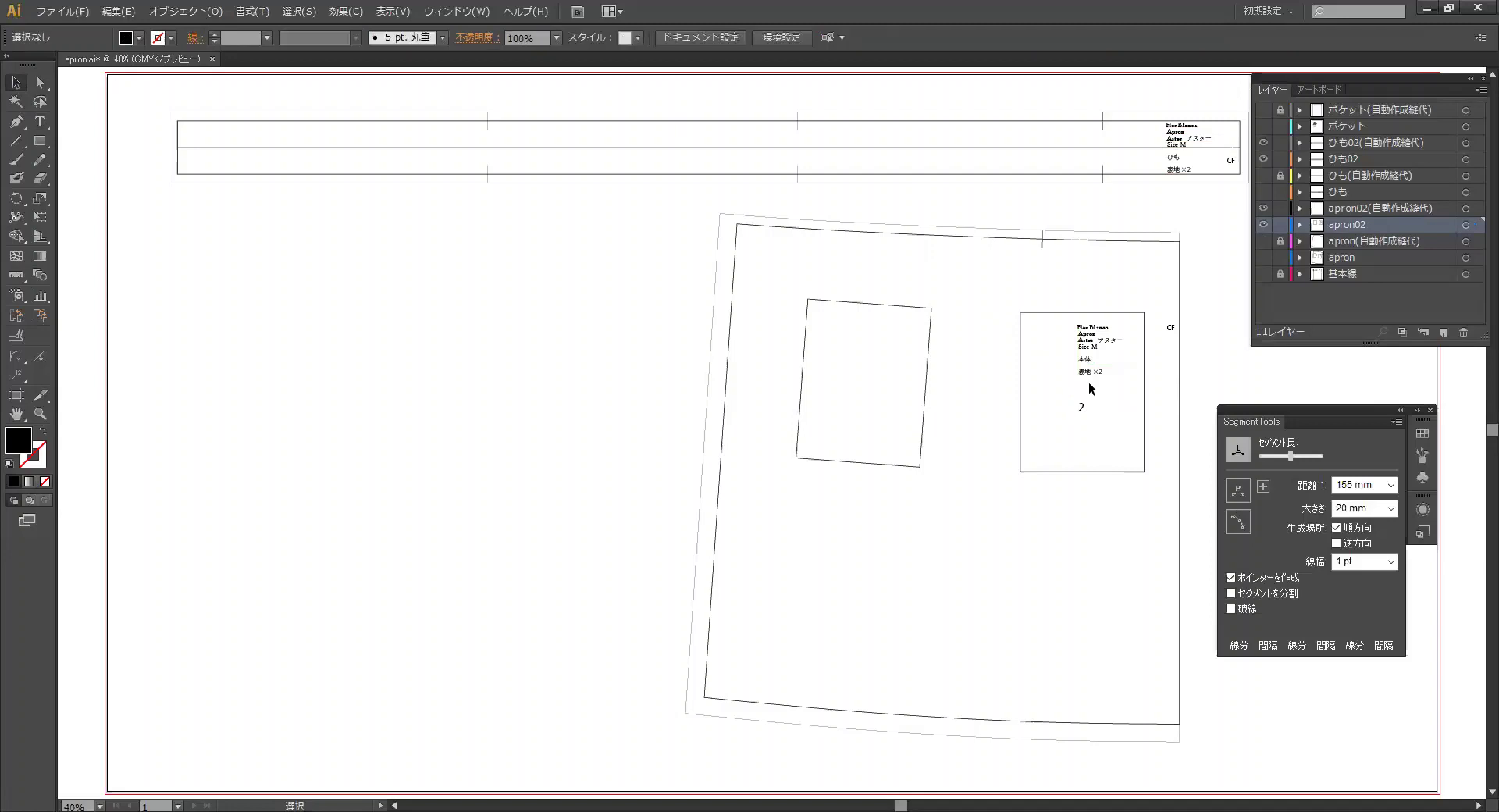
{"action": "left_click_drag", "start_coordinate": [1081, 408], "coordinate": [1081, 393]}
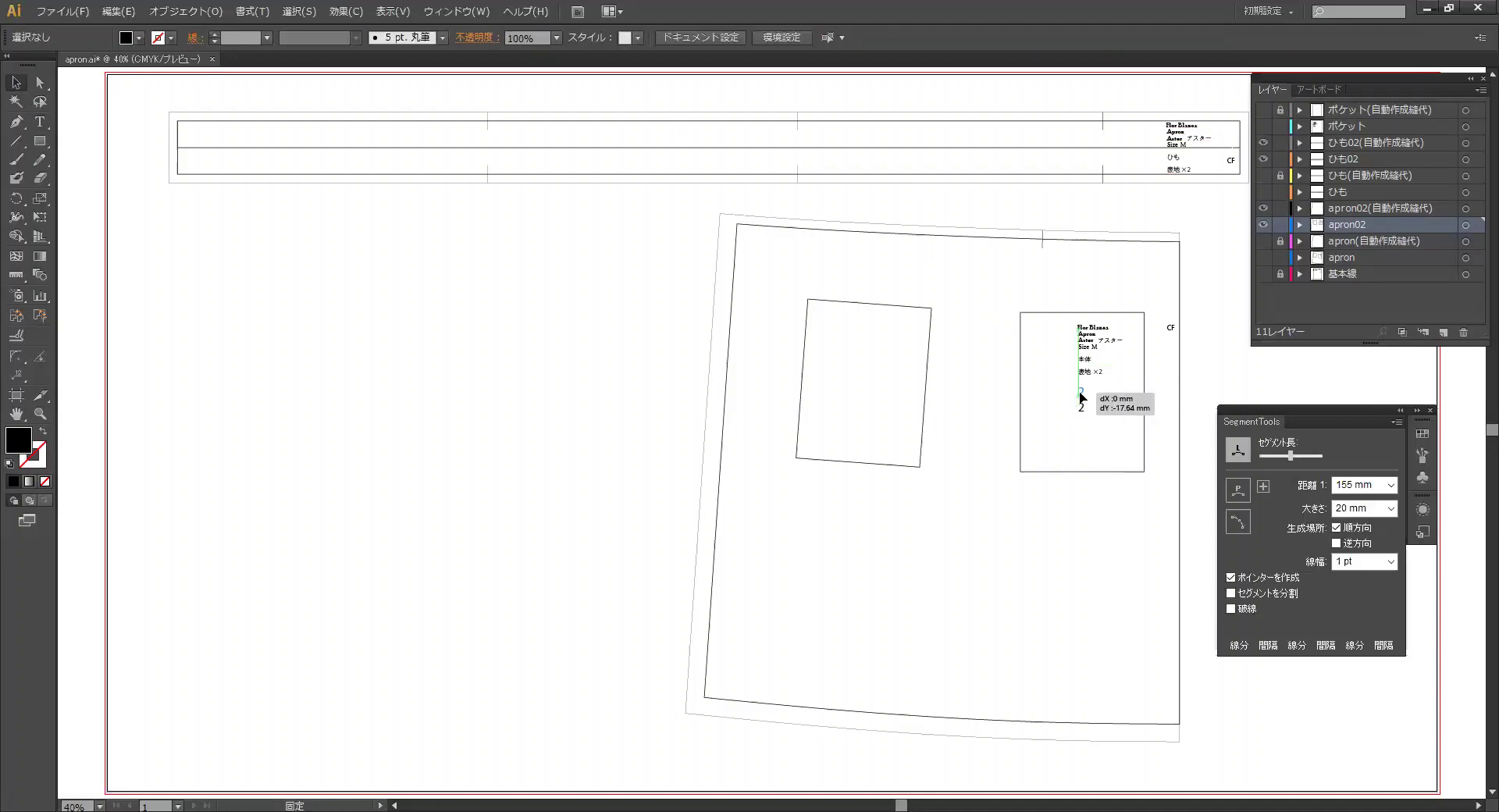
Step: Copy the 2 beside the strap's label and move it to the ひも02 layer
{"action": "mouse_move", "coordinate": [1082, 396]}
{"action": "left_mouse_down"}
{"action": "mouse_move", "coordinate": [1060, 330]}
{"action": "mouse_move", "coordinate": [1153, 134]}
{"action": "left_mouse_up"}
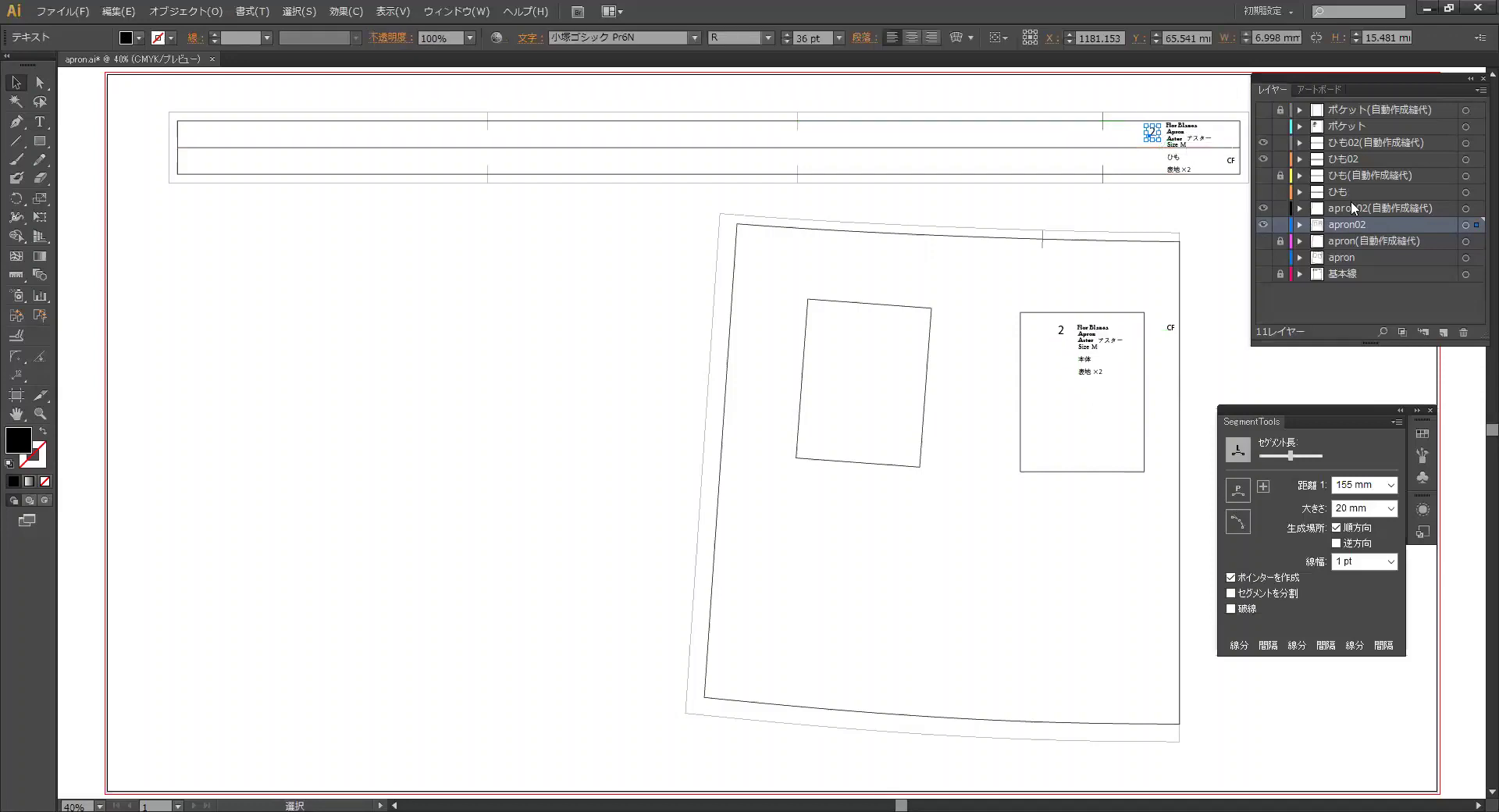
{"action": "left_click_drag", "start_coordinate": [1477, 226], "coordinate": [1477, 160]}
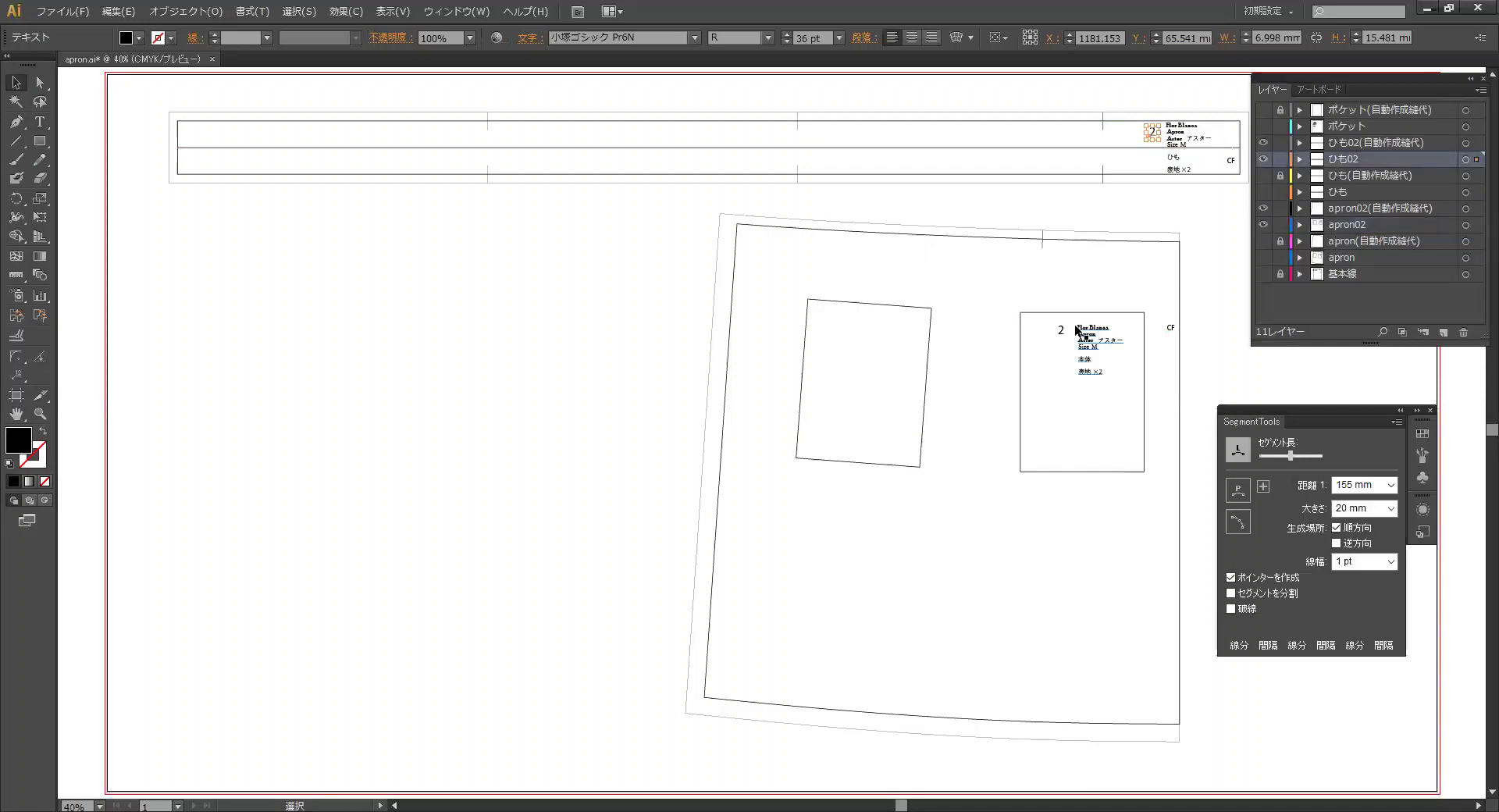
{"action": "left_click", "coordinate": [1044, 280]}
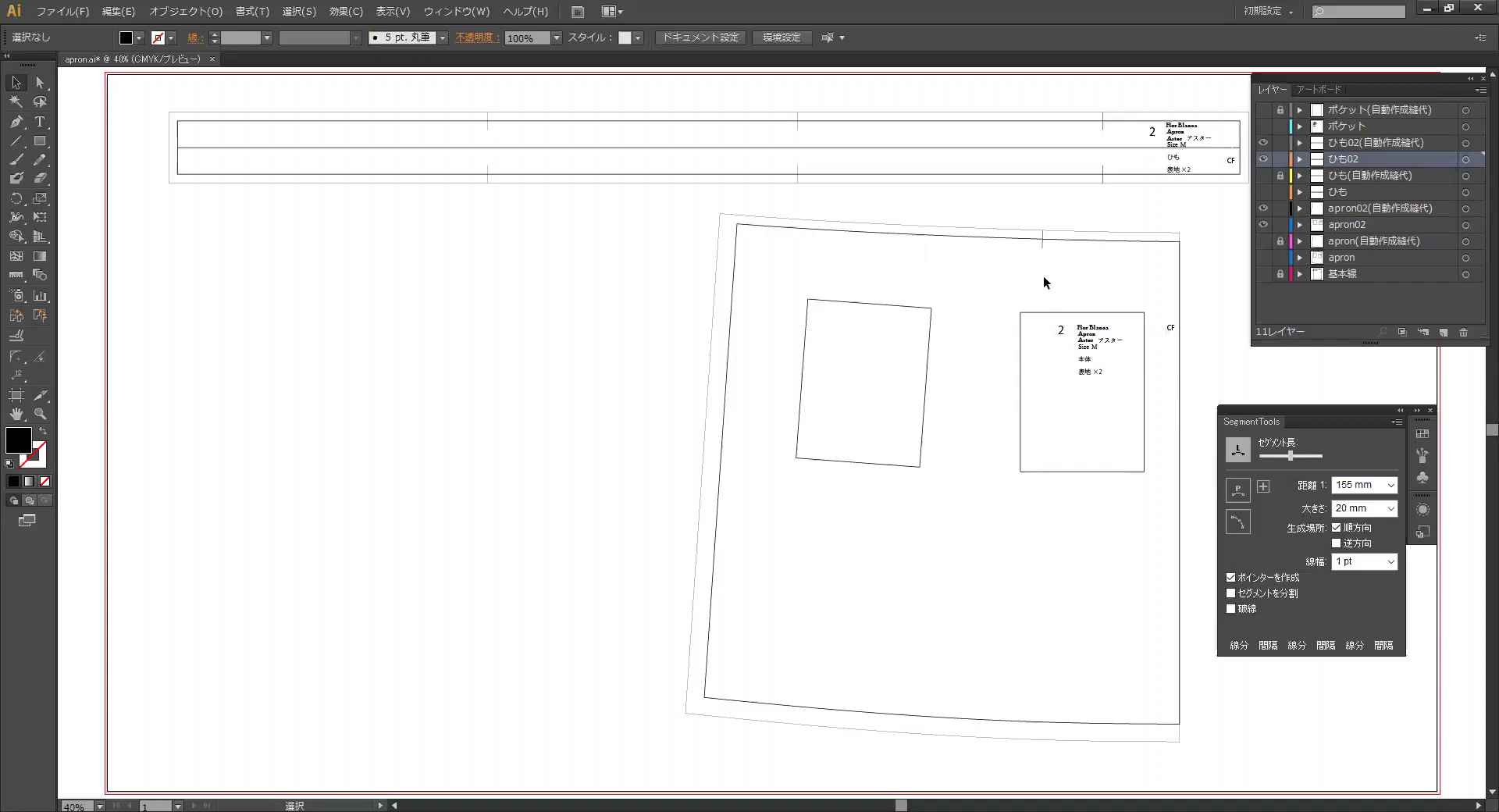